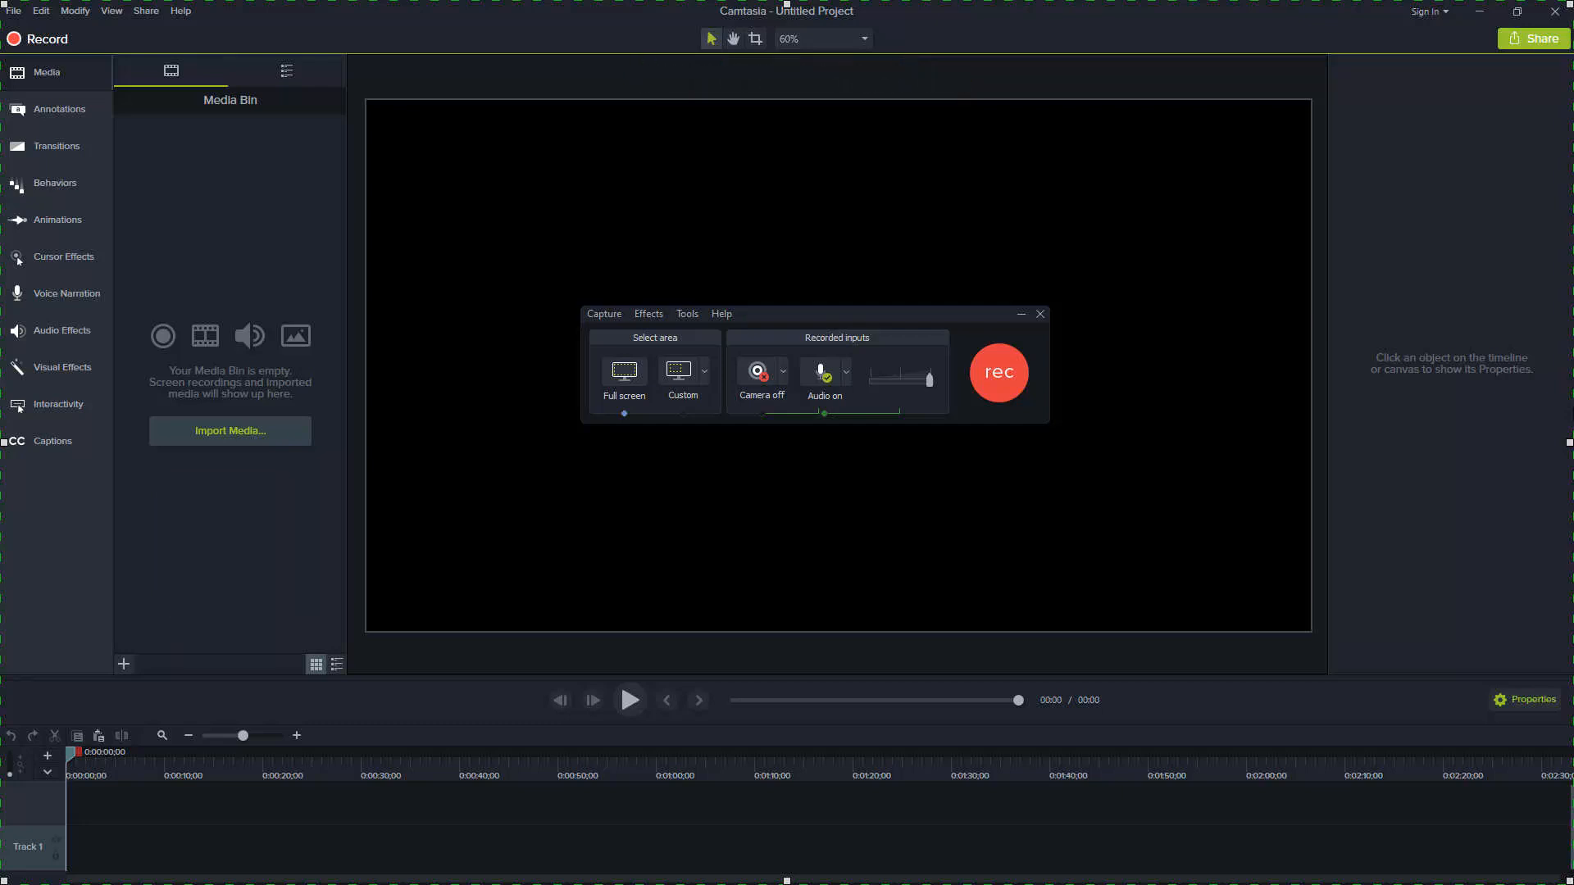
Review the recorder's custom area sizes, audio input choices, and the inputs, hotkeys and program options
left_click(704, 371)
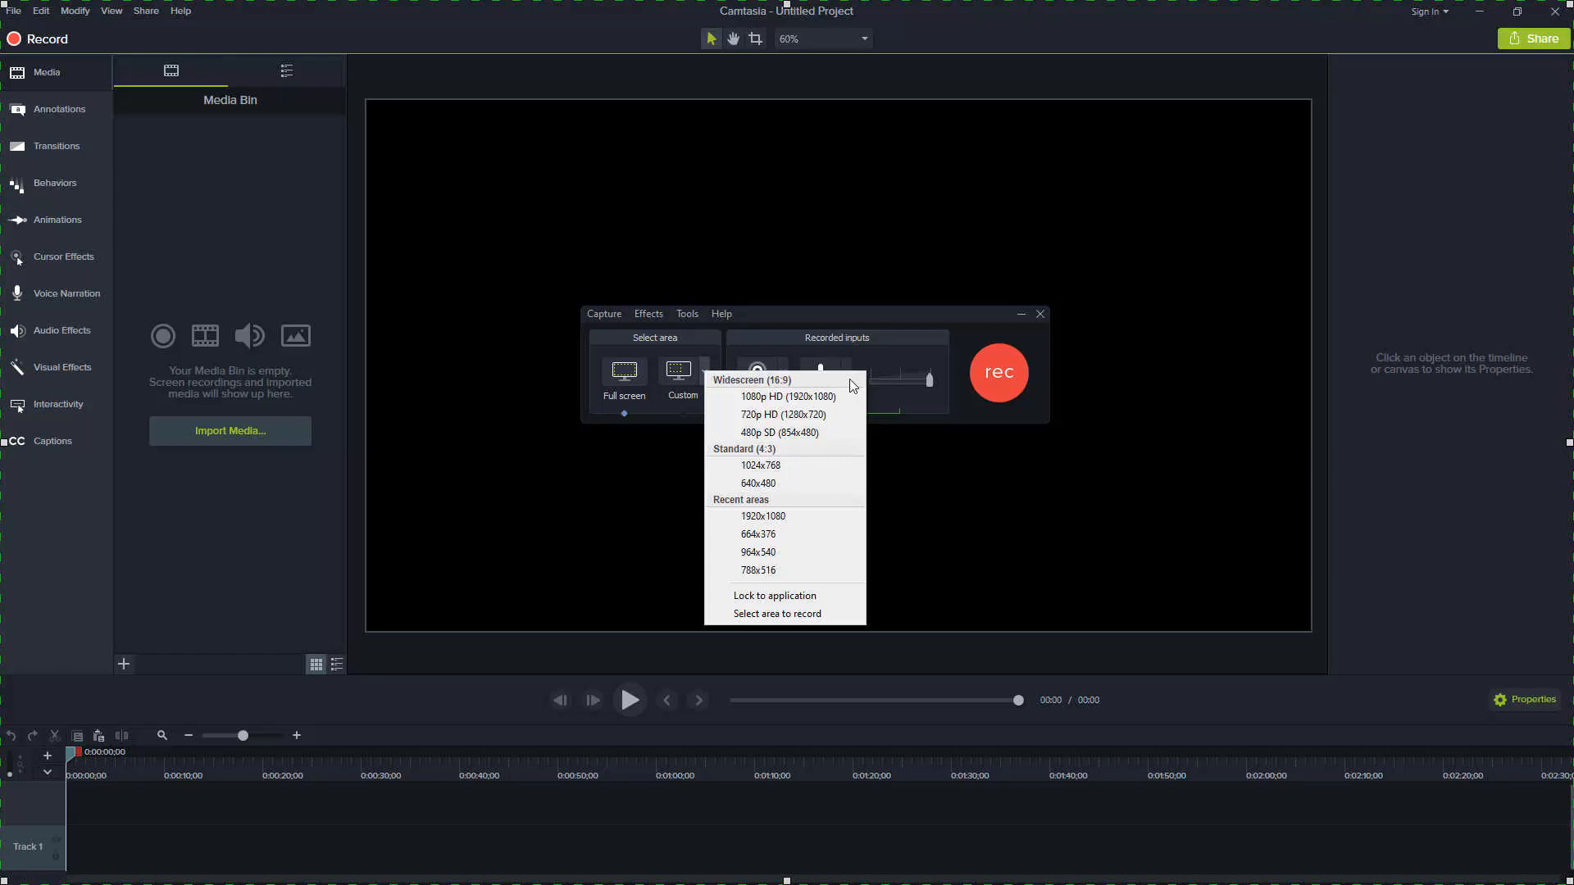
left_click(845, 371)
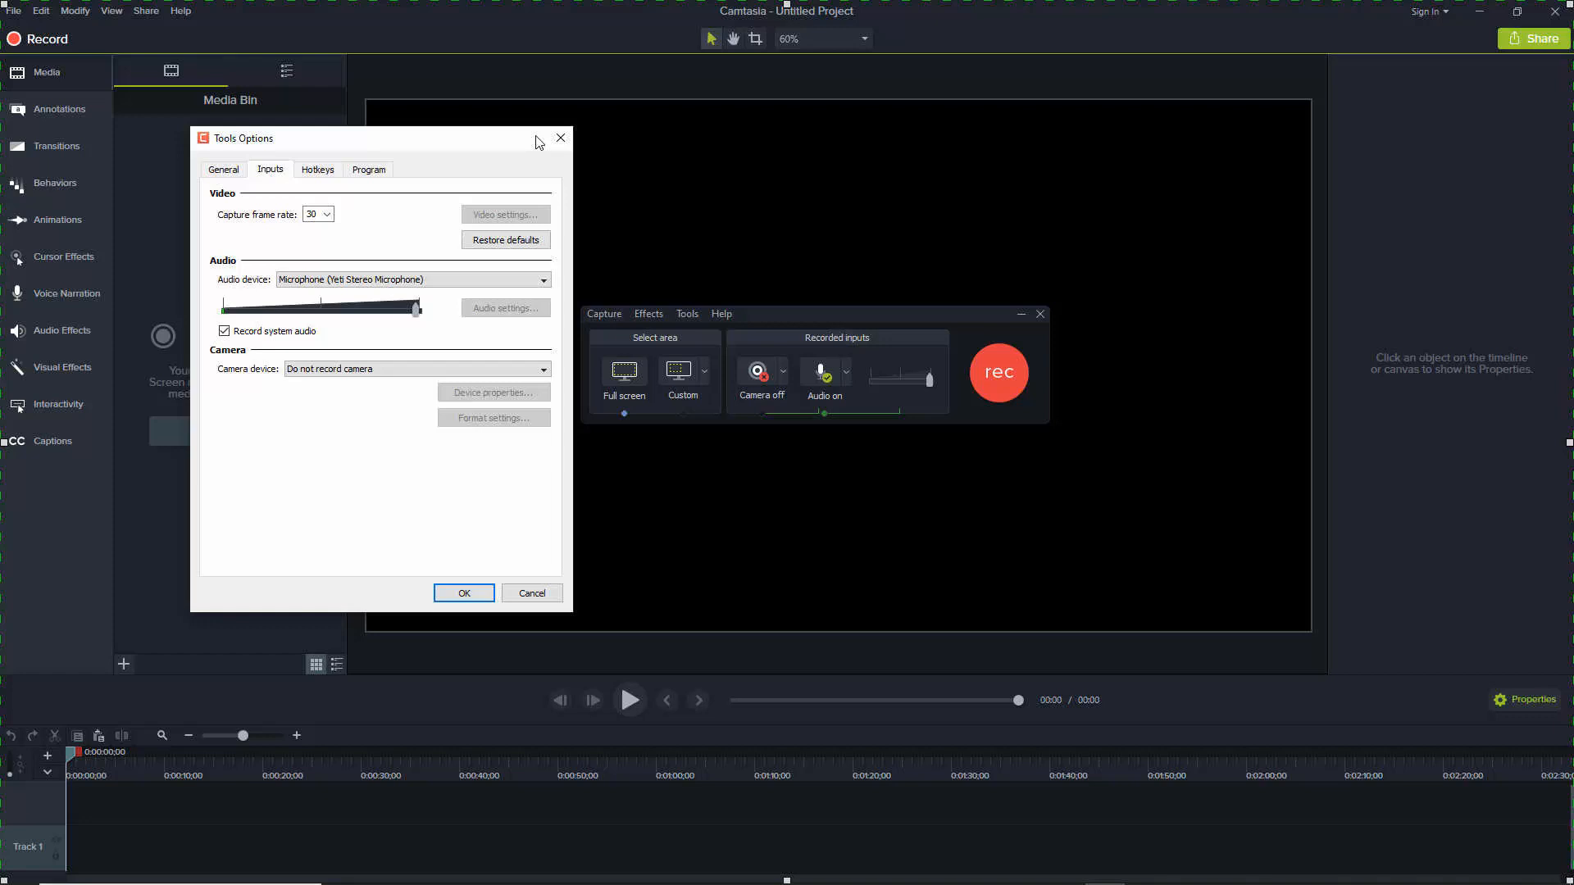
key("ctrl+Tab")
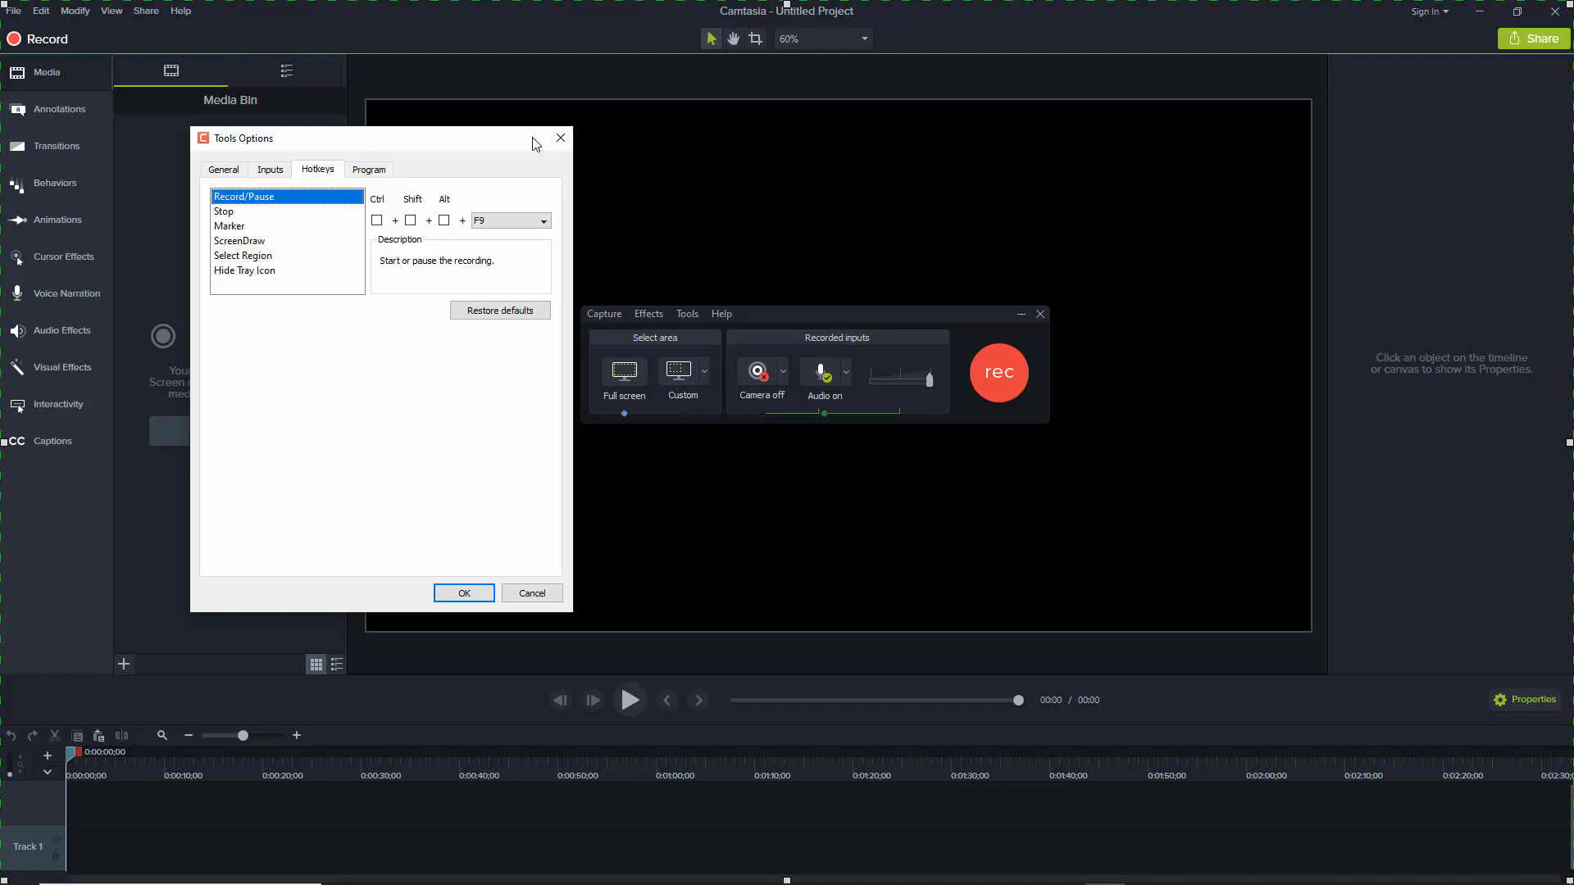
key("ctrl+Tab")
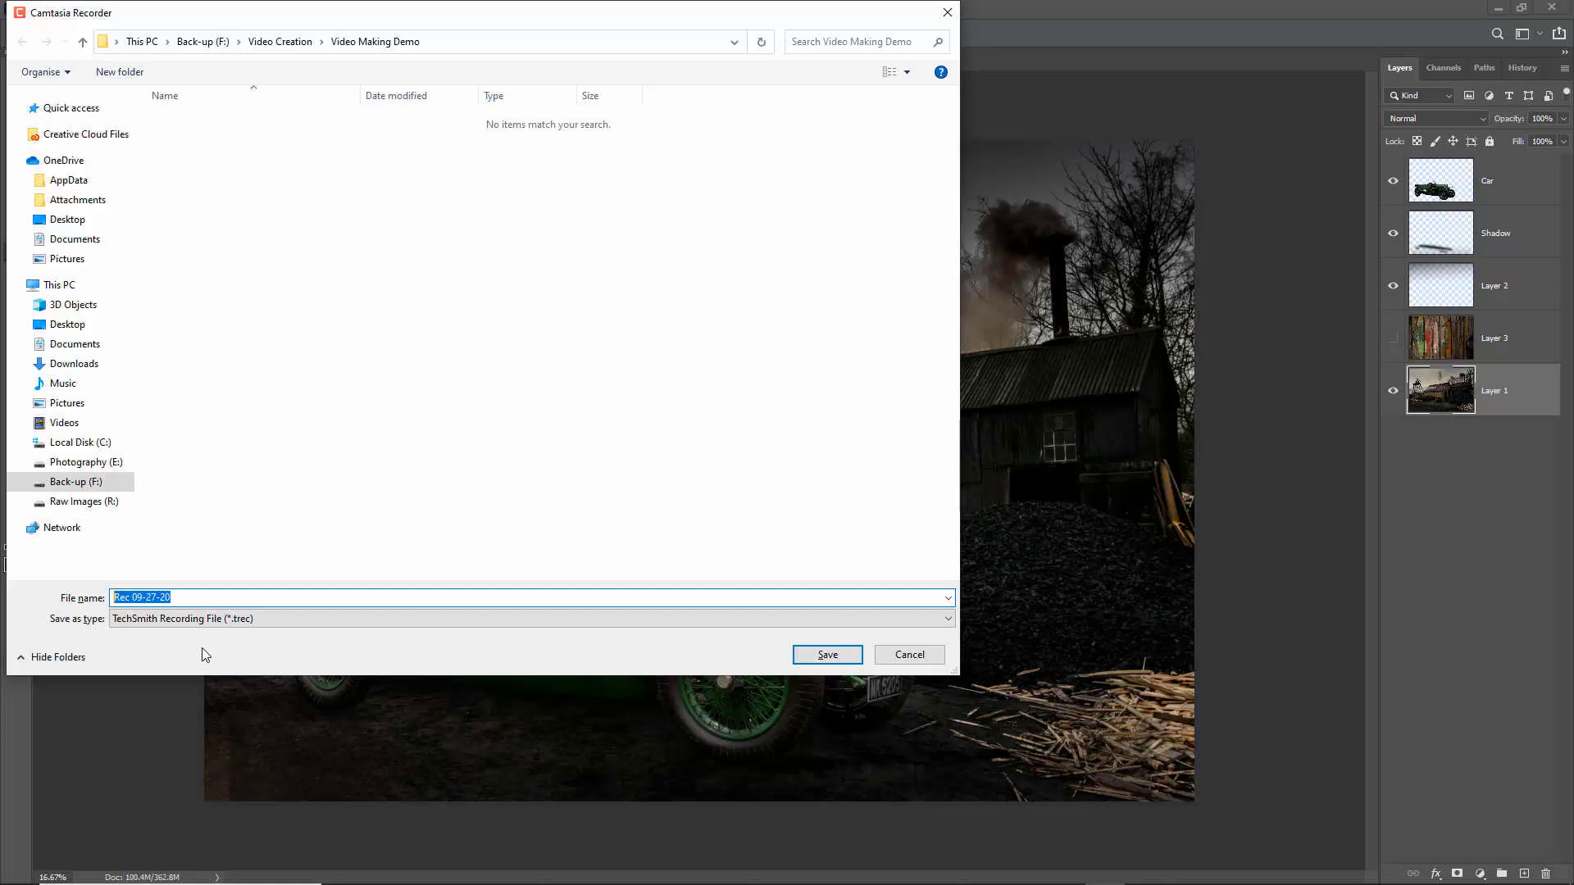
Save the screen recording as 100 in the Video Making Demo folder as a TechSmith Recording File
type("100")
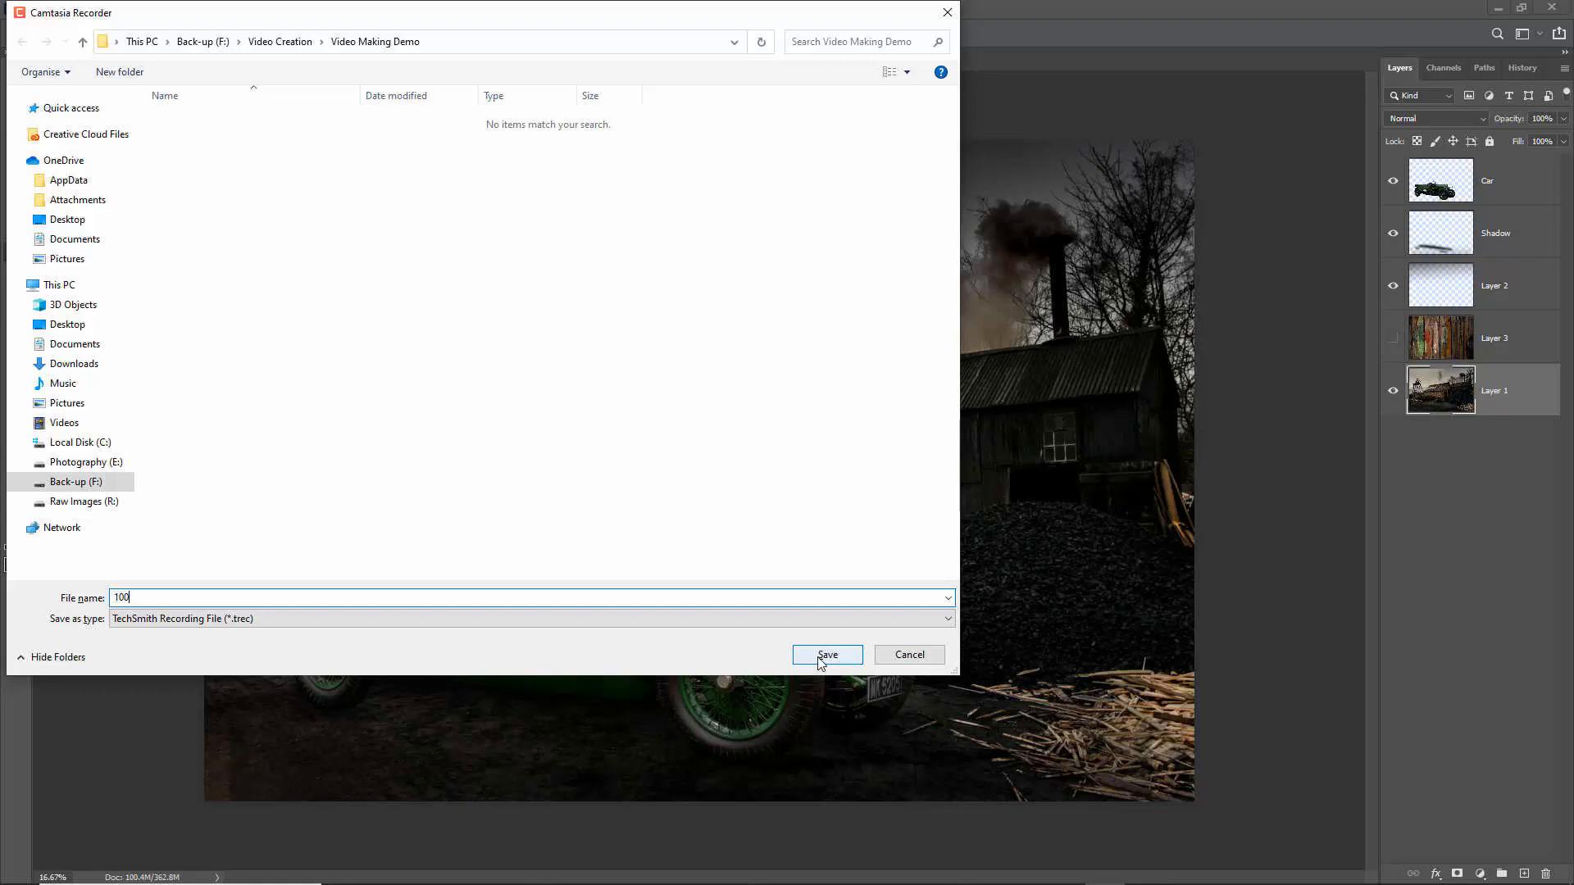
left_click(826, 655)
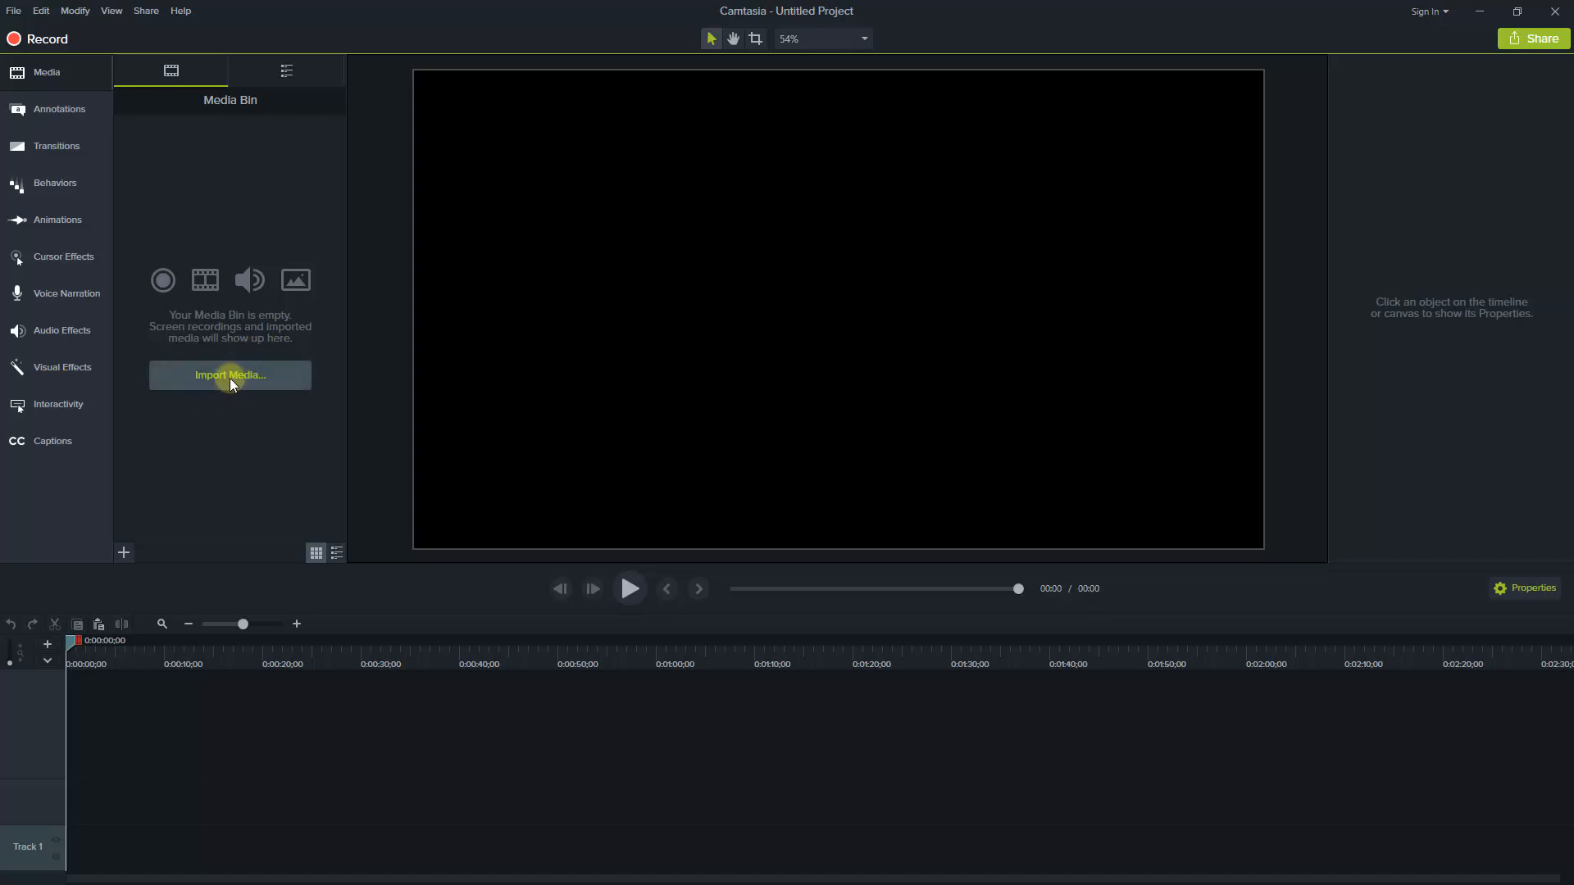
Import the recordings 001, 002, 003 and 004 and the camtasia-studio image into the media bin
left_click(229, 379)
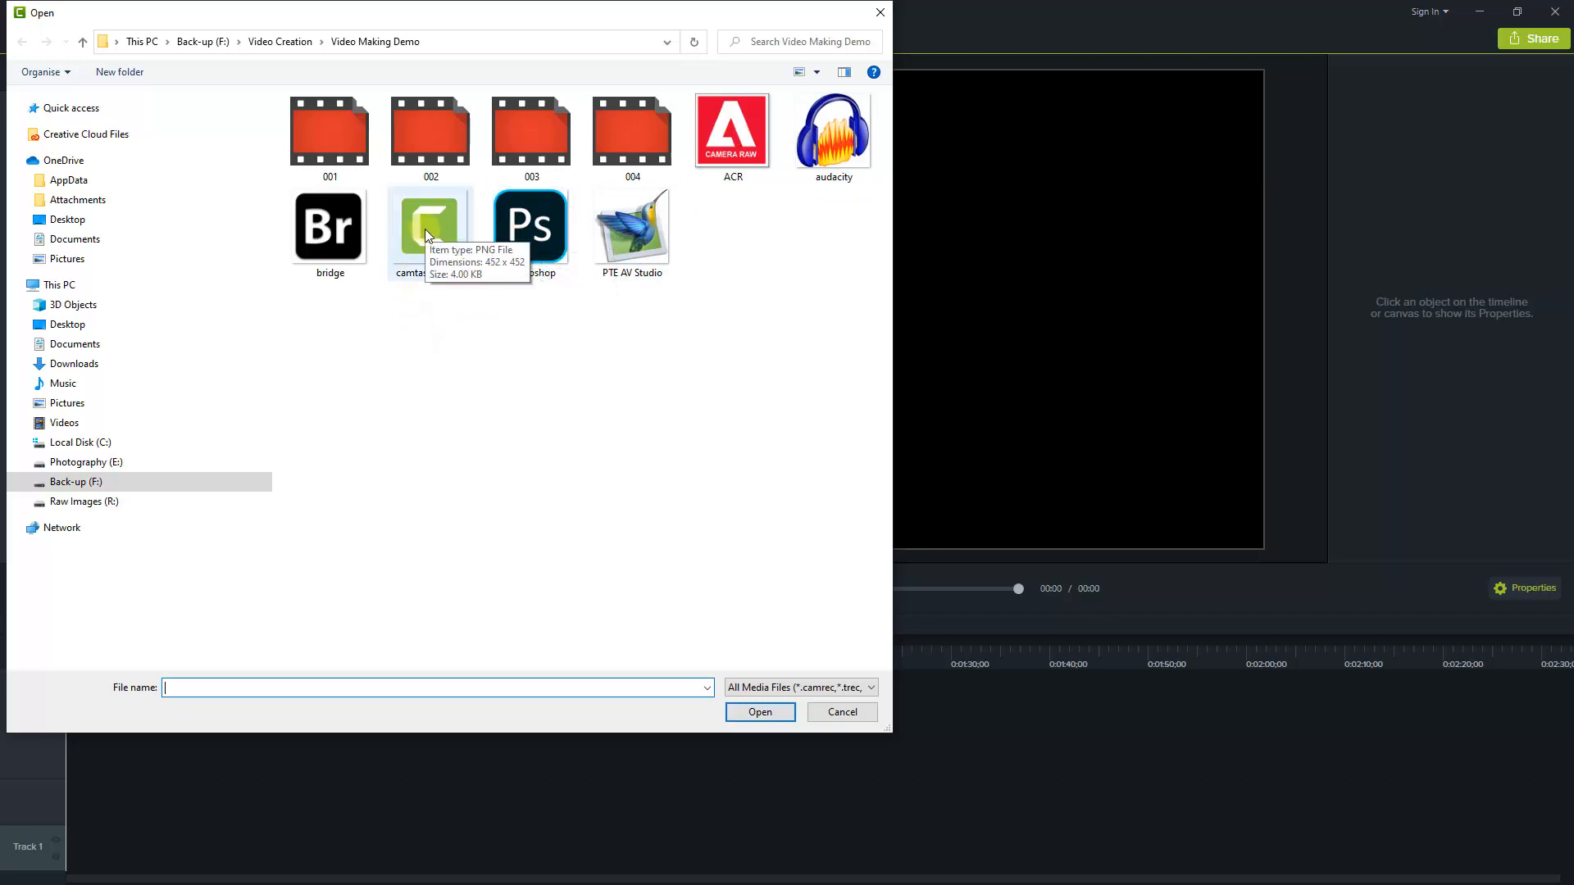
left_click(336, 136)
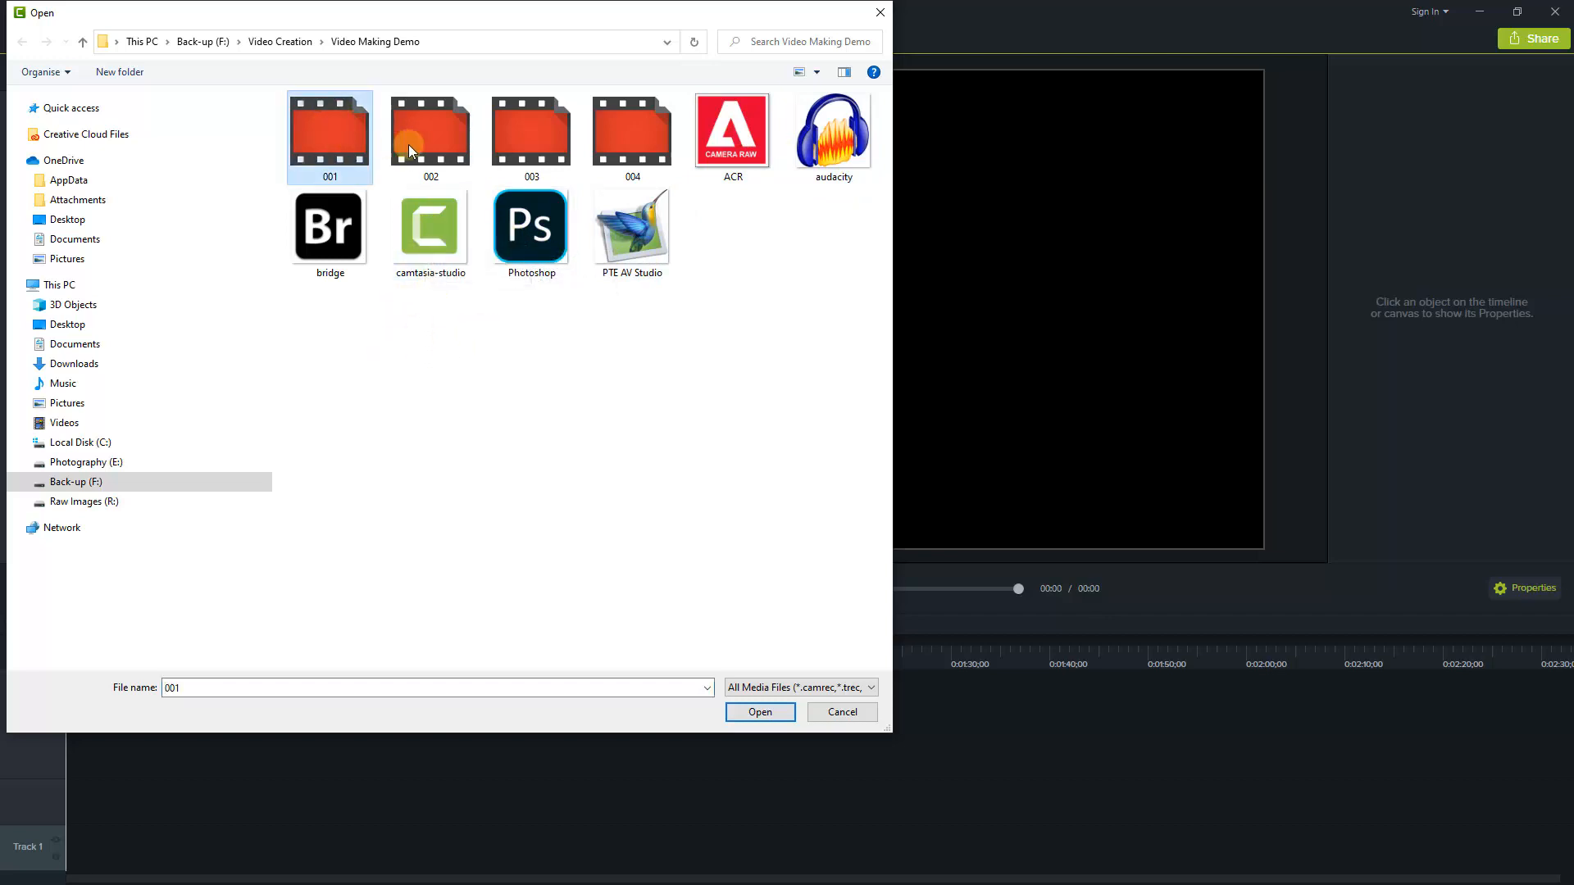
left_click(429, 136, "ctrl")
left_click(534, 133, "ctrl")
left_click(607, 132, "ctrl")
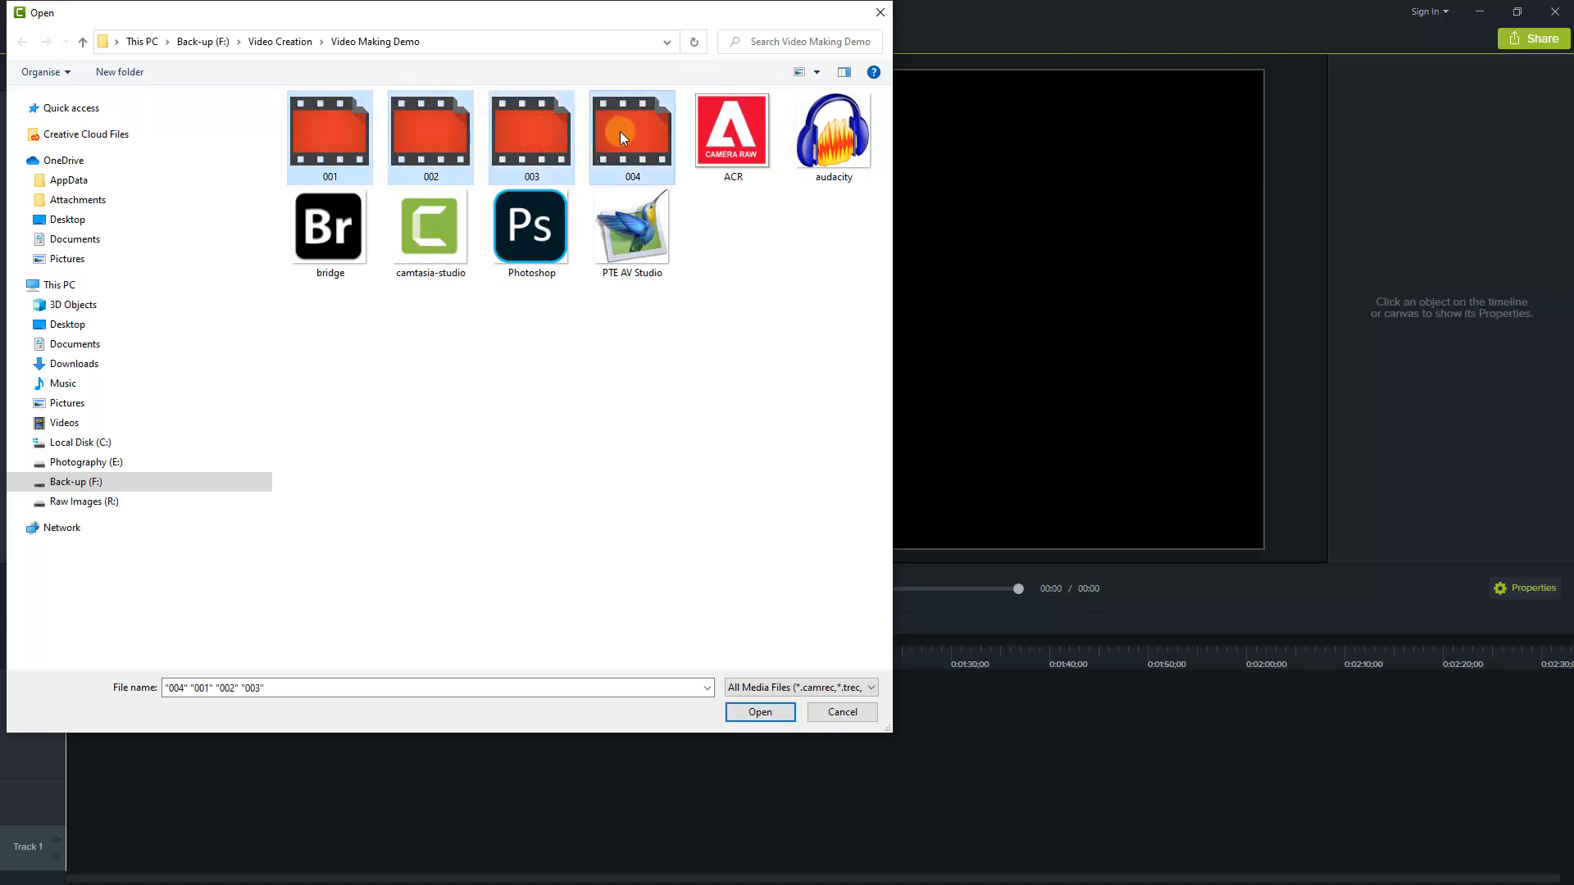
left_click(427, 233, "ctrl")
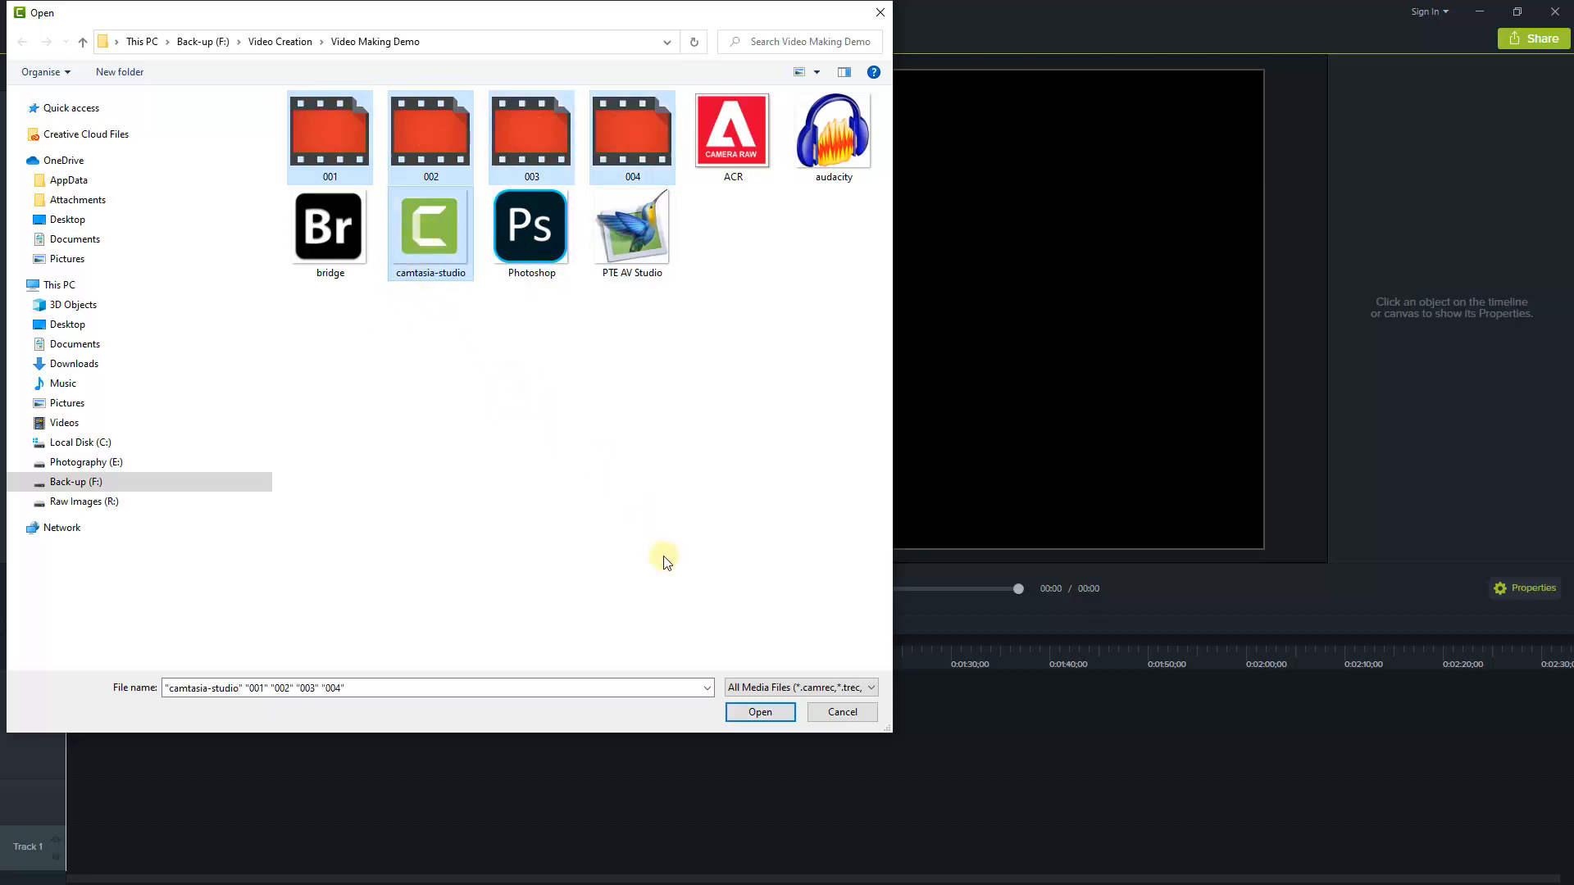
left_click(758, 712)
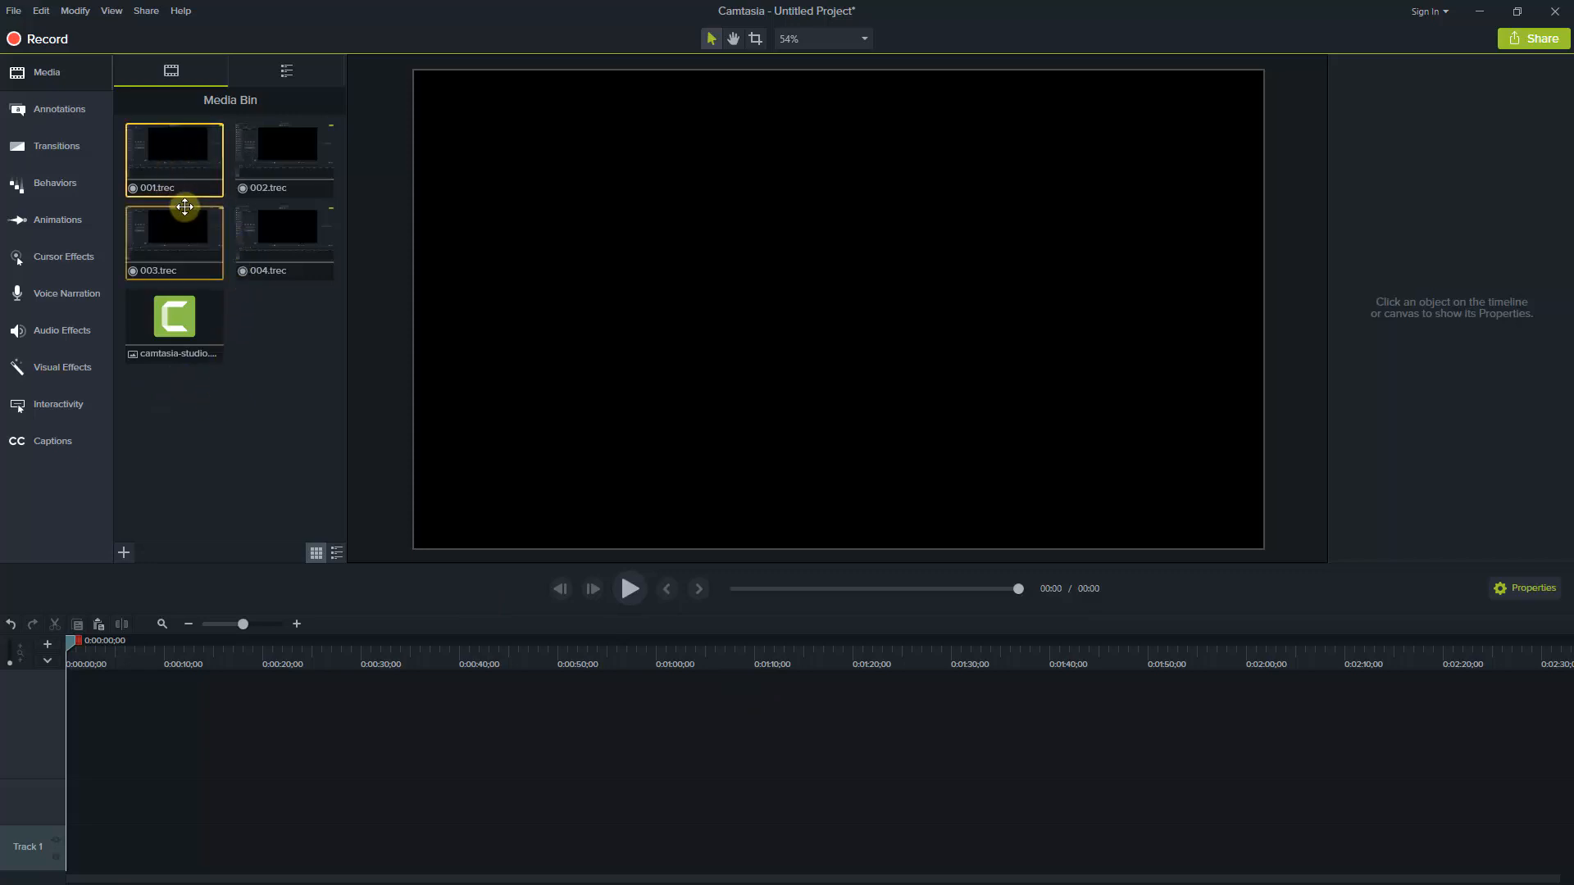
Place recording 001 at the start of the timeline and add 002, 003 and 004 in sequence directly behind it
left_click_drag(158, 155, 69, 782)
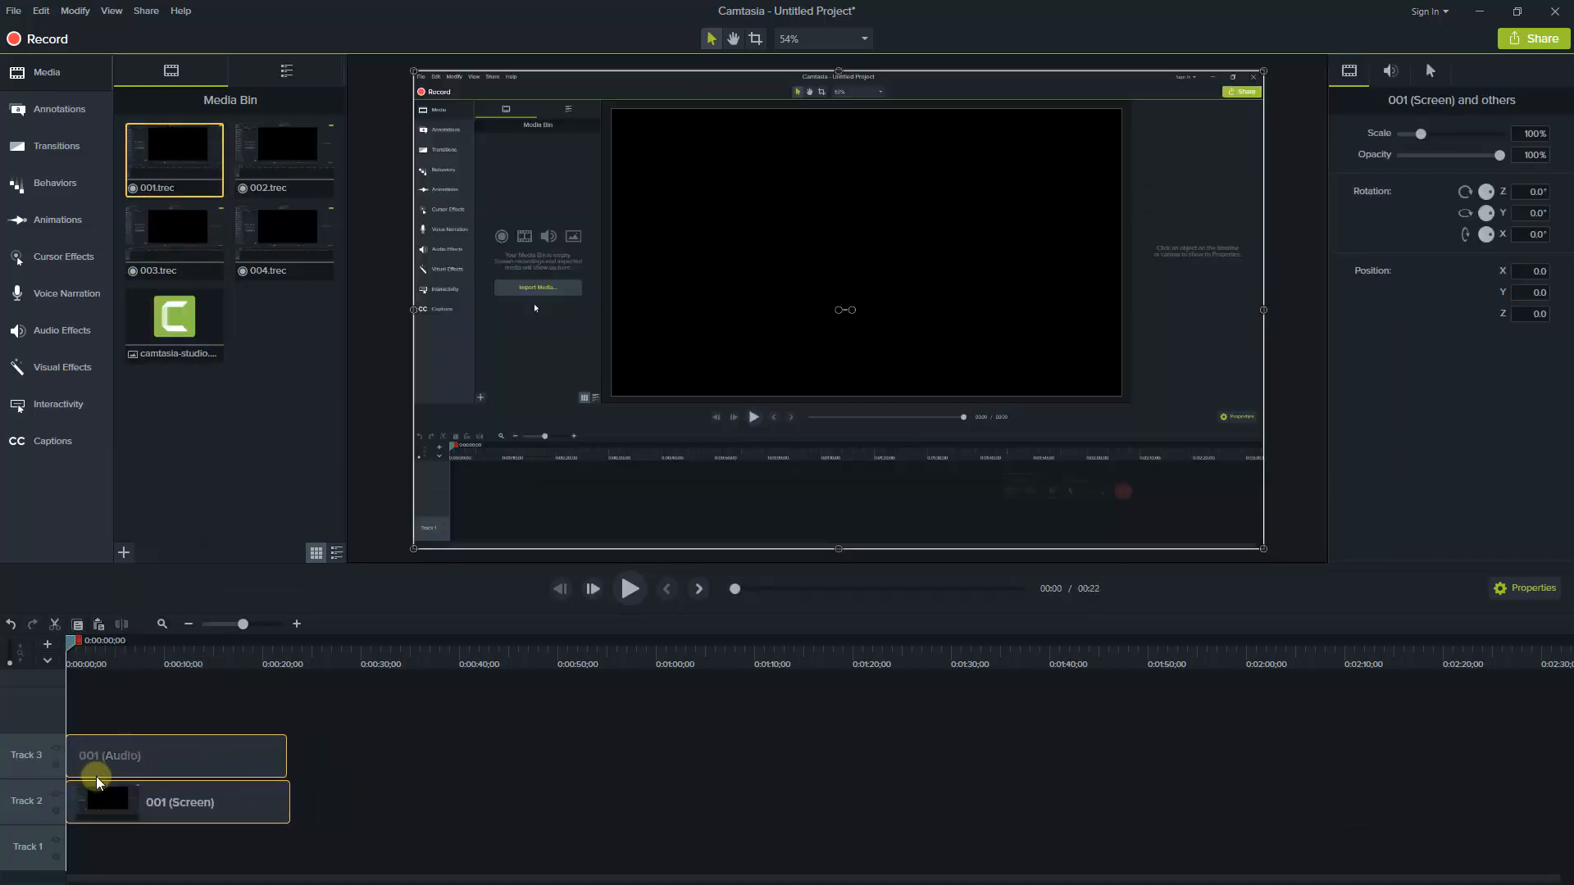
left_click(281, 155)
left_click(279, 241, "ctrl")
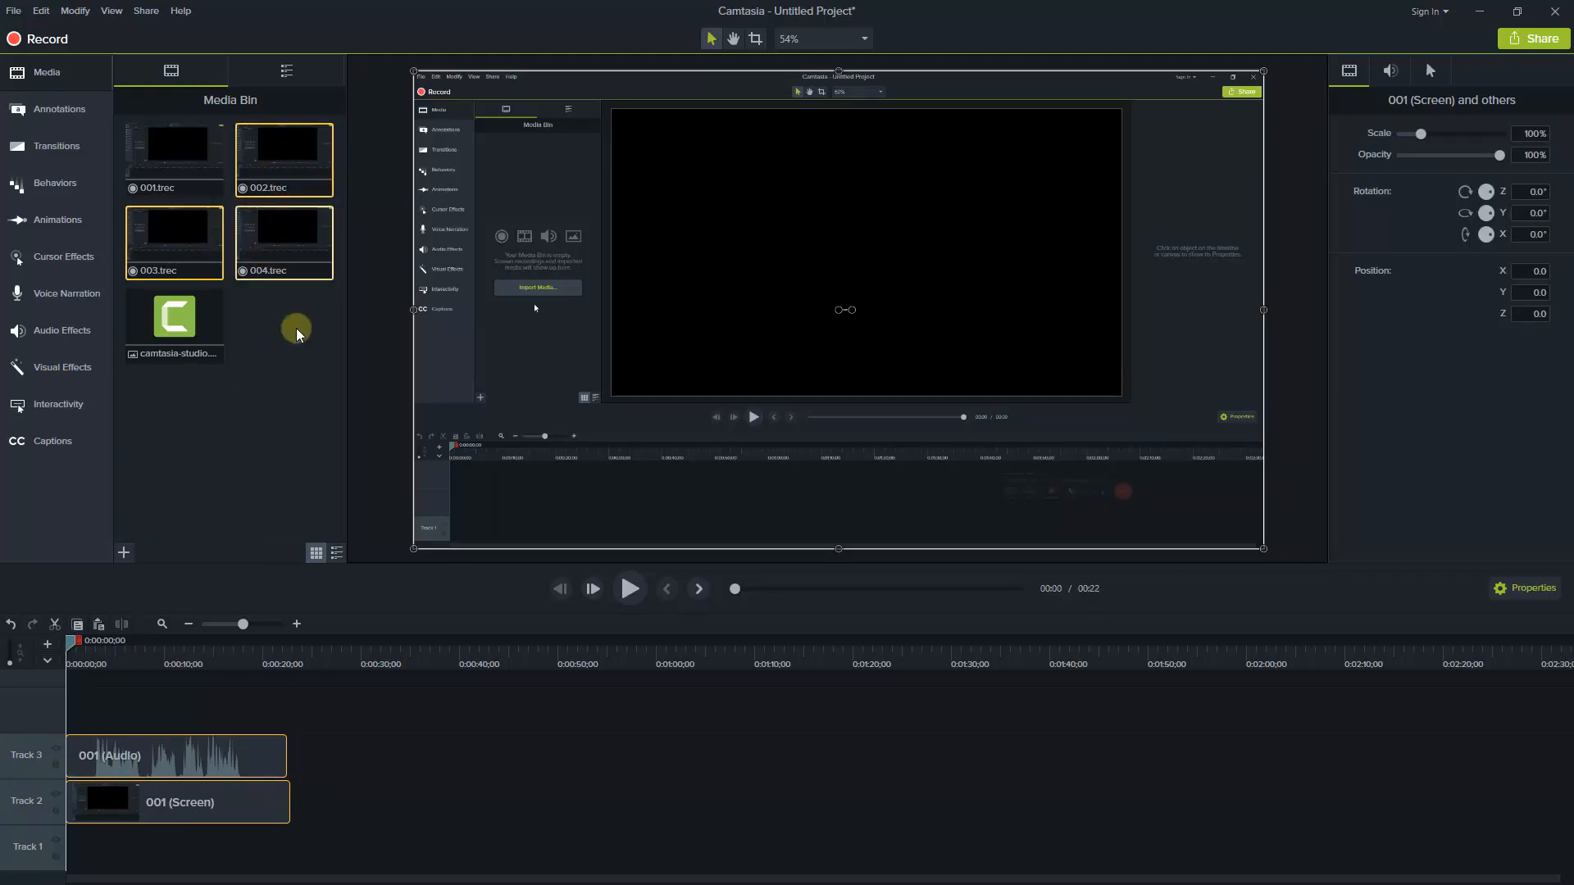
left_click_drag(274, 238, 274, 796)
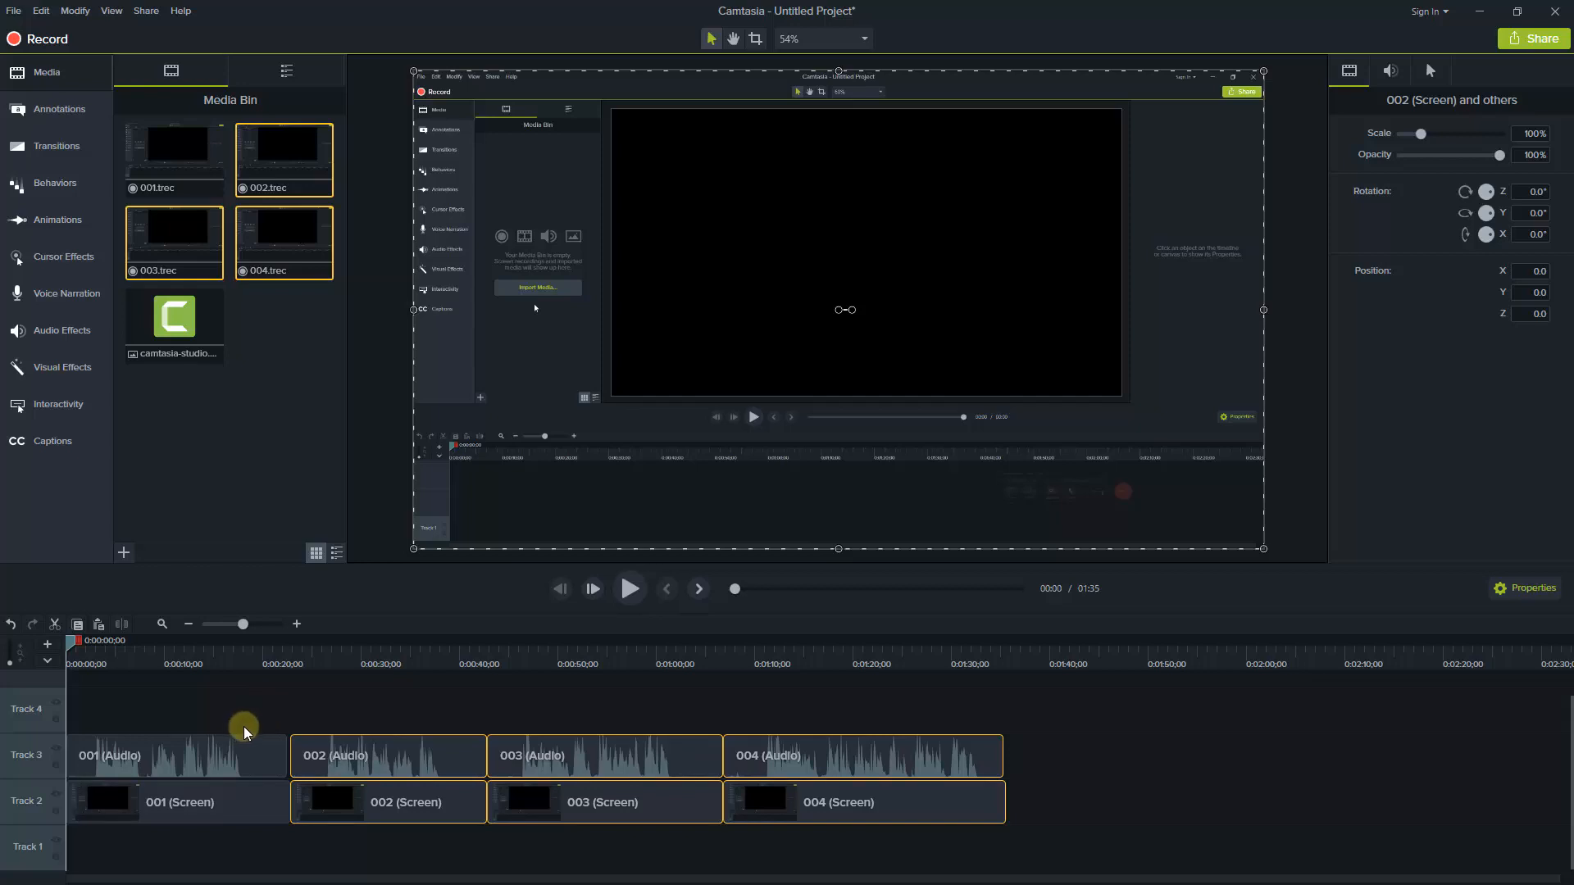
Move the 001 audio clip on its own to Track 4 at about 16 seconds, and return it to the start of Track 3
left_click(296, 625)
left_click(297, 625)
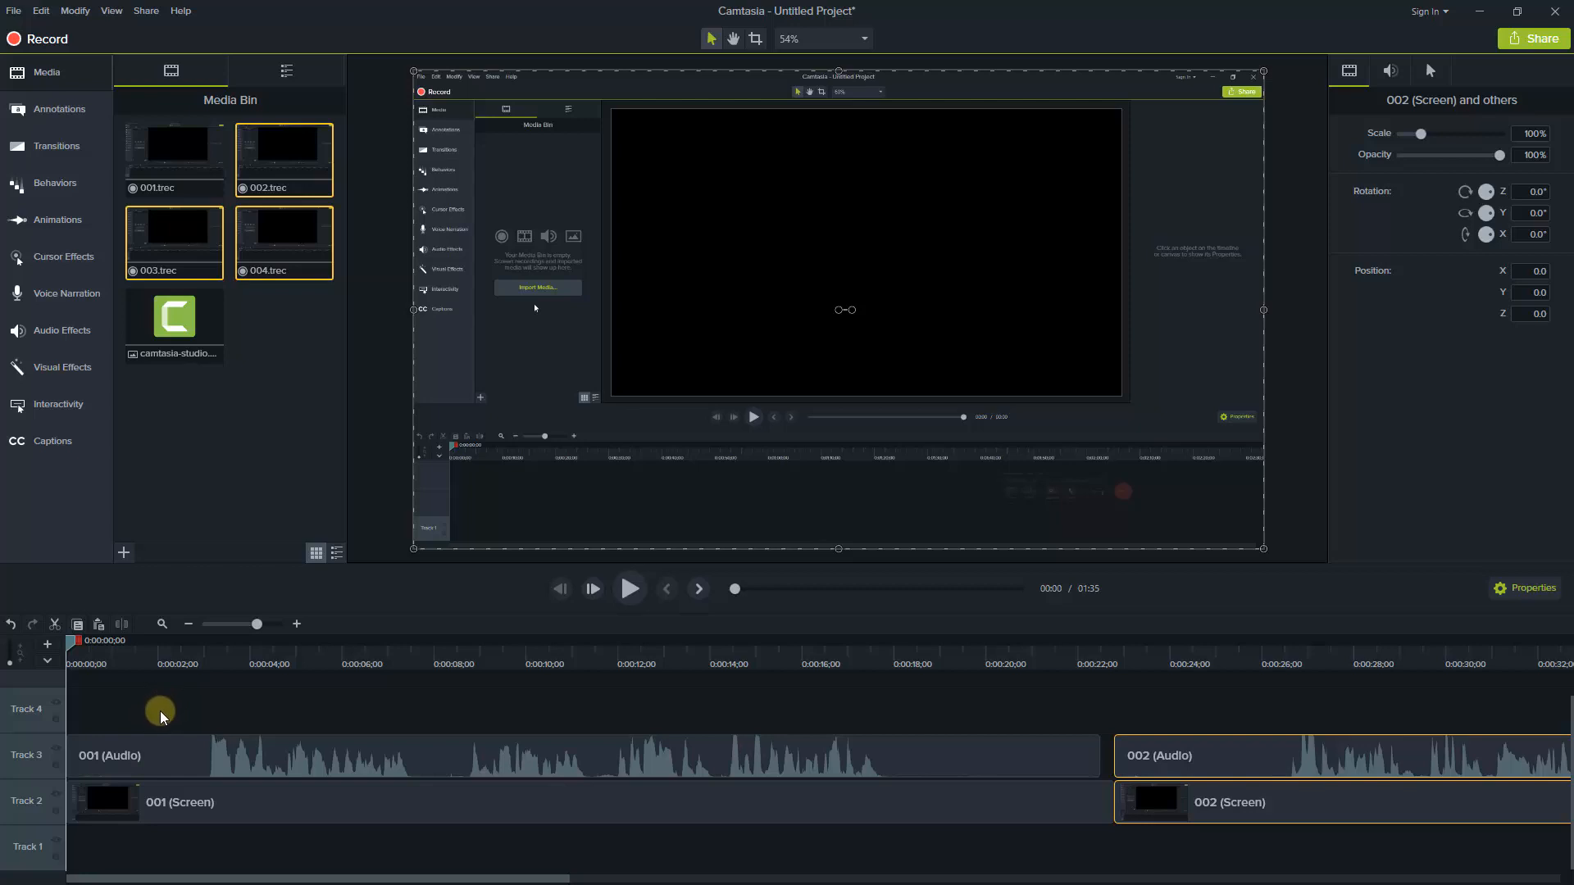
left_click(165, 766)
left_click_drag(168, 765, 894, 746)
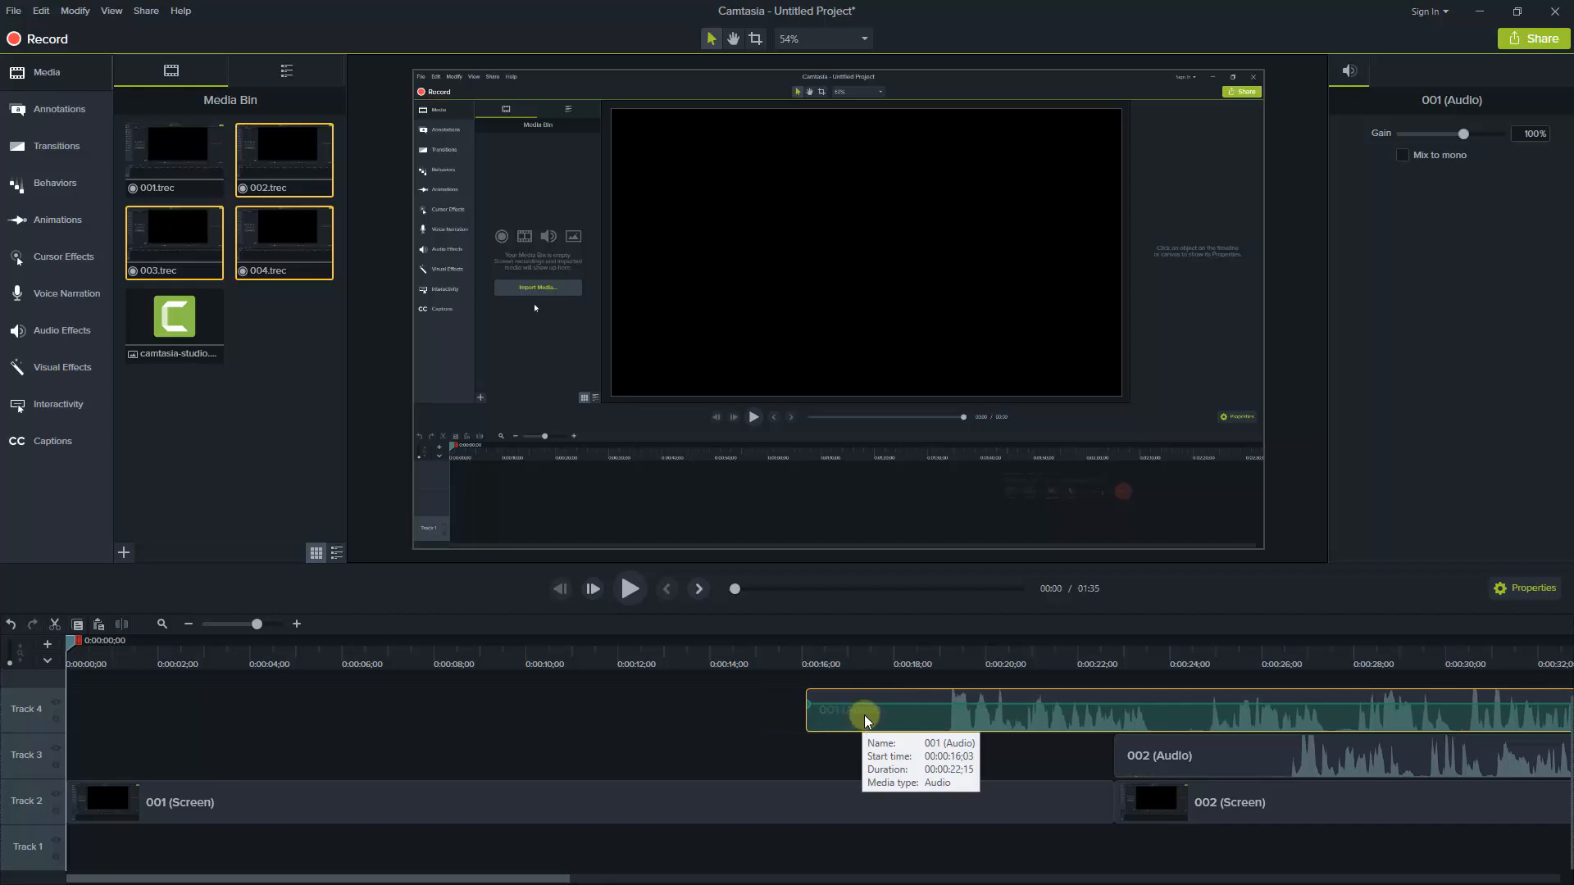
left_click(546, 811)
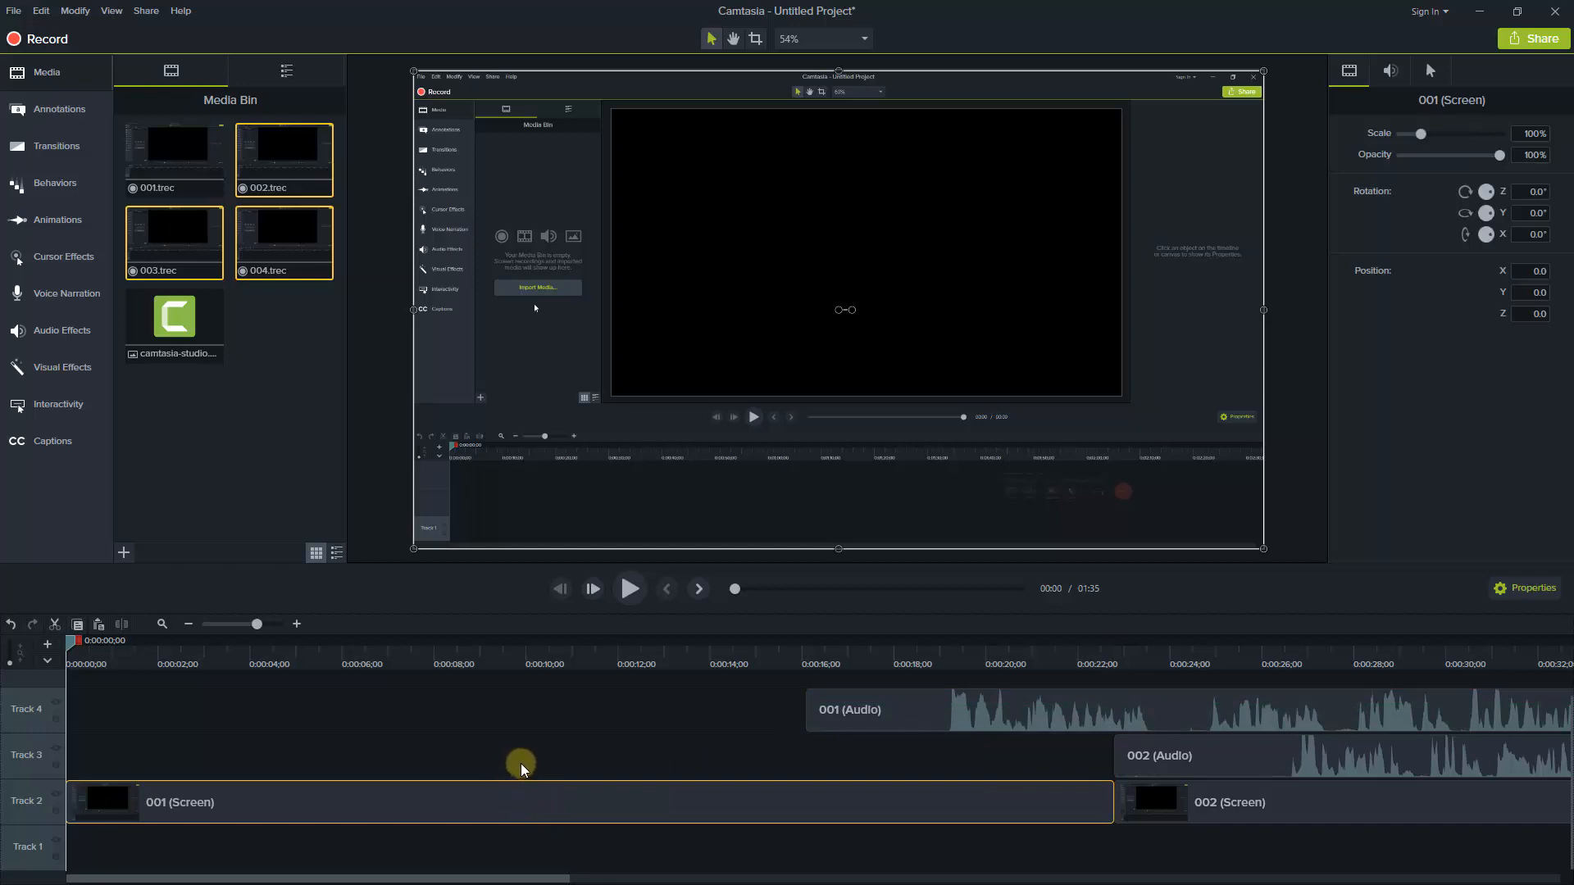
left_click_drag(882, 707, 238, 807)
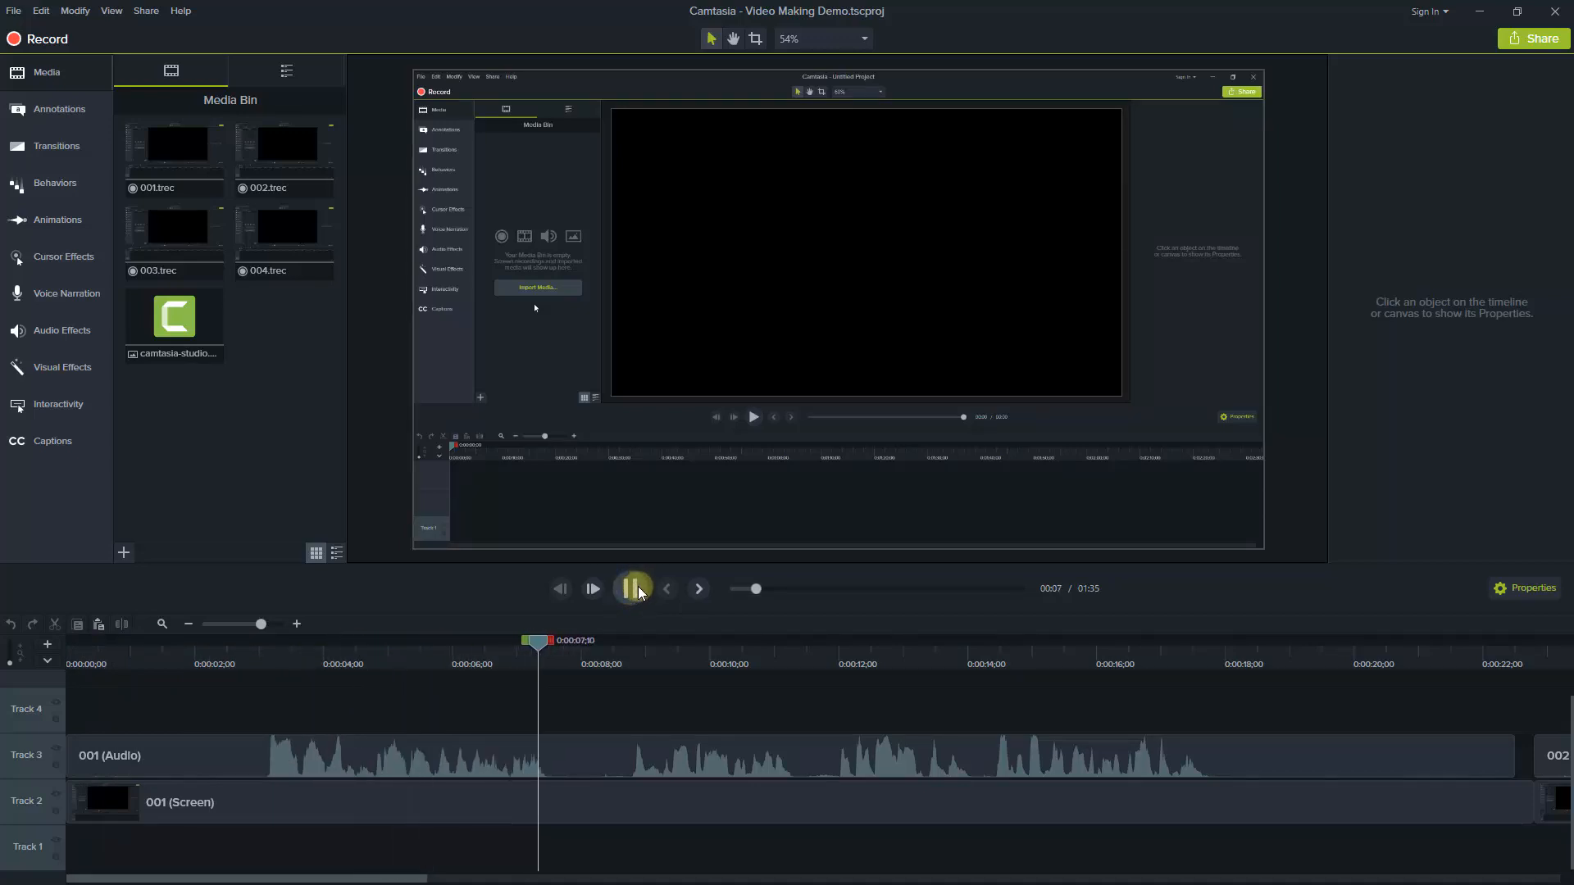
Play the opening of clip 001 to check the silence before the speech, and return the playhead to the timeline start
left_click(631, 588)
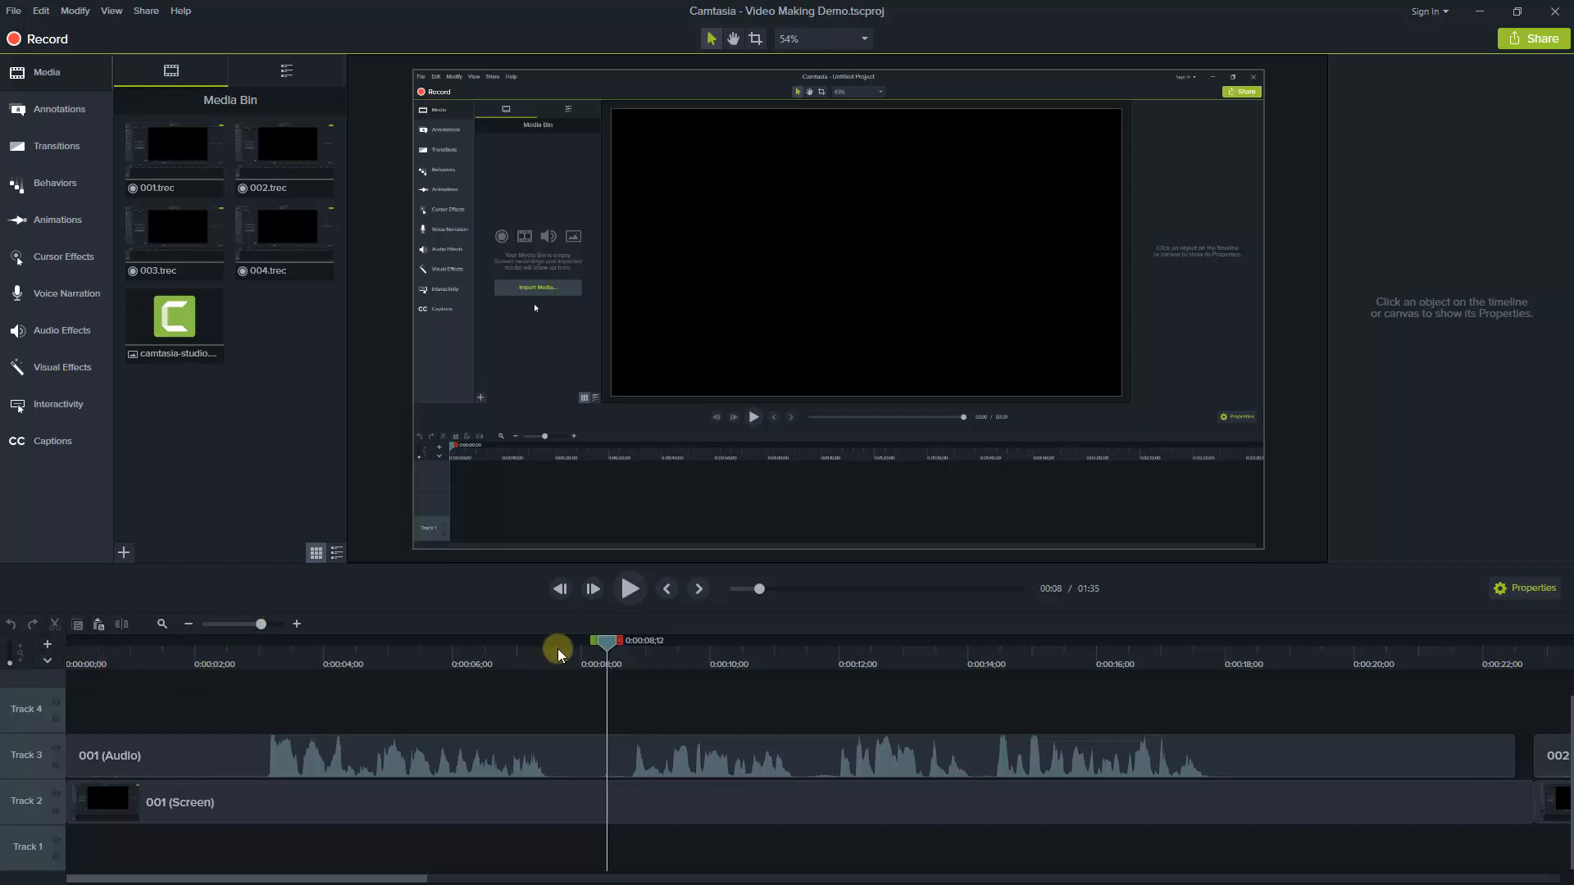
left_click_drag(606, 641, 394, 647)
left_click_drag(291, 674, 67, 674)
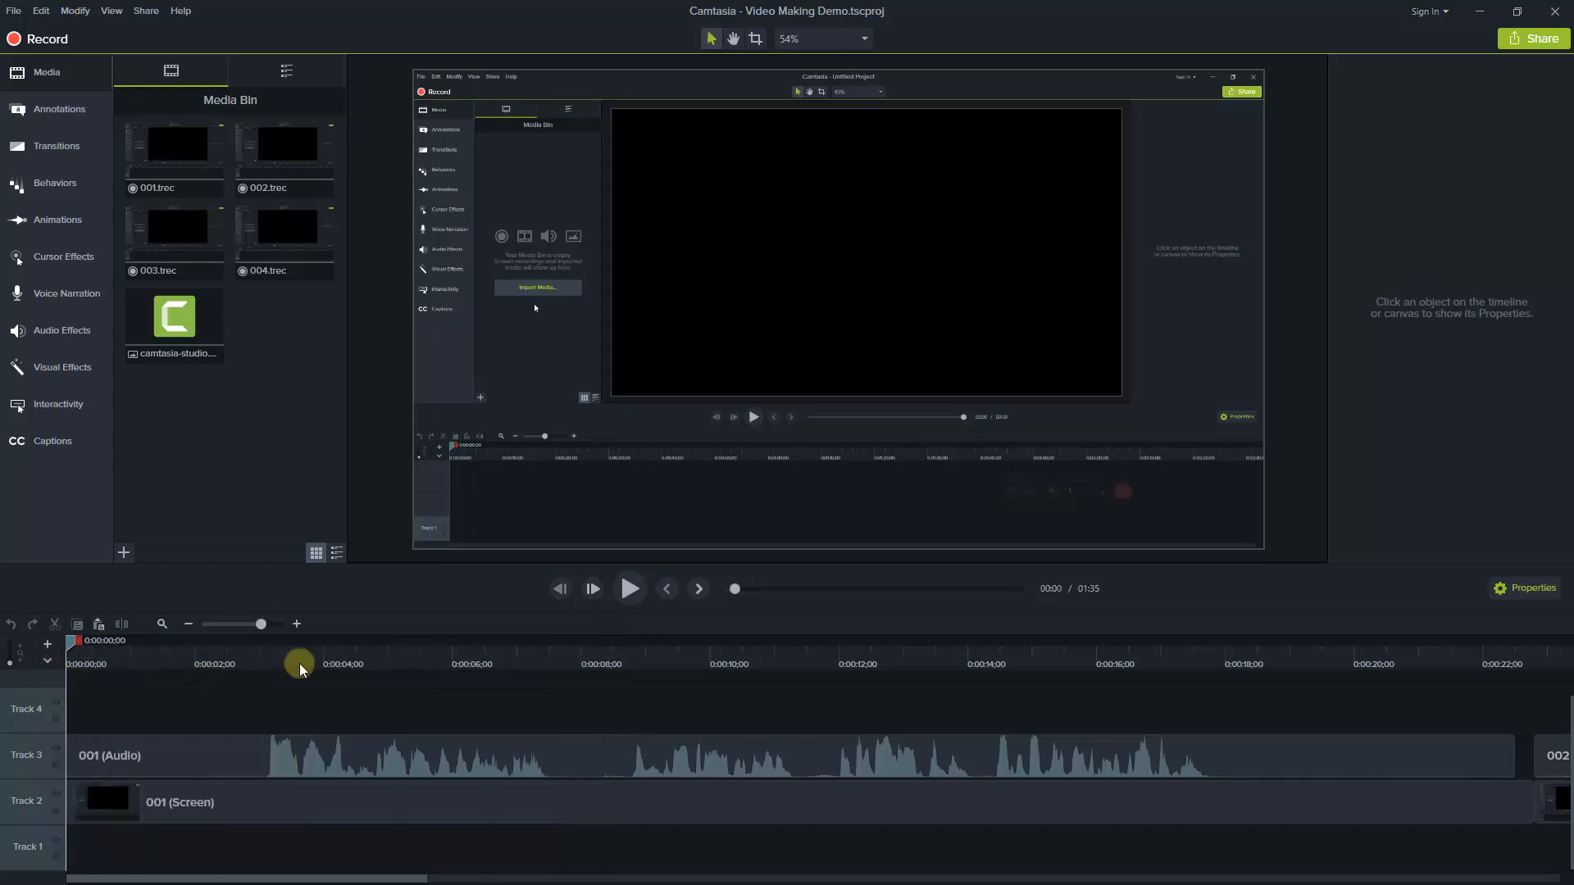
left_click(627, 592)
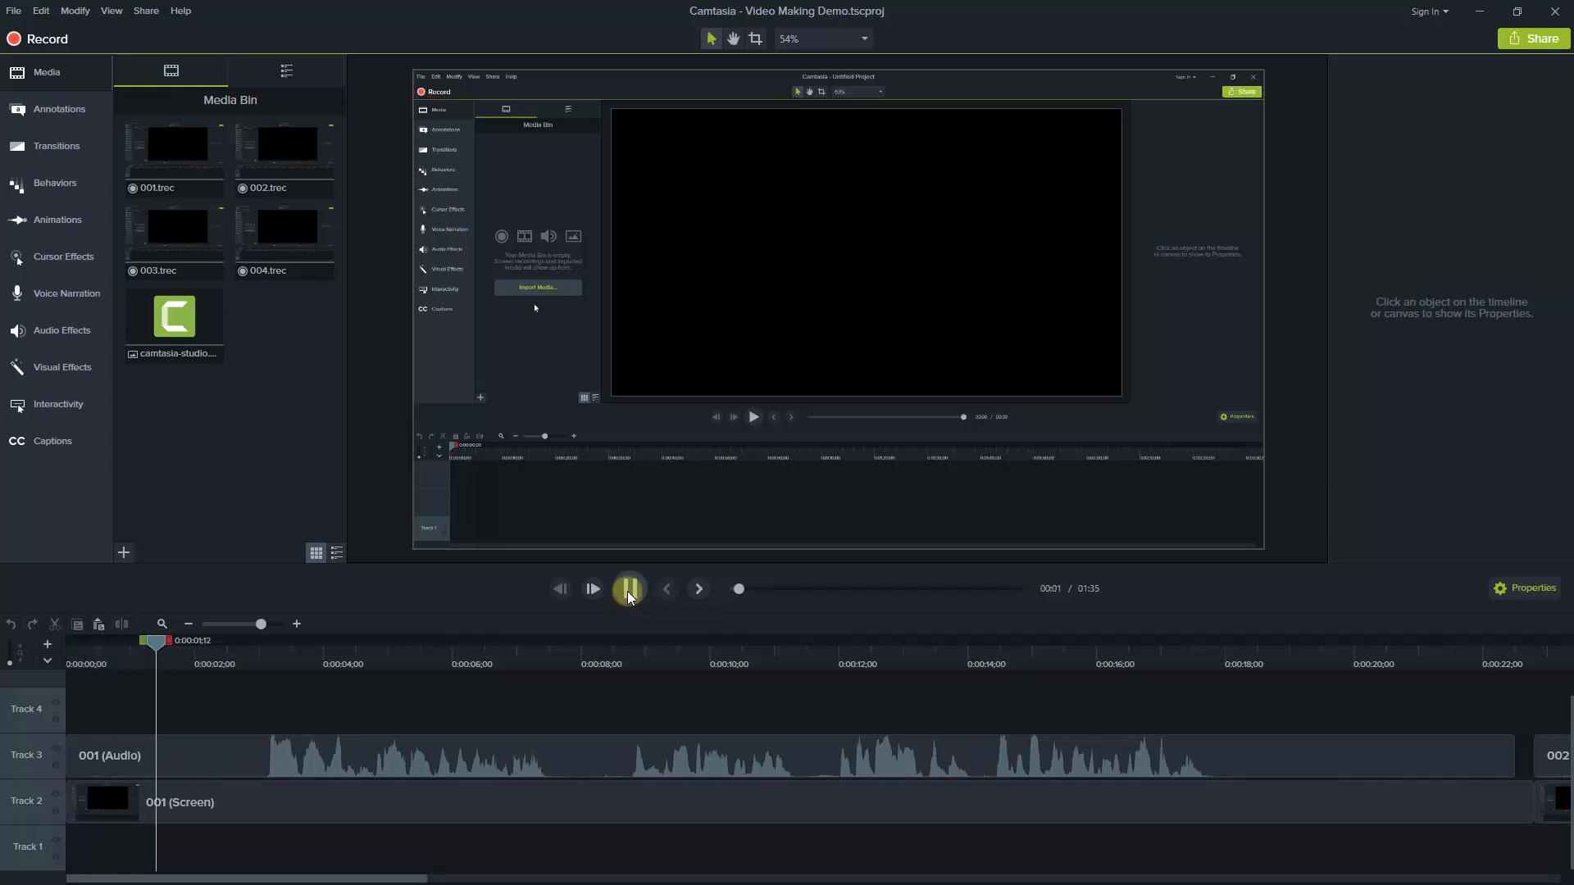
left_click(623, 607)
left_click_drag(195, 646, 52, 663)
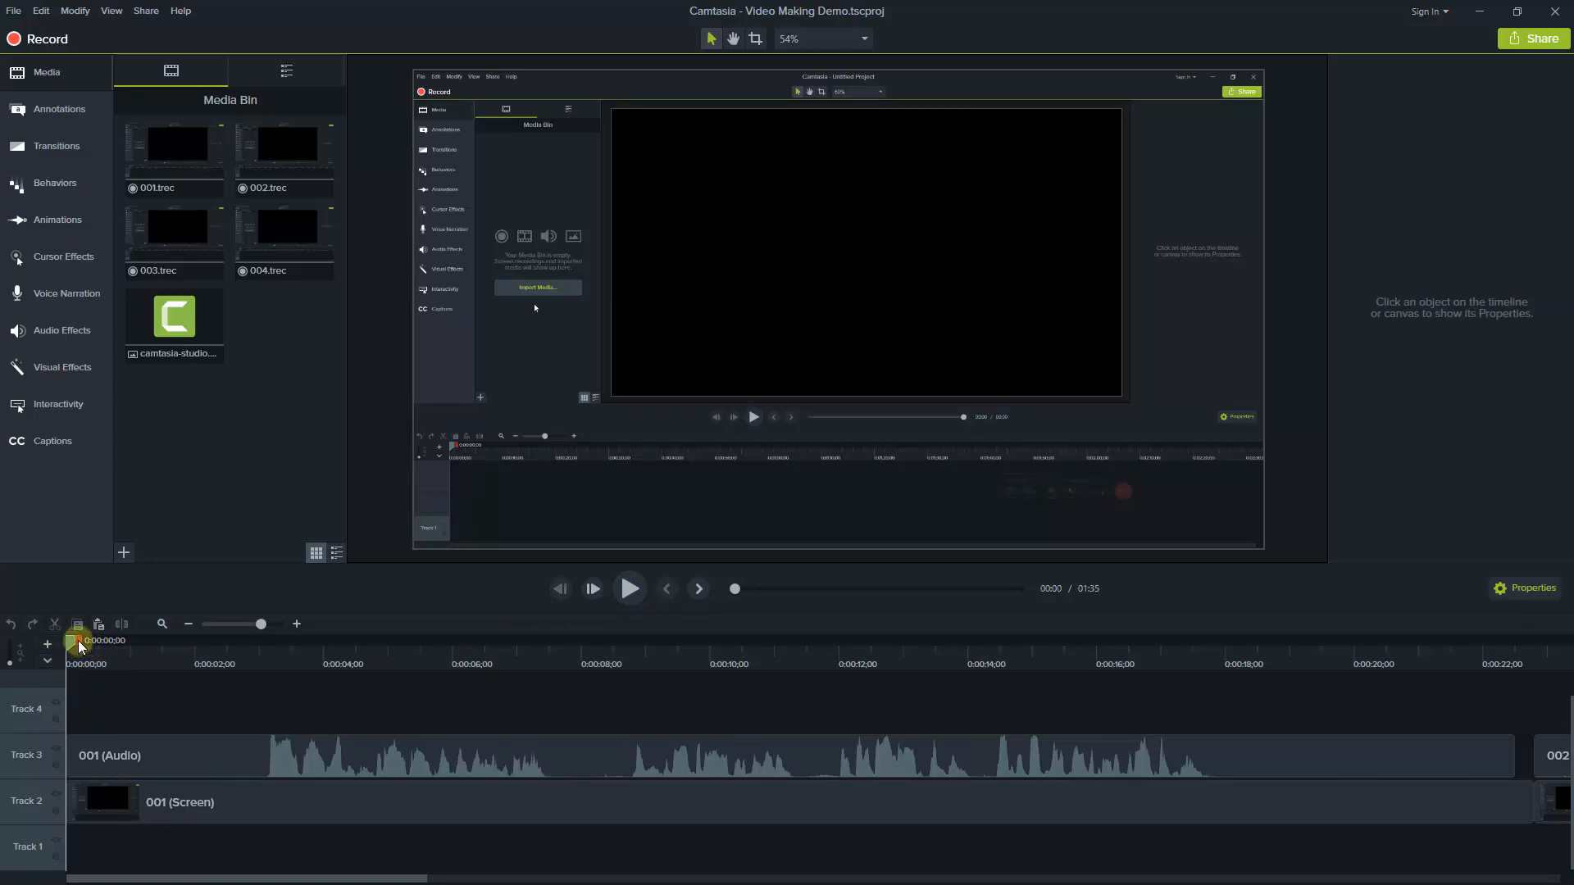
Delete the timeline range from 0 to 0:00:01;03 and move the 001 audio and screen clips back to the timeline start
left_click_drag(81, 647, 150, 646)
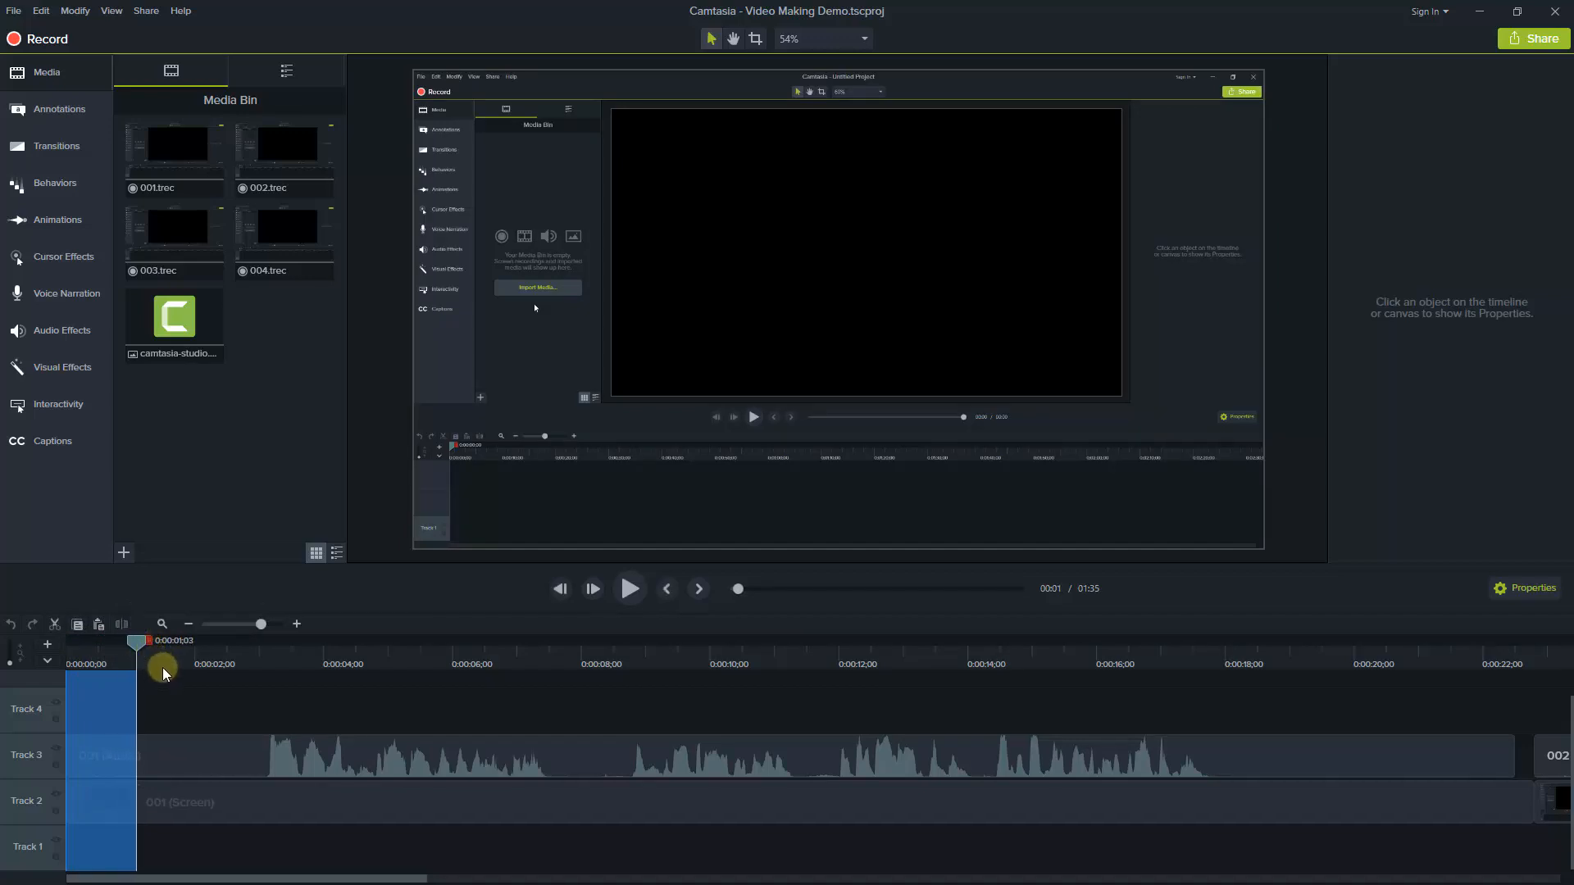
key("Delete")
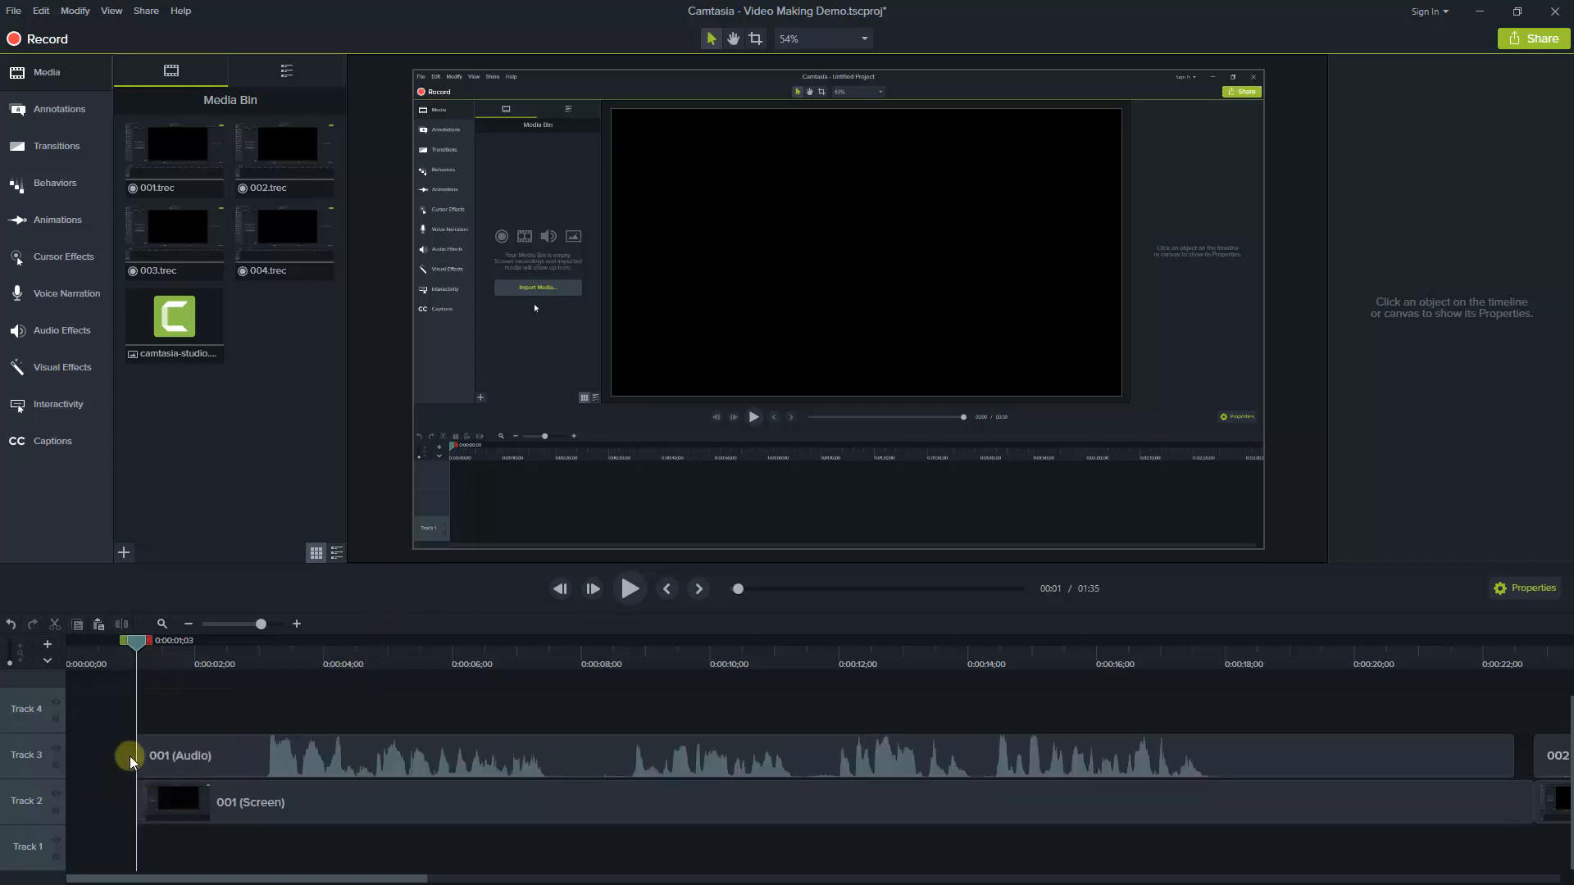
left_click_drag(116, 747, 166, 808)
Play the trimmed 001 clip from the timeline start to about 17 seconds, past the end of its speech
left_click_drag(135, 641, 67, 657)
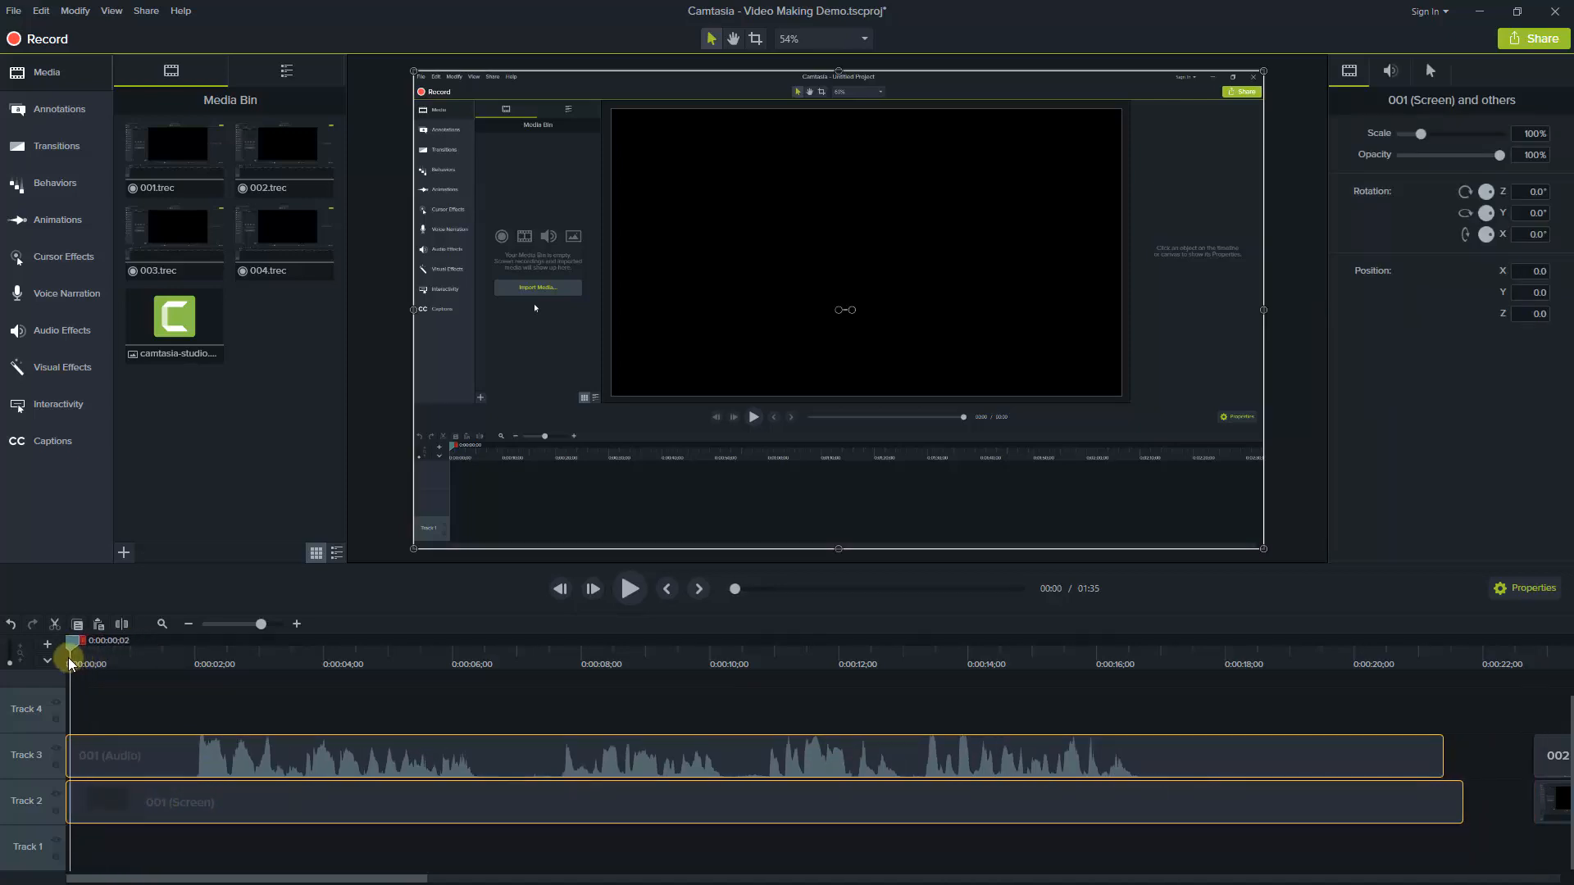
left_click(629, 590)
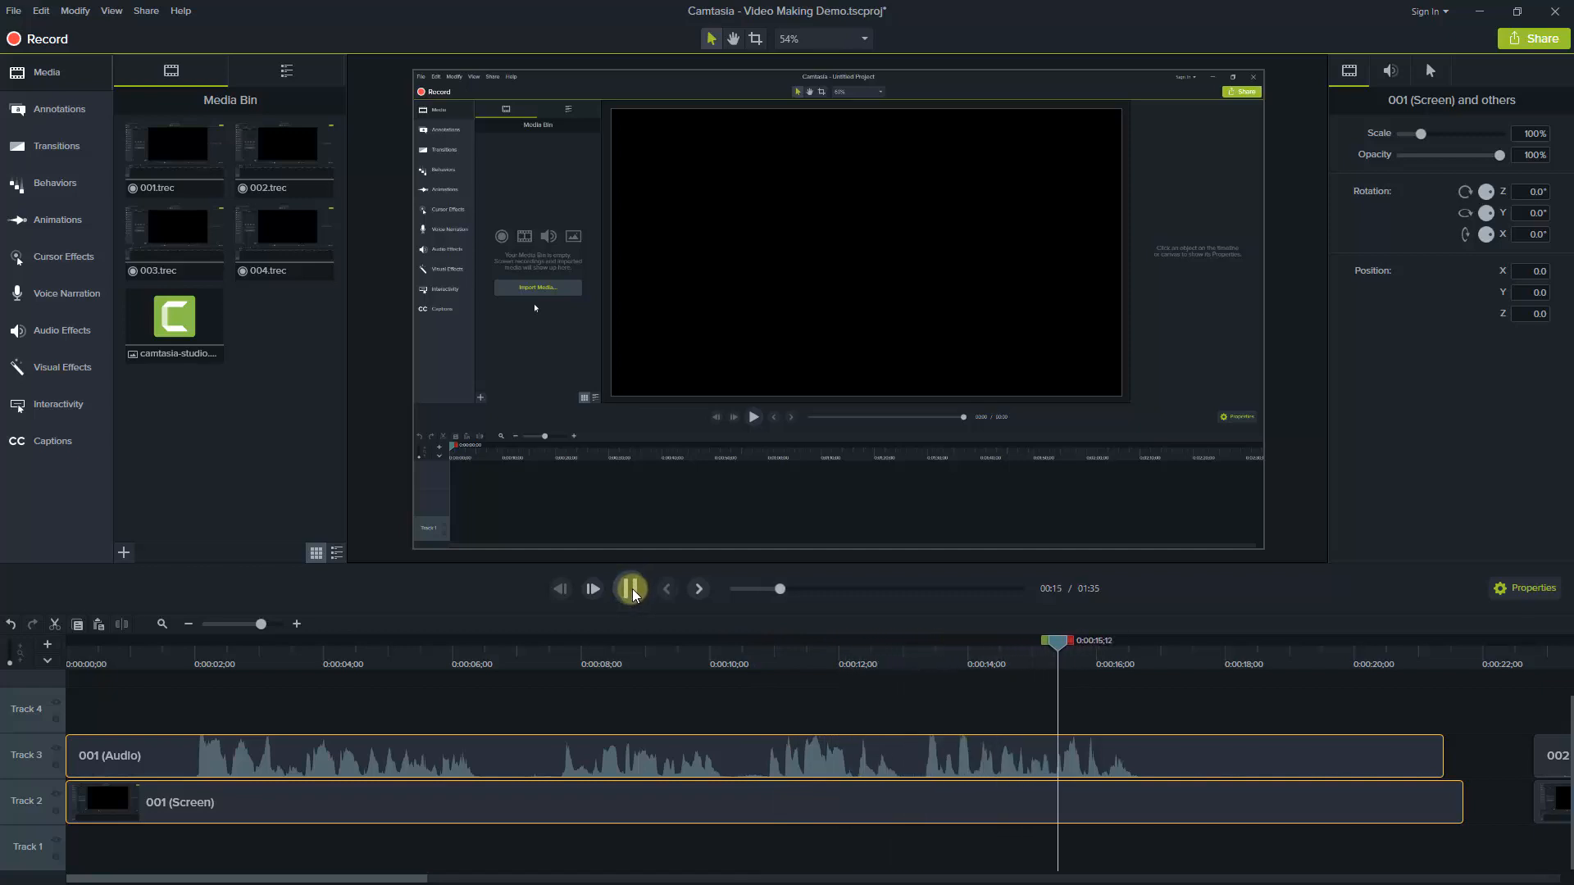
left_click(631, 588)
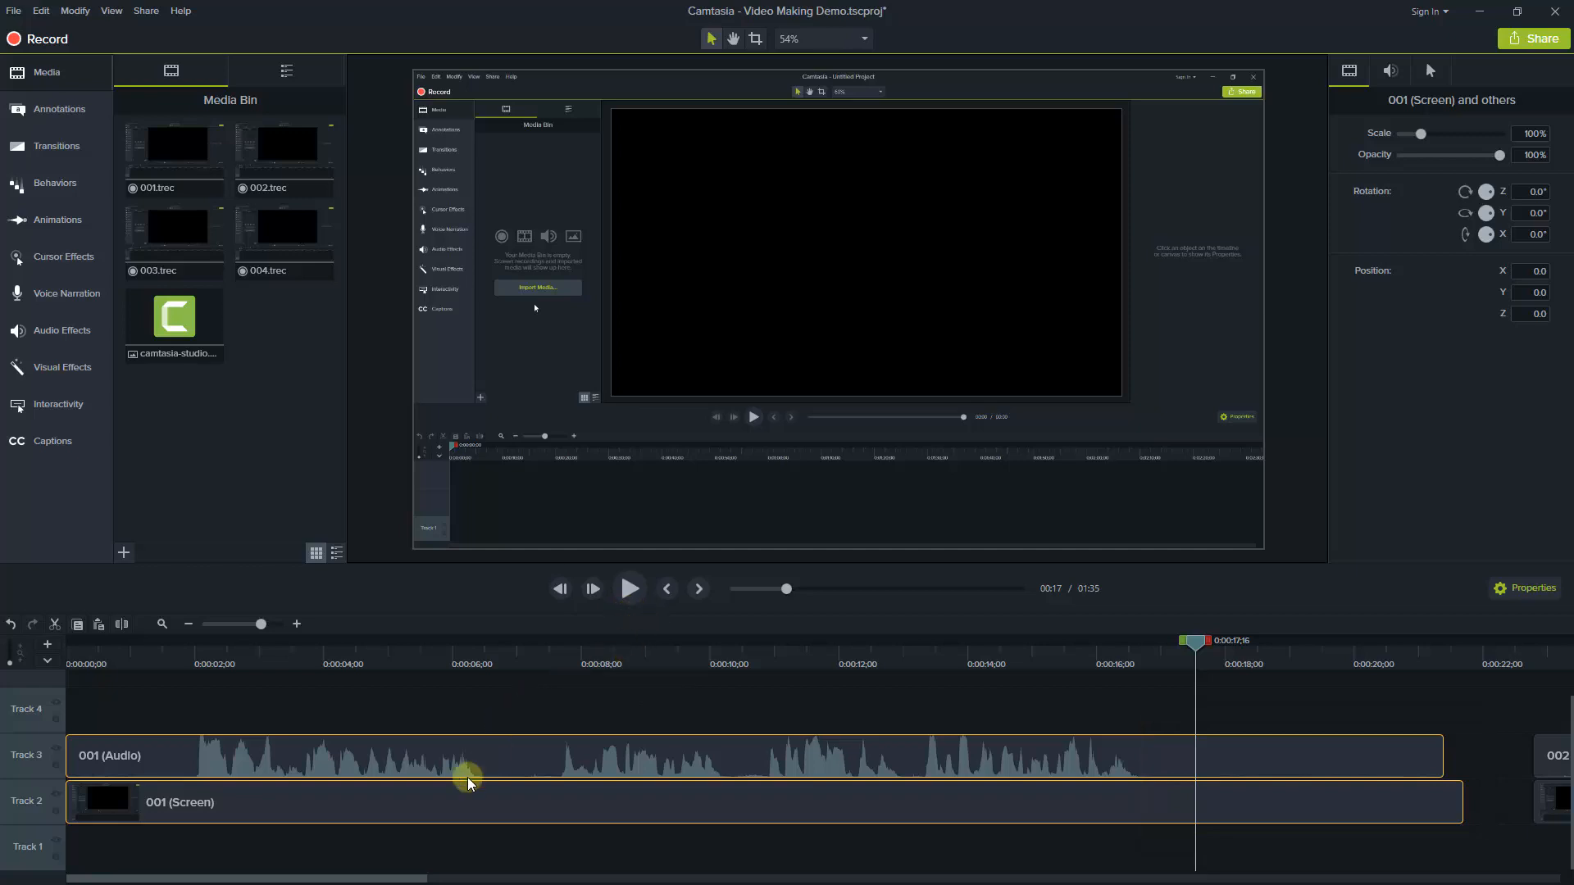
Play the timeline from about 21 seconds across the gap between clips 001 and 002 to about 26 seconds
left_click_drag(414, 877, 608, 864)
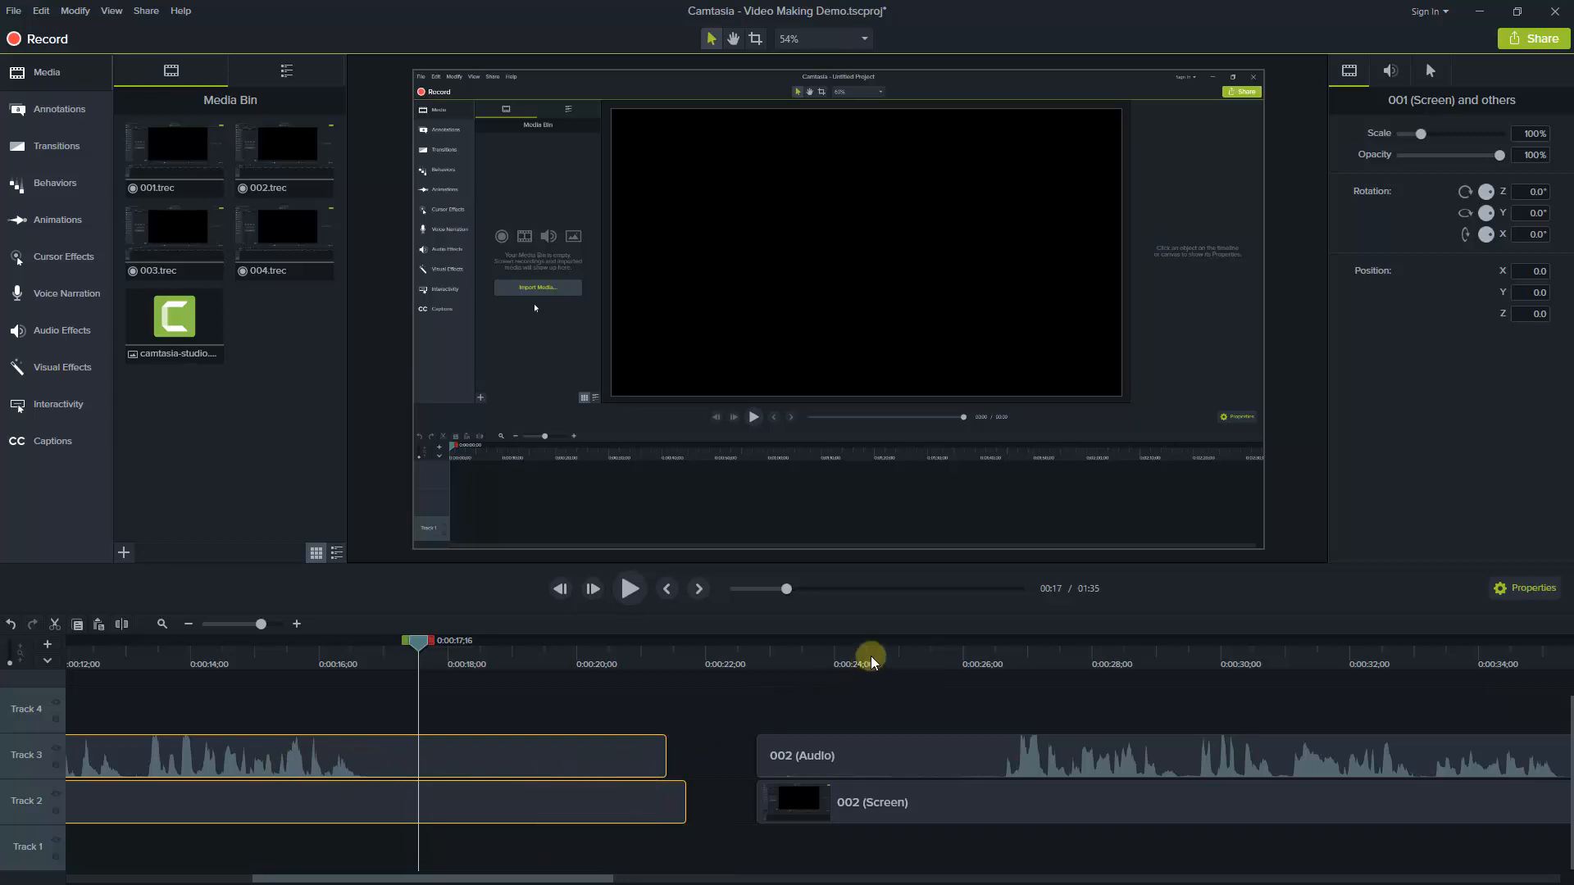
left_click_drag(641, 654, 646, 652)
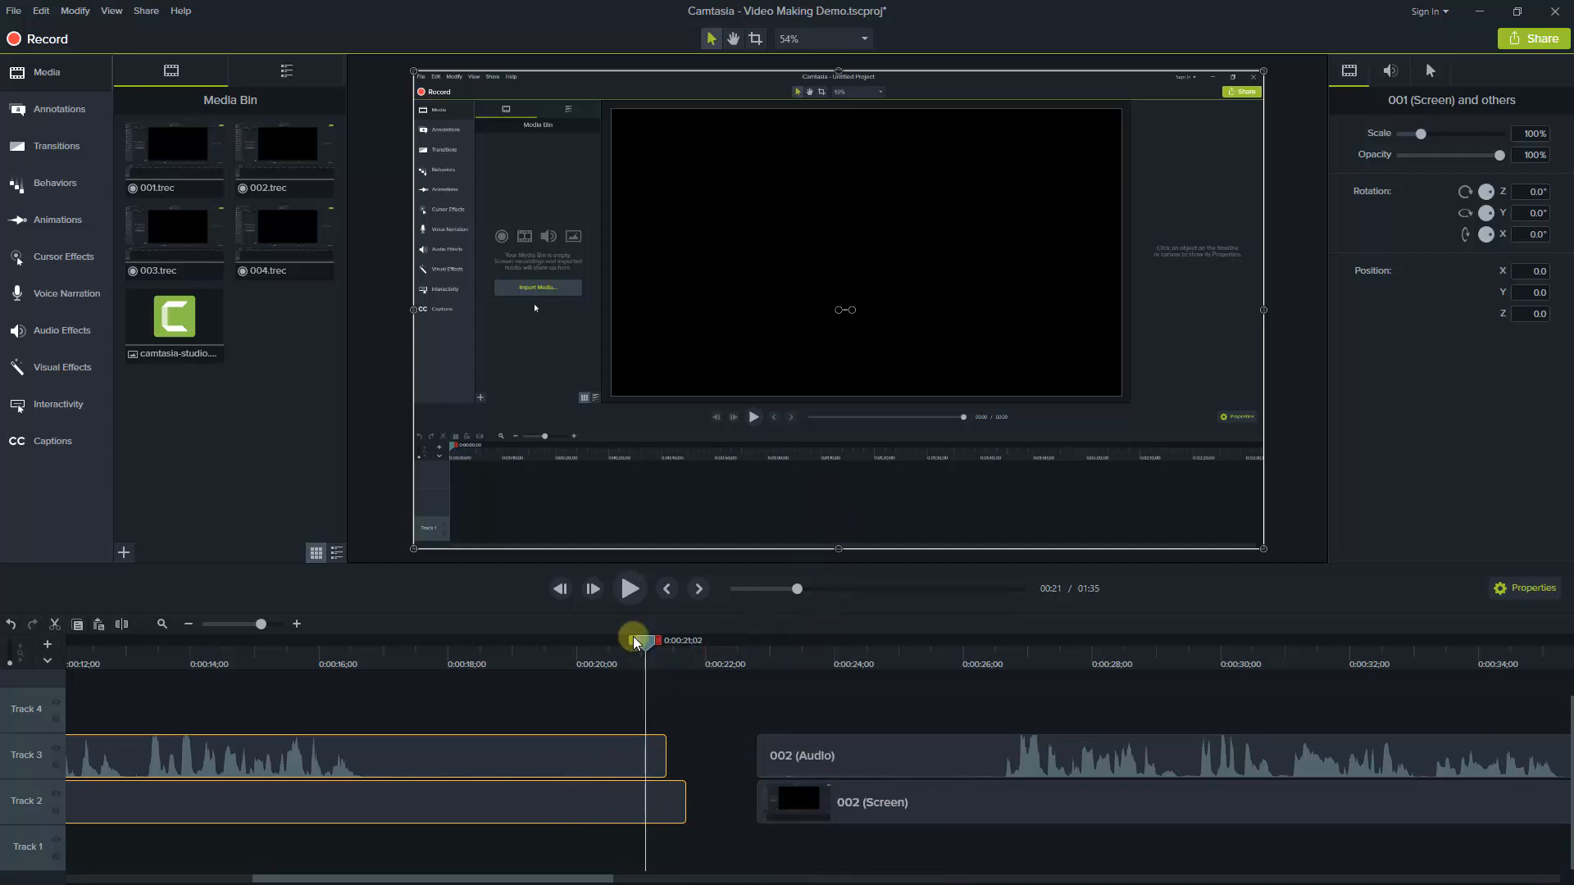
left_click(629, 589)
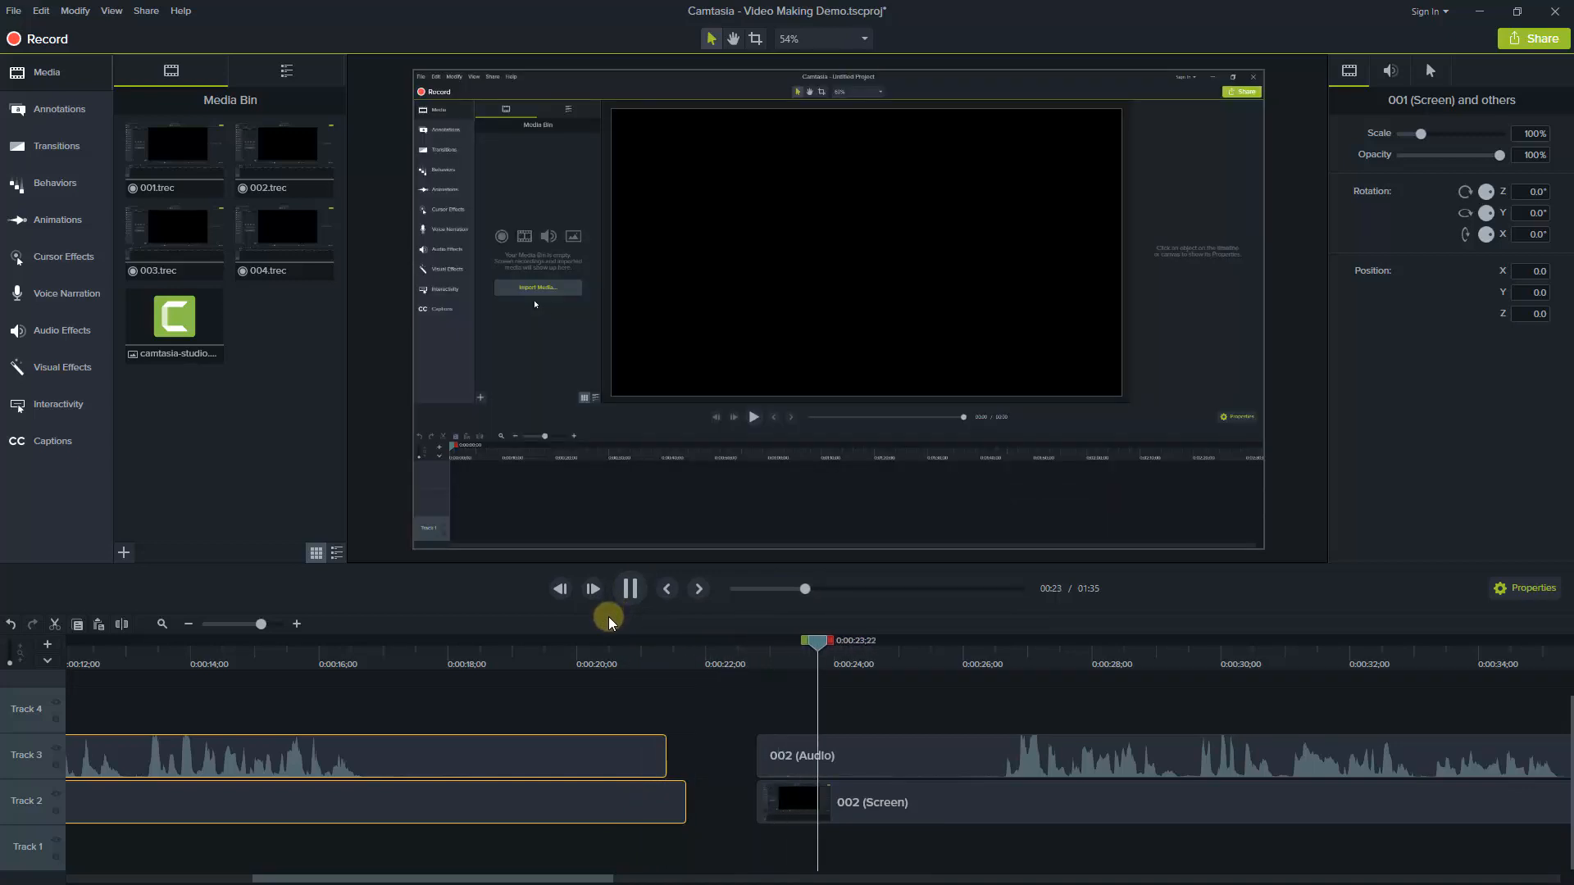
key("space")
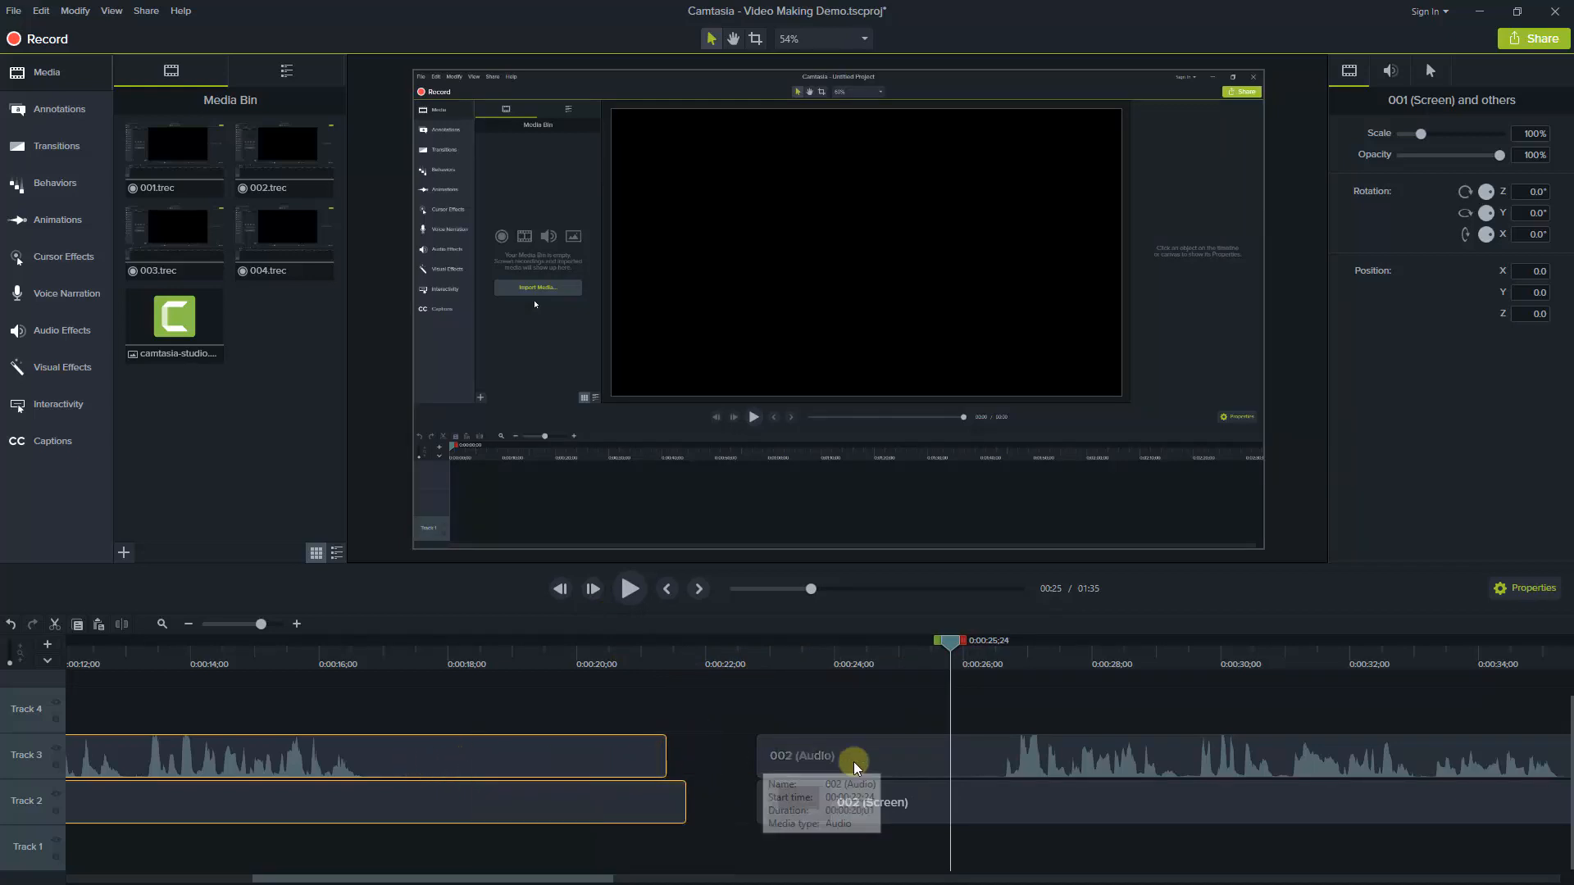
Delete the timeline range from 0:00:17;17 to 0:00:26;02 and move the 002 audio and screen clips against the end of 001
left_click(779, 755)
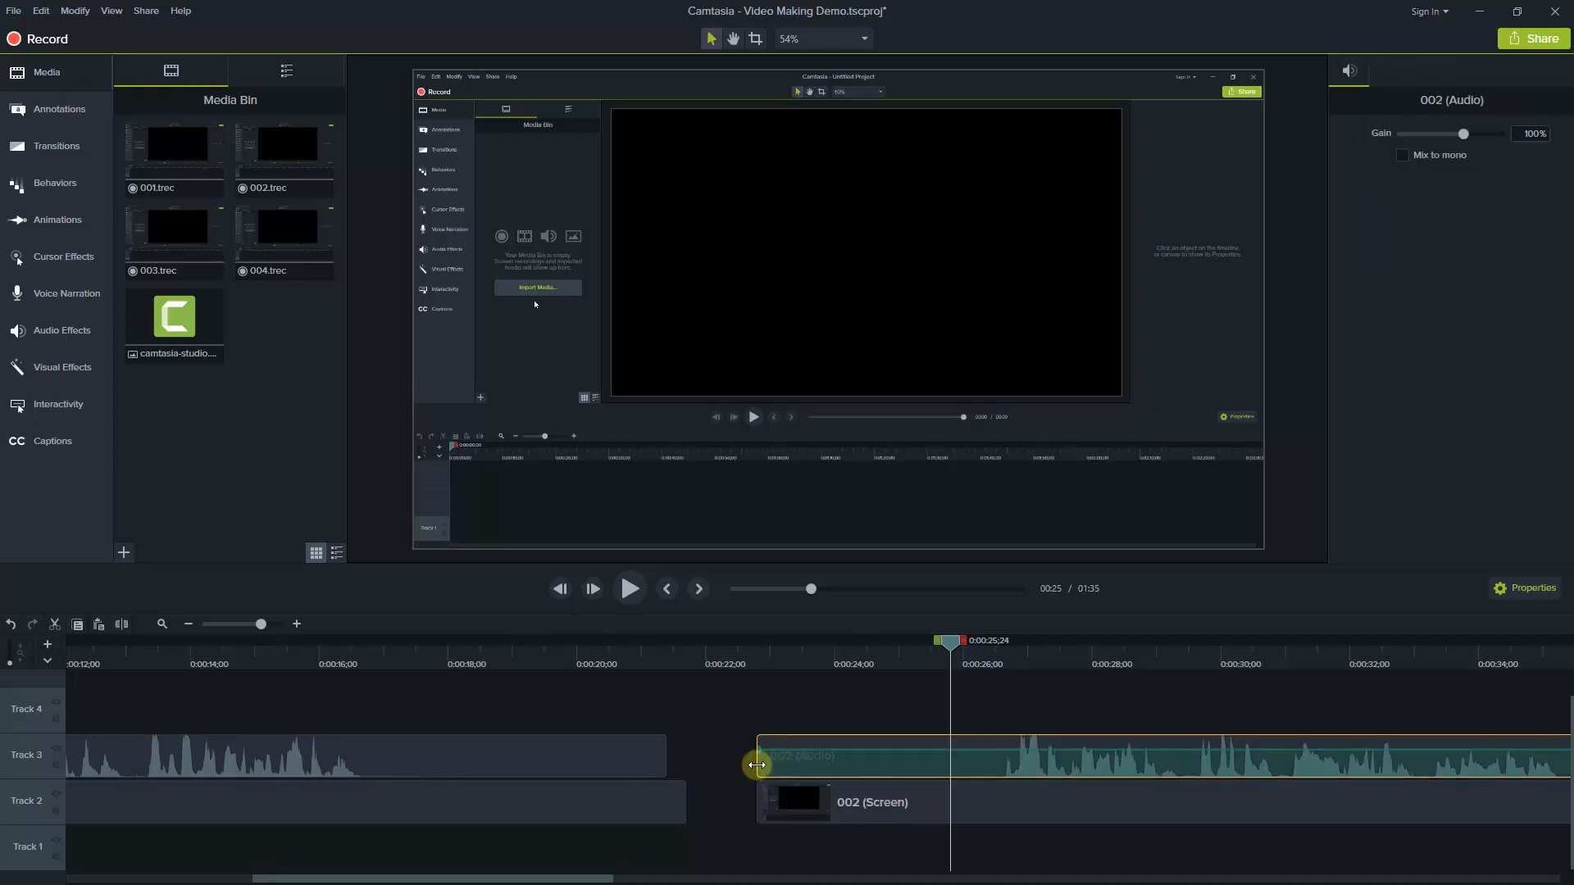
mouse_move(757, 759)
left_mouse_down()
mouse_move(902, 757)
mouse_move(754, 761)
left_mouse_up()
left_click_drag(288, 651, 420, 682)
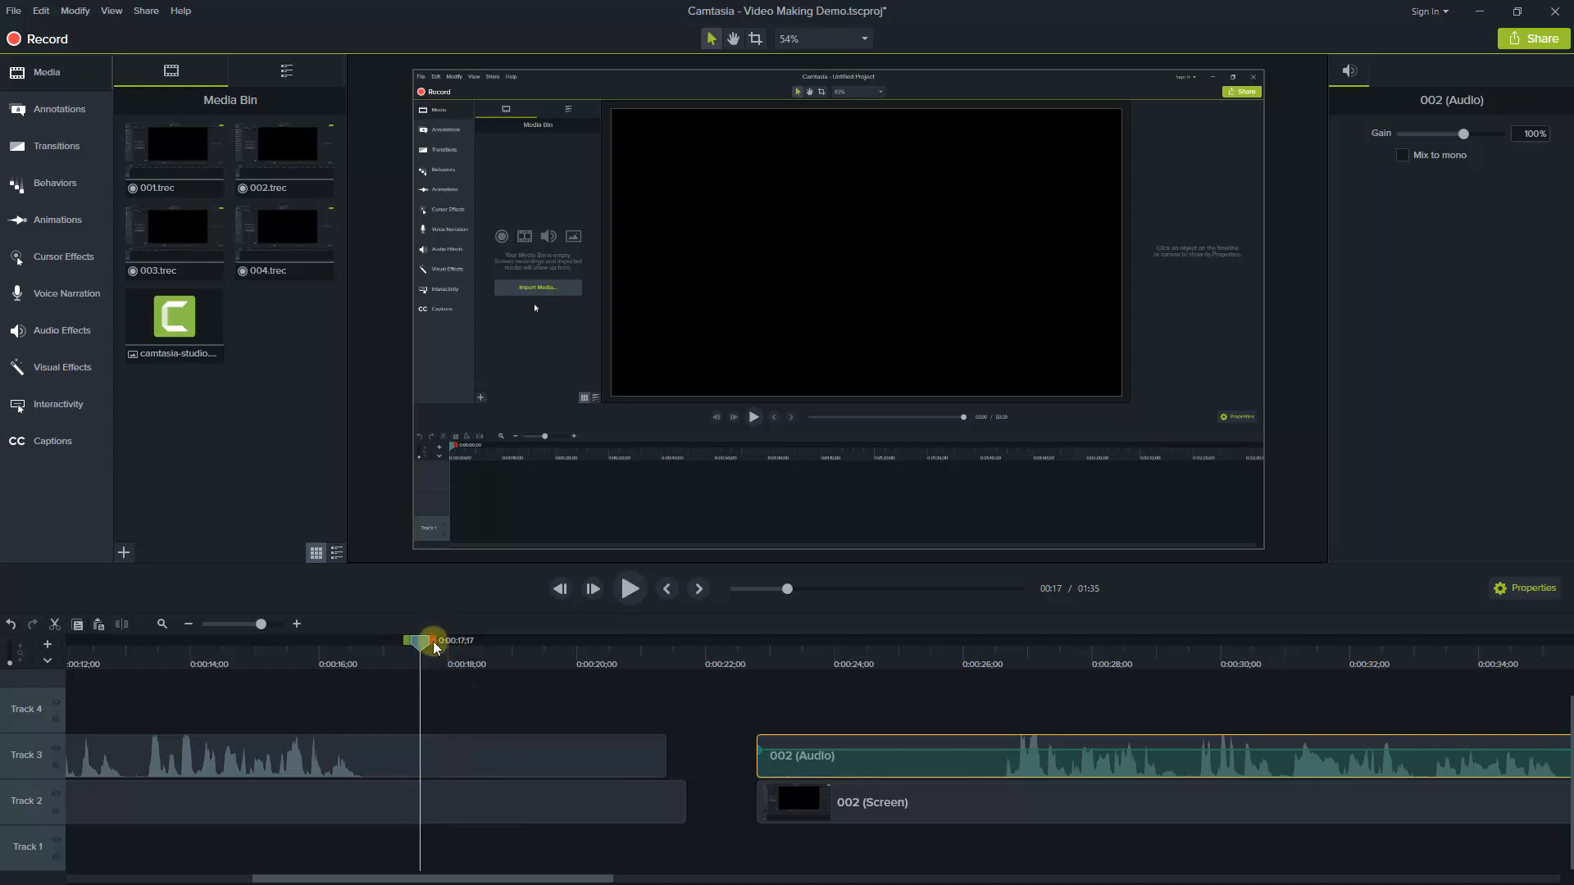
left_click_drag(434, 647, 979, 686)
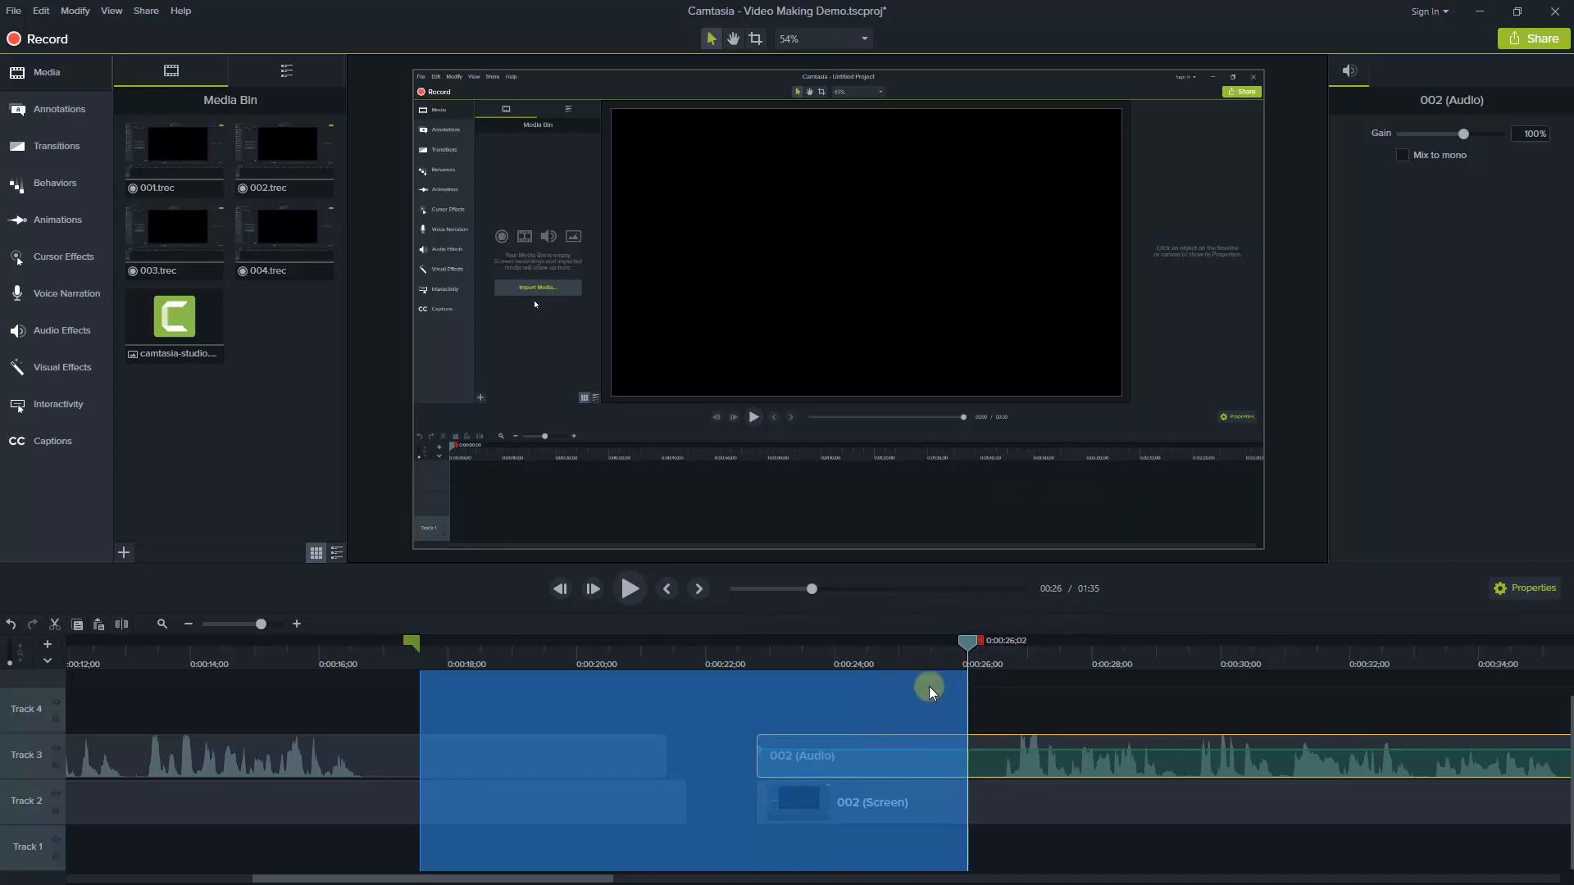
key("Delete")
left_click_drag(917, 745, 528, 796)
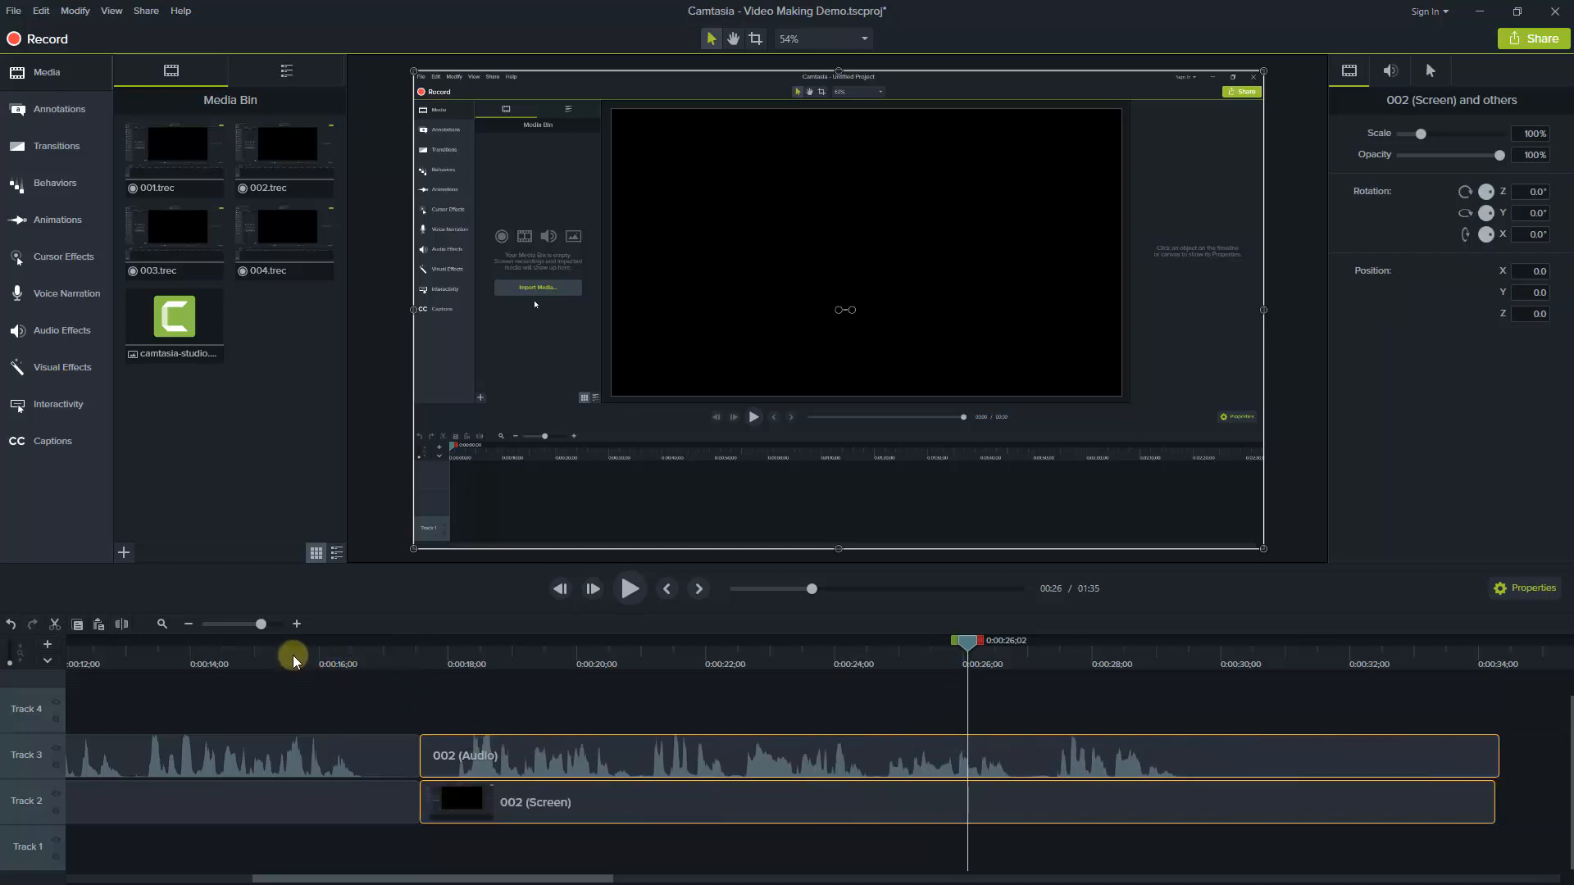
Play the timeline from 0:00:13;03 across the join between clips 001 and 002 to about 23 seconds
left_click(294, 670)
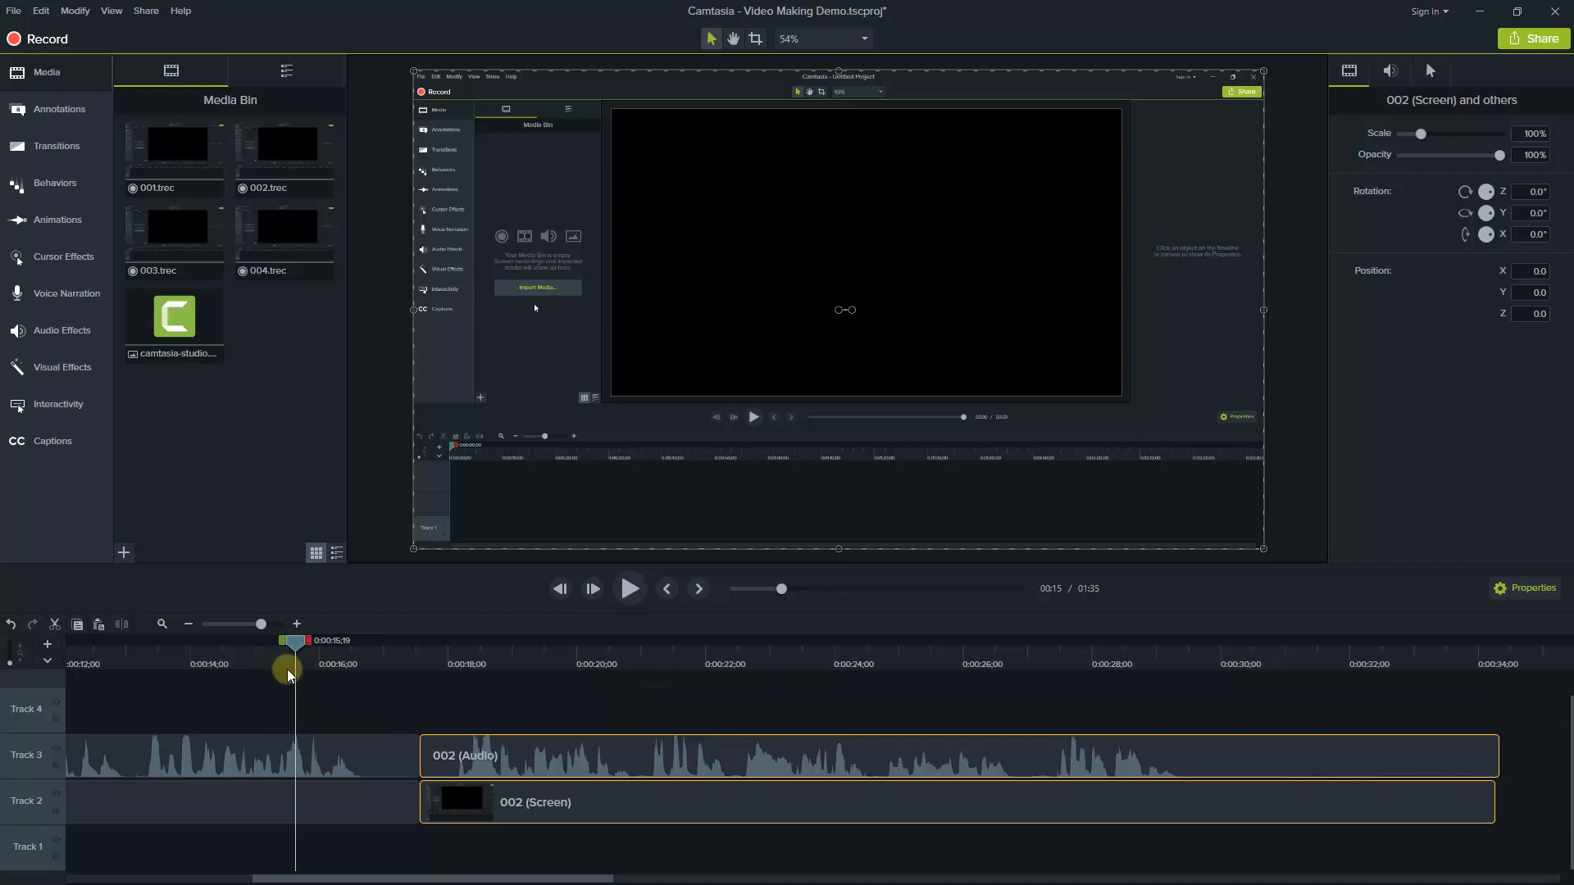
left_click_drag(295, 637, 131, 665)
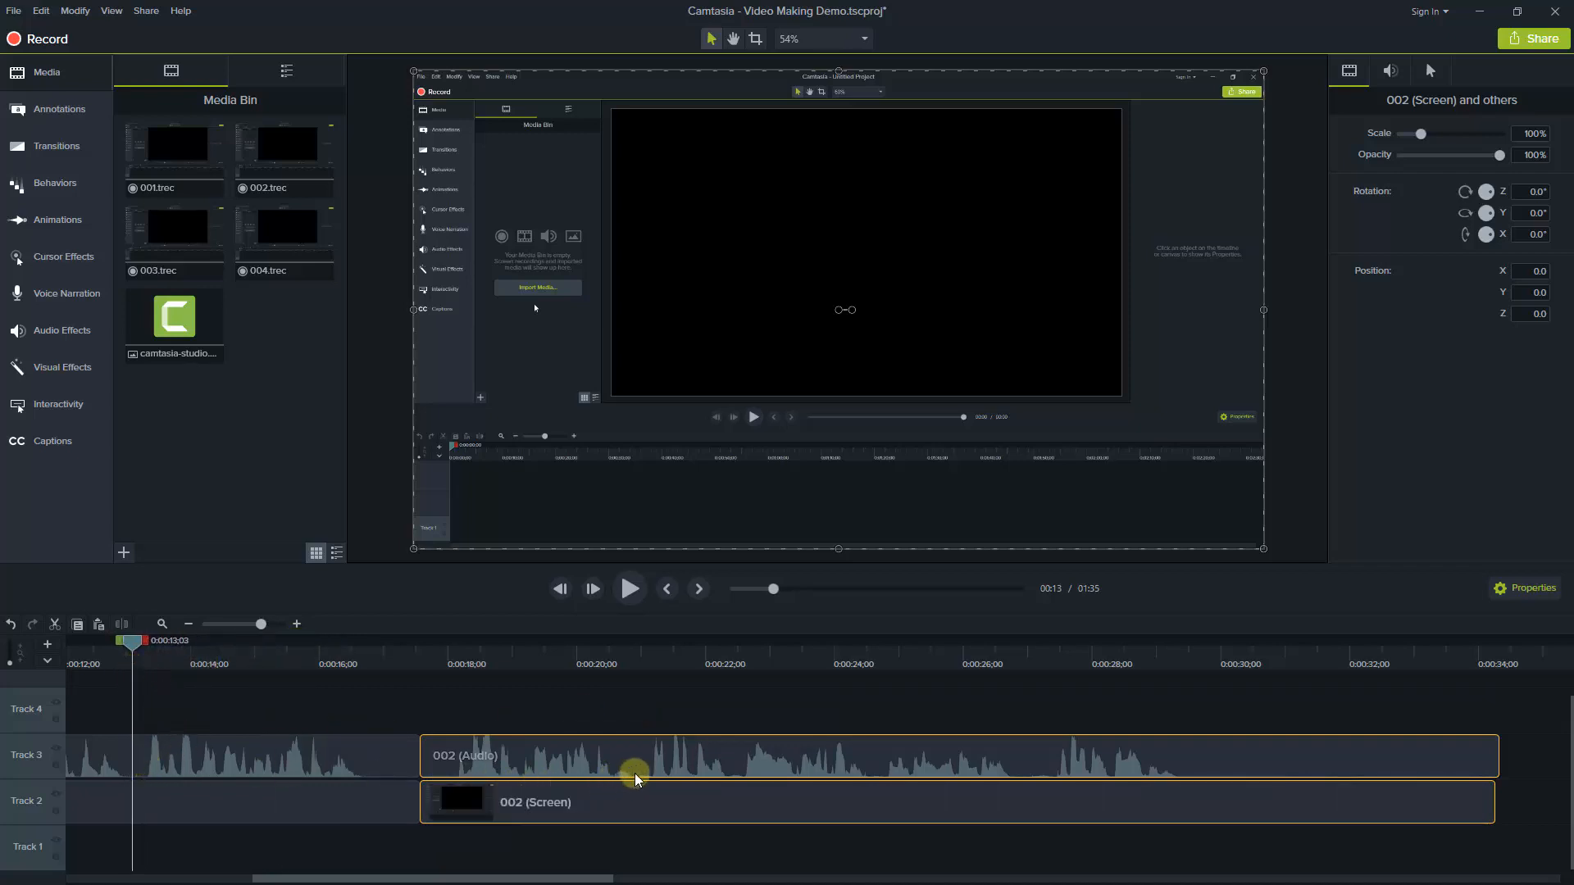
left_click(632, 590)
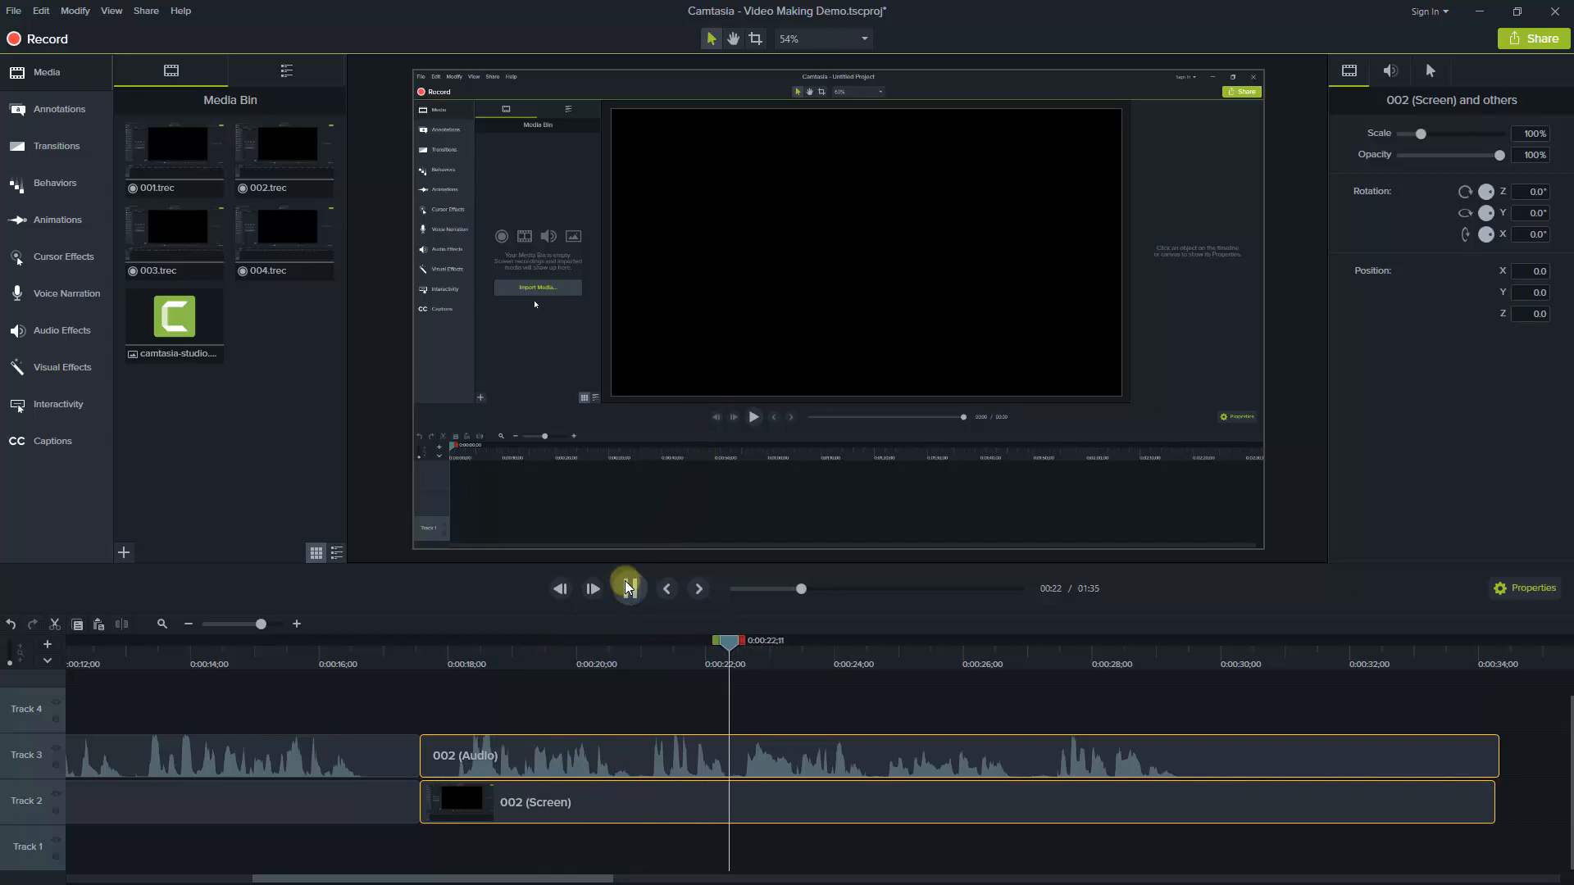
left_click(631, 589)
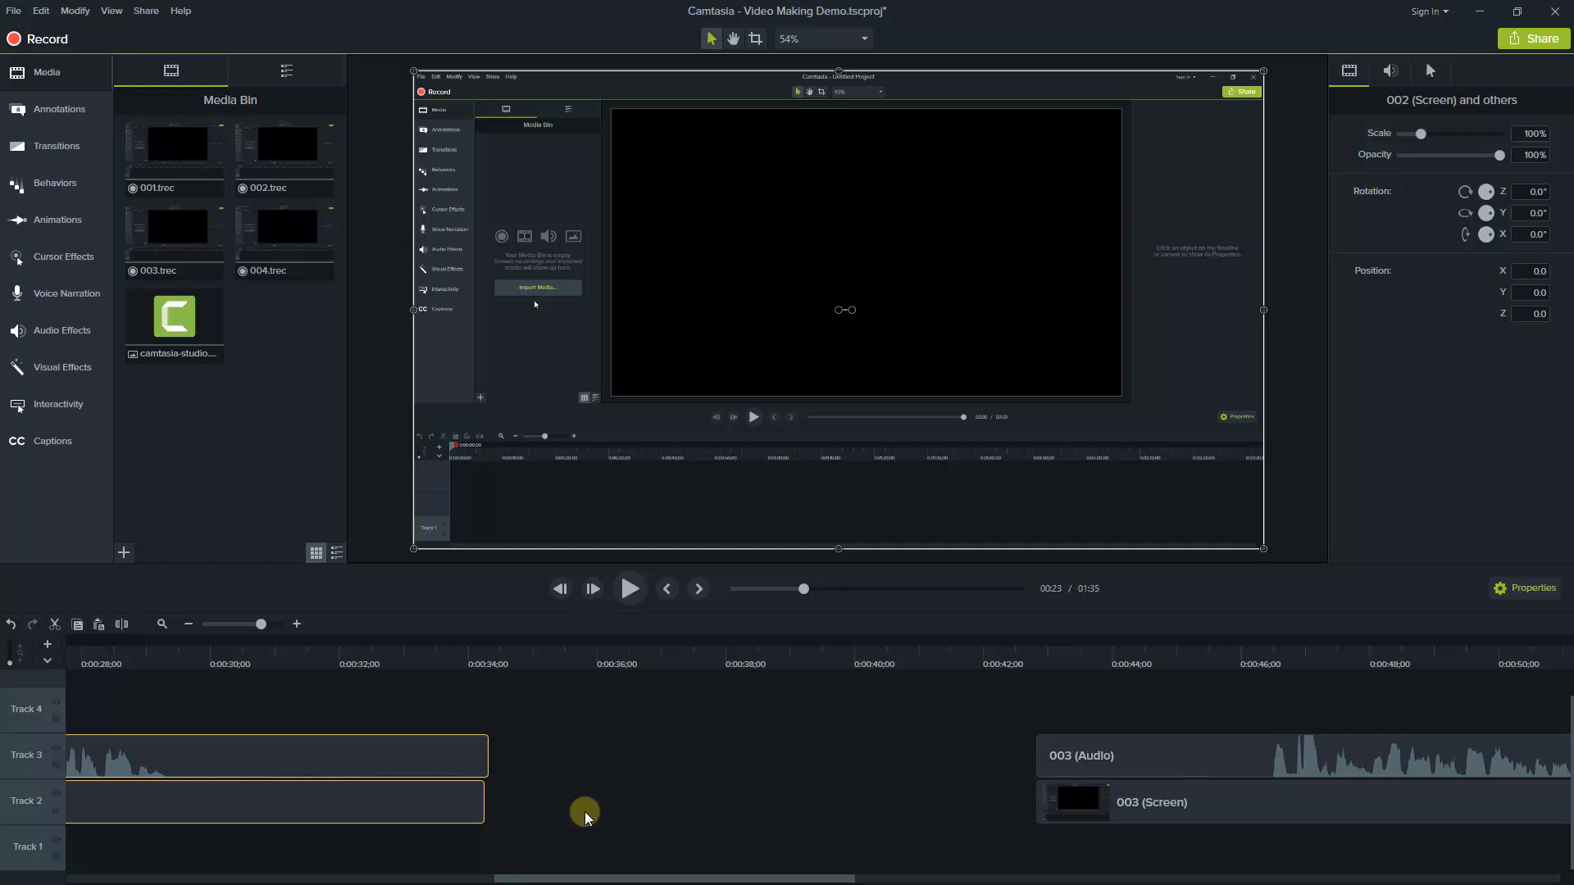
Delete the timeline range from 0:00:31;04 to 0:00:44;19 and move the 003 audio and screen clips against the end of 002
left_click(114, 663)
left_click_drag(114, 662, 286, 668)
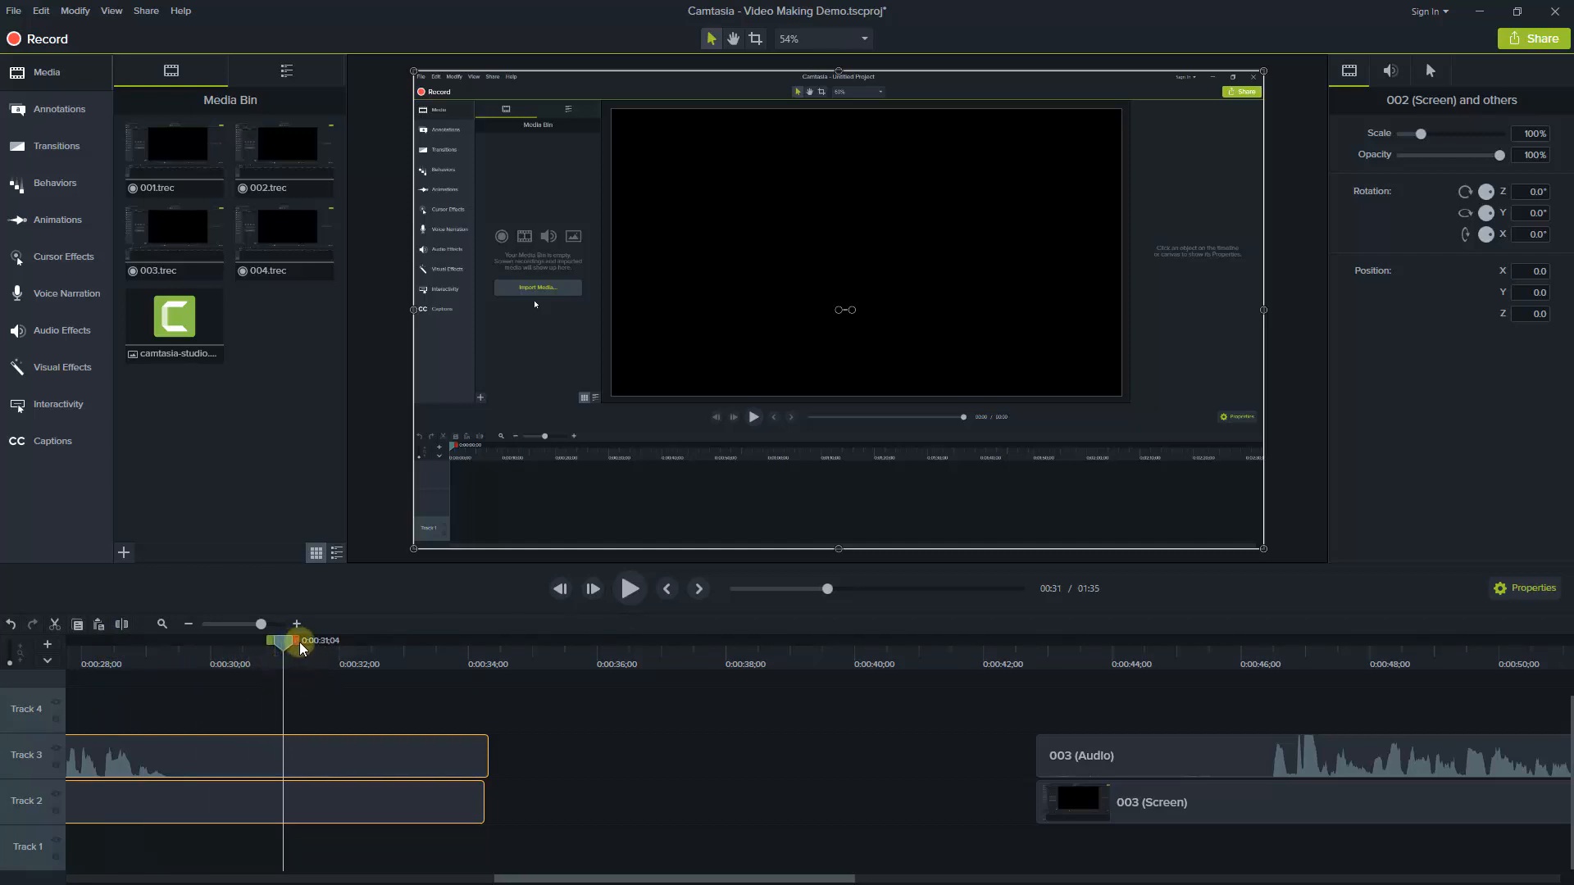
left_click_drag(295, 643, 1155, 735)
key("Delete")
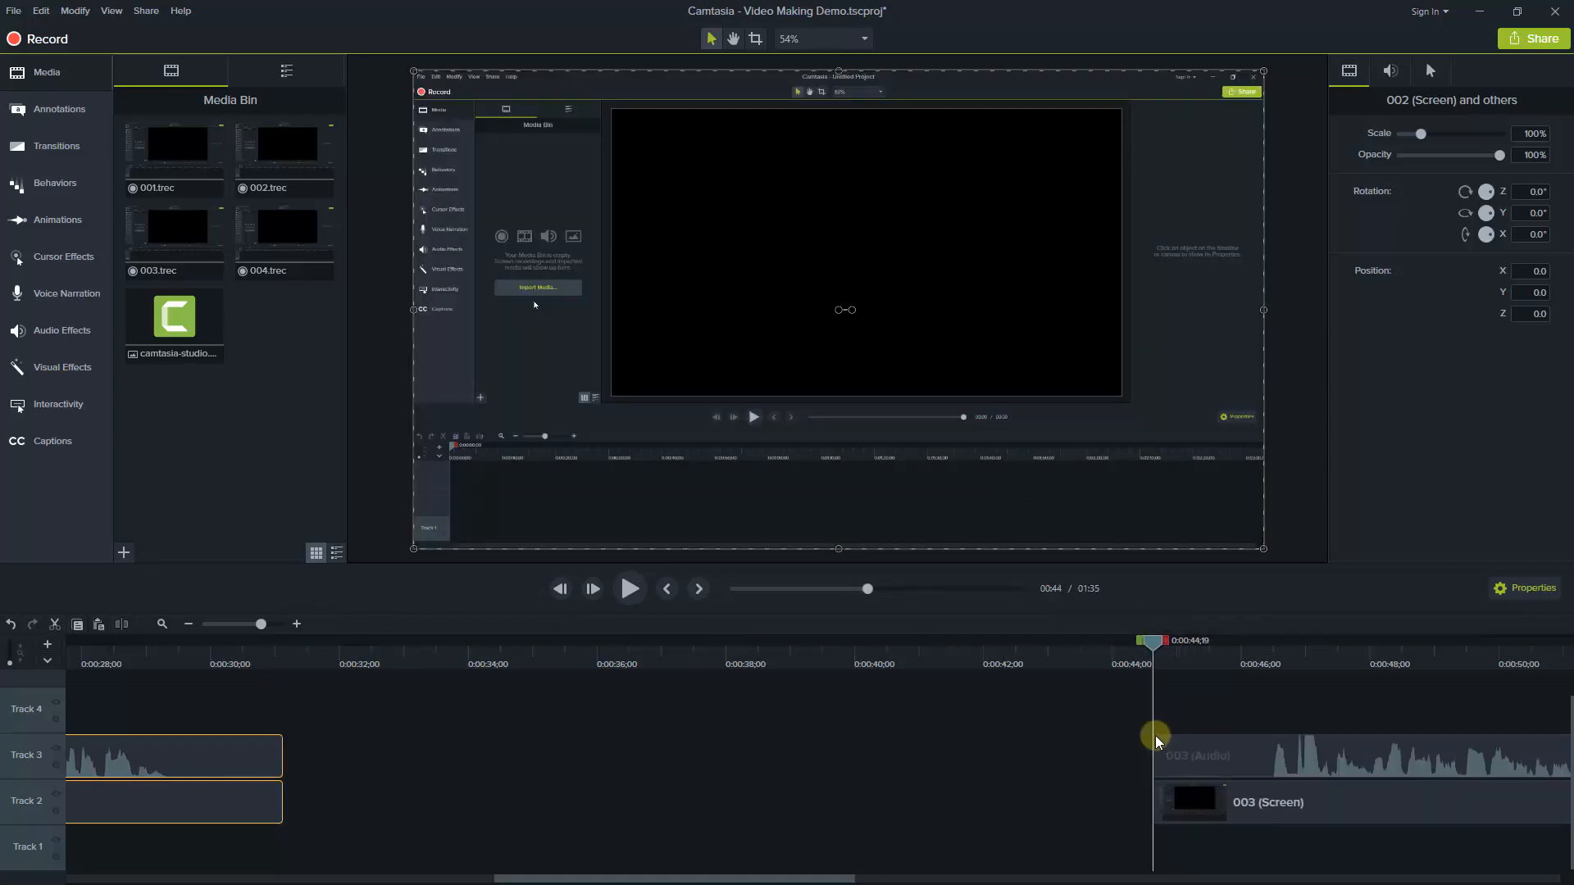
left_click_drag(1129, 752, 329, 815)
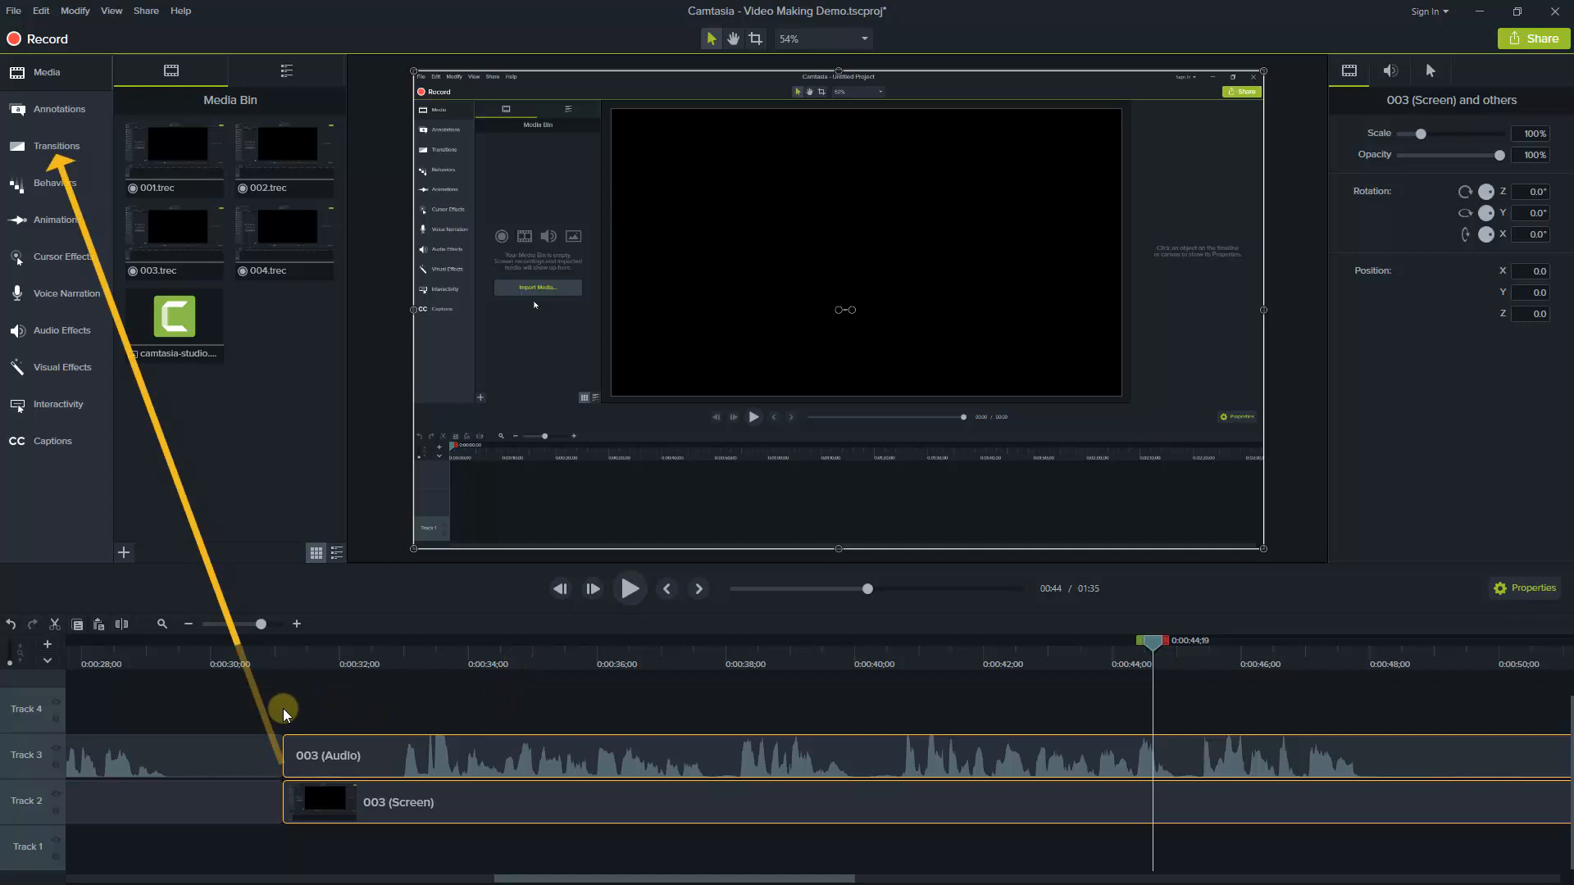
Add a Flip transition between the 002 and 003 screen clips and lengthen it slightly
left_click(47, 150)
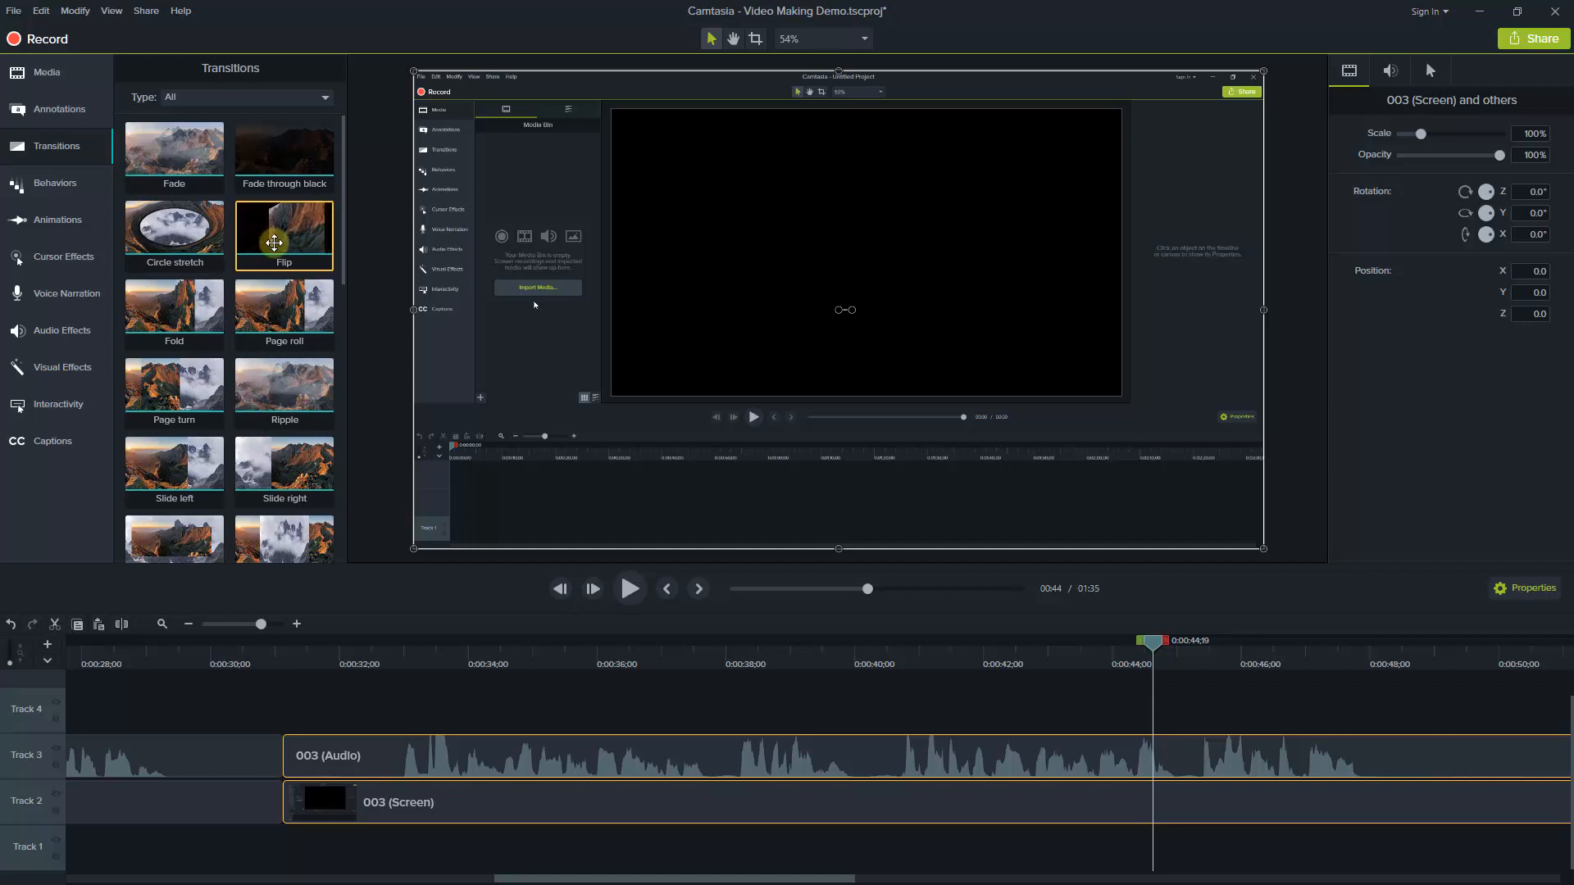
left_click_drag(284, 238, 282, 799)
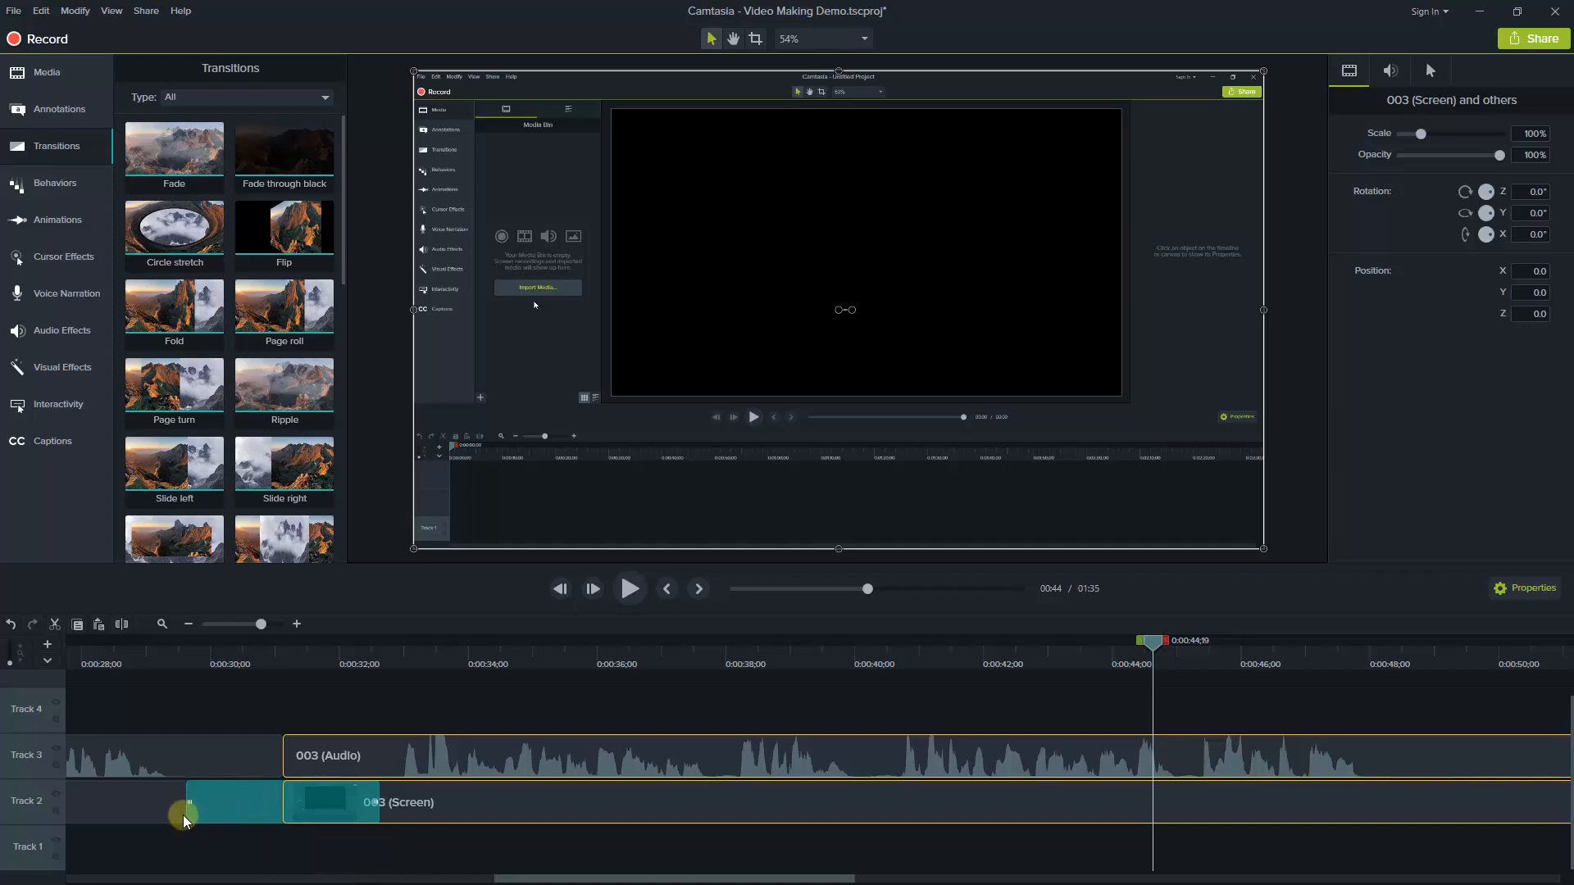
mouse_move(188, 812)
left_mouse_down()
mouse_move(236, 808)
mouse_move(180, 807)
left_mouse_up()
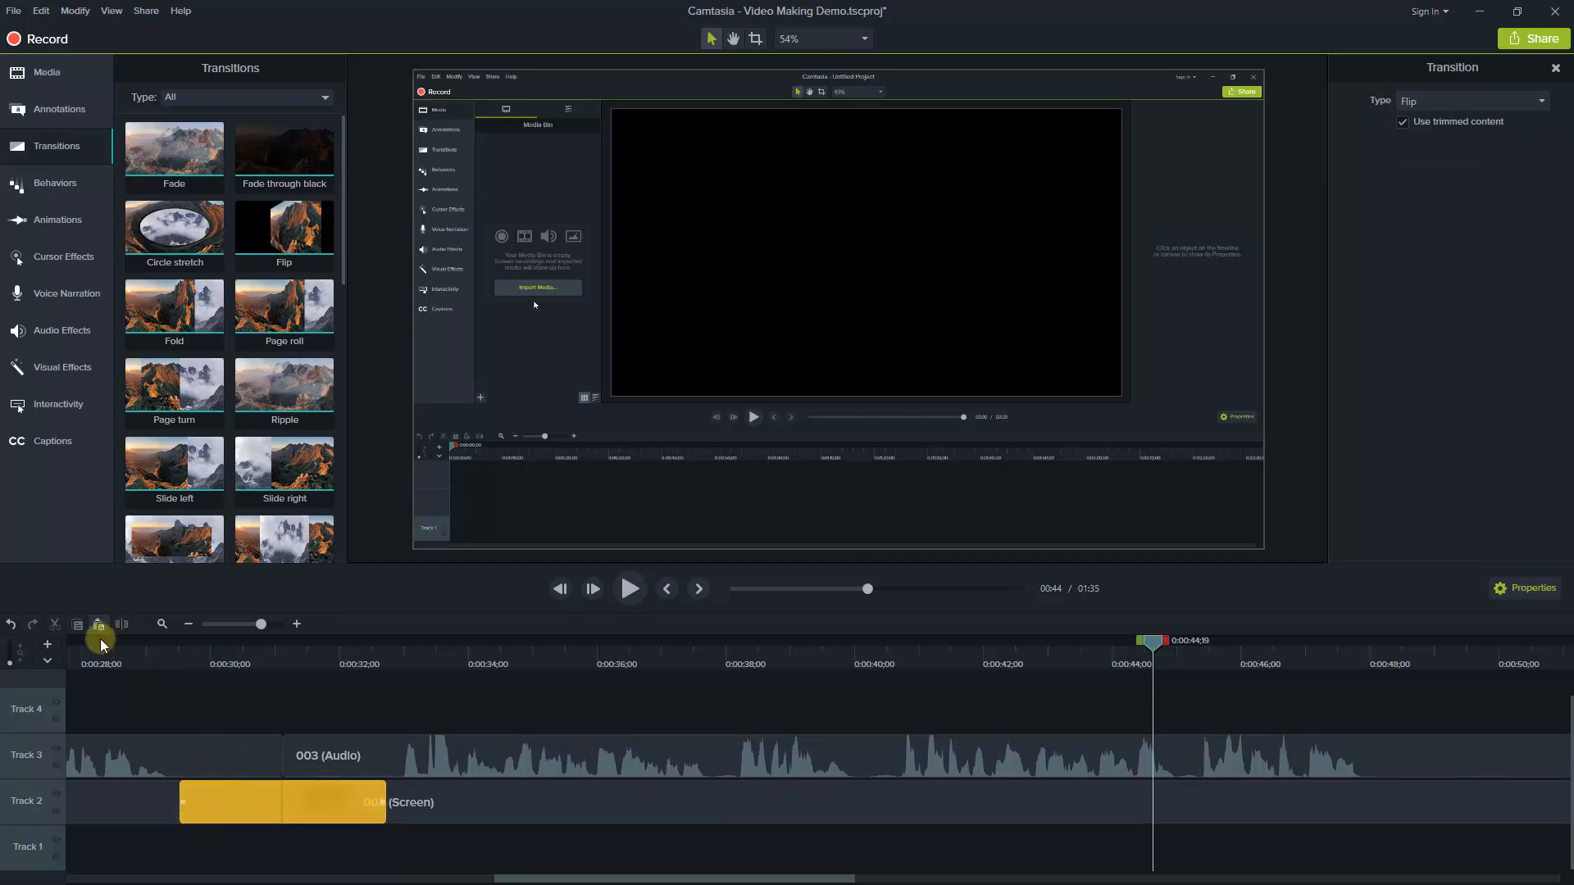
Play the timeline from 0:00:26;29 across the Flip transition to about 38 seconds
left_click_drag(611, 877, 552, 879)
left_click(236, 656)
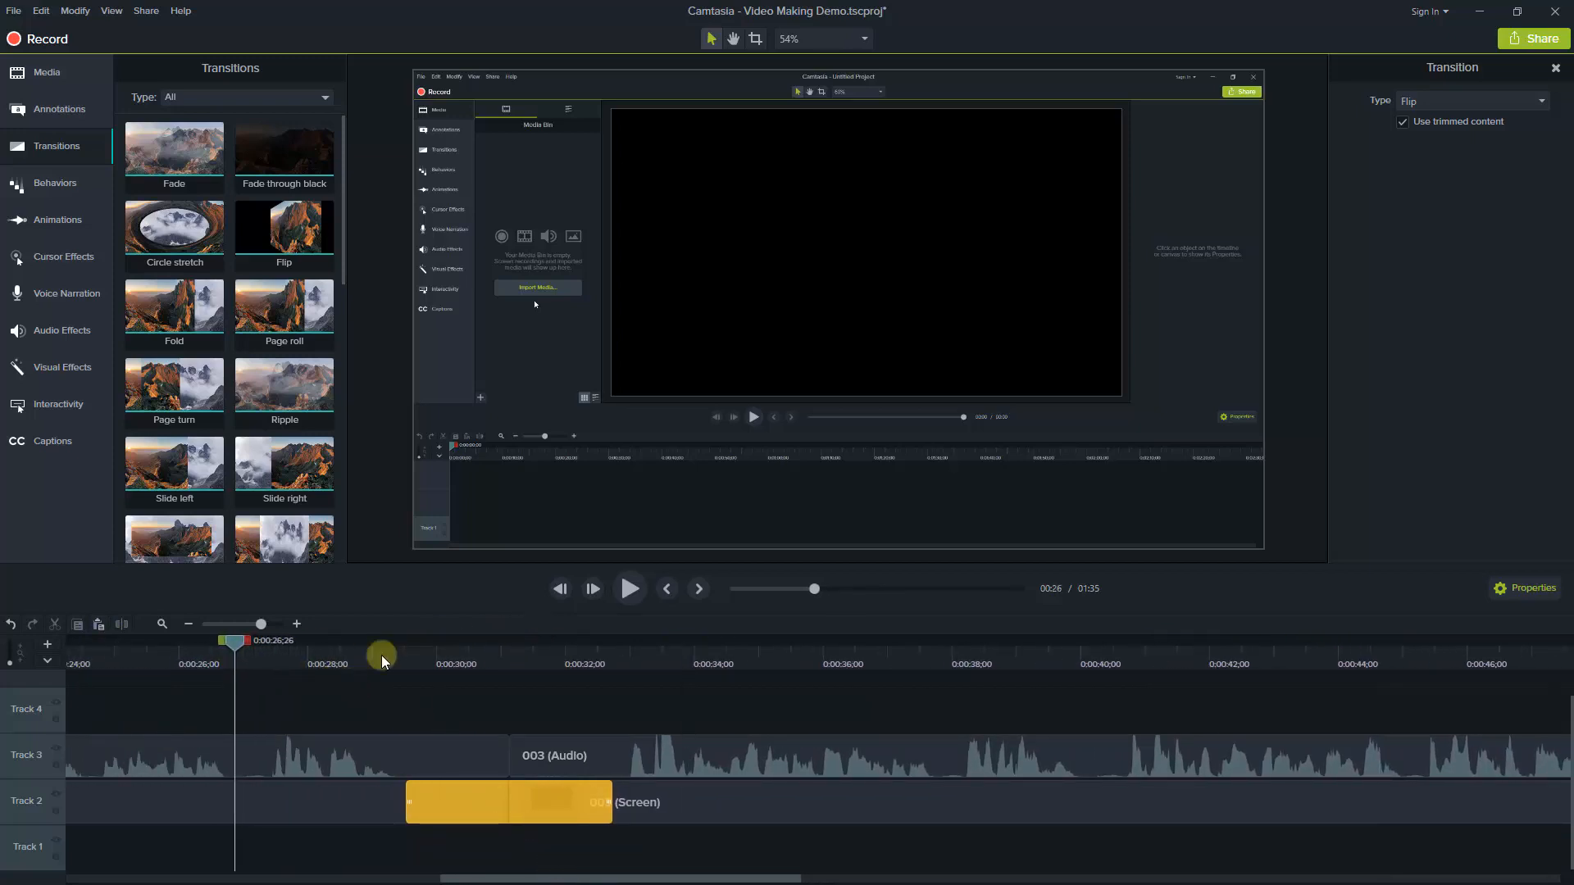
left_click_drag(232, 644, 241, 642)
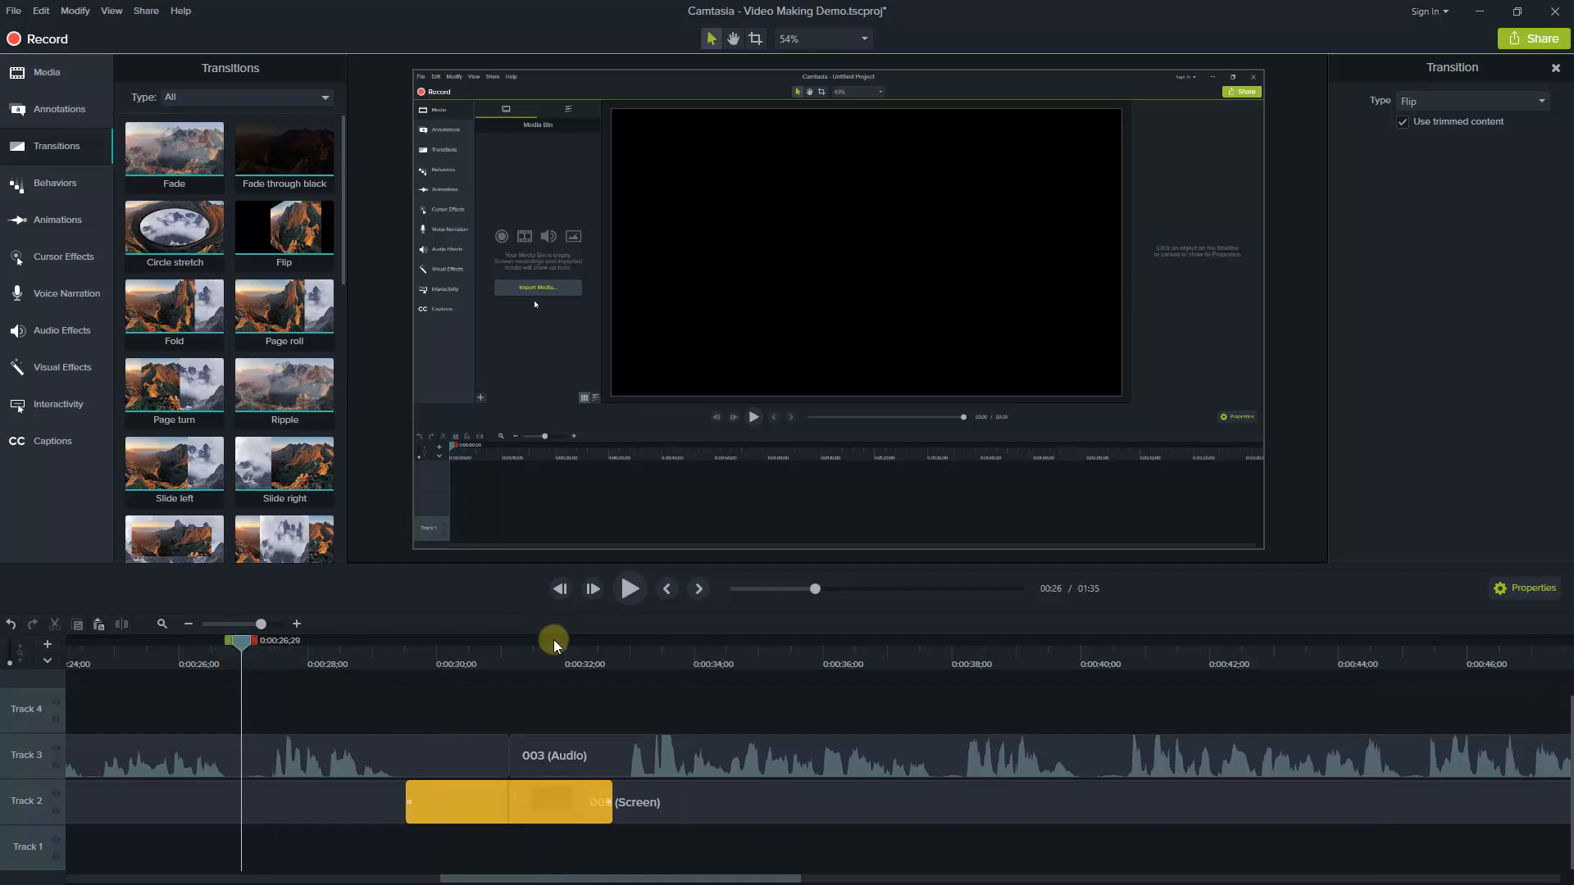
left_click(628, 589)
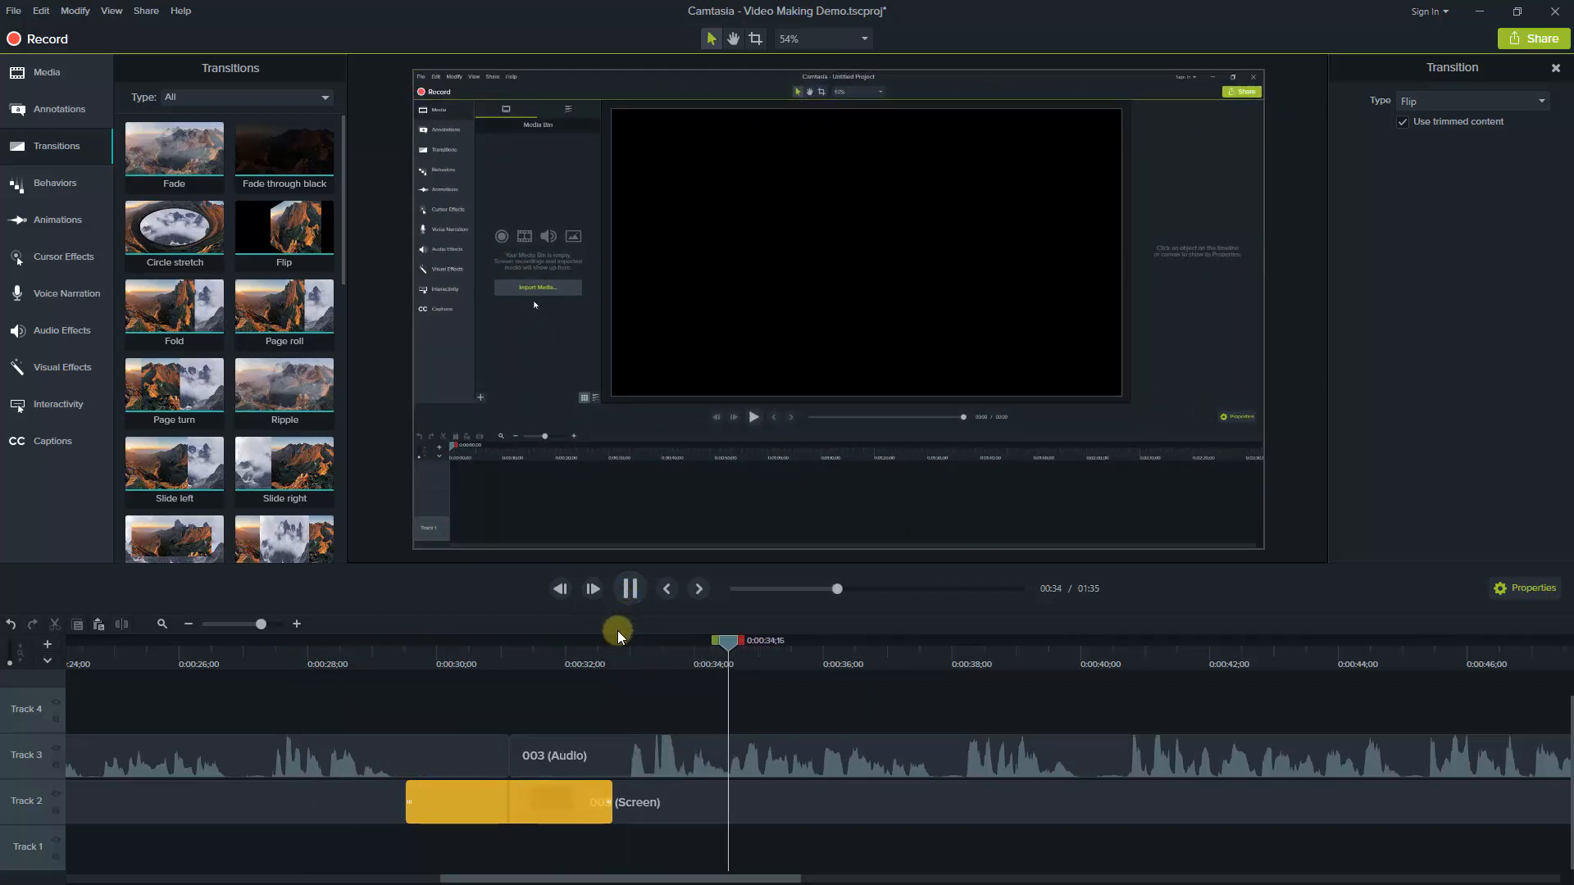
left_click(631, 589)
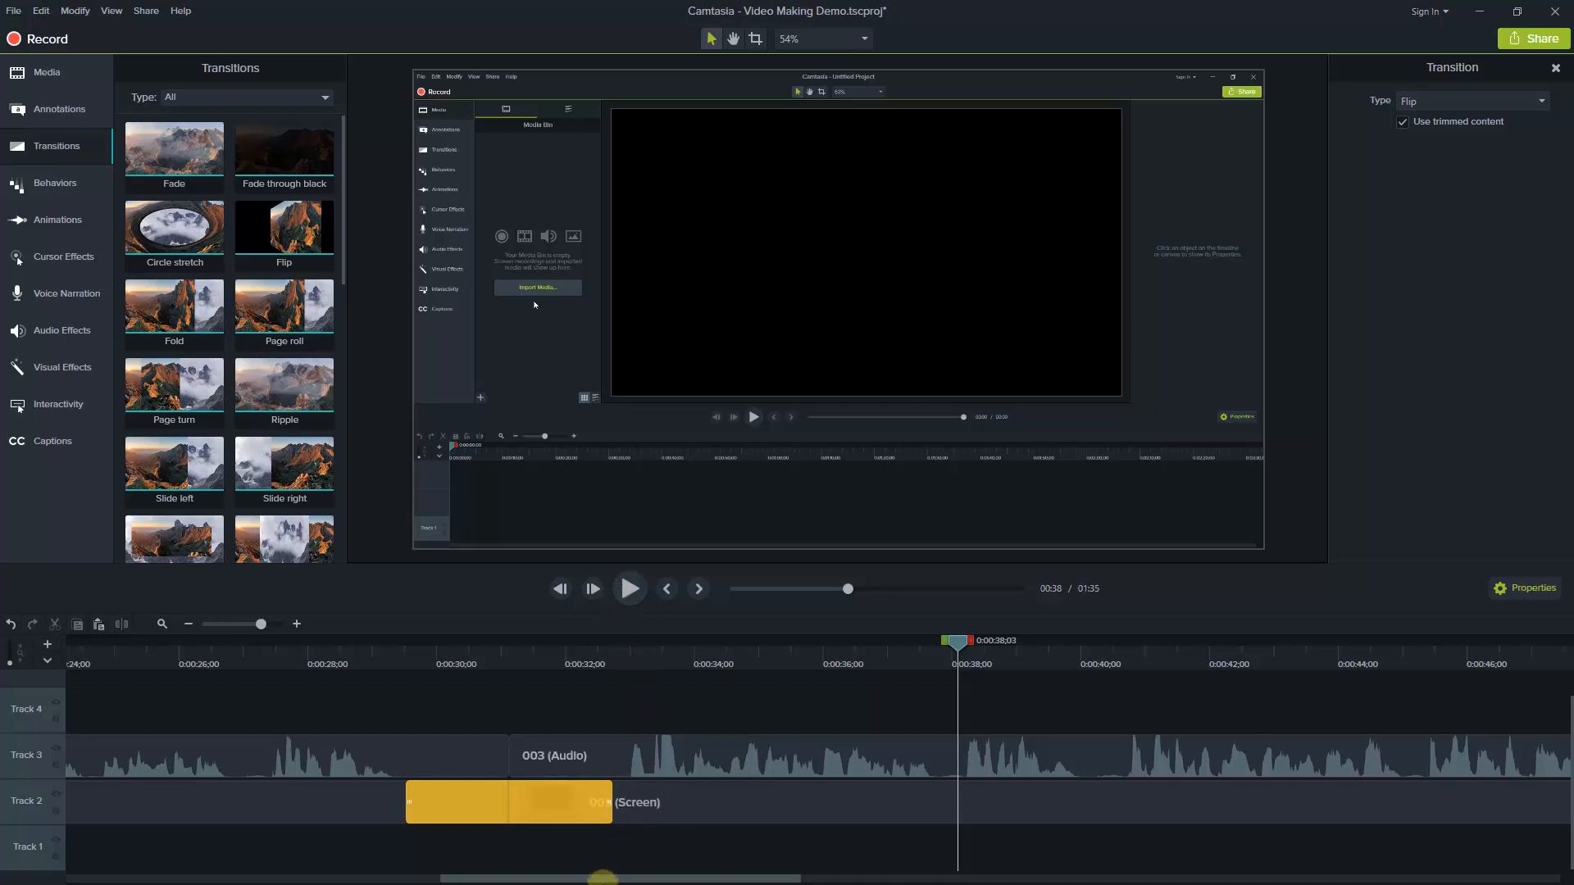
Move the 004 audio and screen clips against the end of 003, closing the gap between them
left_click_drag(613, 879, 919, 879)
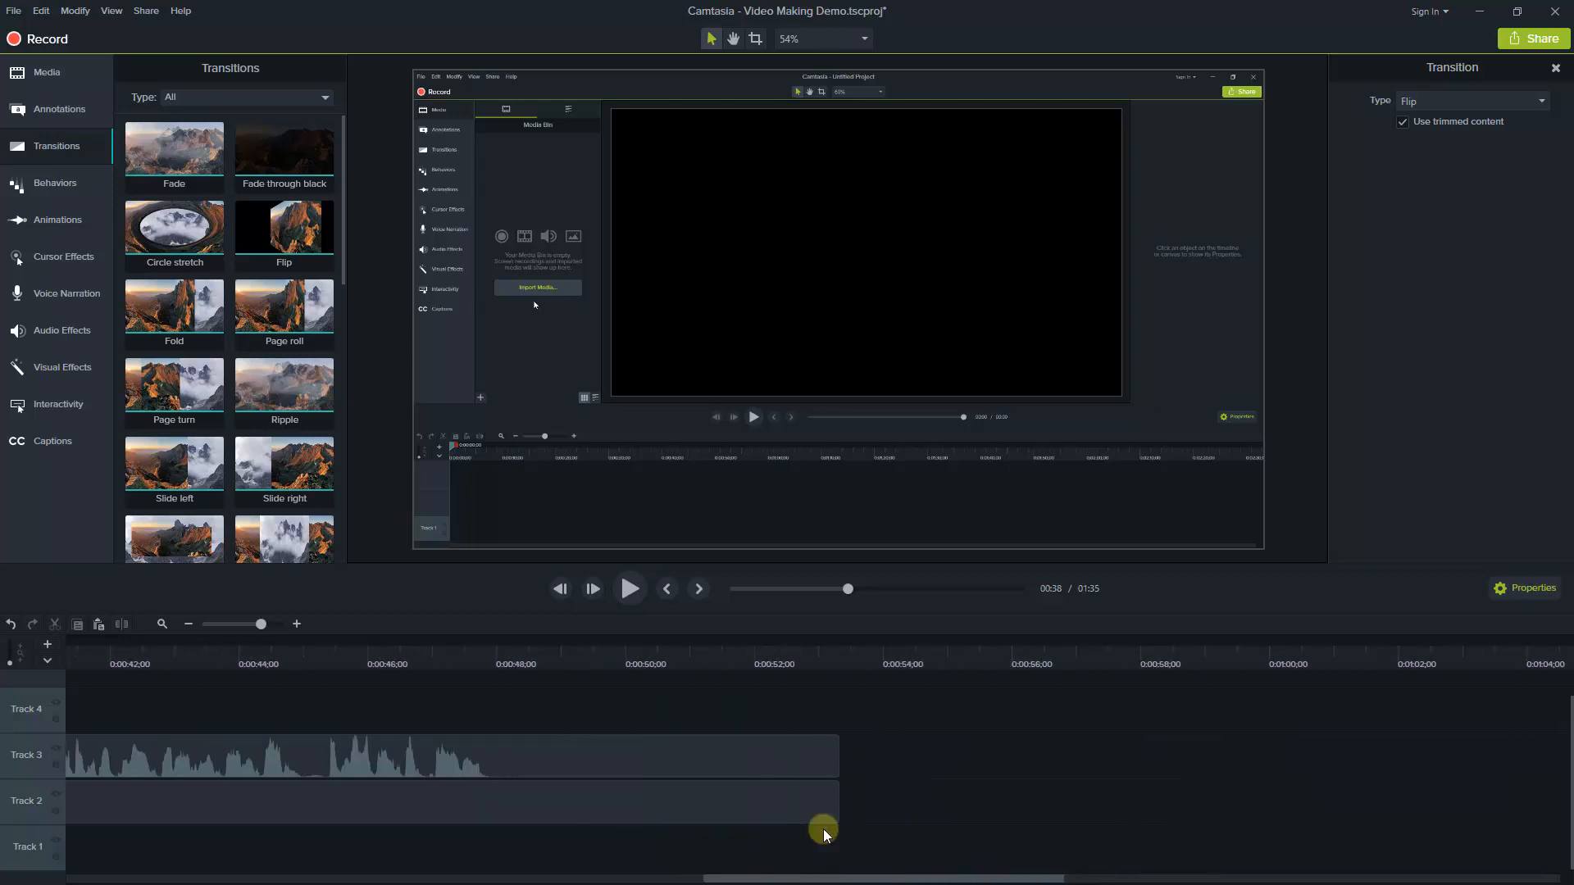
left_click(190, 624)
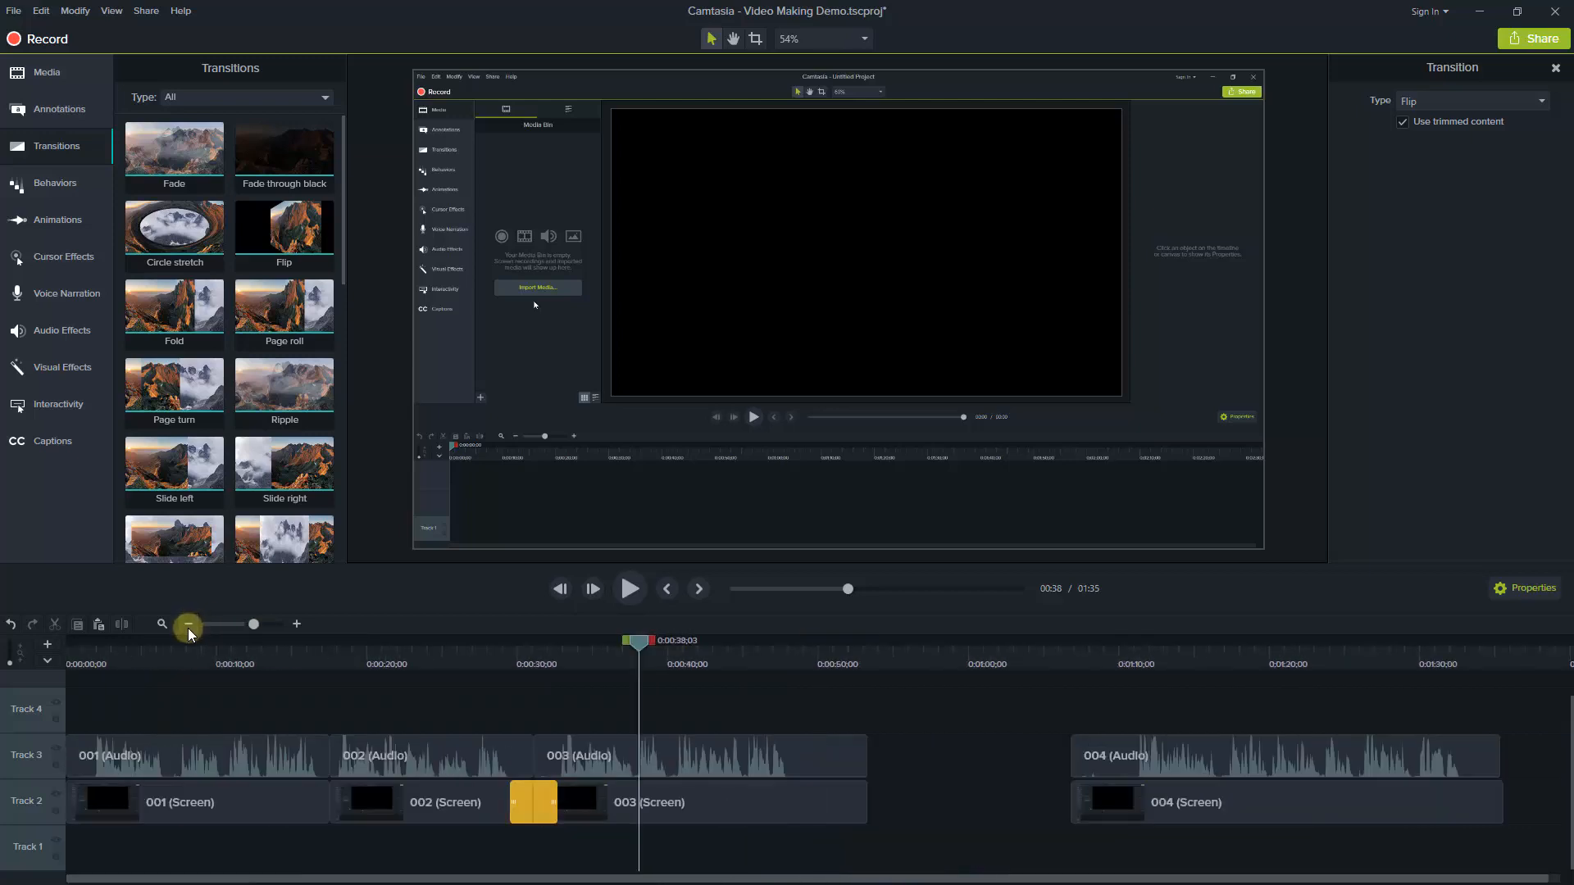
left_click(1159, 802)
left_click_drag(1193, 799, 1023, 800)
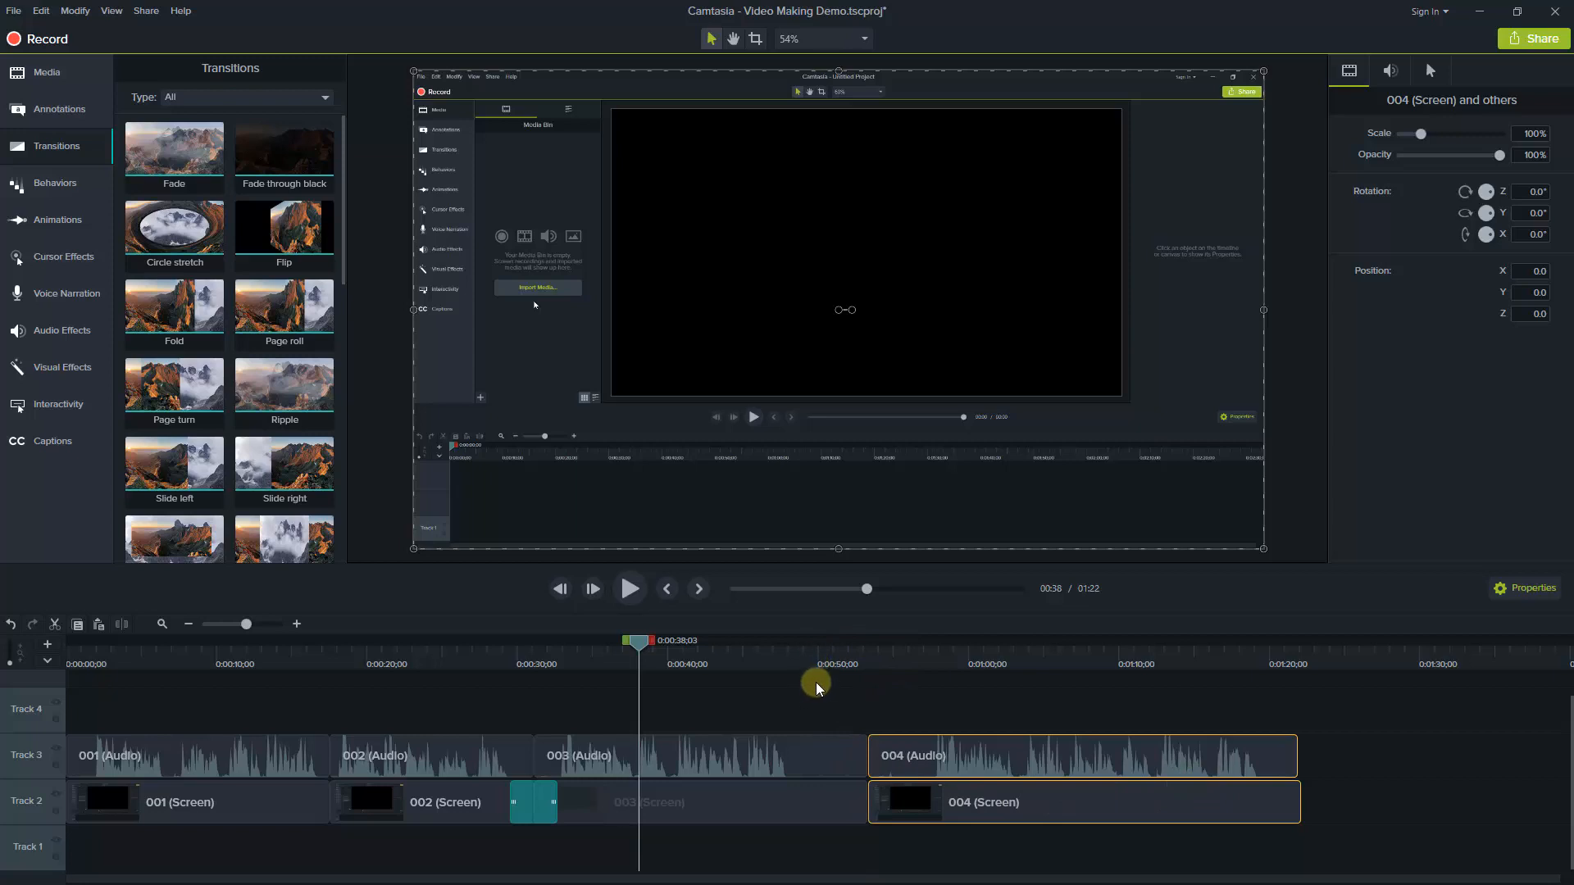
Delete the timeline range from about 50 seconds to 0:00:56;05 and move the 004 audio and screen clips against the end of 003
left_click(772, 652)
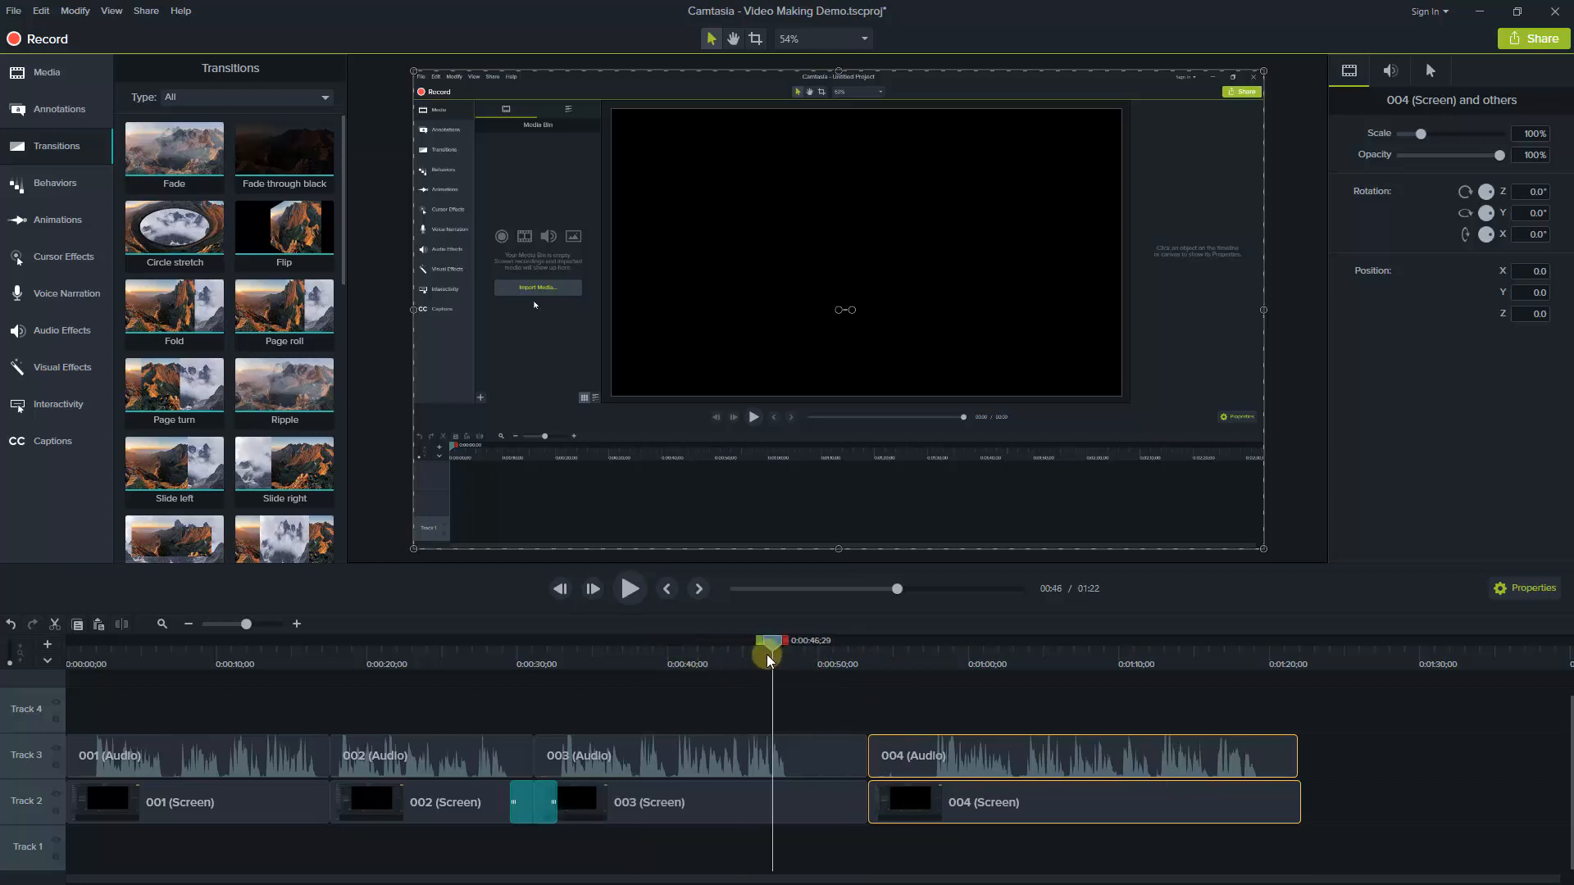
left_click(297, 624)
left_click(293, 624)
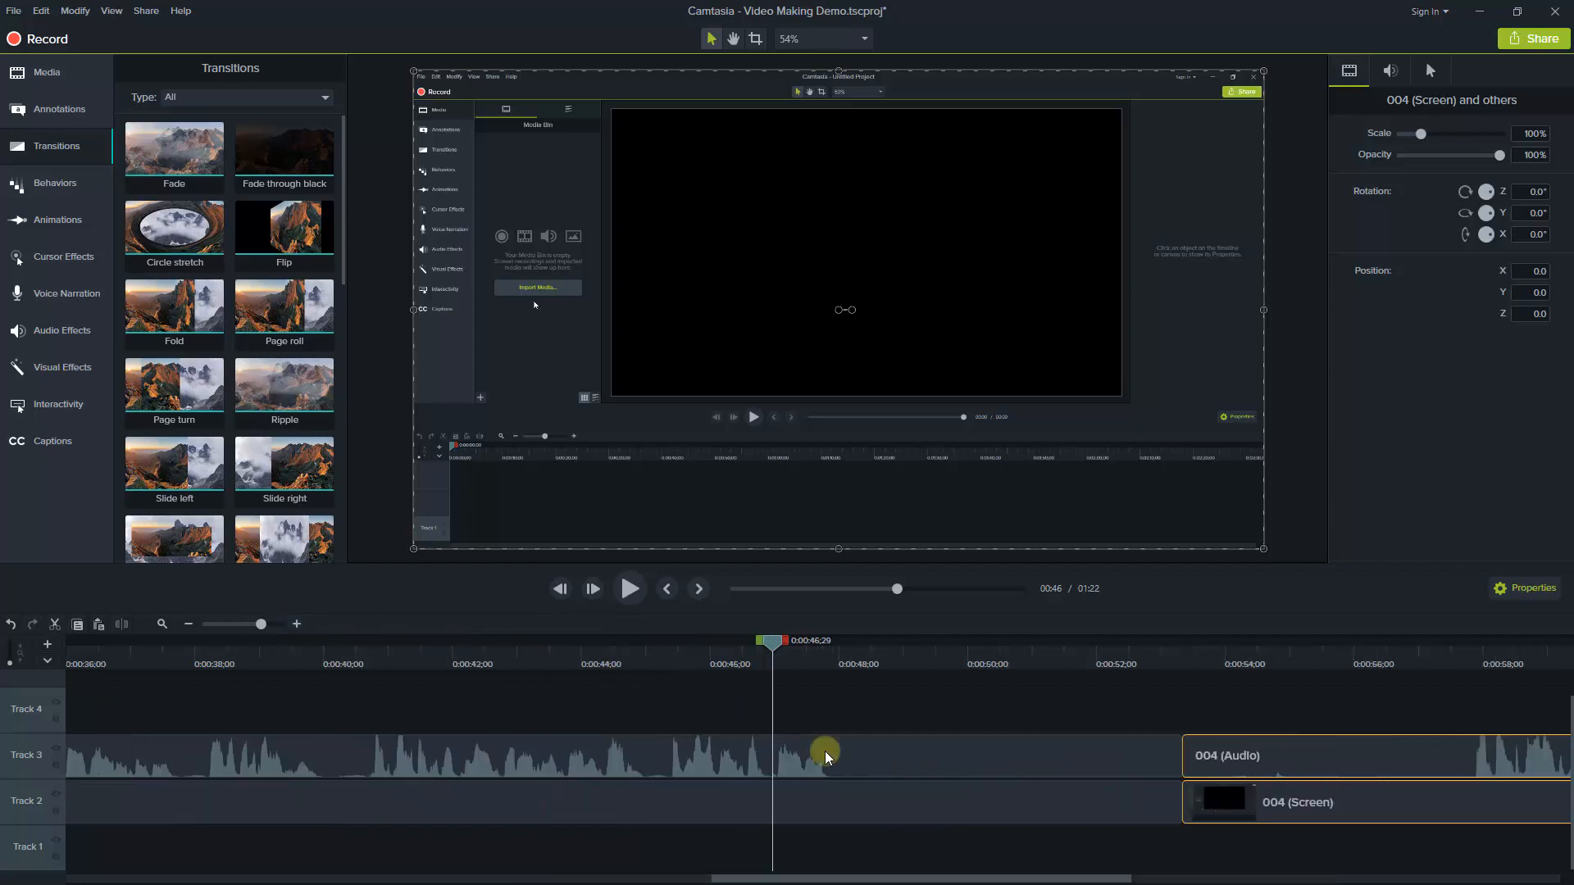
scroll(889, 873, "right", 4)
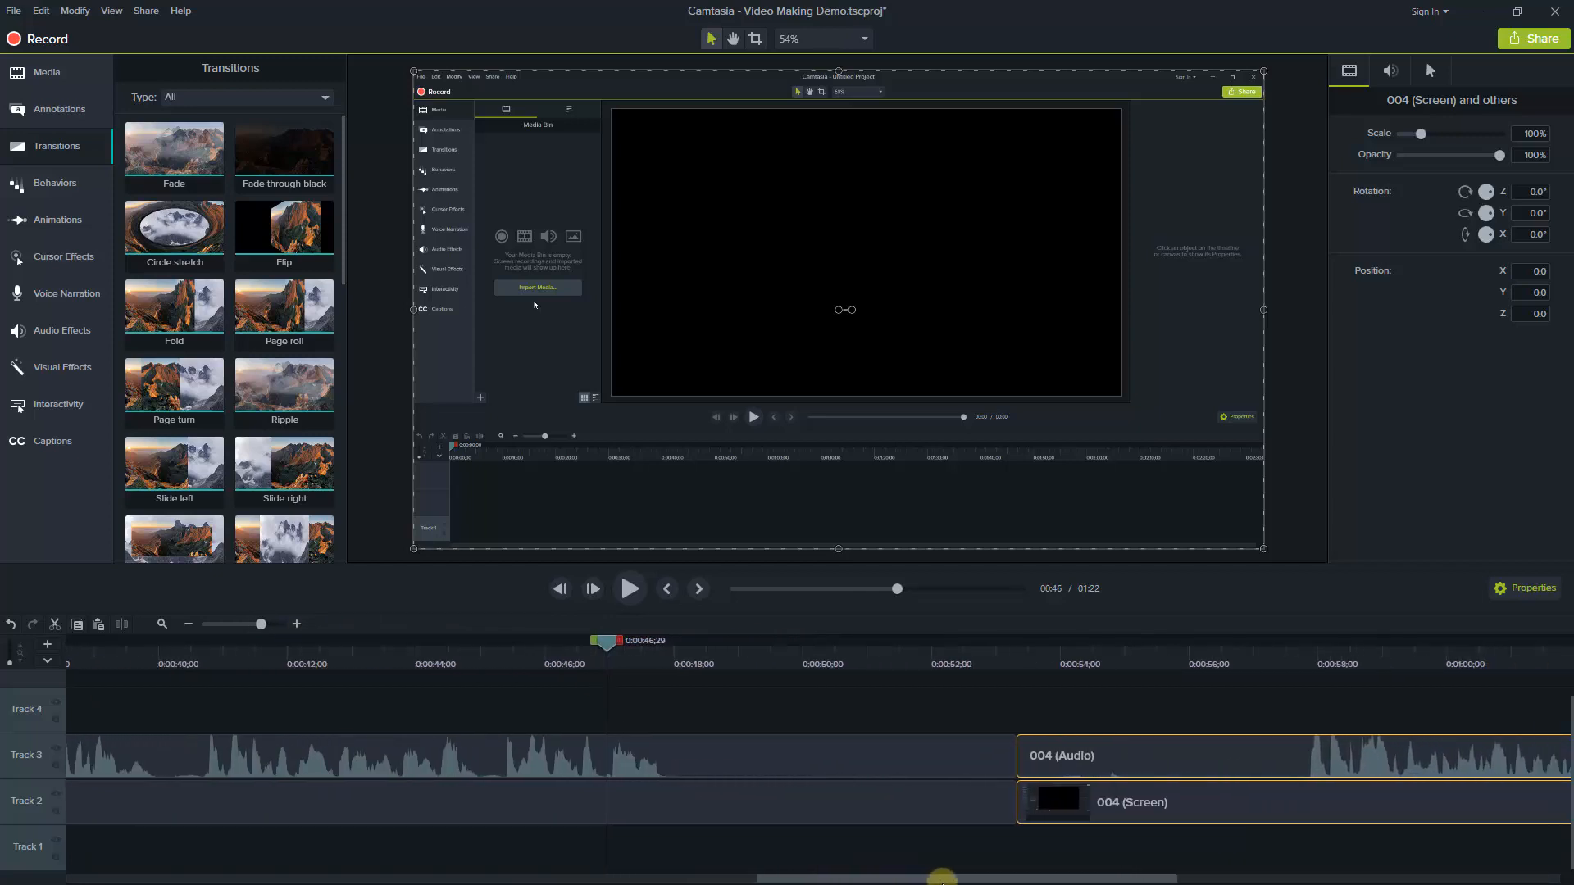
left_click_drag(502, 641, 692, 648)
left_click_drag(691, 645, 1095, 700)
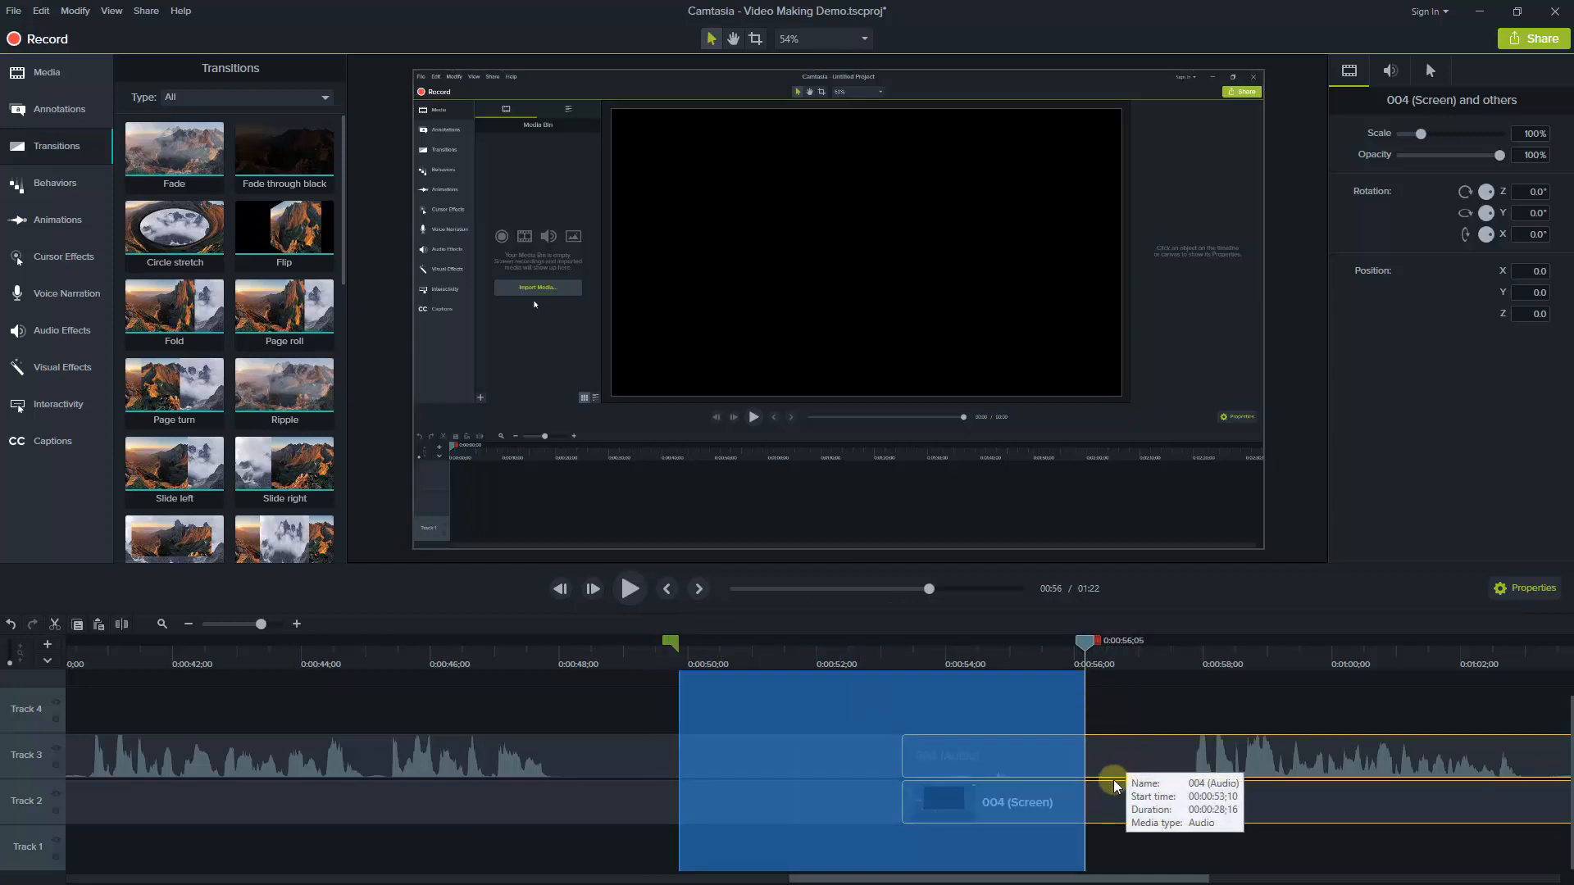
key("Delete")
left_click_drag(1070, 757, 723, 814)
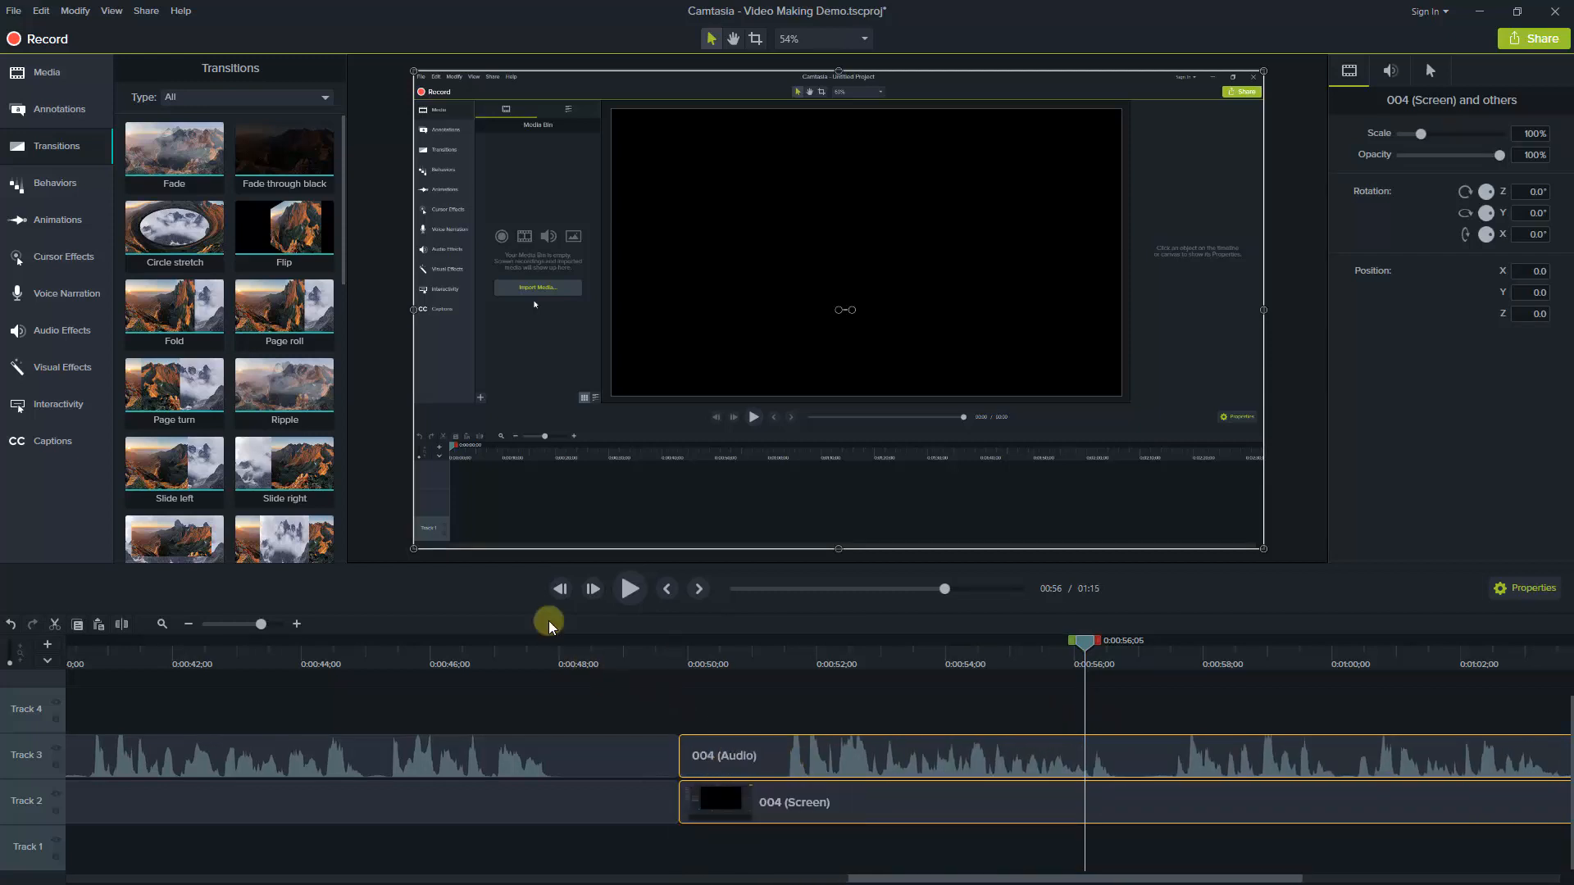
Add a Page turn transition between the 003 and 004 screen clips and play across it from 0:00:45;01 to about 53 seconds
left_click_drag(175, 385, 660, 810)
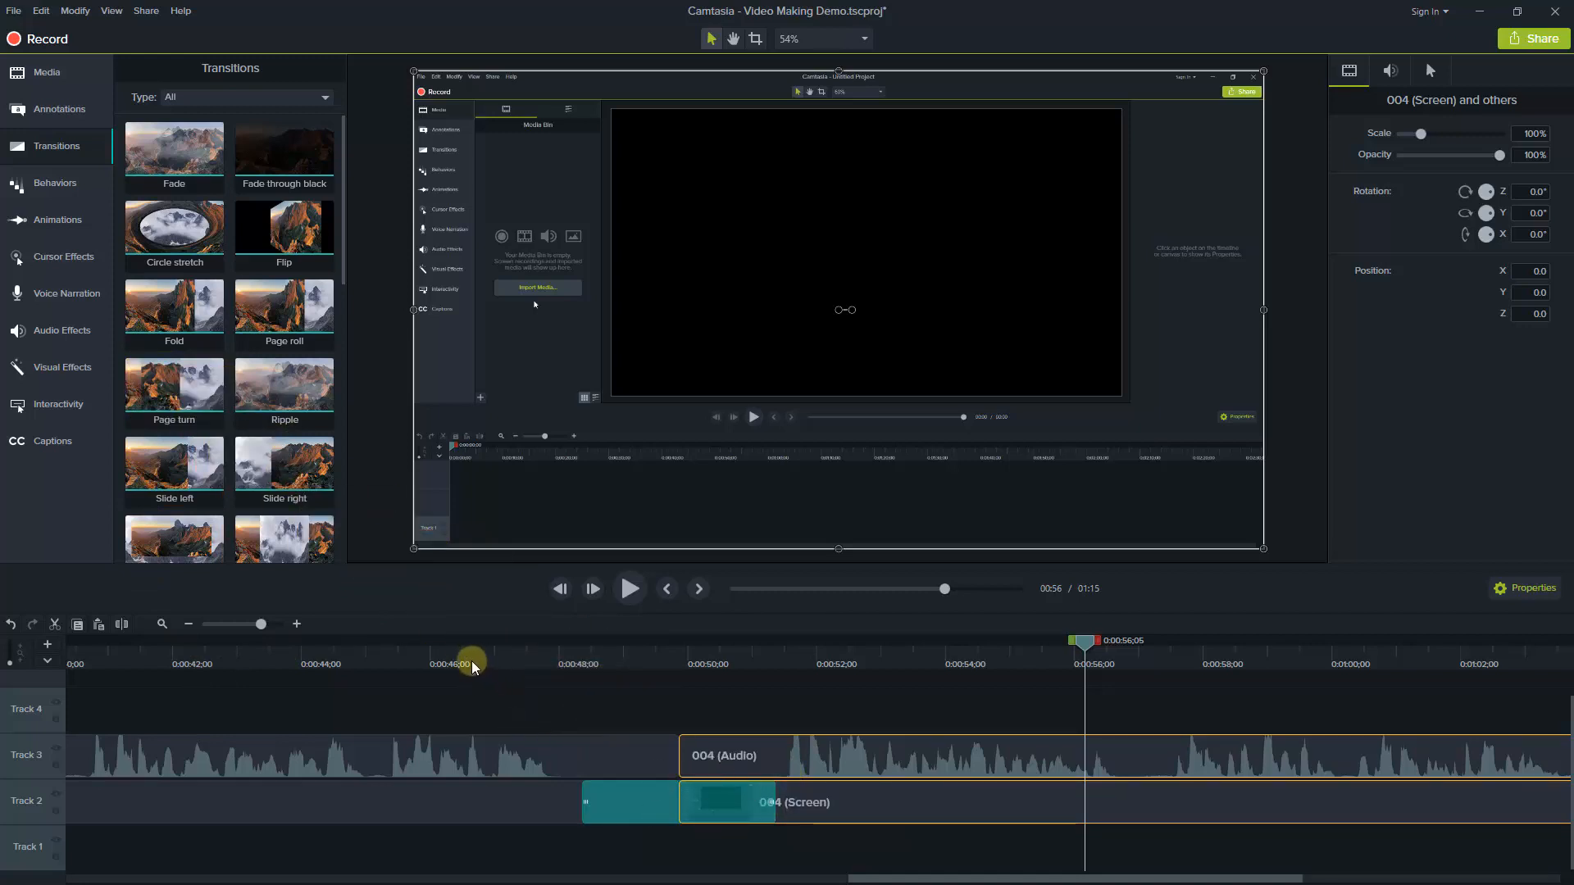
left_click(367, 655)
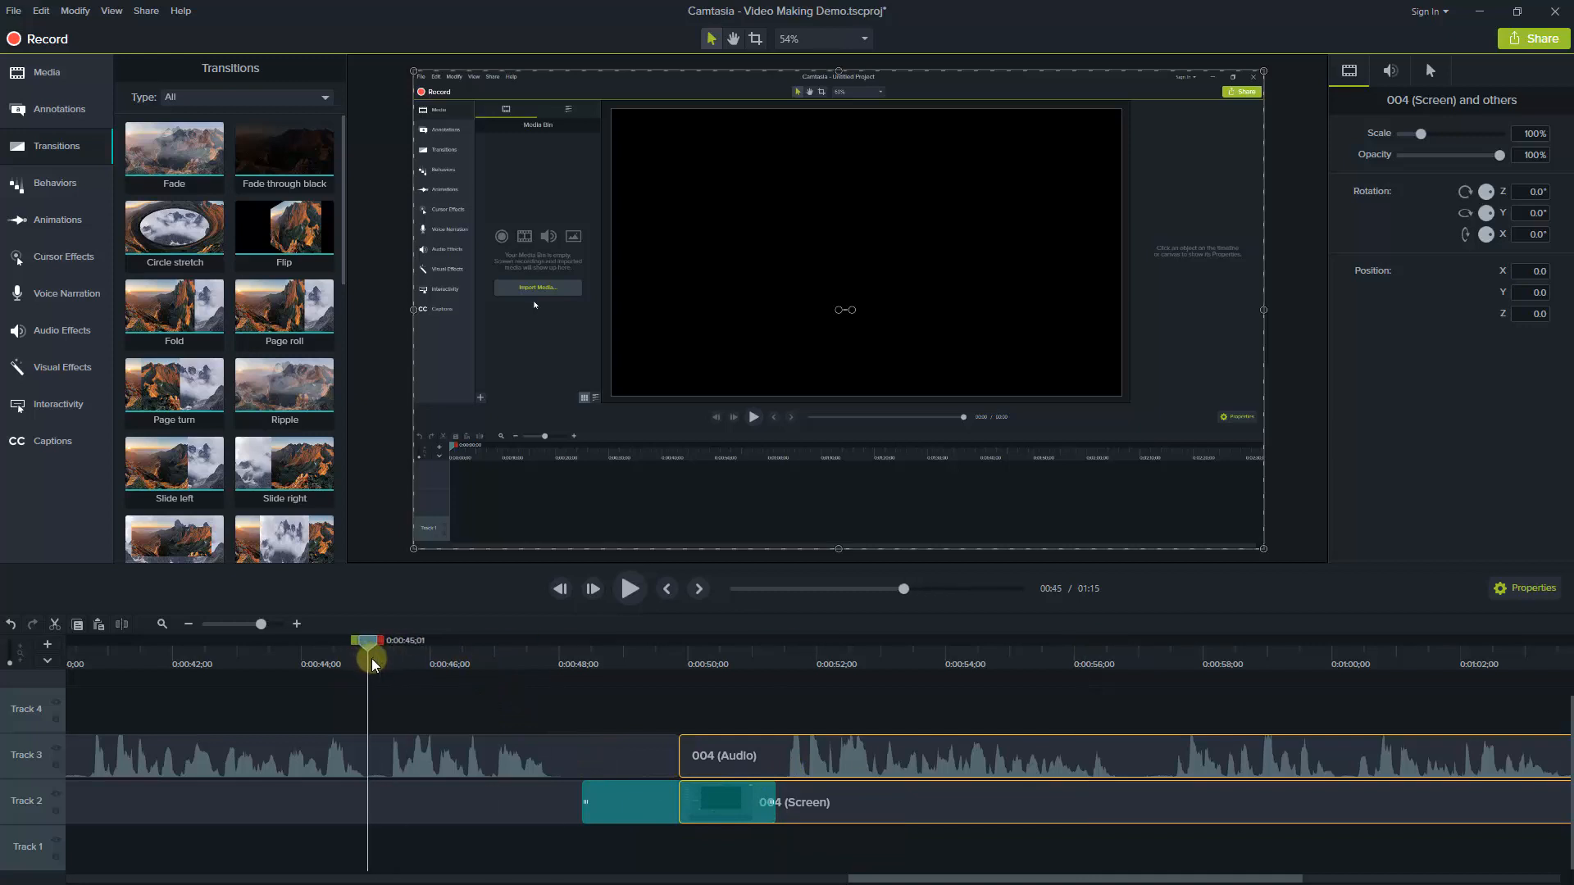
left_click(628, 589)
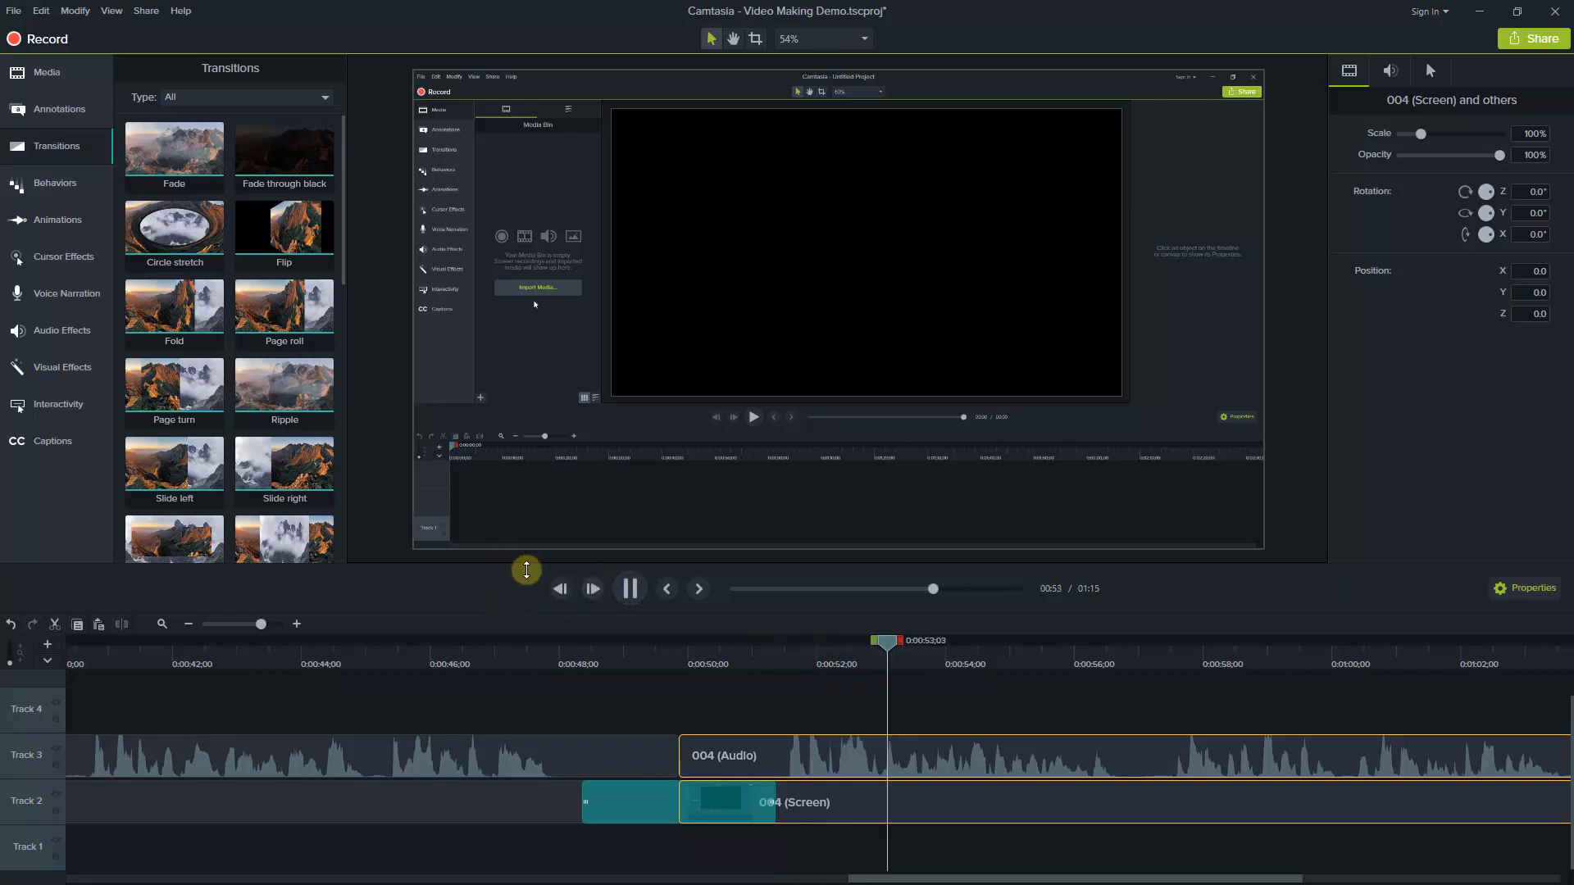
left_click(629, 584)
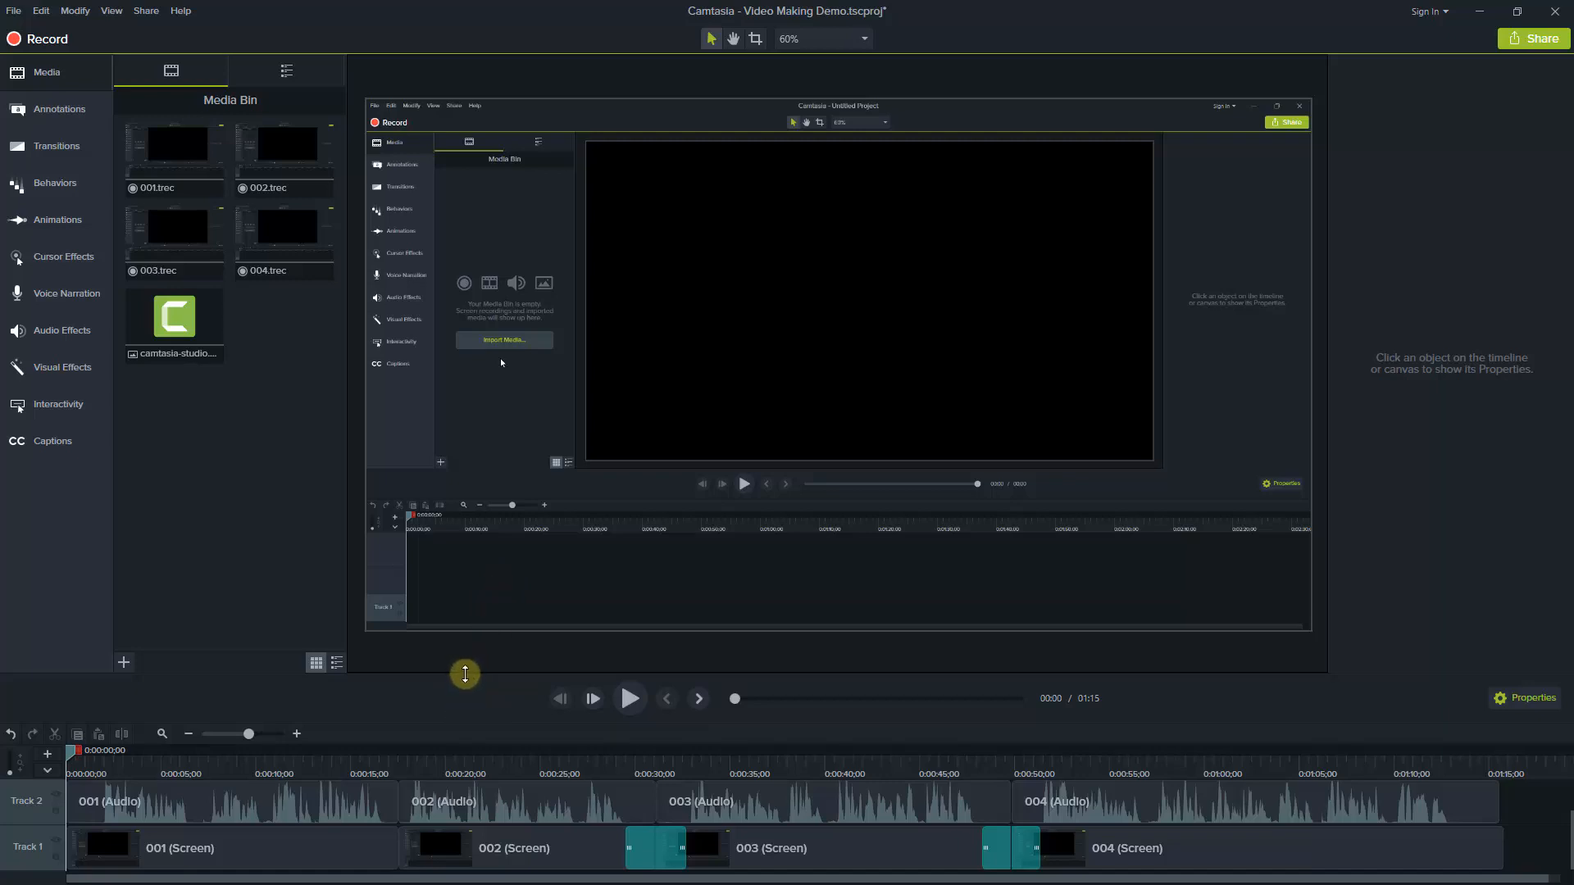
Enlarge the timeline area and turn off Track 2, which holds the audio clips
left_click_drag(466, 674, 468, 572)
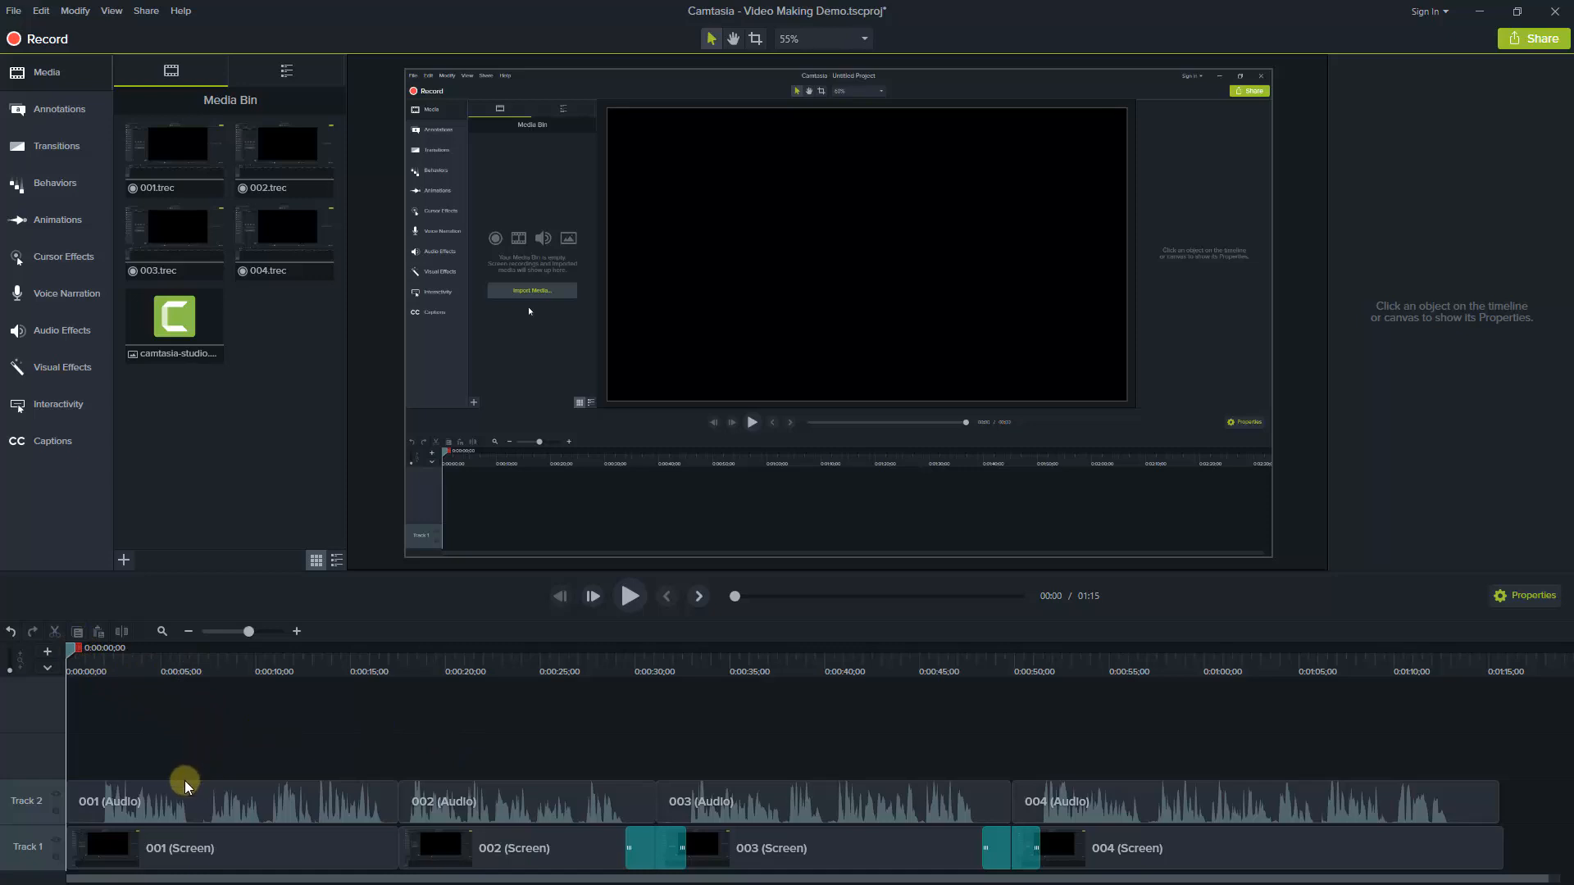
right_click(32, 804)
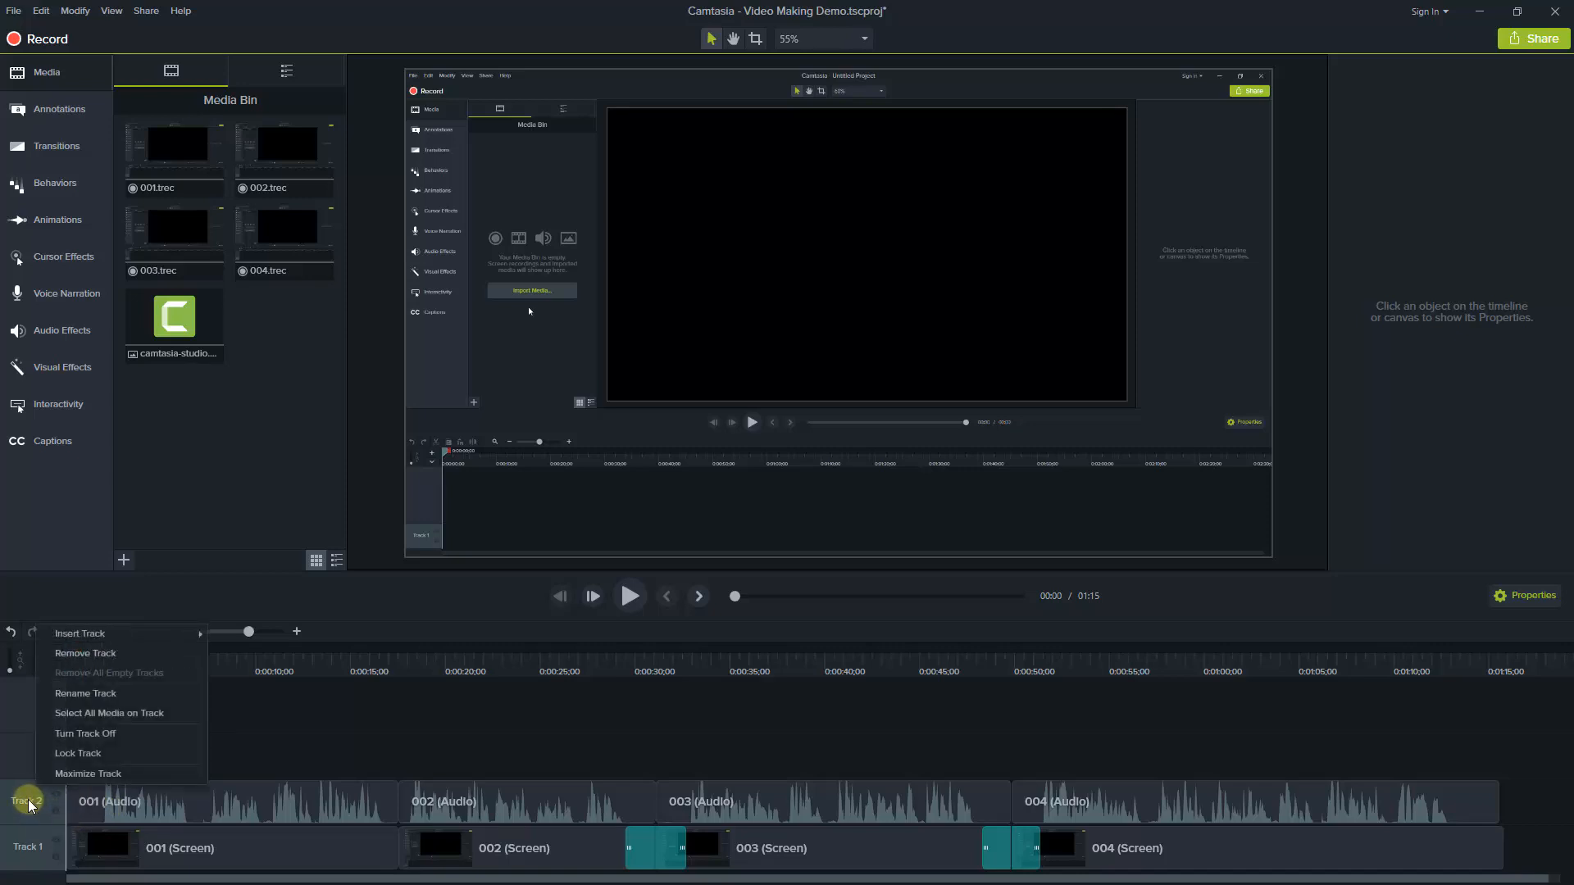
left_click(75, 742)
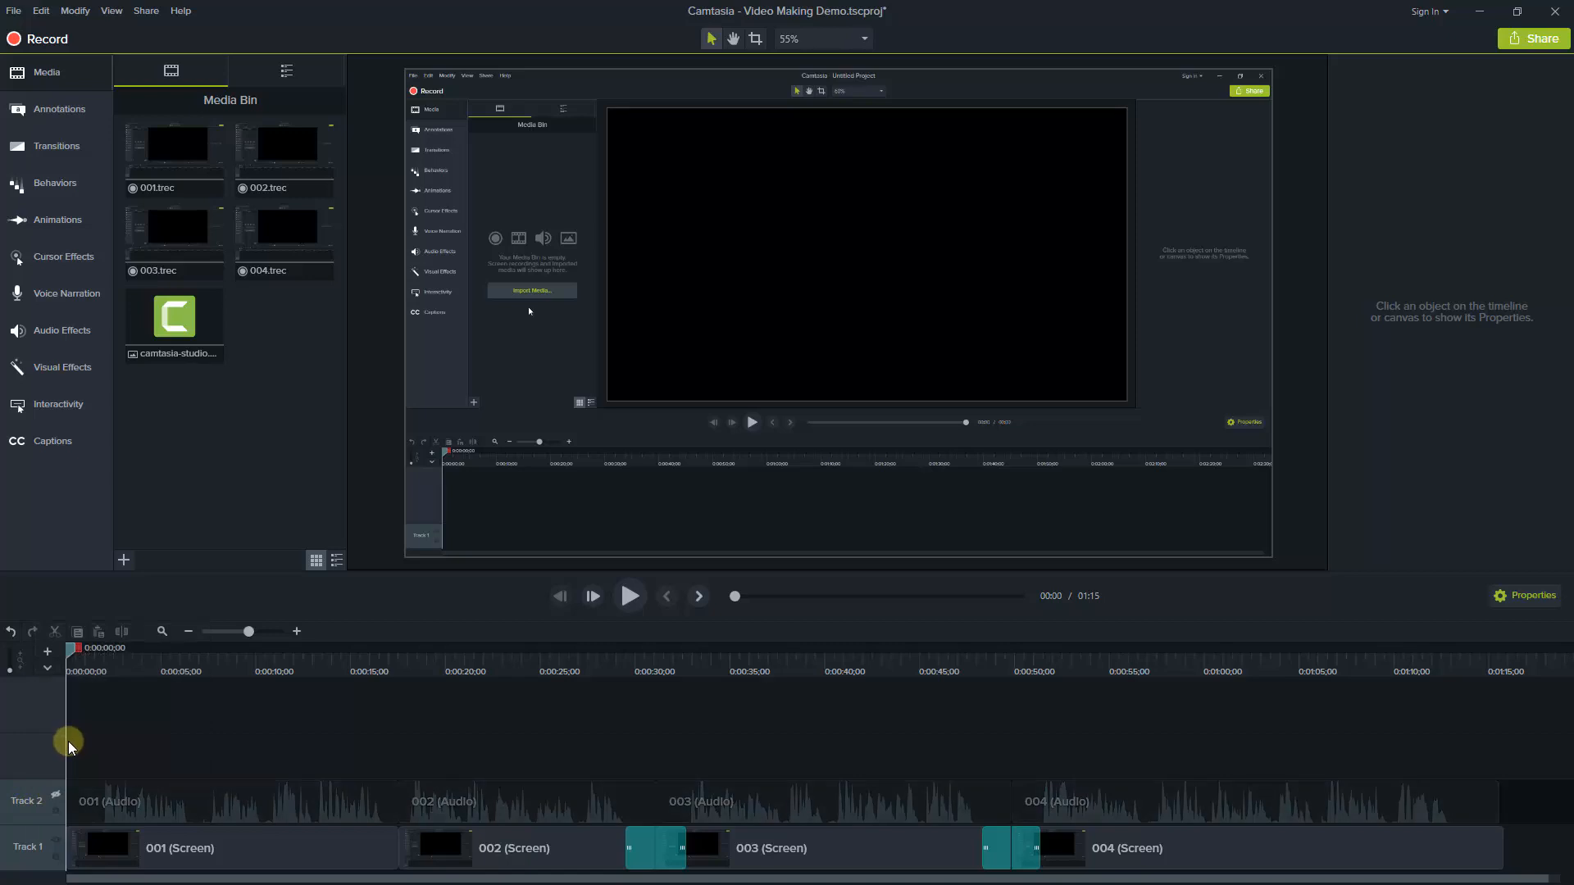
Play the timeline from the start past 7 seconds, then return the playhead to 0:00:00;00
left_click(630, 596)
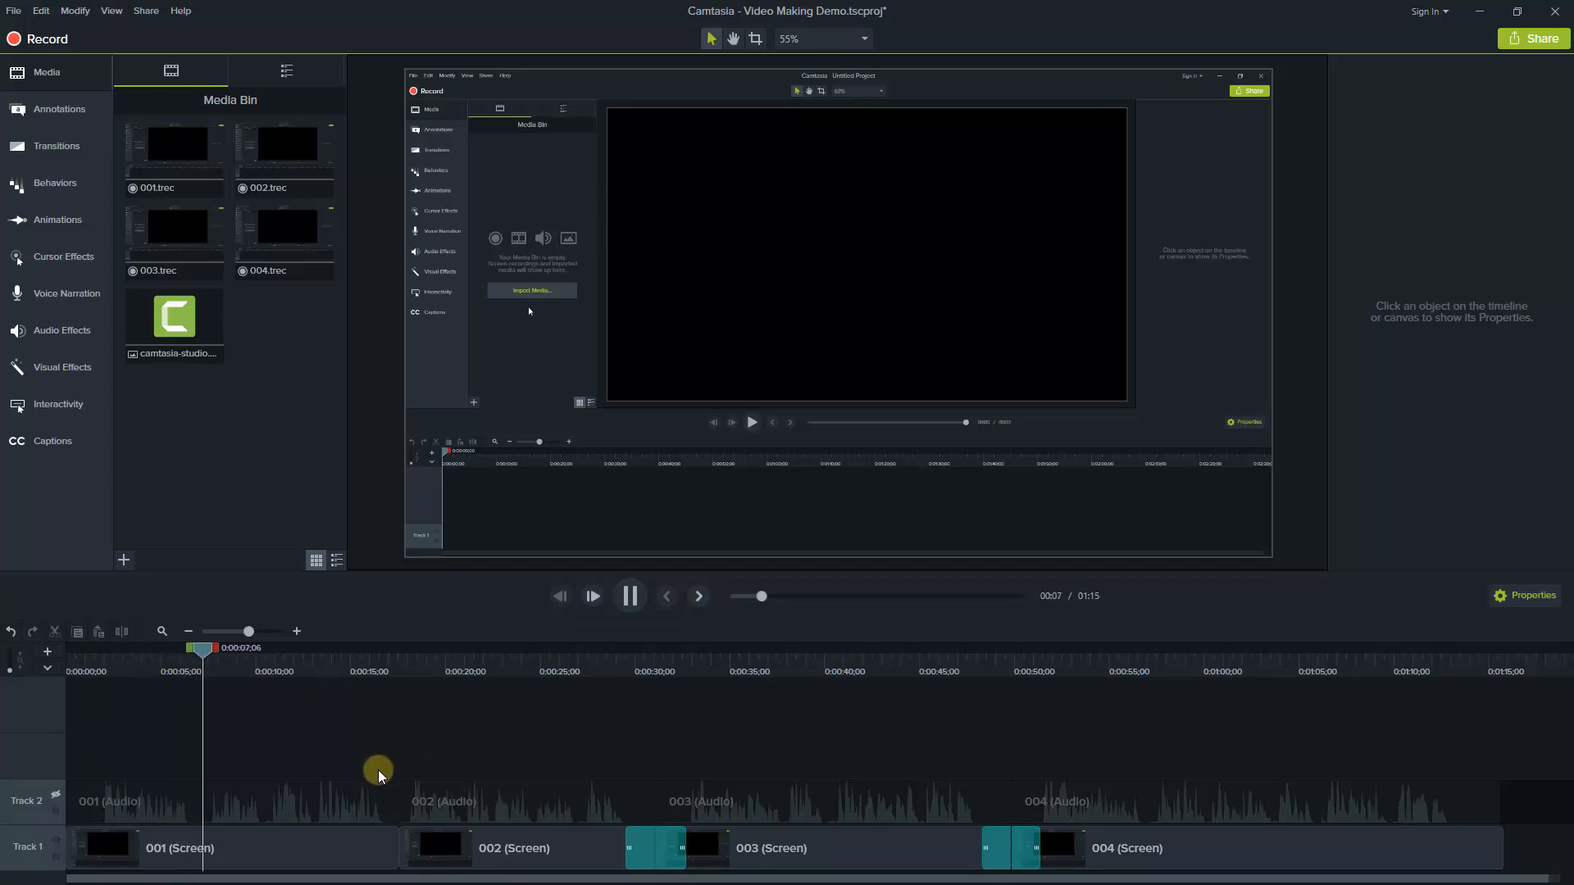
left_click(234, 658)
left_click_drag(238, 653, 61, 656)
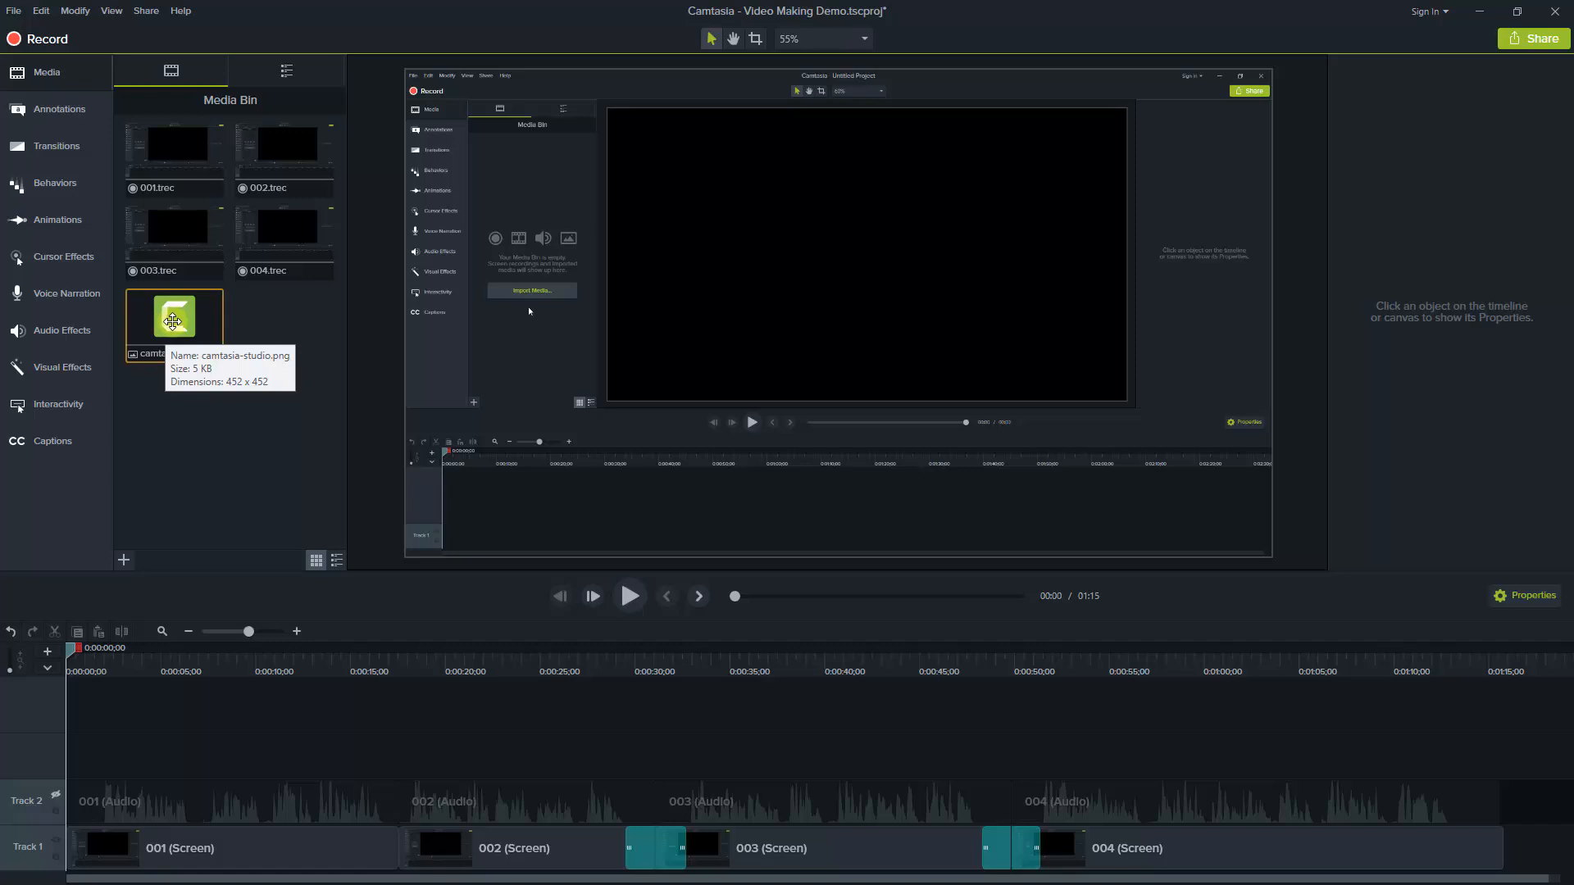
Add the camtasia-studio.png image to a new Track 3 above the audio and shorten it to about 0:00:09;24
left_click_drag(170, 318, 1266, 765)
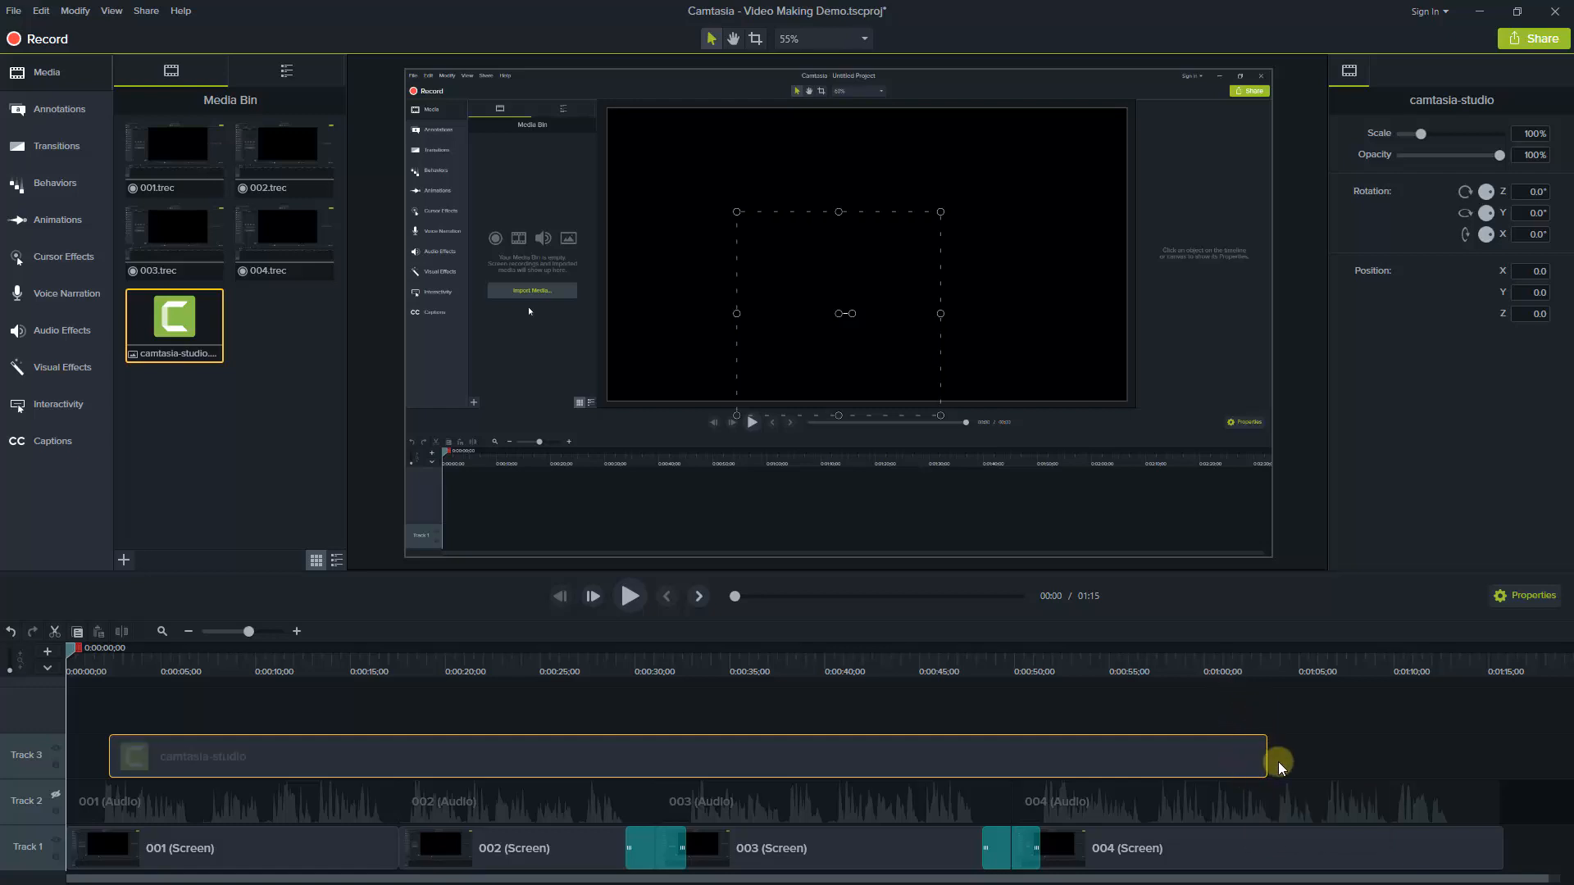
left_click_drag(1266, 751, 293, 763)
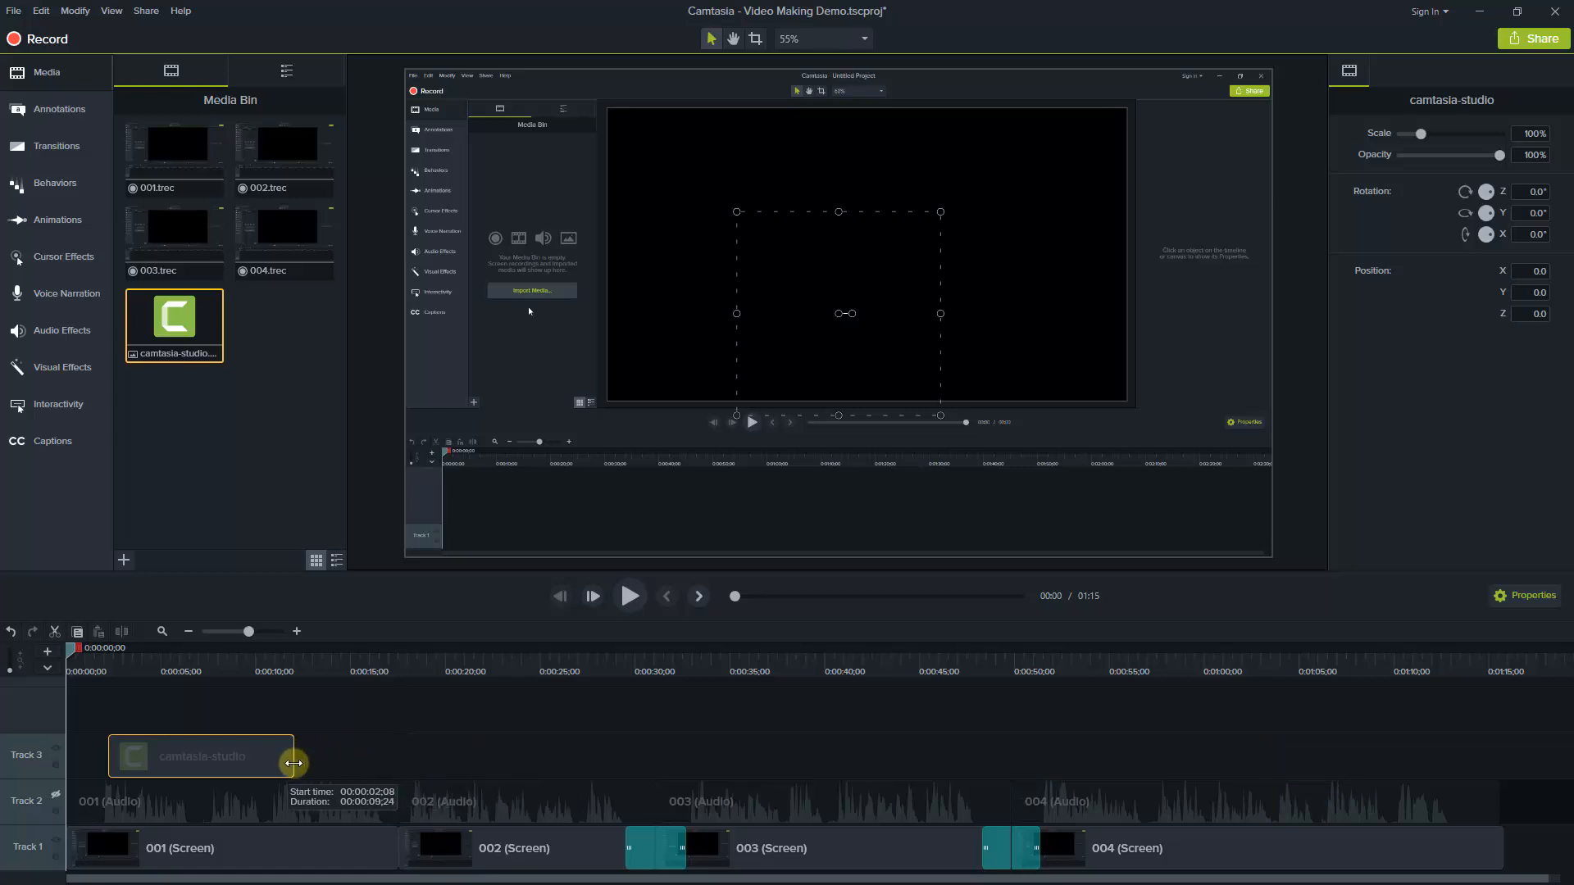
Move the camtasia-studio image on Track 3 to start at about 0:00:01;01 and play the timeline's opening seconds
left_click_drag(194, 751, 167, 763)
left_click(295, 632)
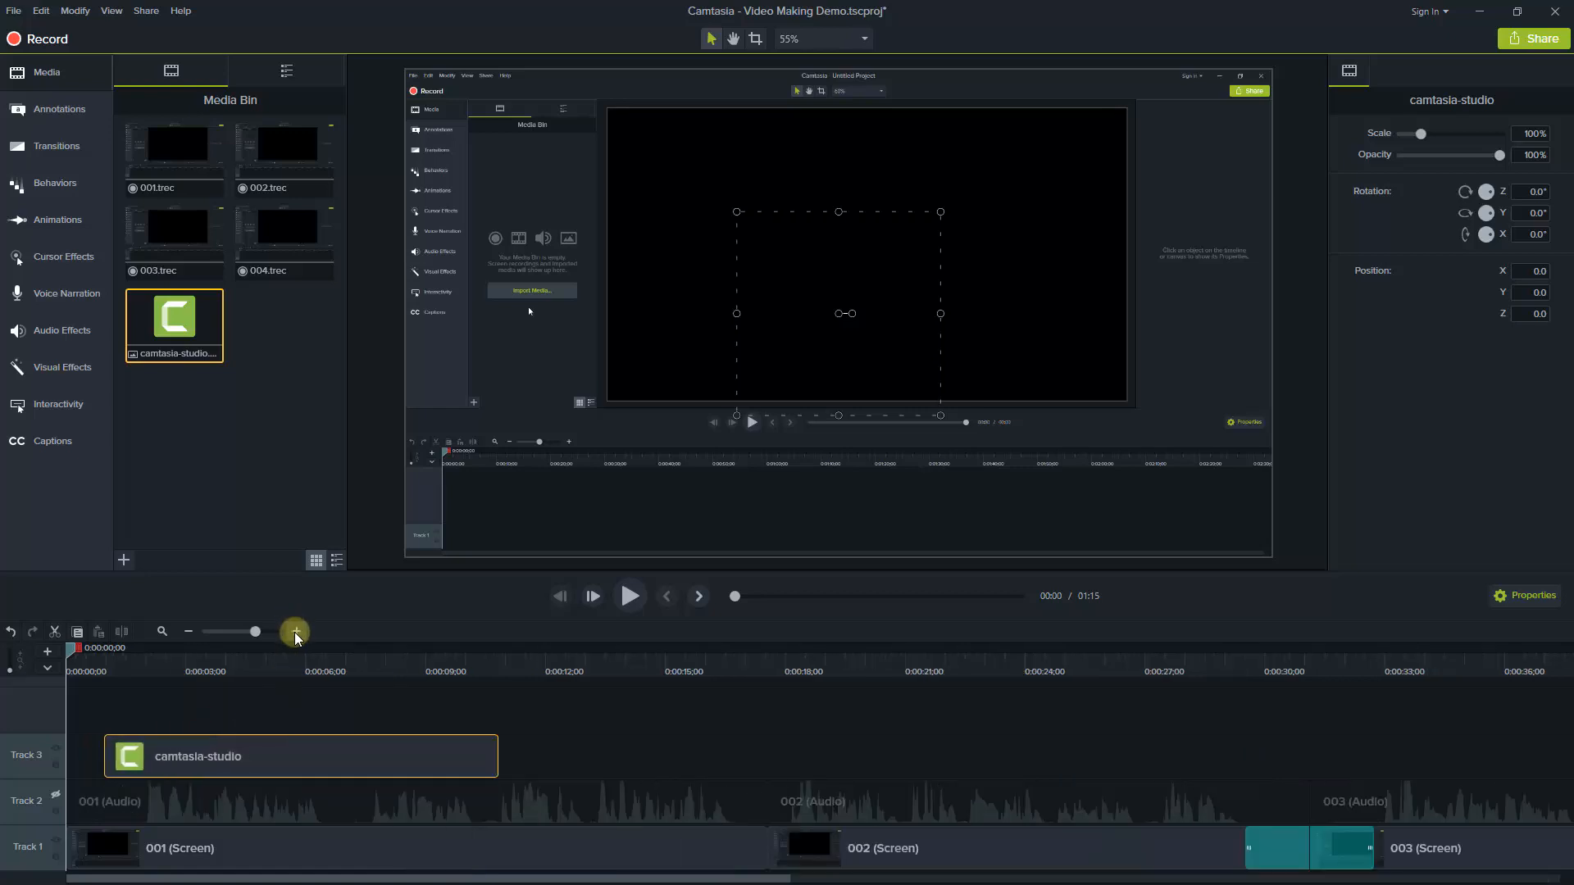
left_click(295, 631)
left_click_drag(311, 762, 197, 726)
left_click(628, 597)
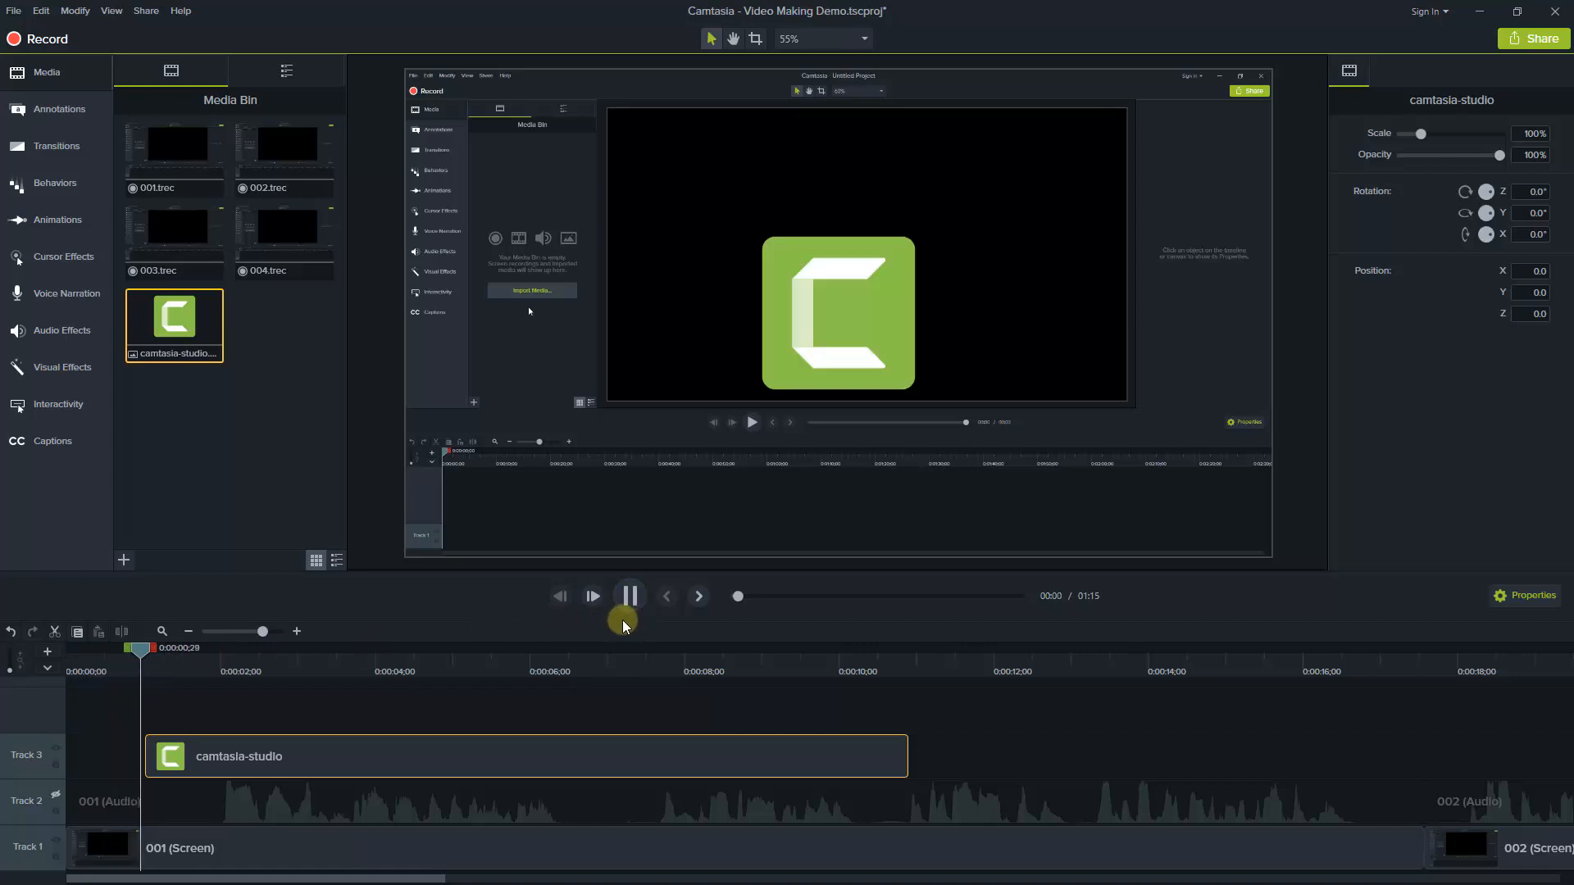
left_click(629, 596)
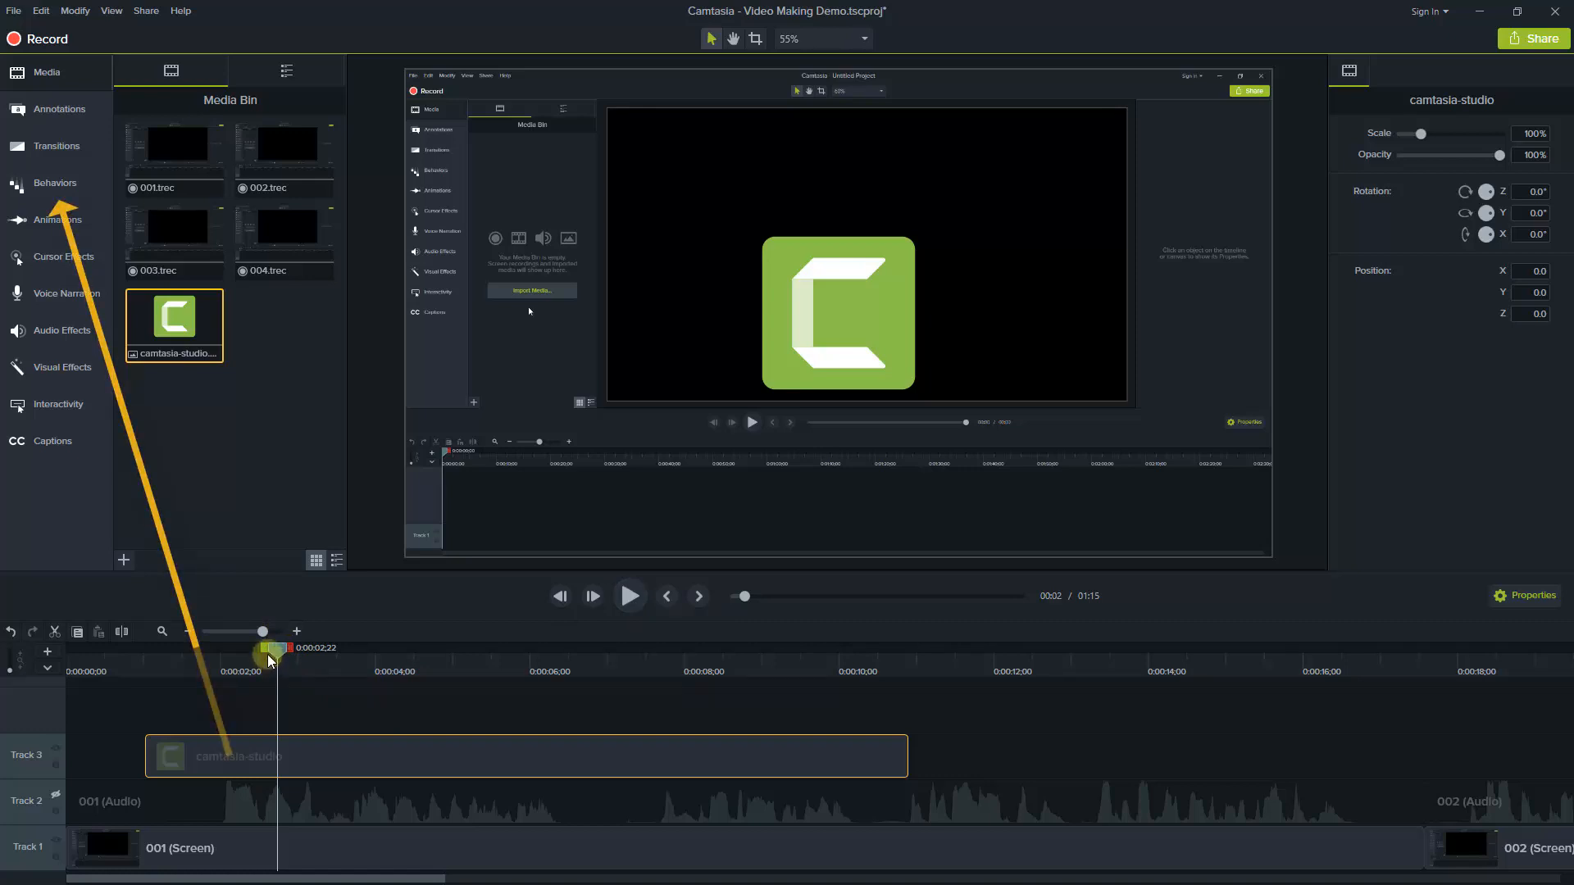
Apply the Sliding behavior to the camtasia-studio image and play the timeline from near the start to 0:00:11;24
mouse_move(48, 190)
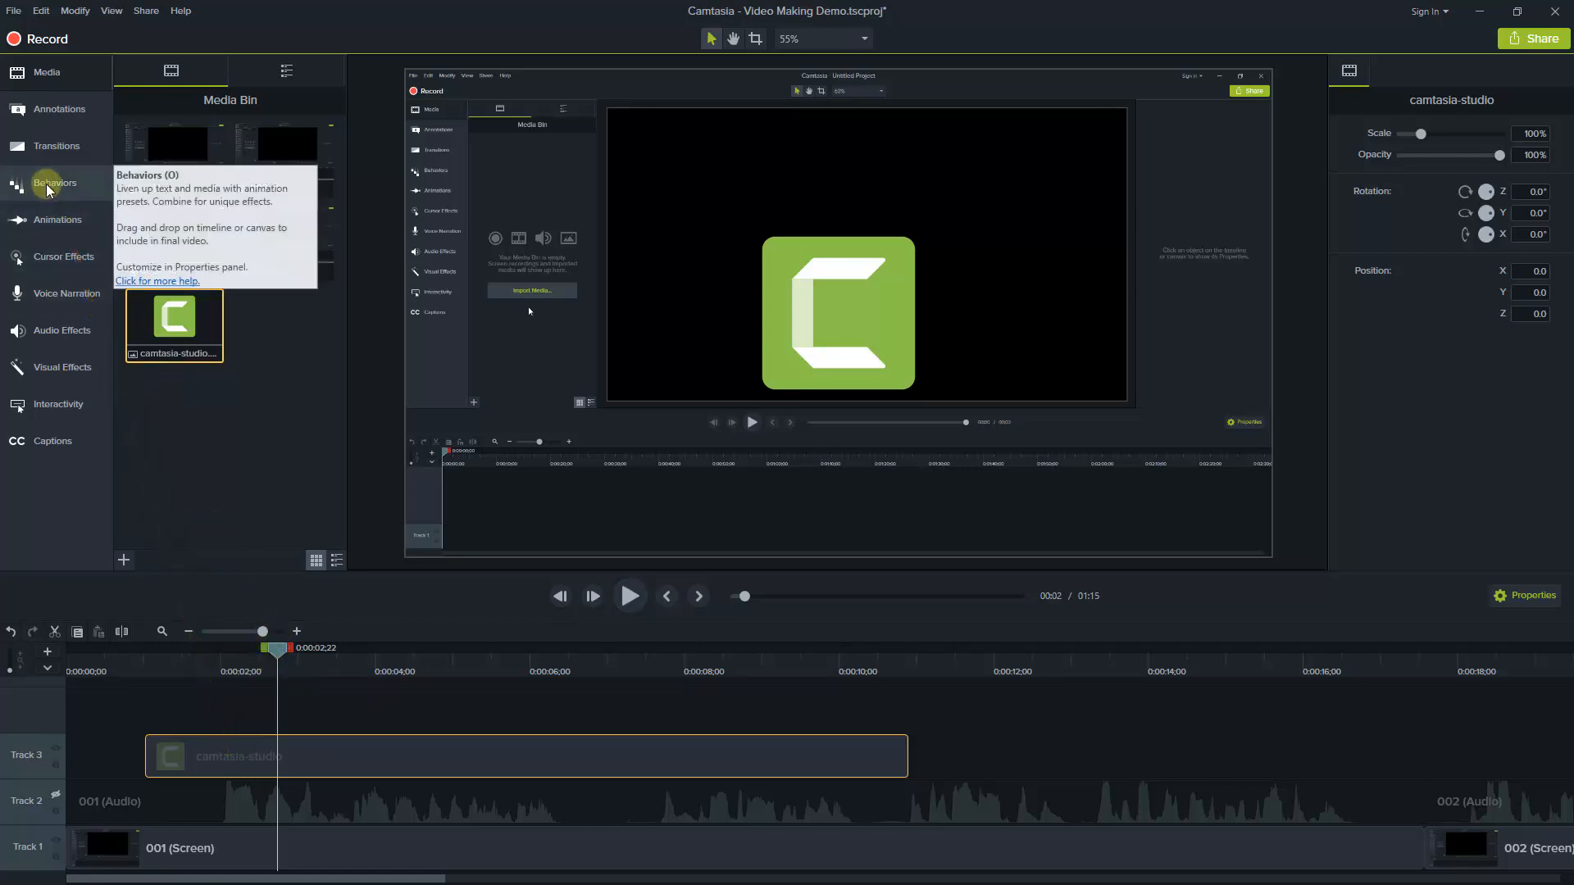
left_click(49, 190)
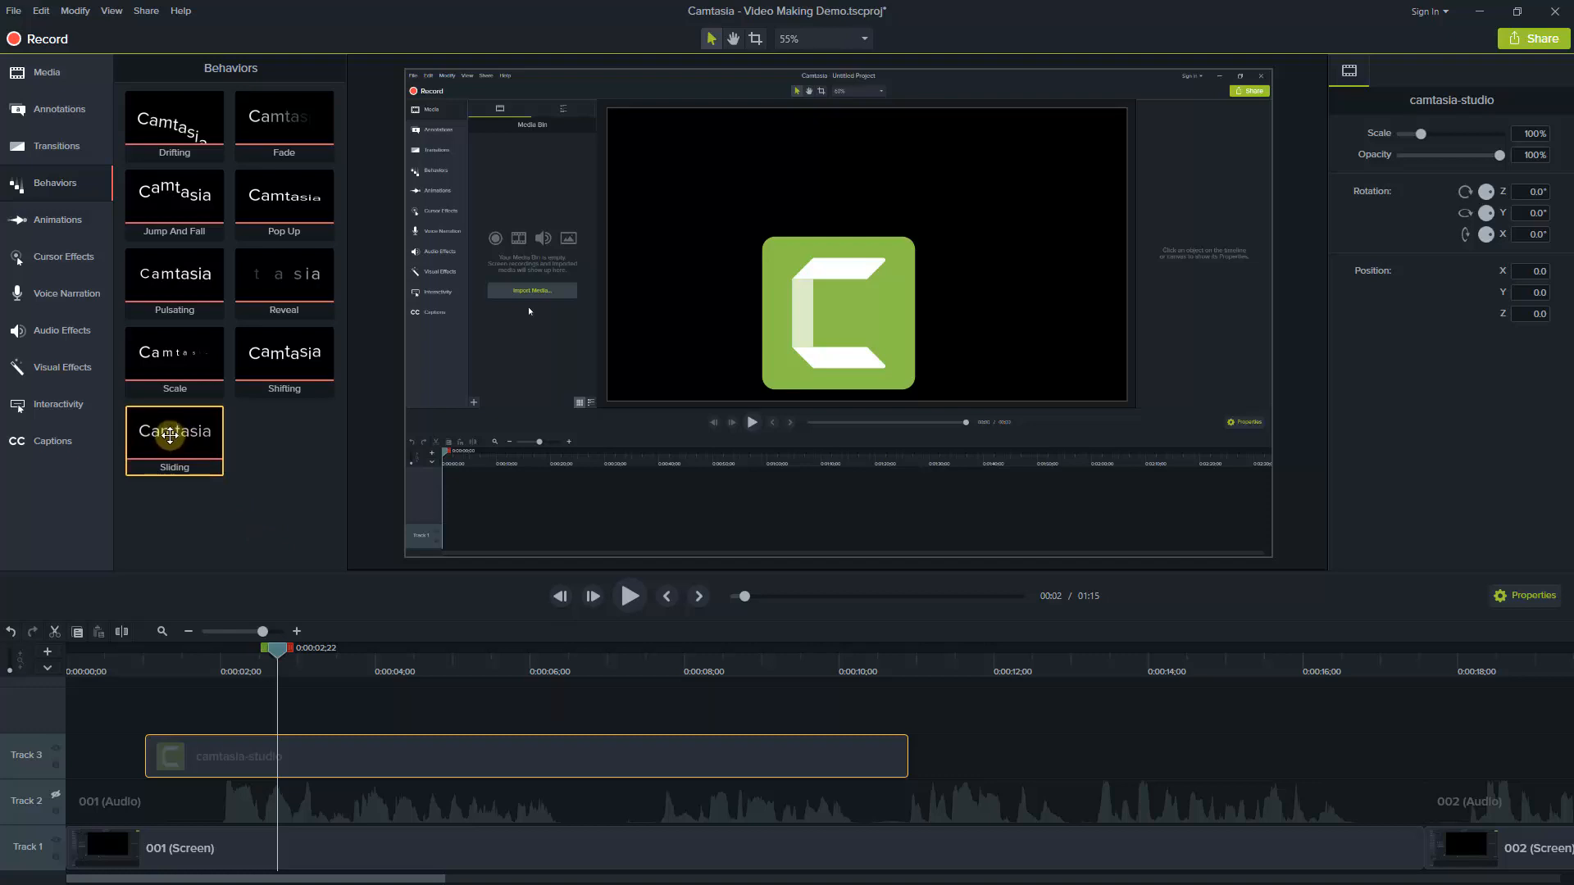
mouse_move(171, 434)
left_mouse_down()
mouse_move(246, 512)
mouse_move(403, 747)
left_mouse_up()
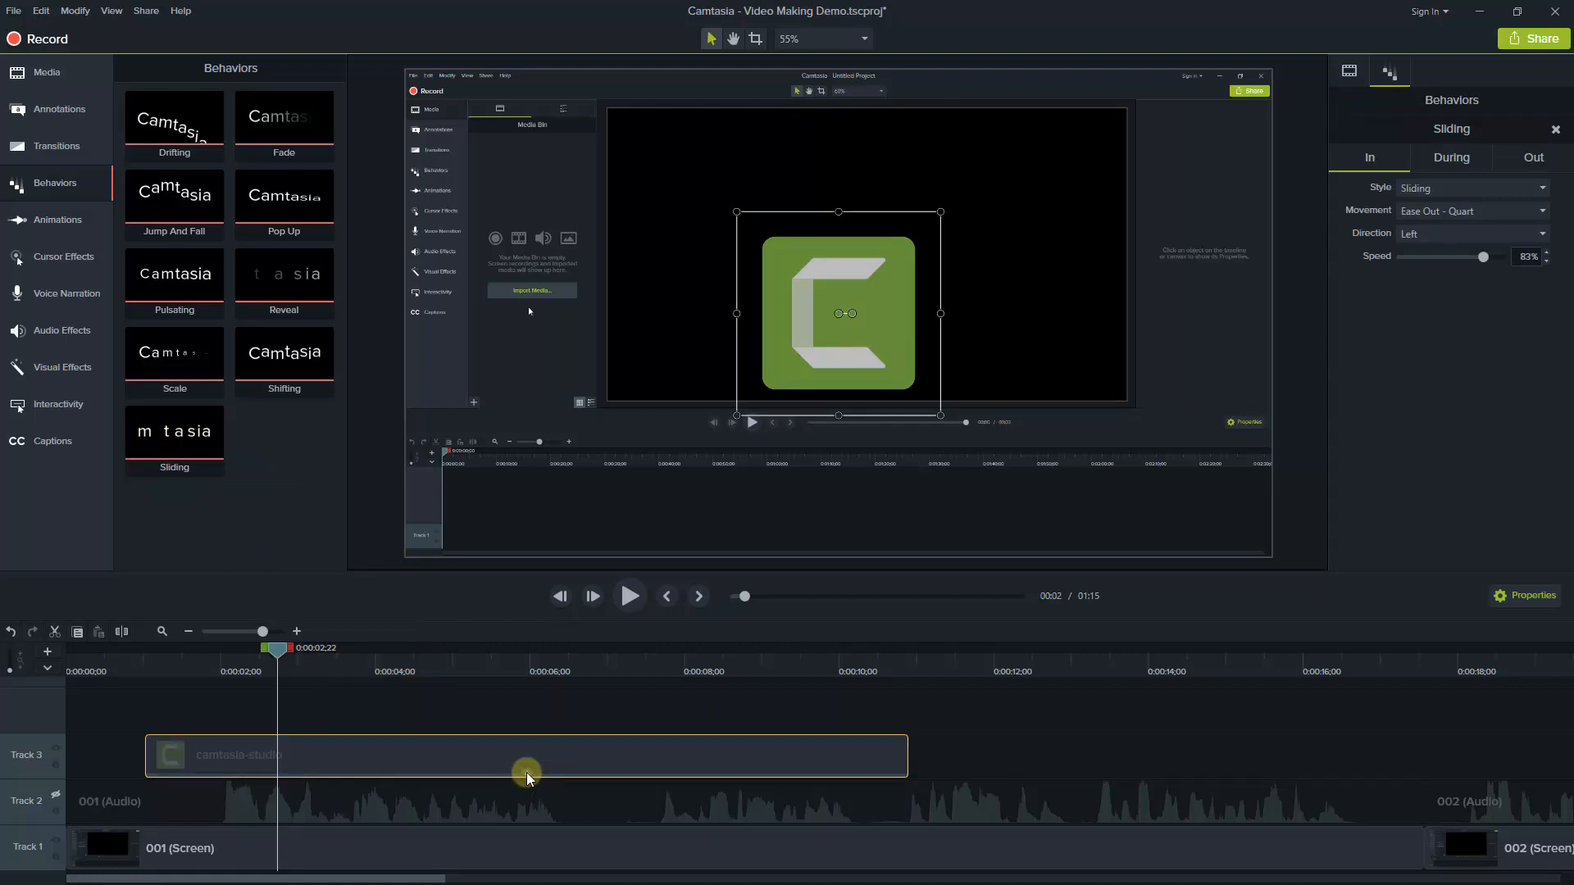
left_click(474, 771)
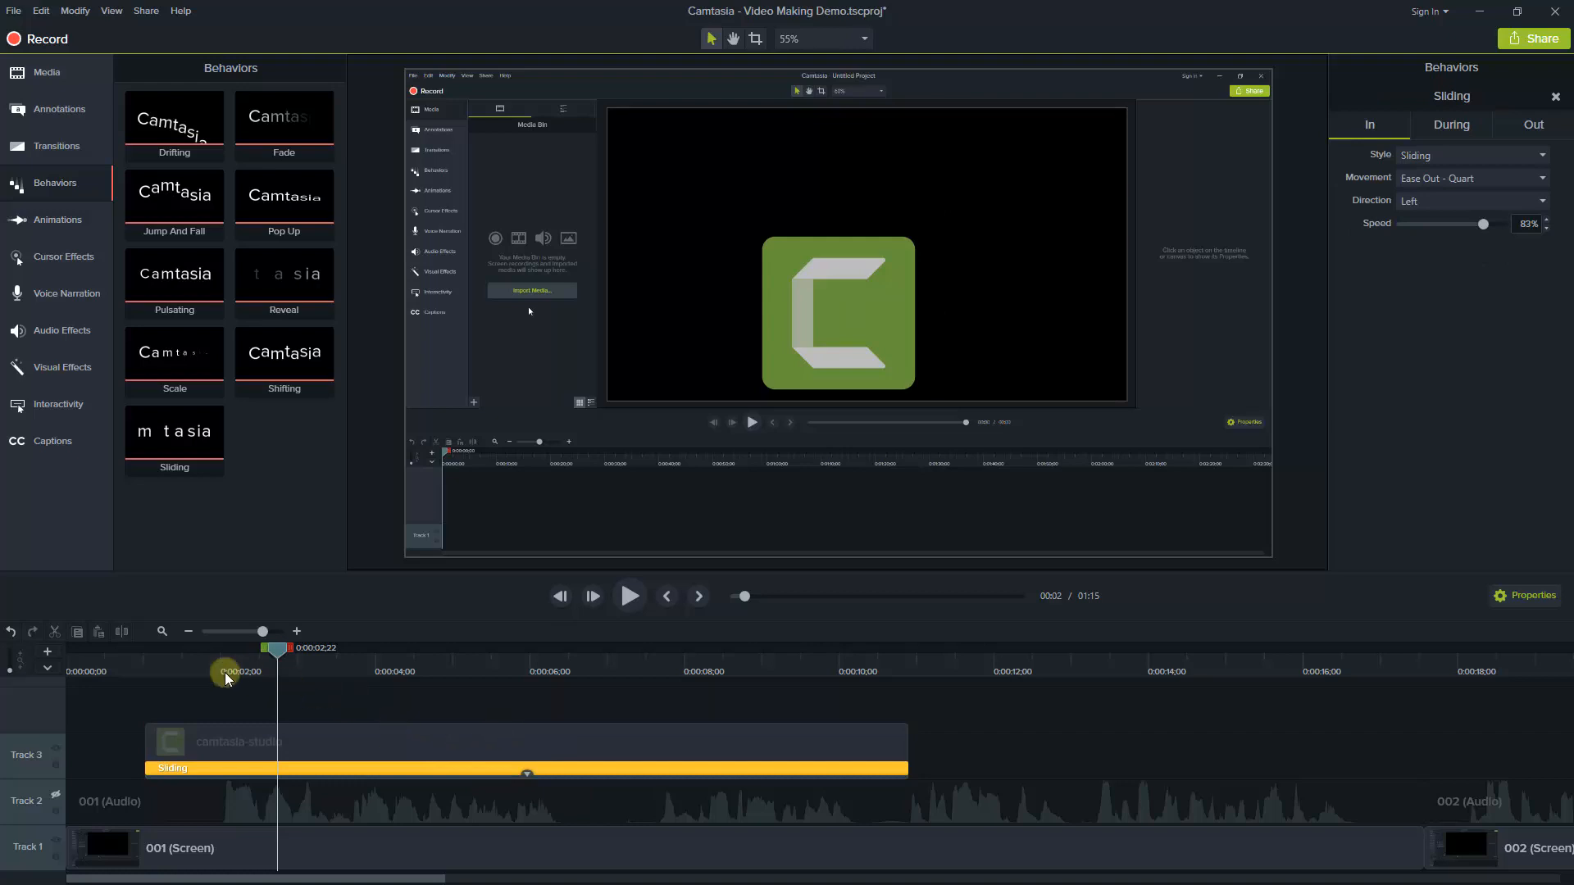
left_click(113, 670)
key("space")
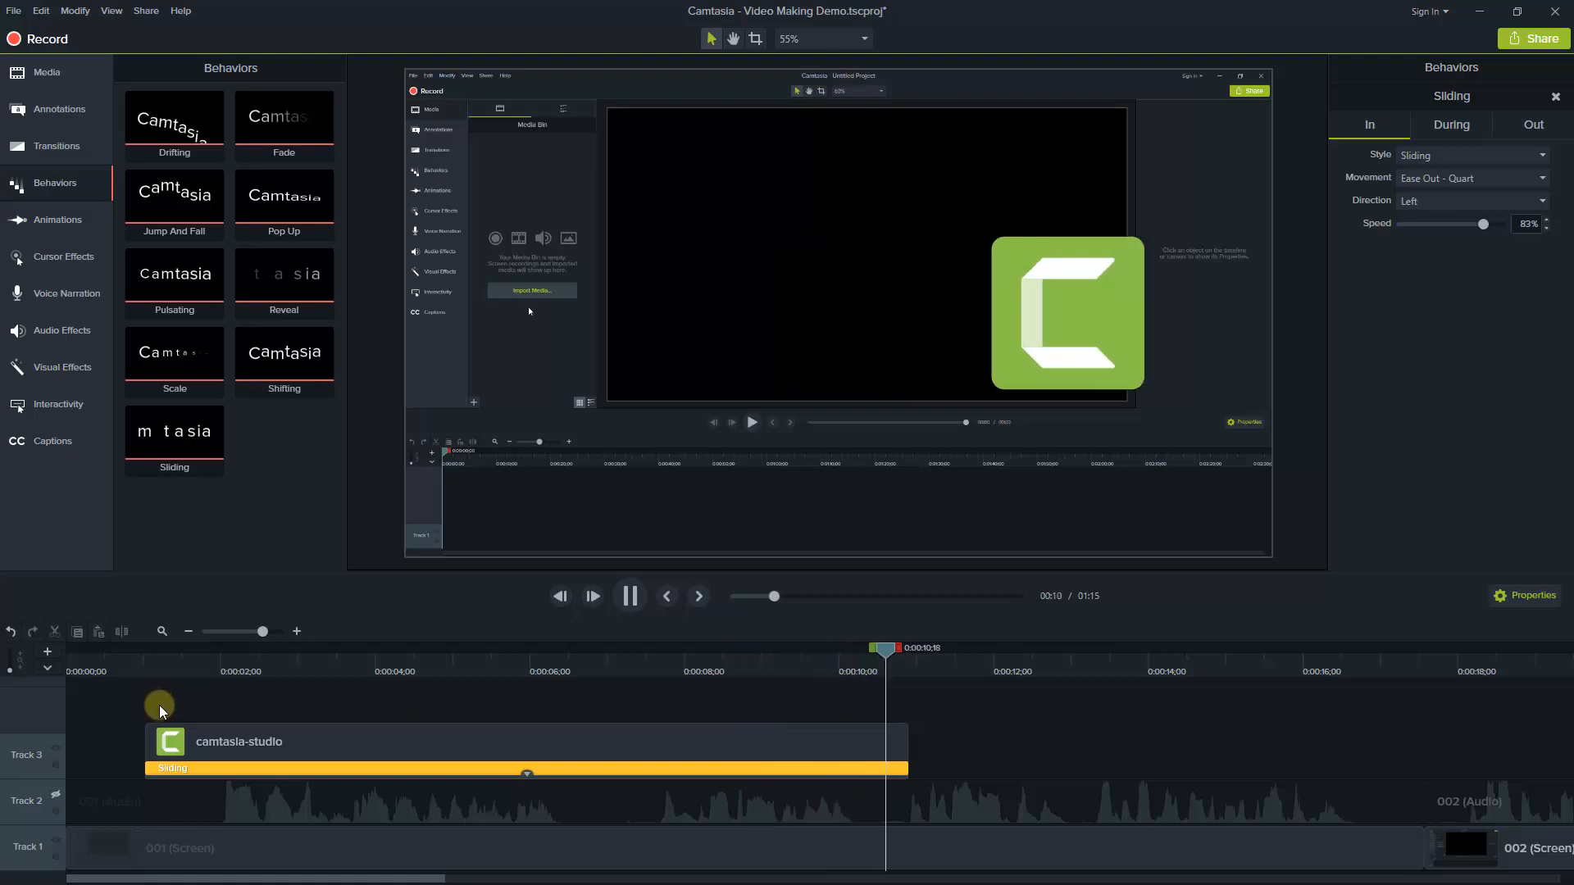
key("space")
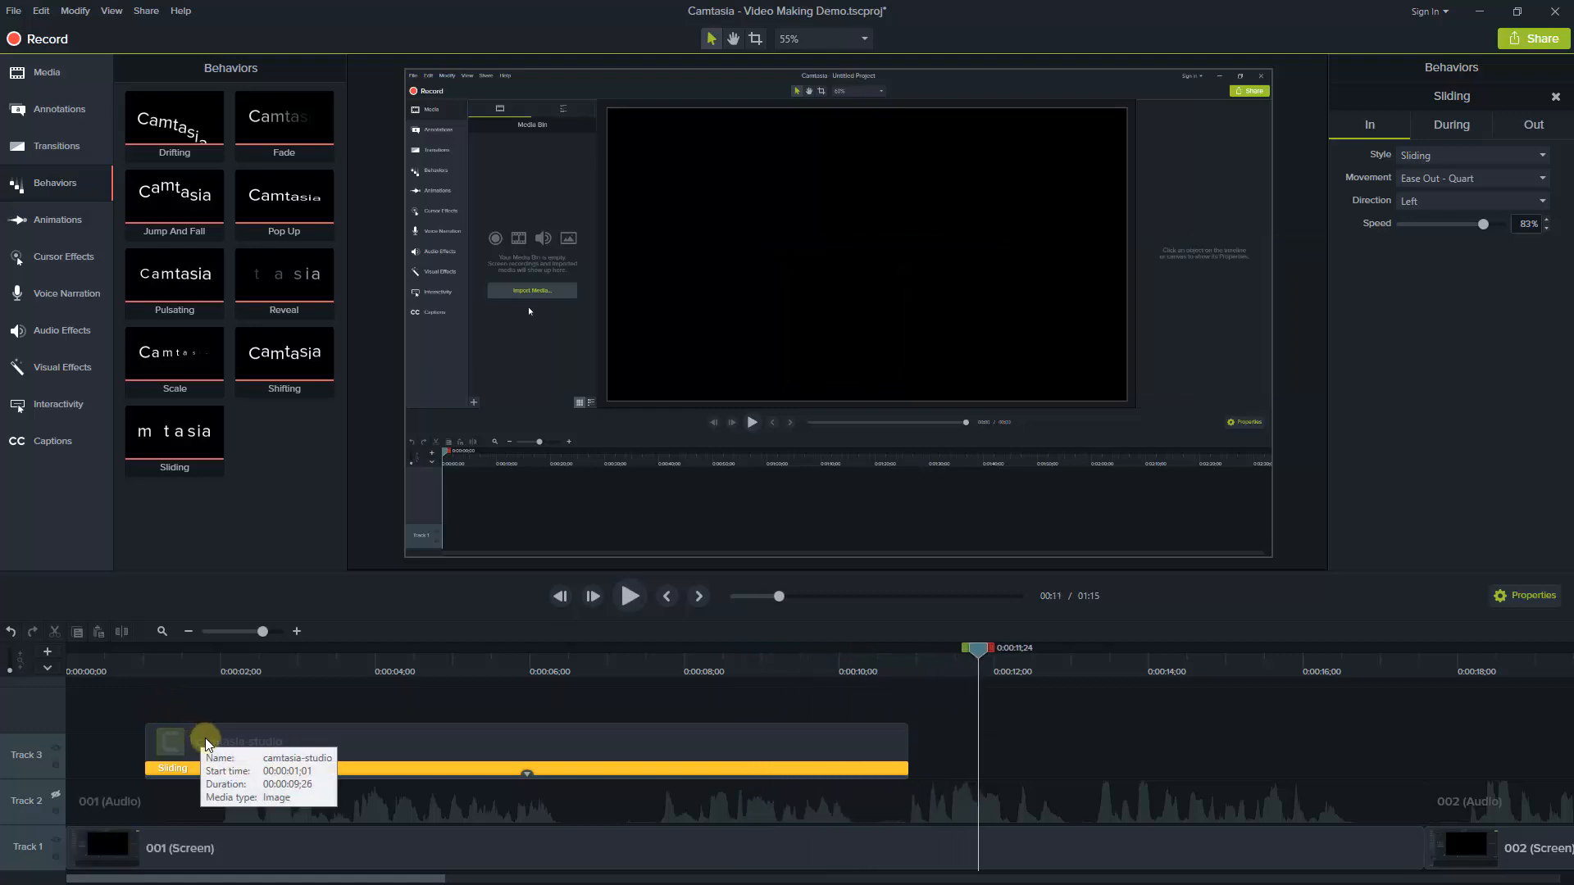
Hide the effects strip on the camtasia-studio clip and set its Sliding behavior's In speed to 50%
left_click(208, 750)
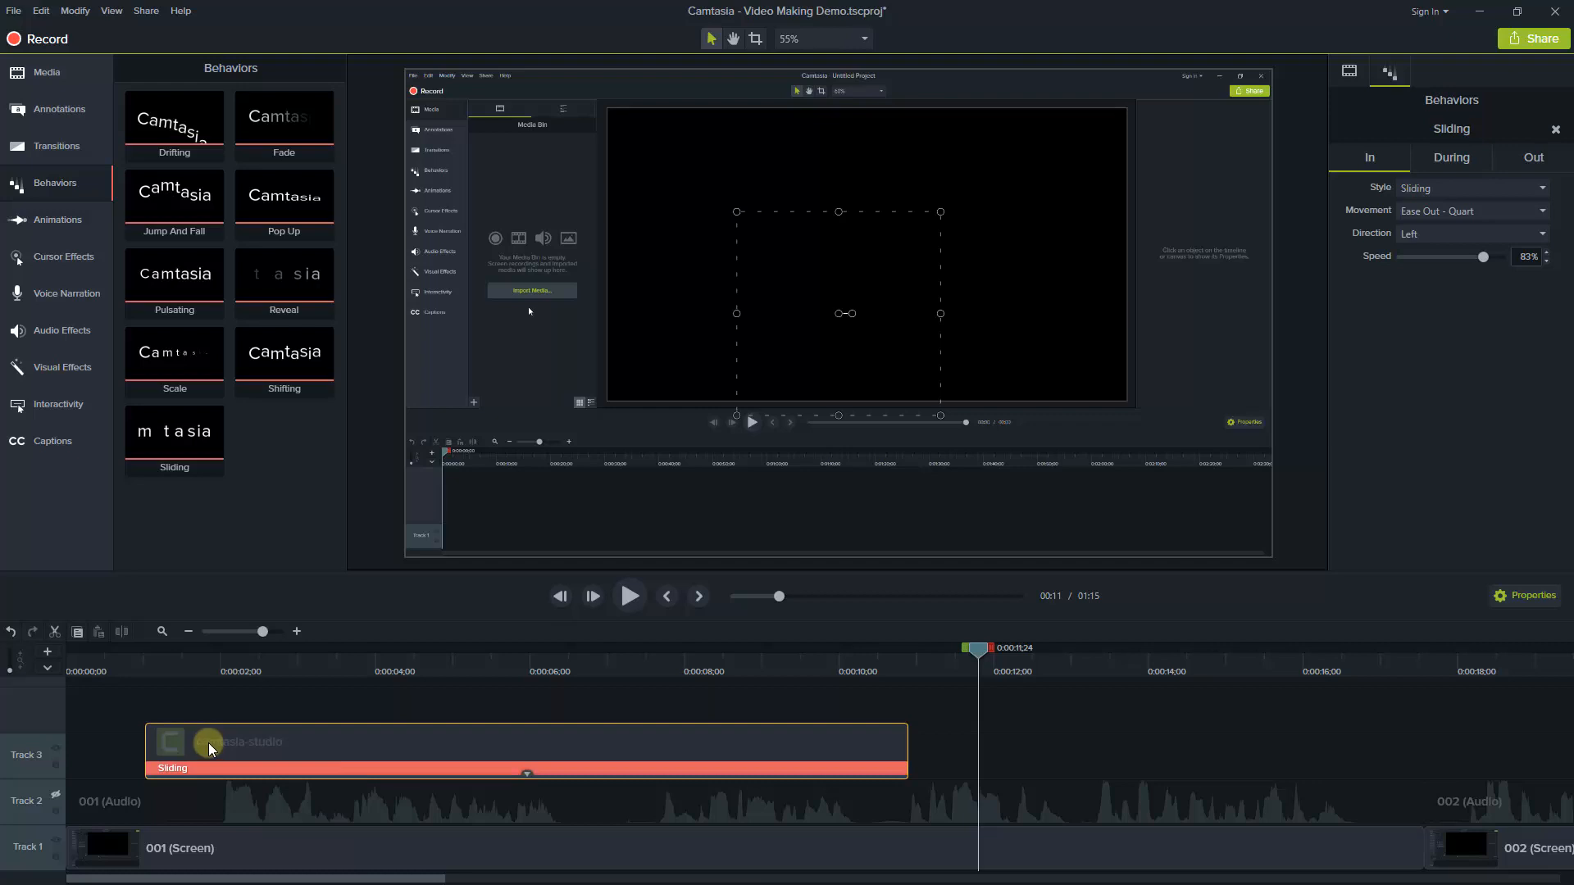
left_click(527, 773)
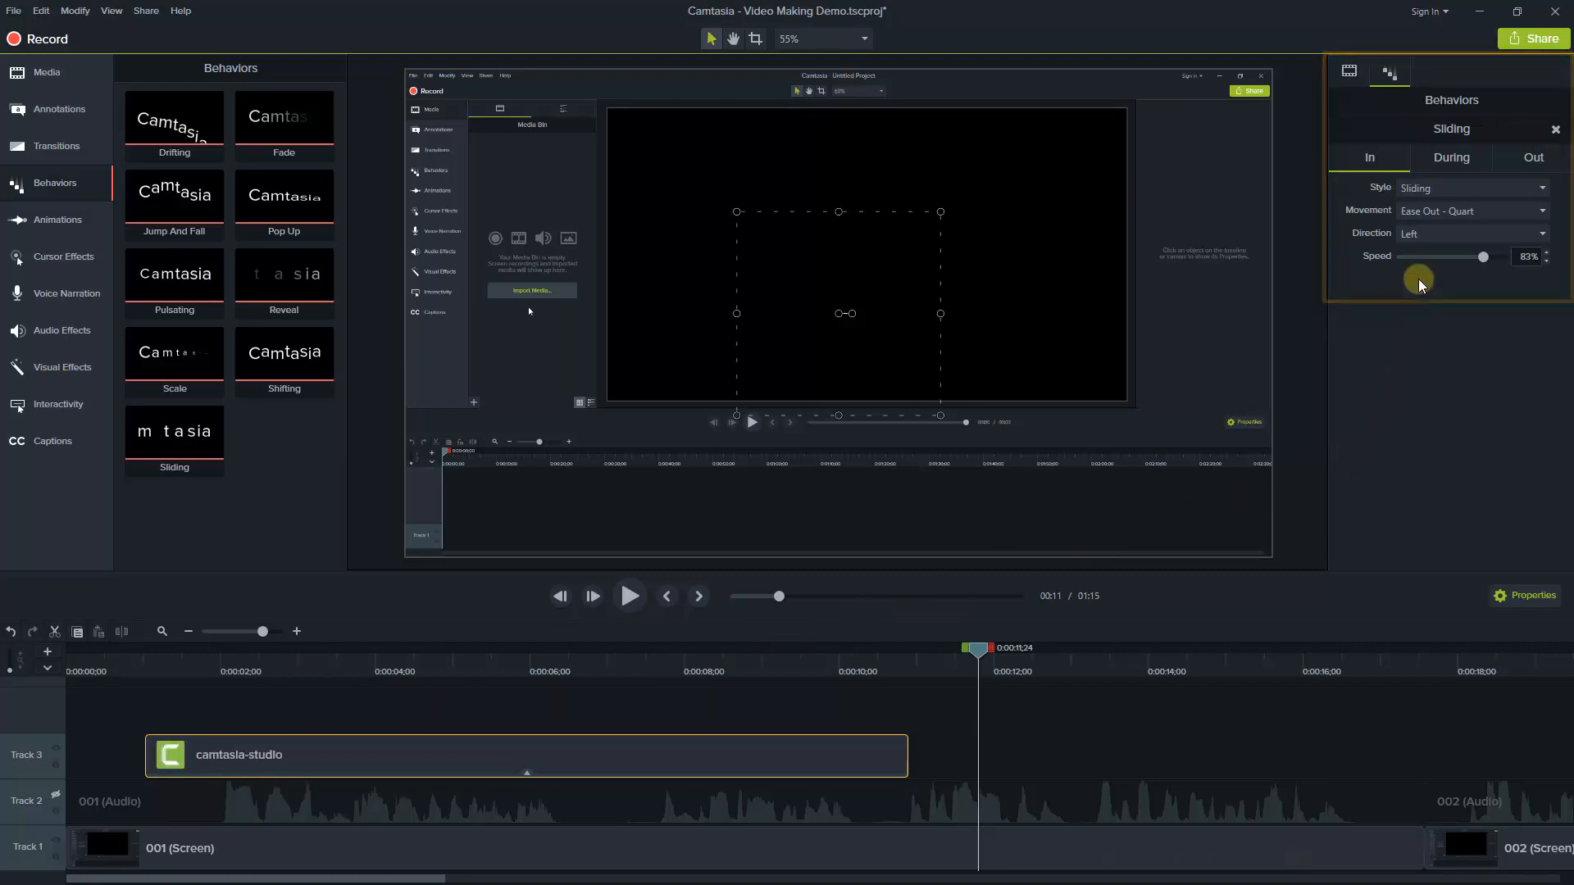
left_click(1348, 73)
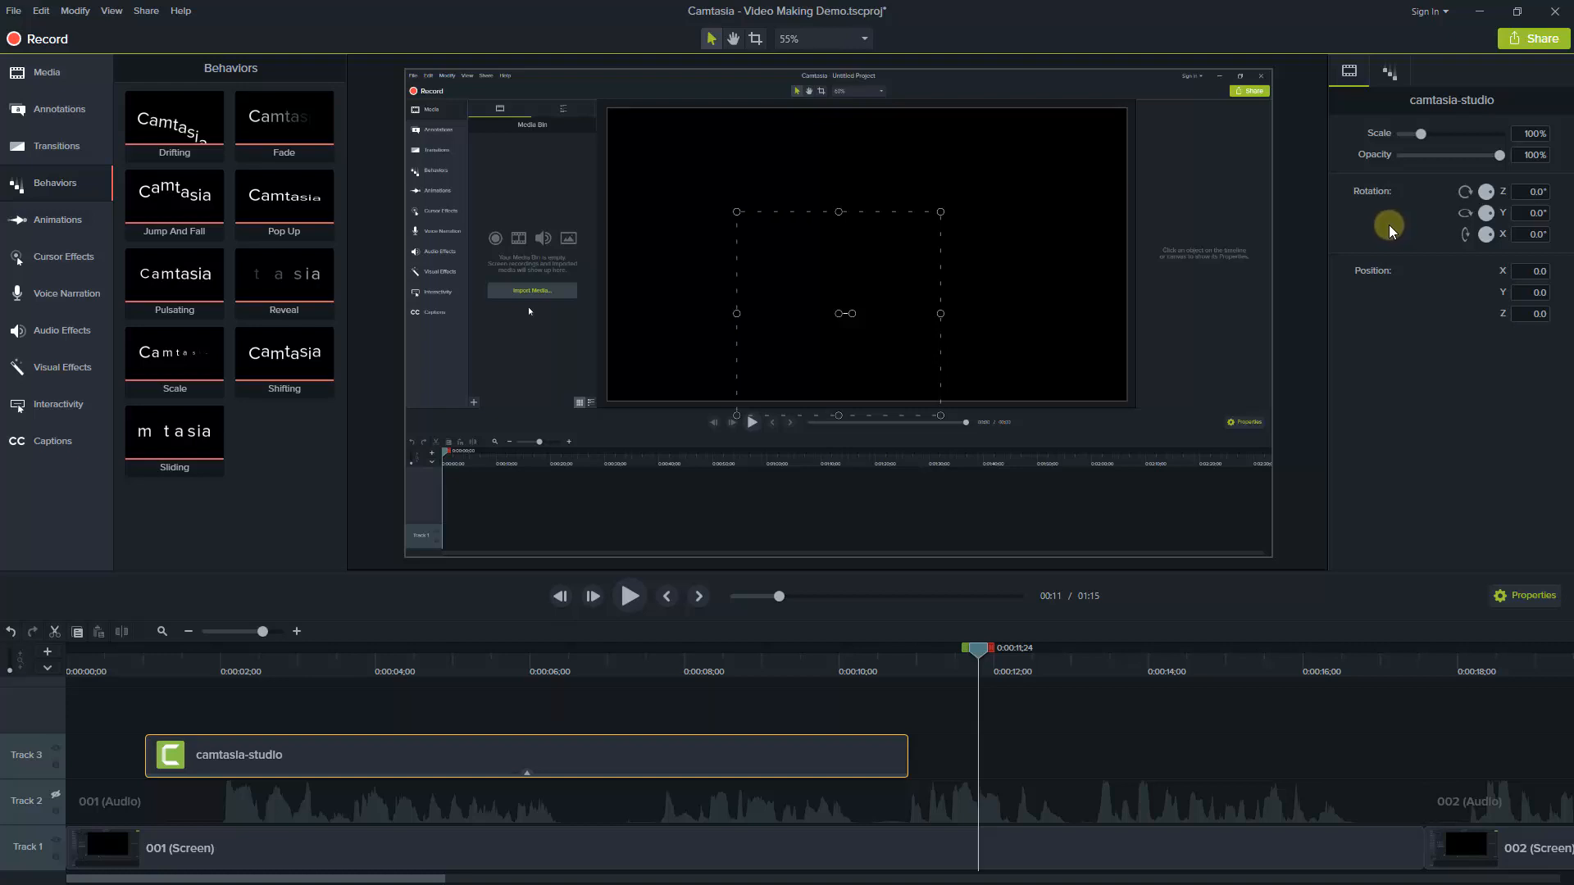
left_click(1388, 74)
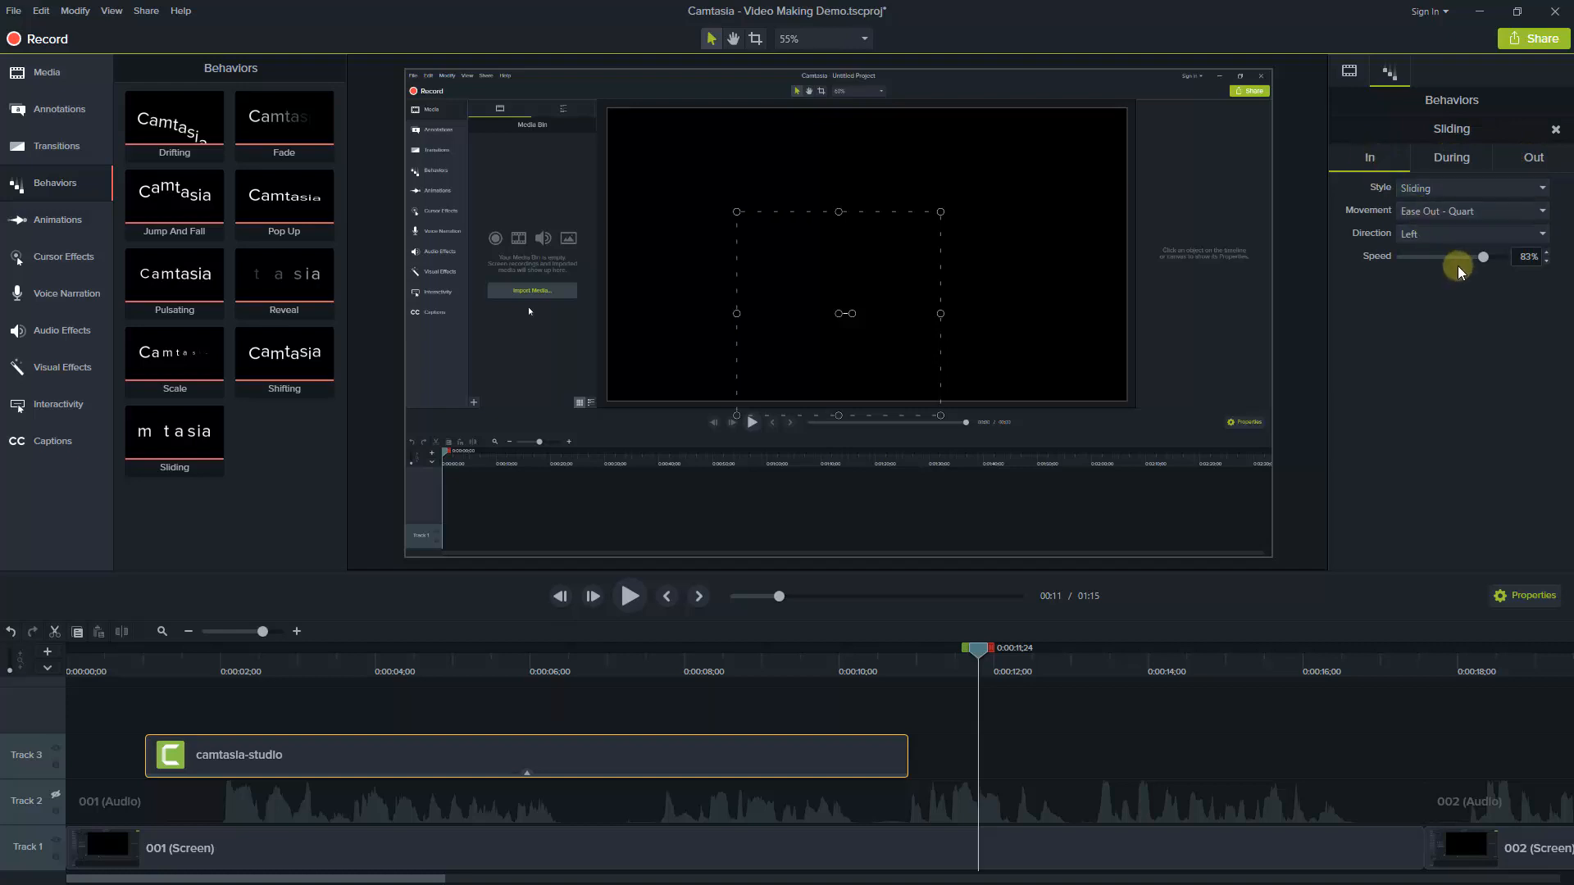
left_click(1523, 257)
Set the During style of the image's Sliding behavior to None
left_click(1447, 159)
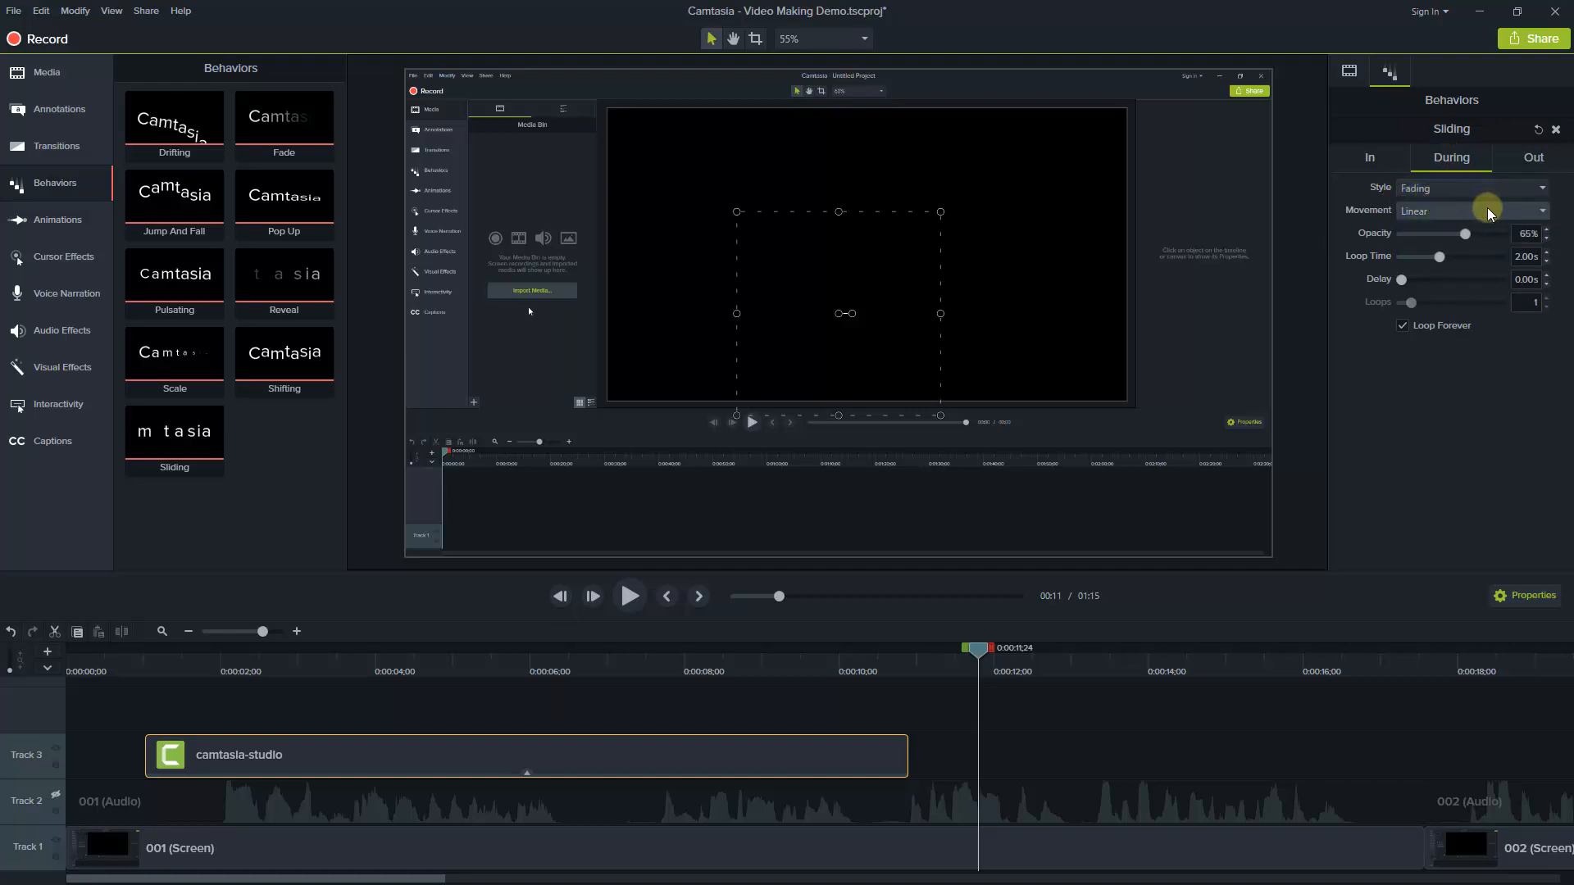
left_click(1542, 189)
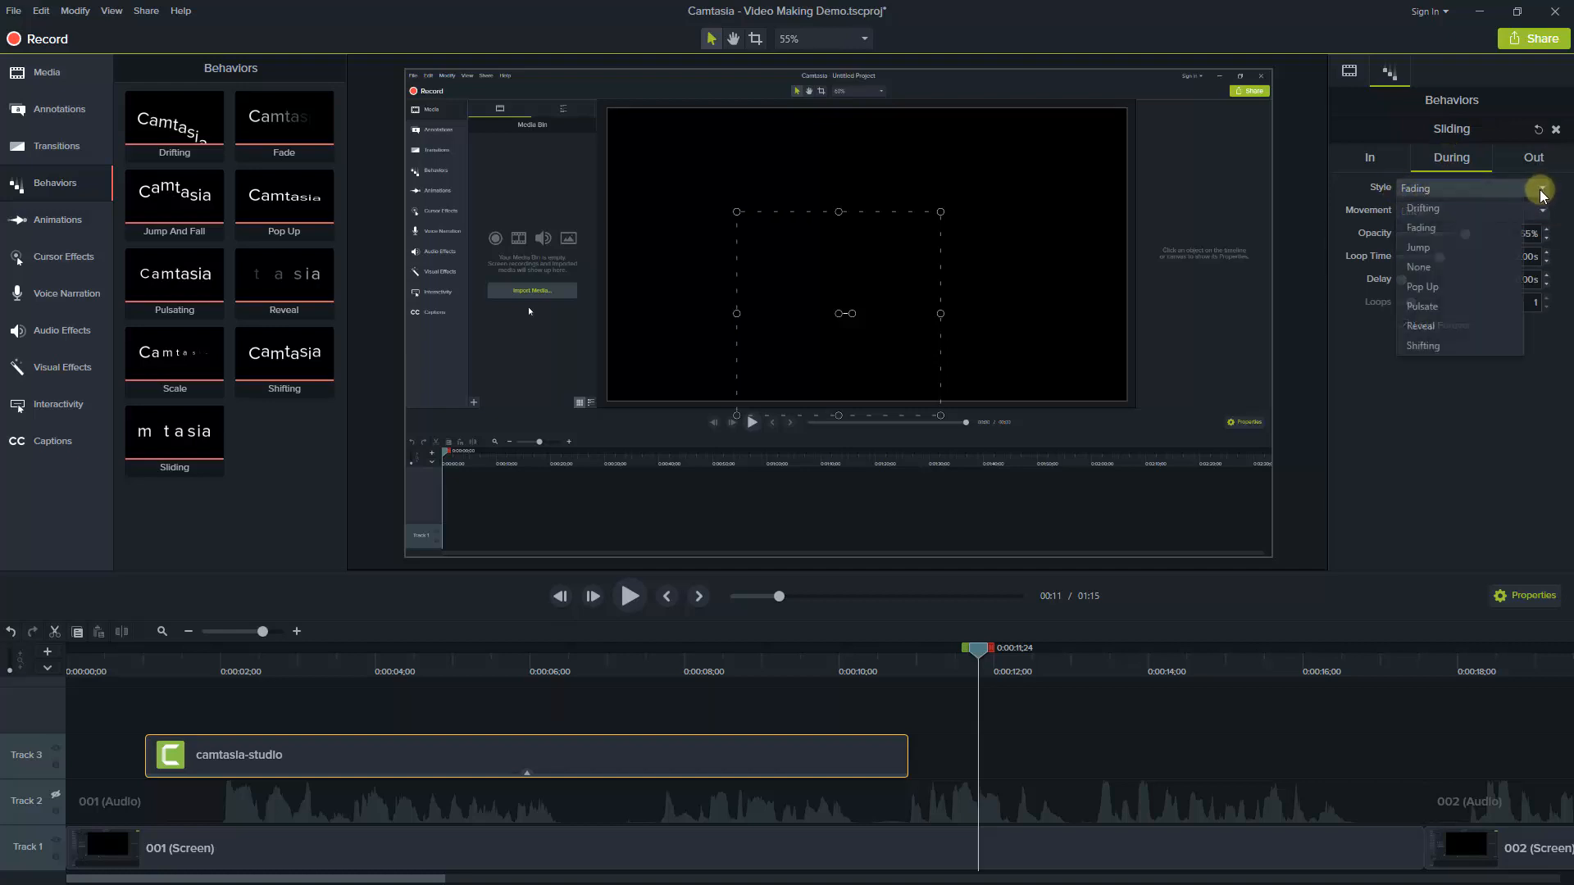
left_click(1418, 267)
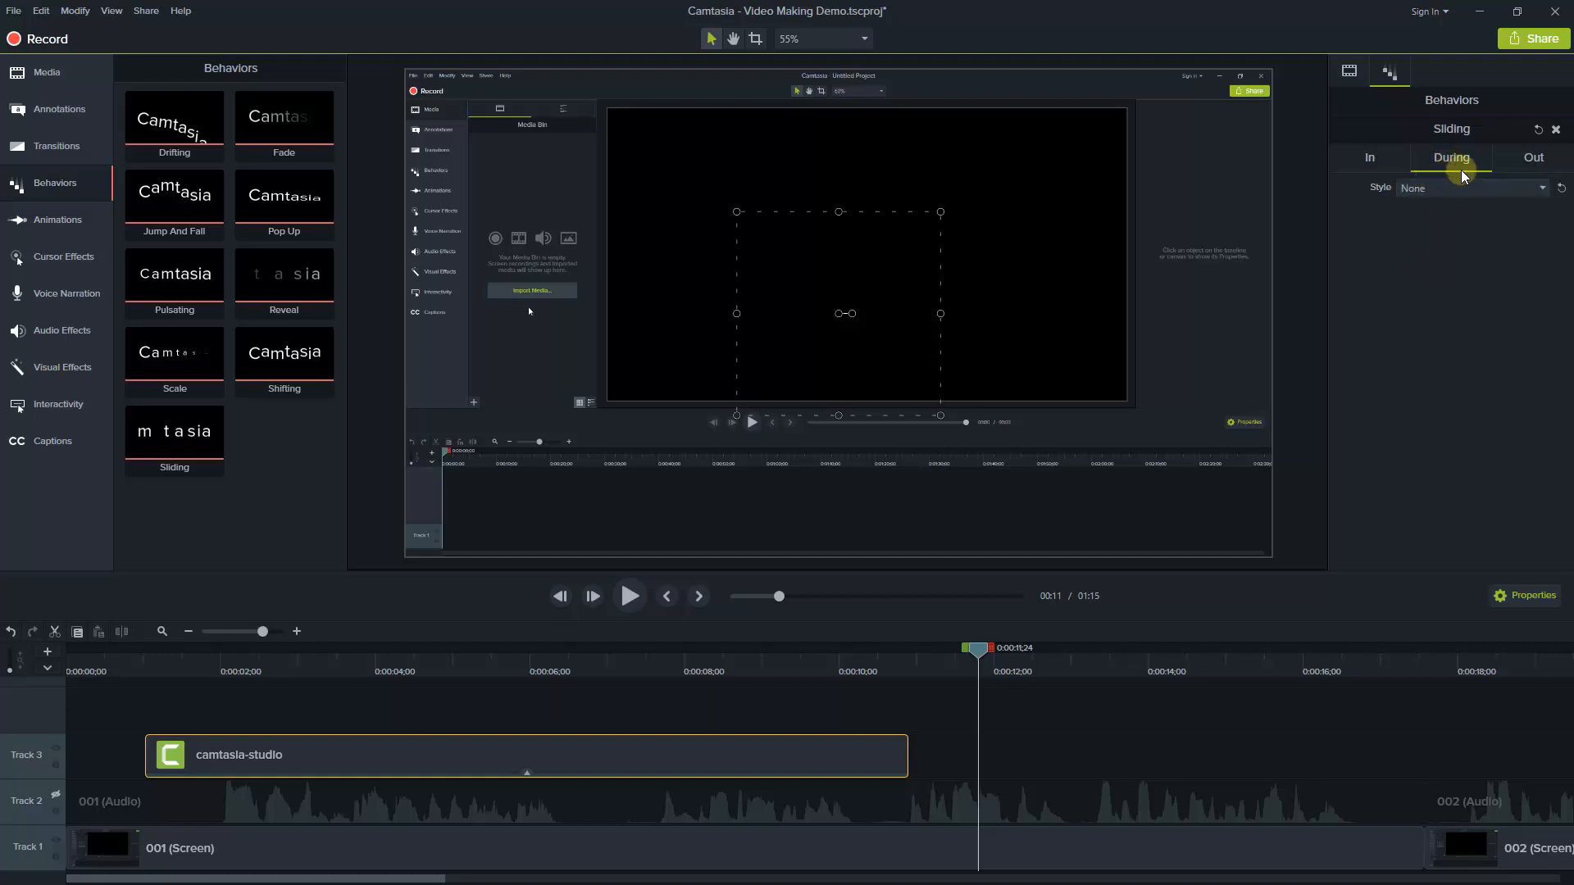
Set the Out phase of the Sliding behavior to direction Left with a speed of 50%
left_click(1534, 161)
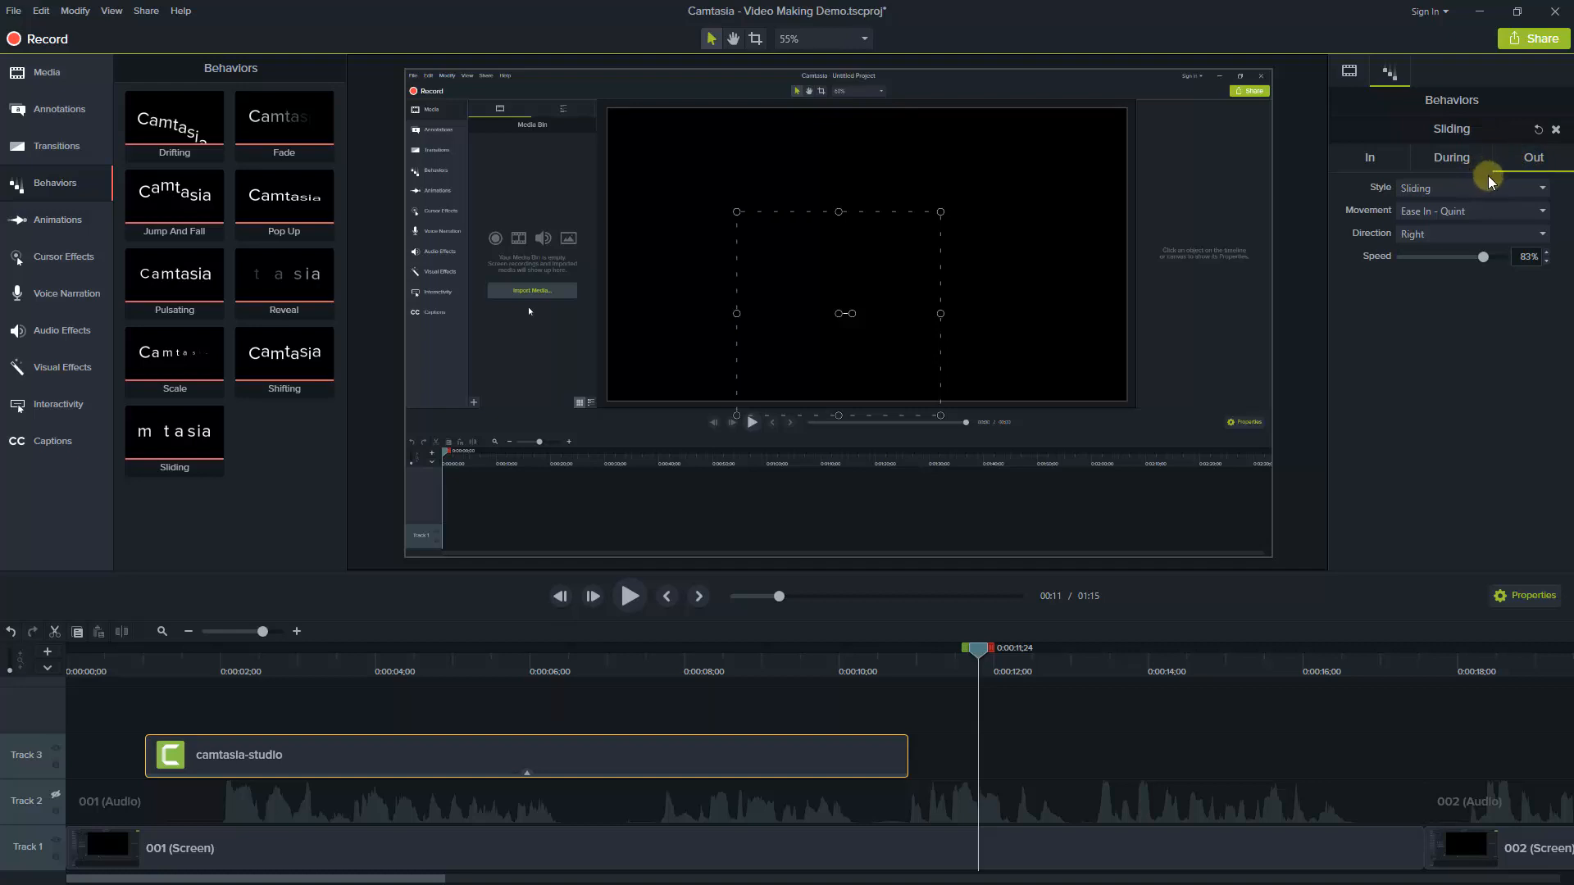
left_click(1541, 236)
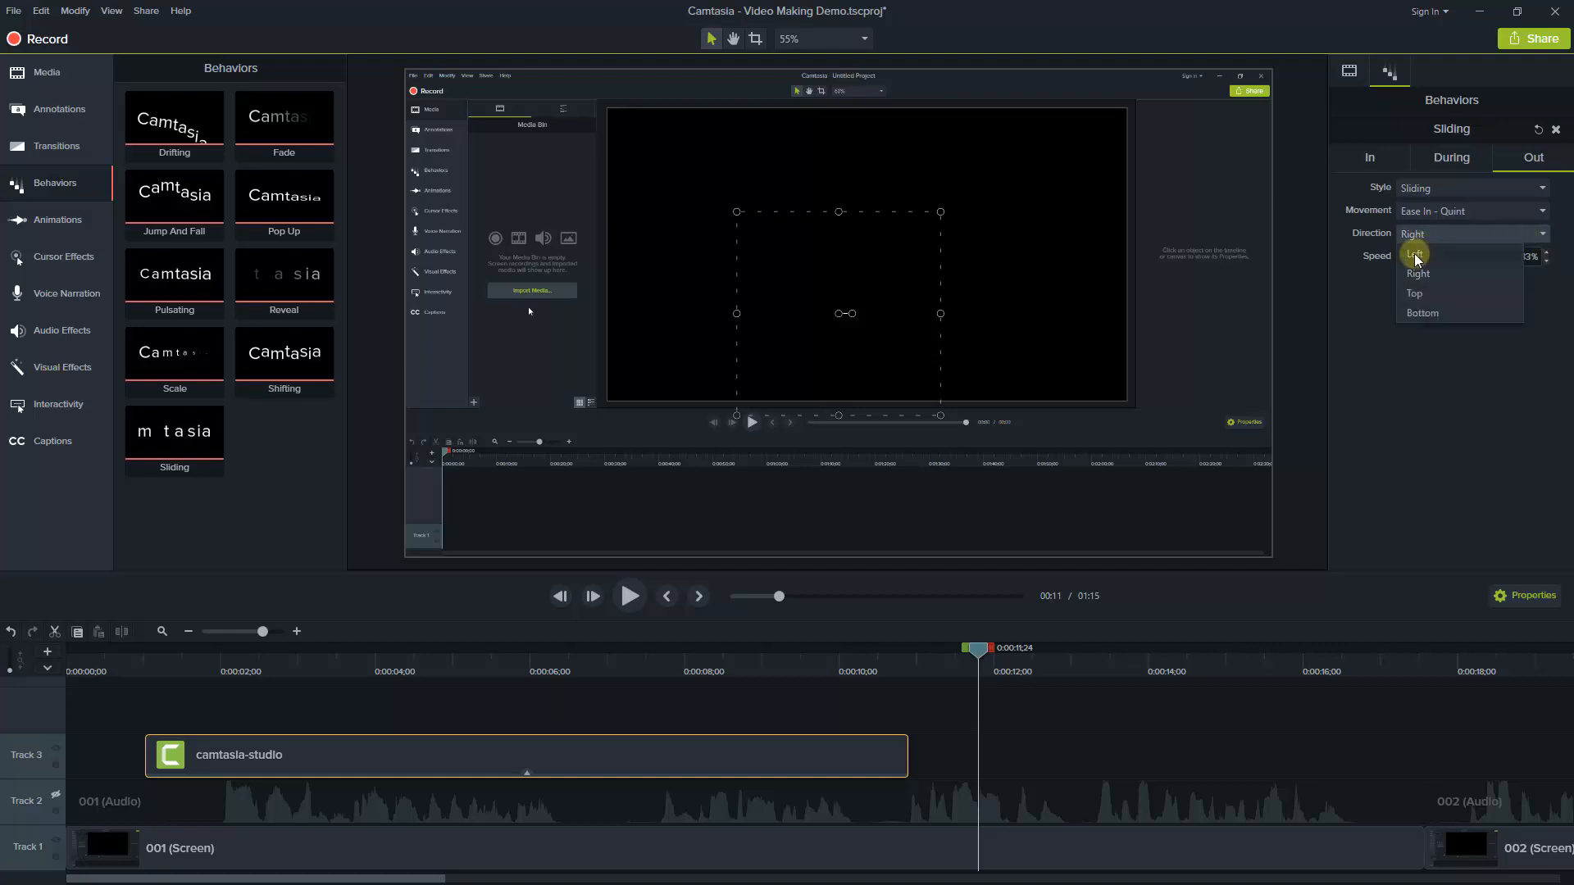
left_click(1414, 254)
left_click(1517, 256)
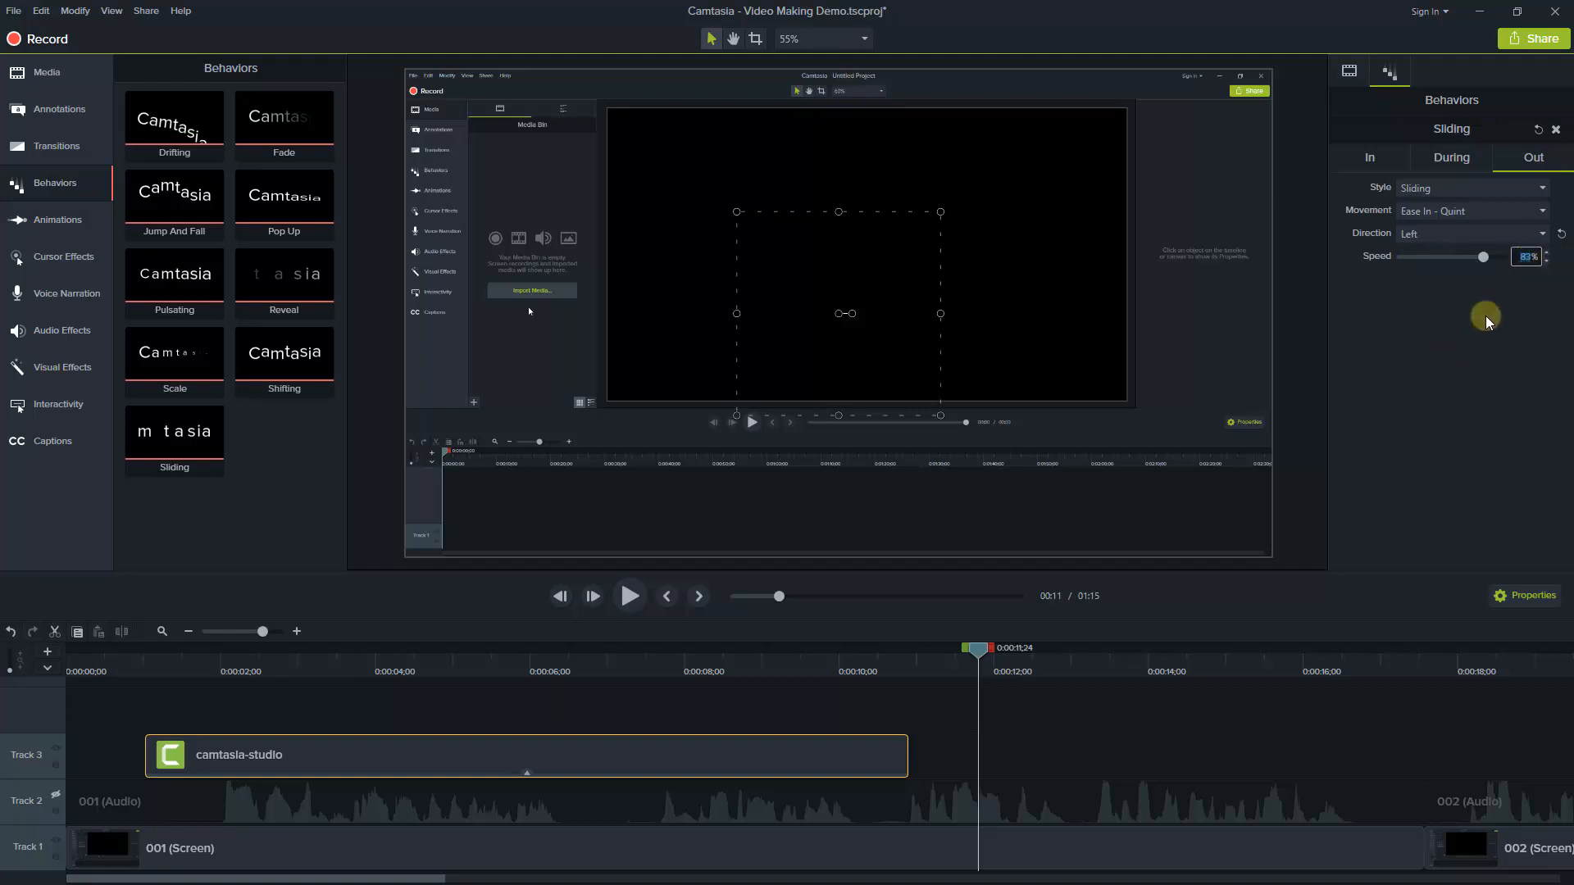
type("50")
With the playhead at 0:00:05;07, shrink the logo to about half size and place it above the recorded Media Bin's import icons
left_click(467, 669)
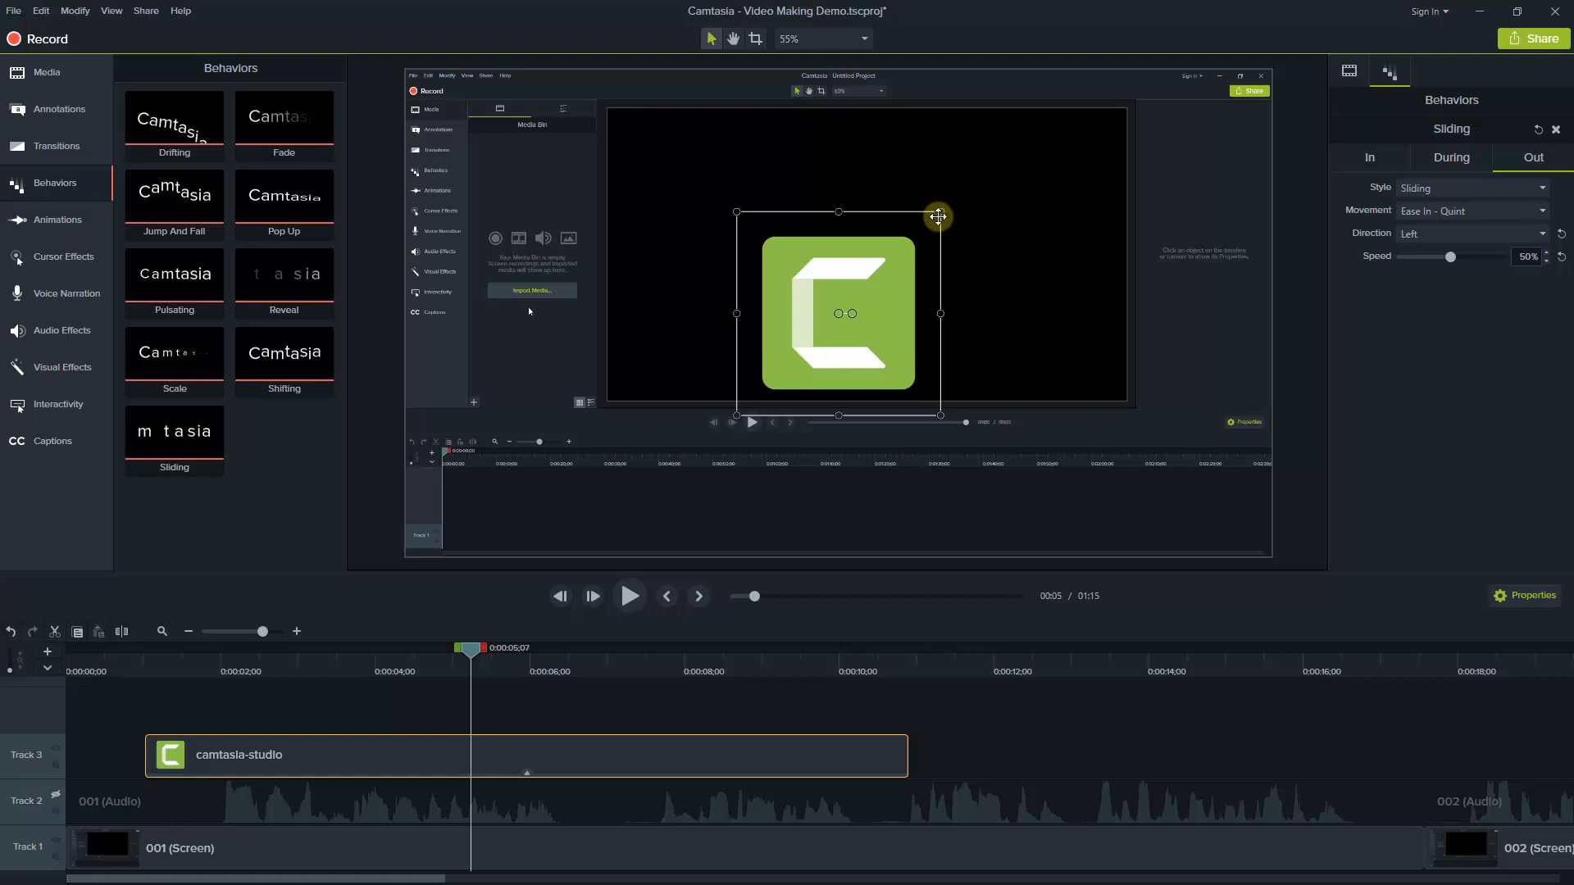
left_click_drag(941, 212, 838, 313)
left_click_drag(790, 361, 534, 186)
left_click_drag(483, 245, 488, 232)
left_click_drag(535, 179, 539, 180)
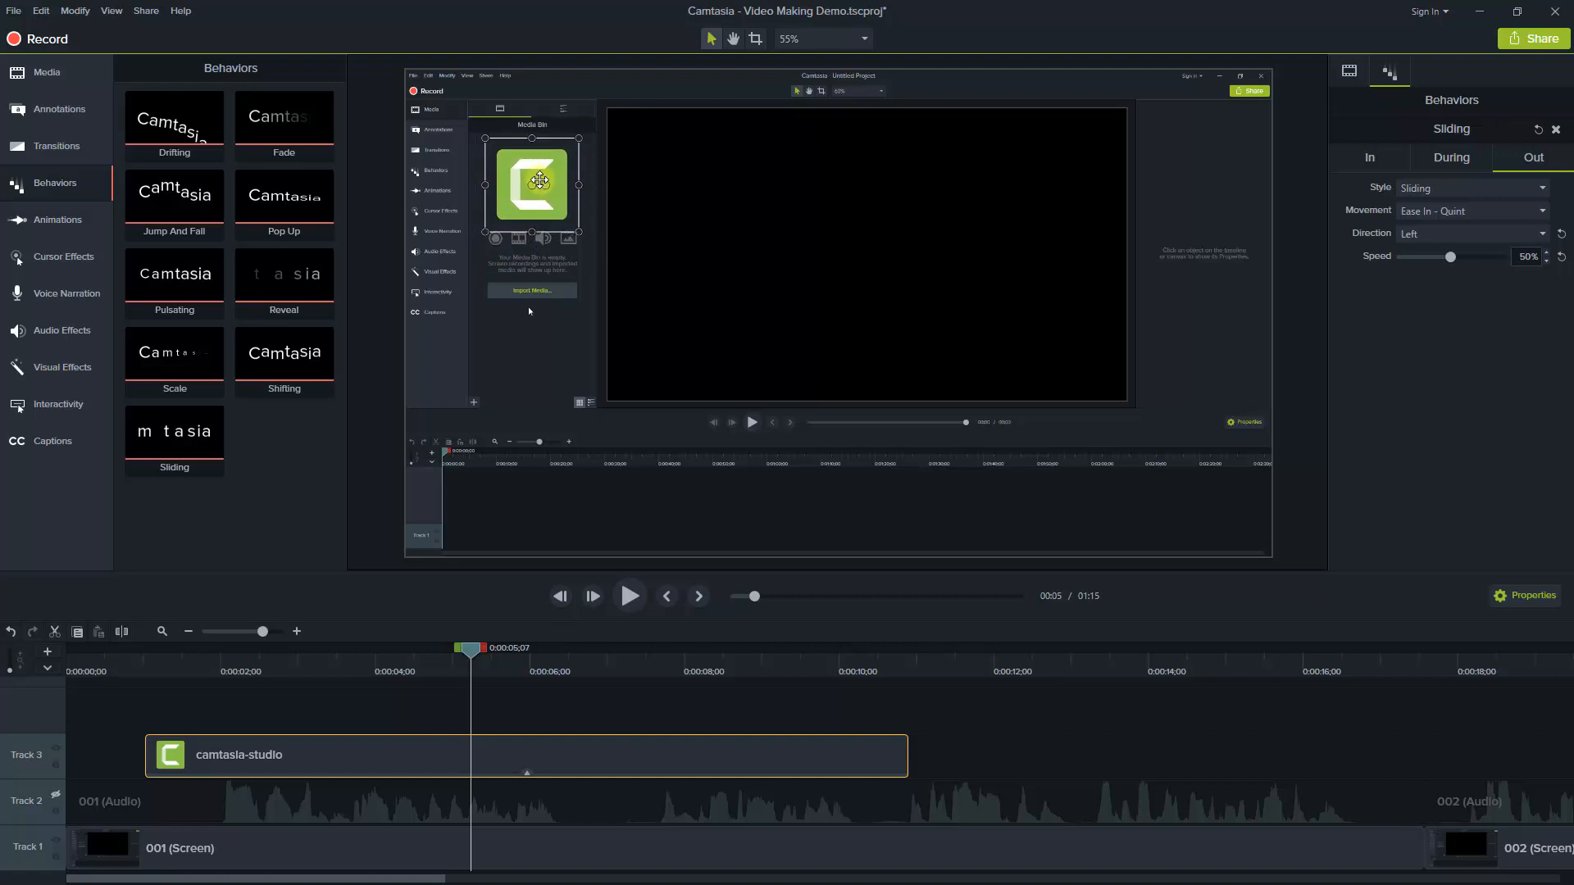
Play the timeline from near the start to 0:00:12;16 to check the logo's slide in and out
left_click(89, 659)
key("space")
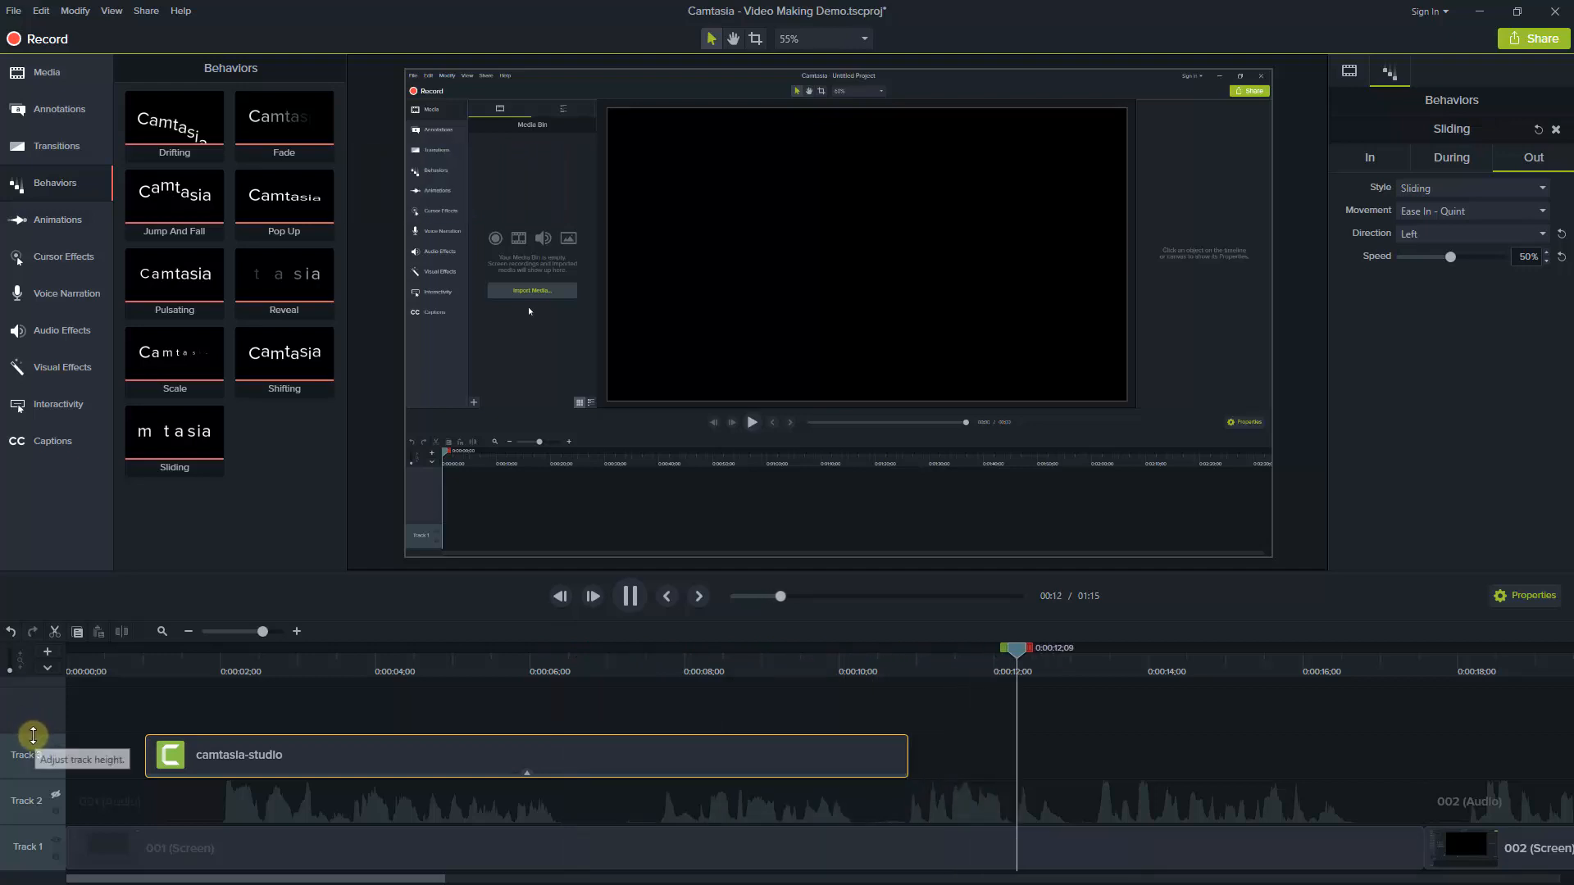
key("space")
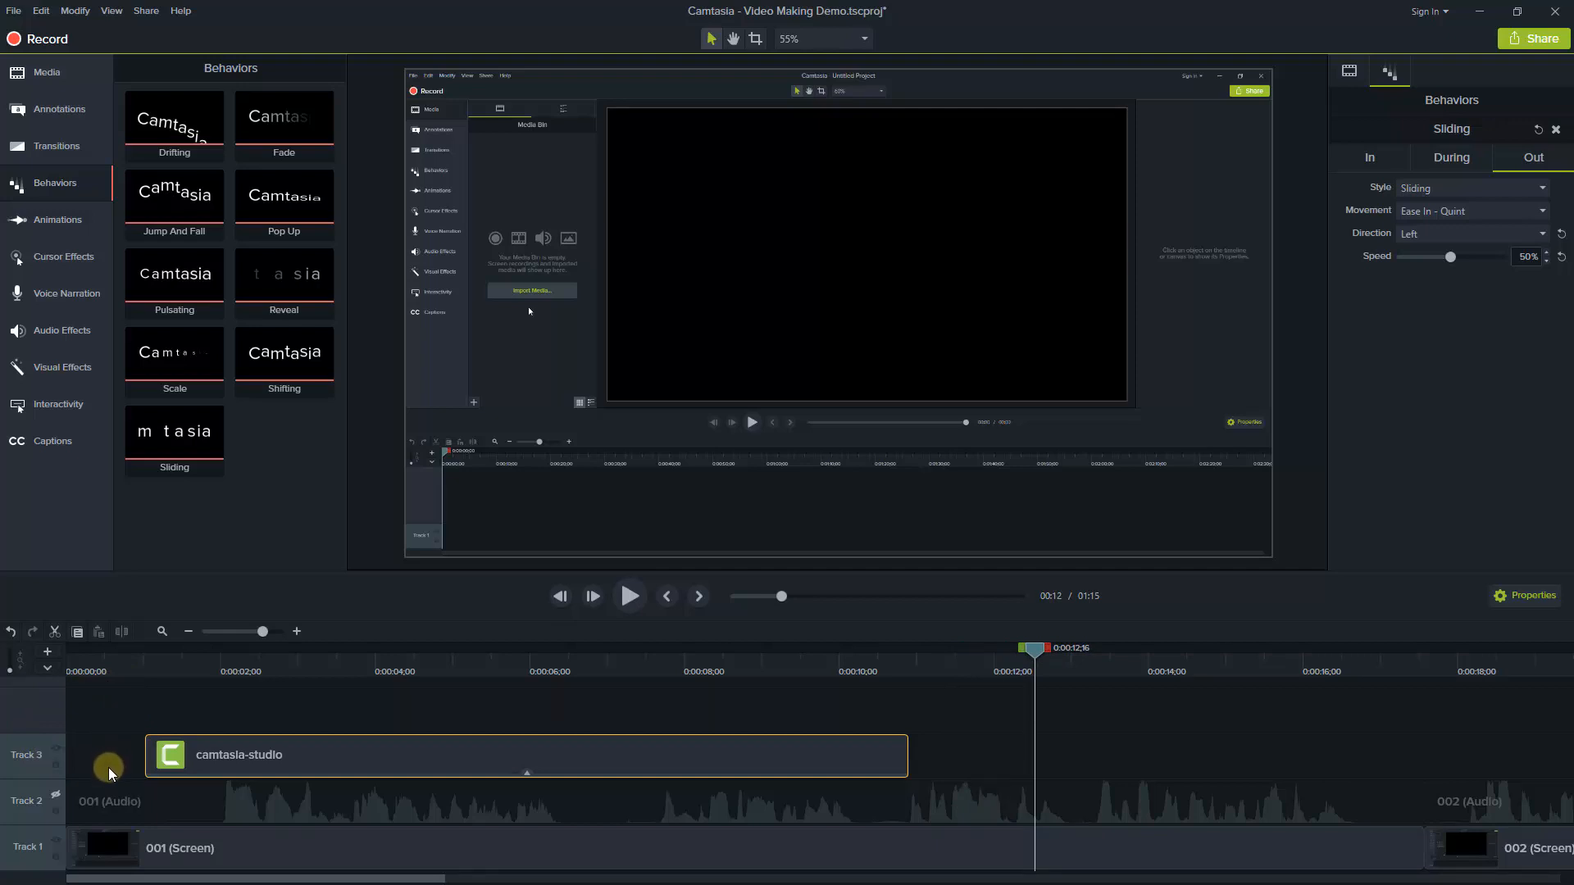
Show callouts of all styles and look through the arrows, shapes, blur and highlight, sketch motion and keystroke annotations
left_click(52, 114)
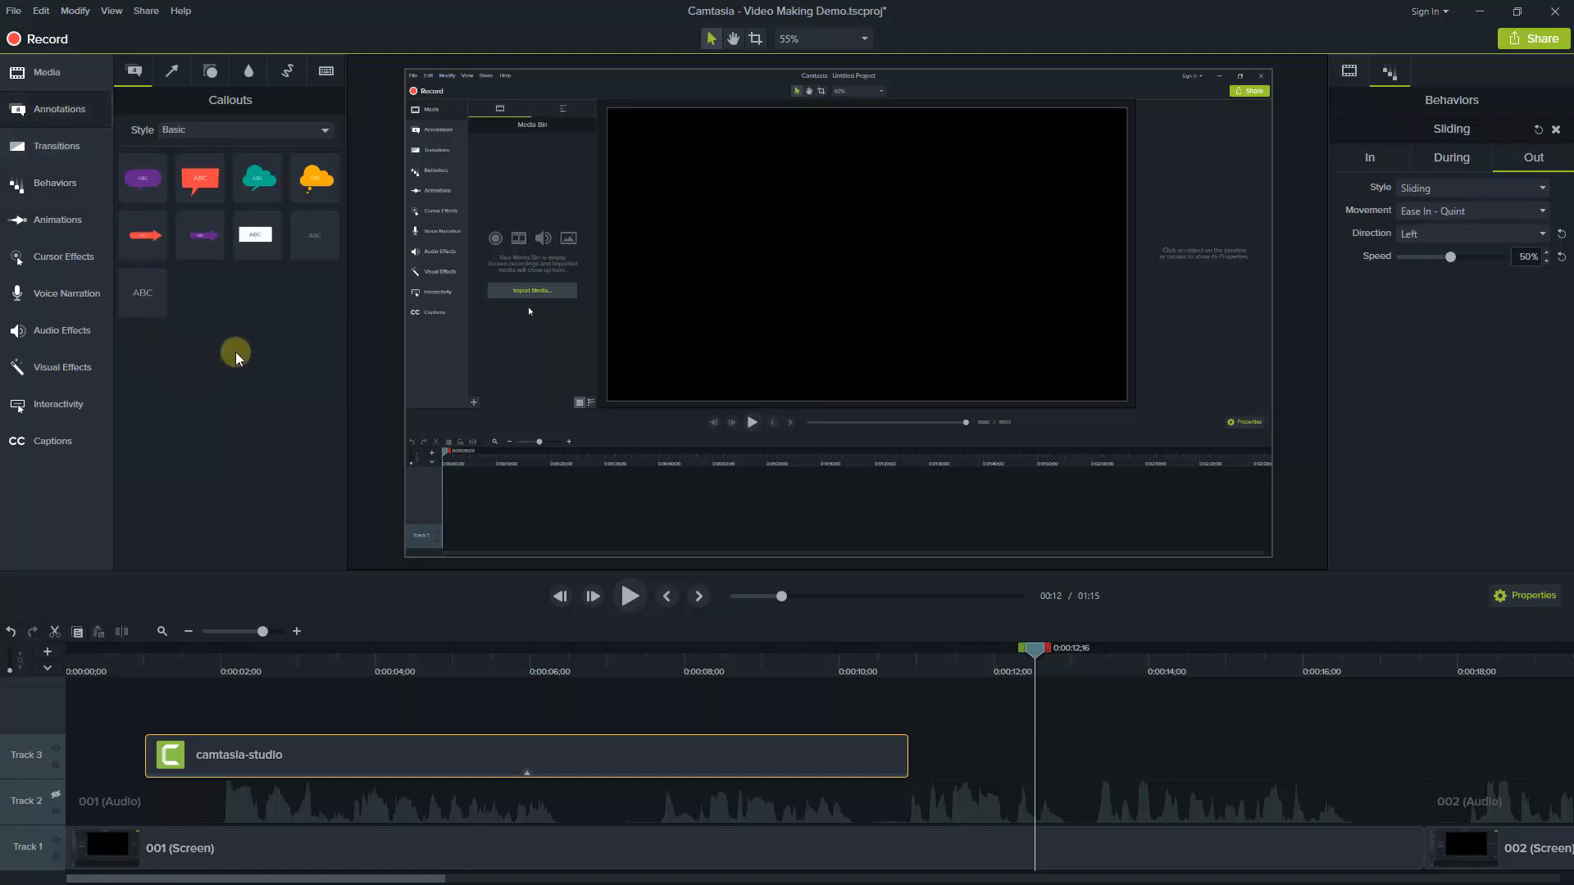
left_click(326, 133)
left_click(273, 154)
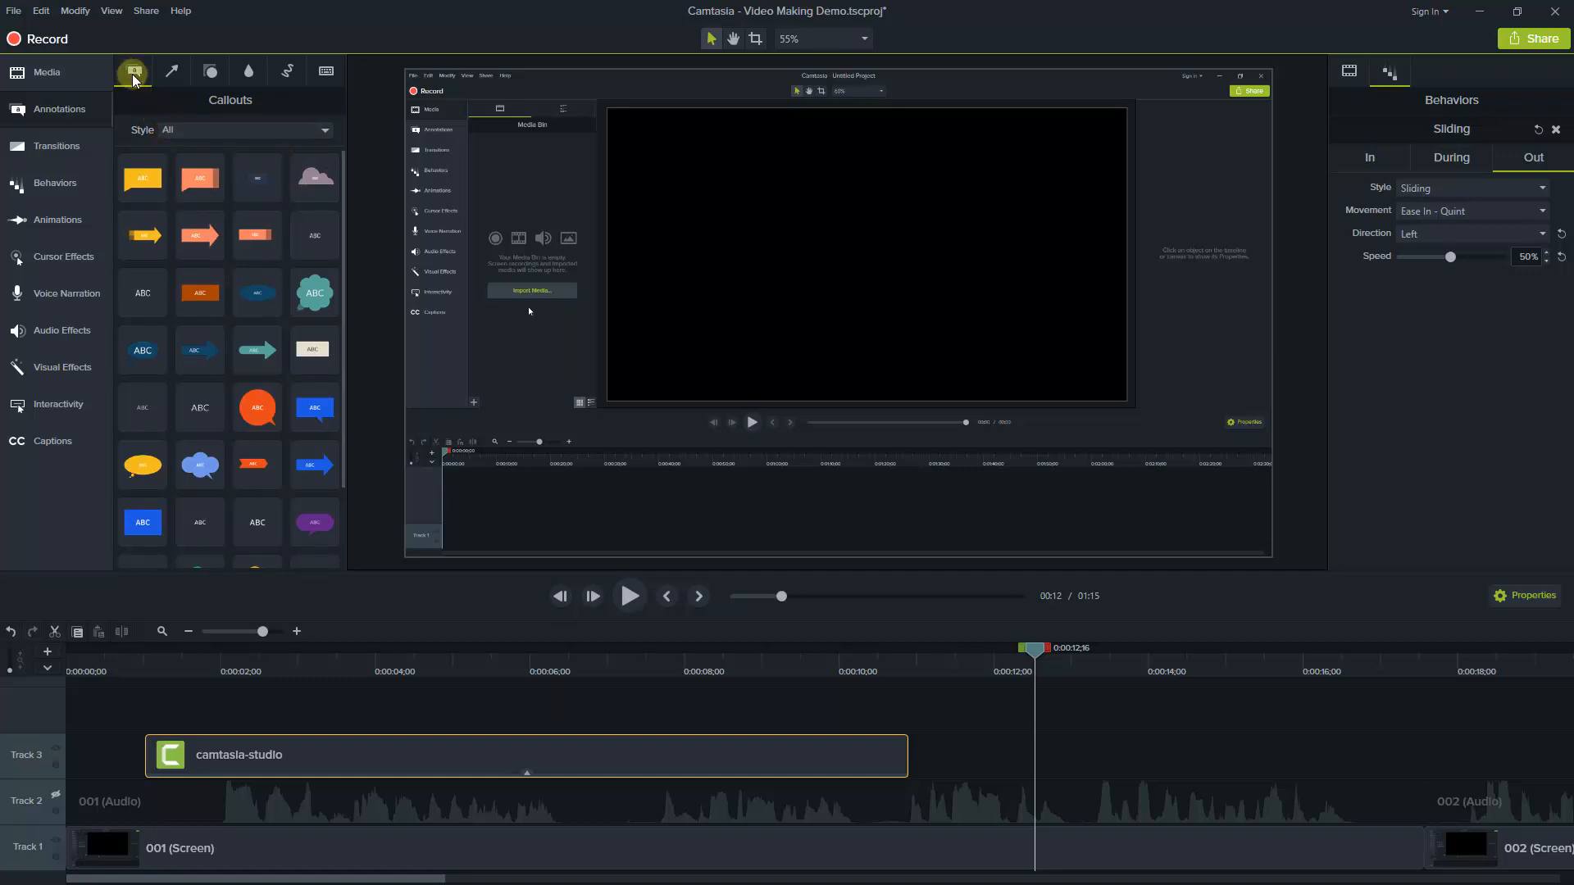
left_click(174, 77)
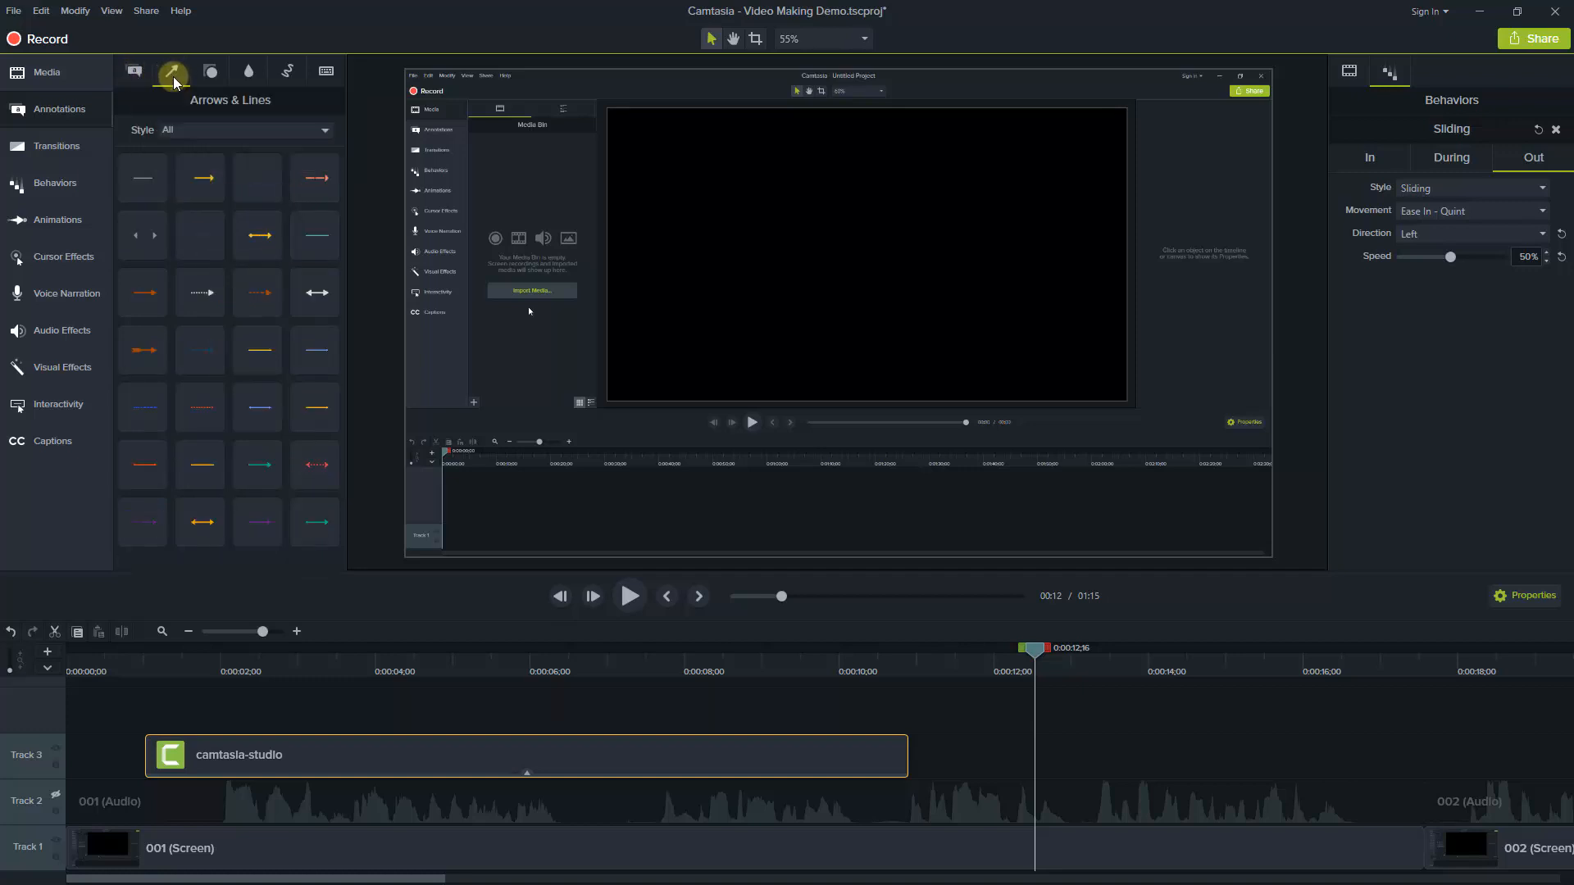
left_click(212, 75)
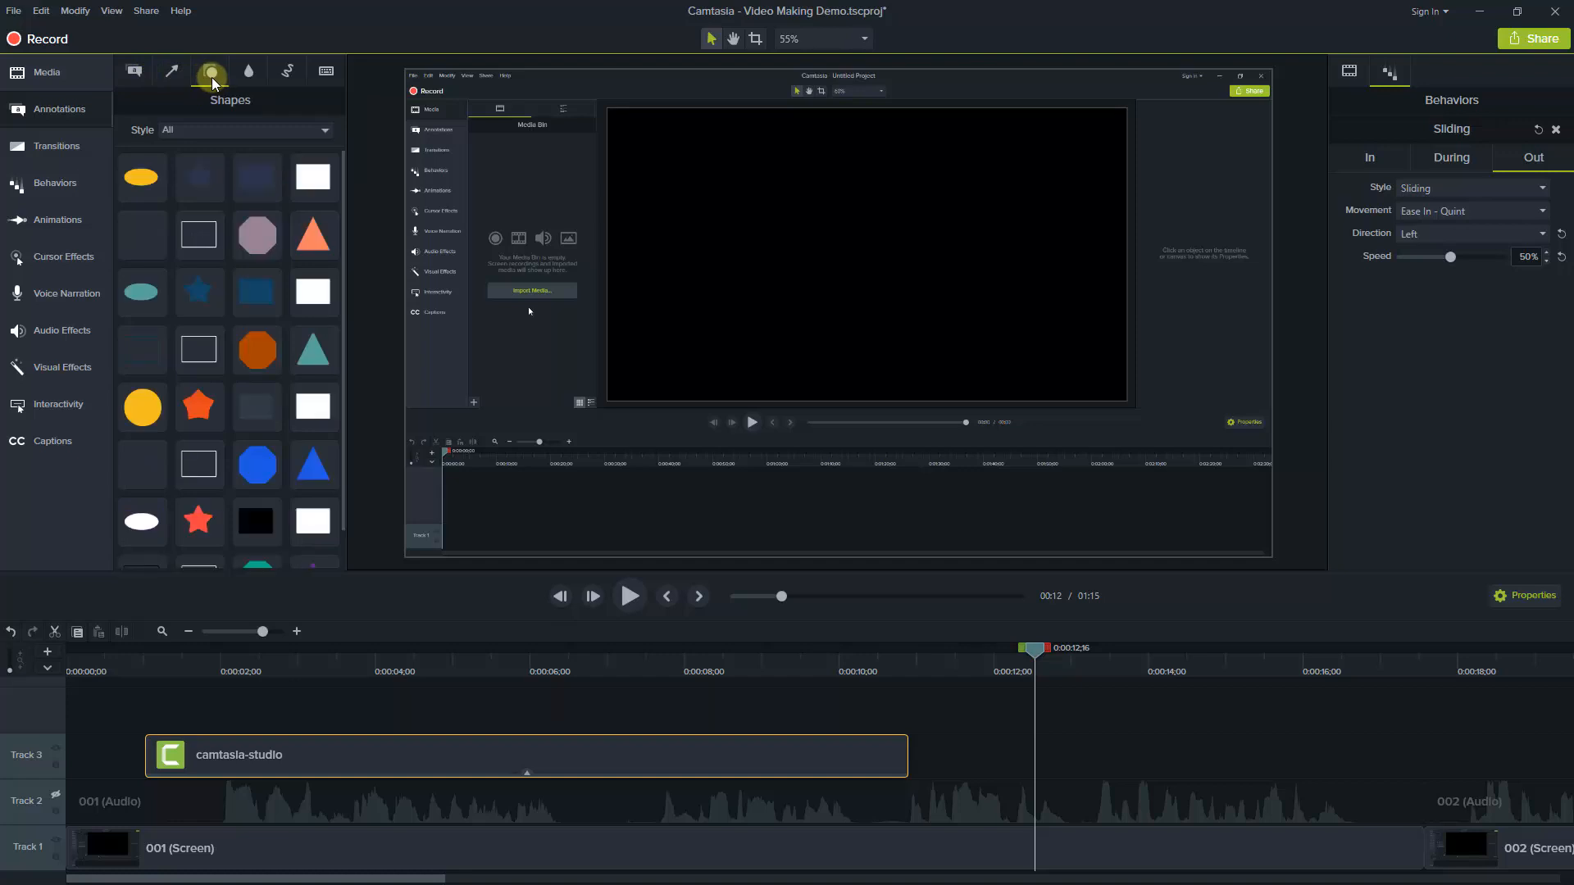
left_click(248, 72)
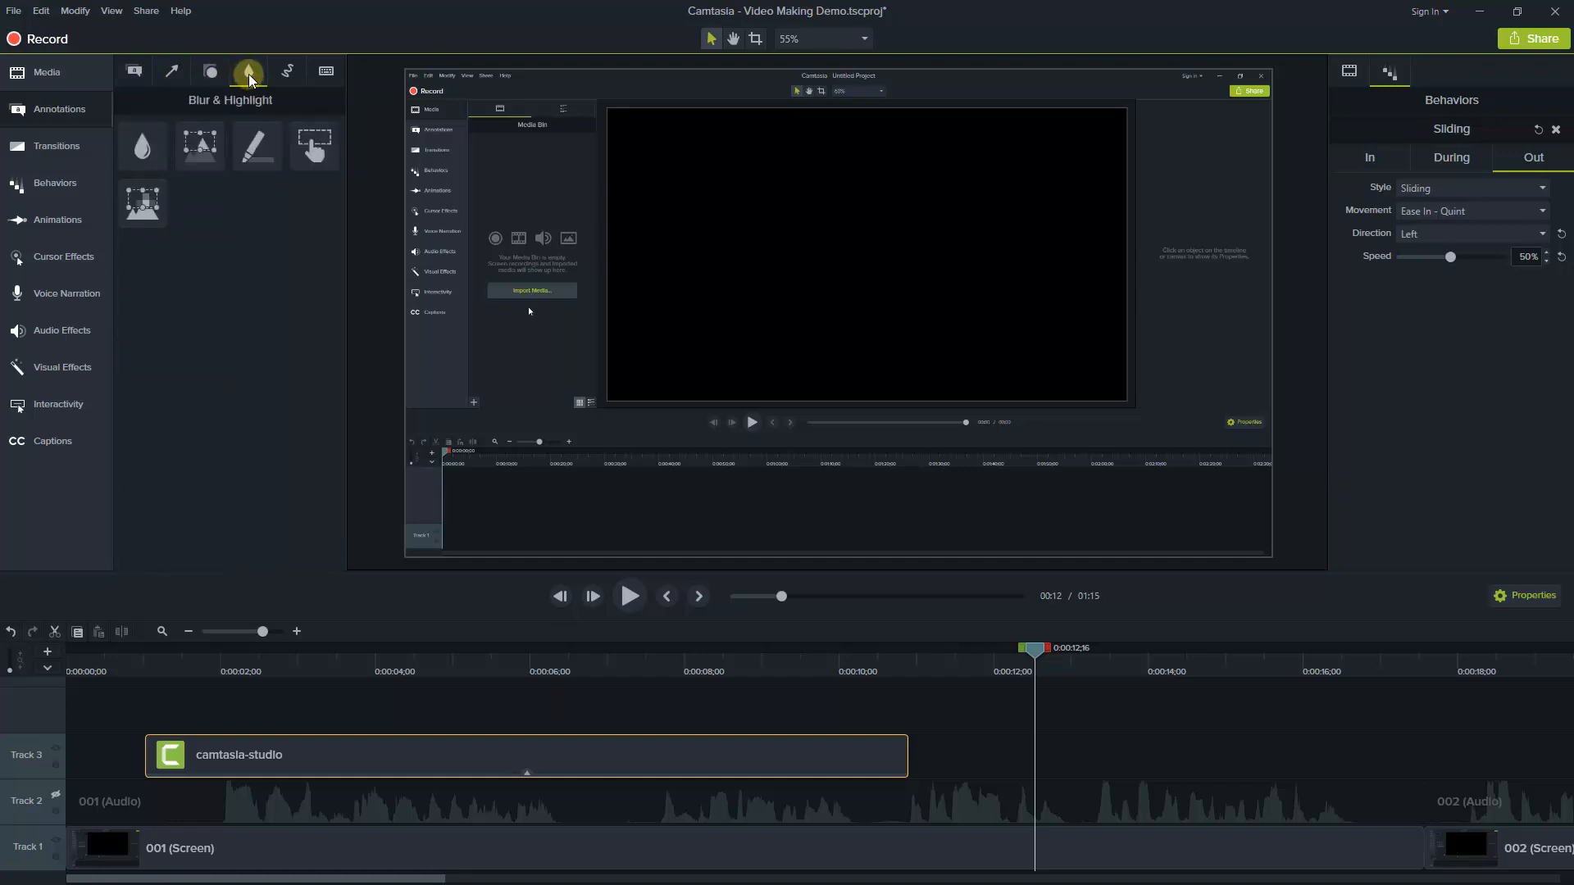
left_click(288, 72)
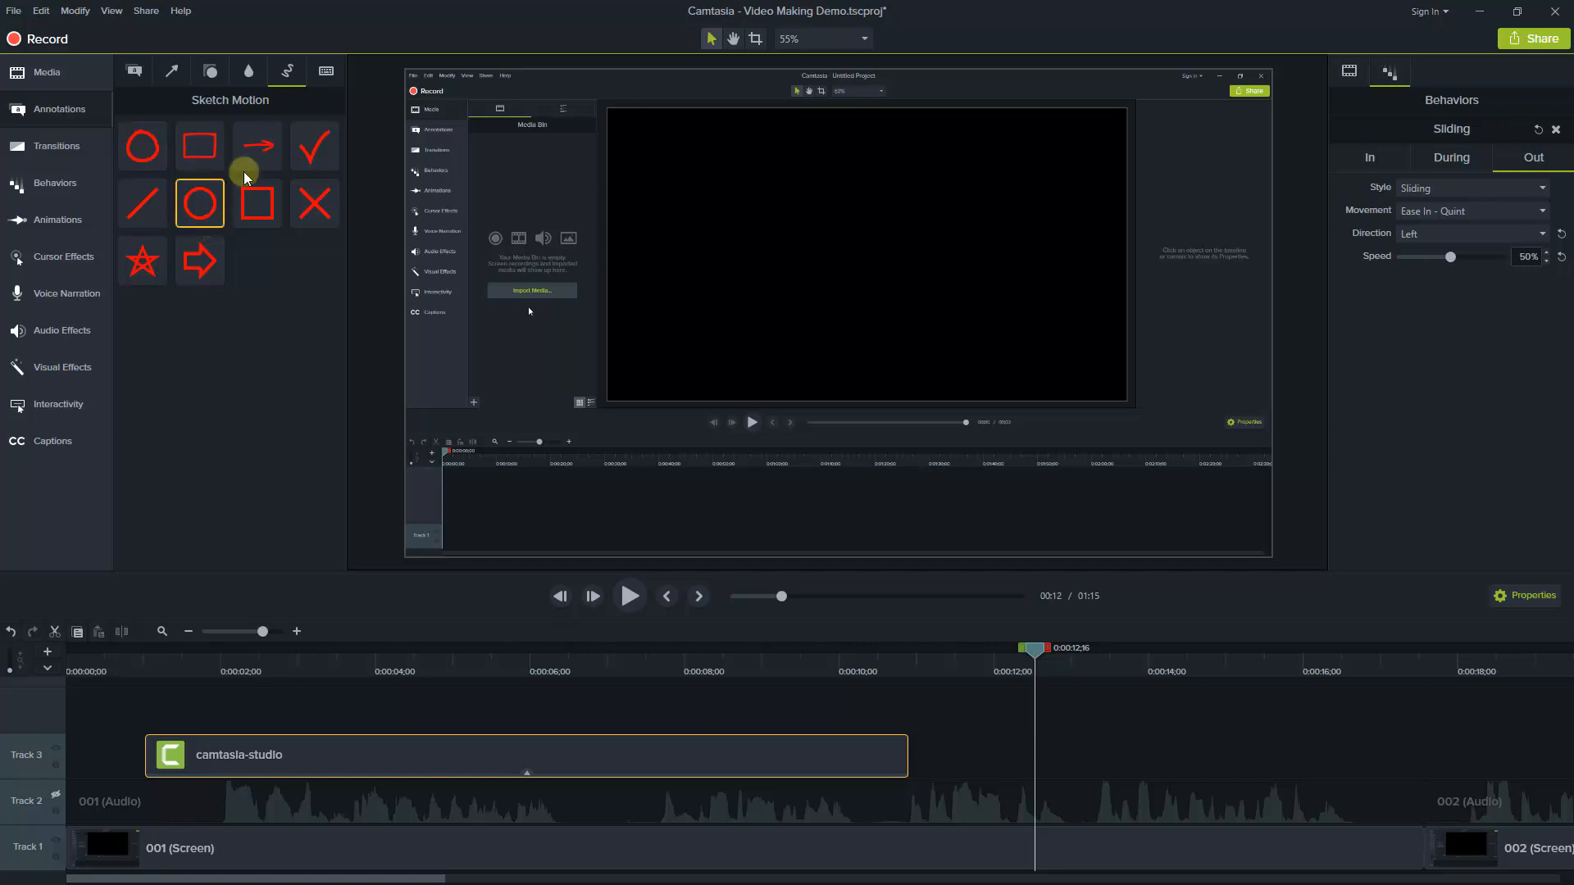
left_click(326, 72)
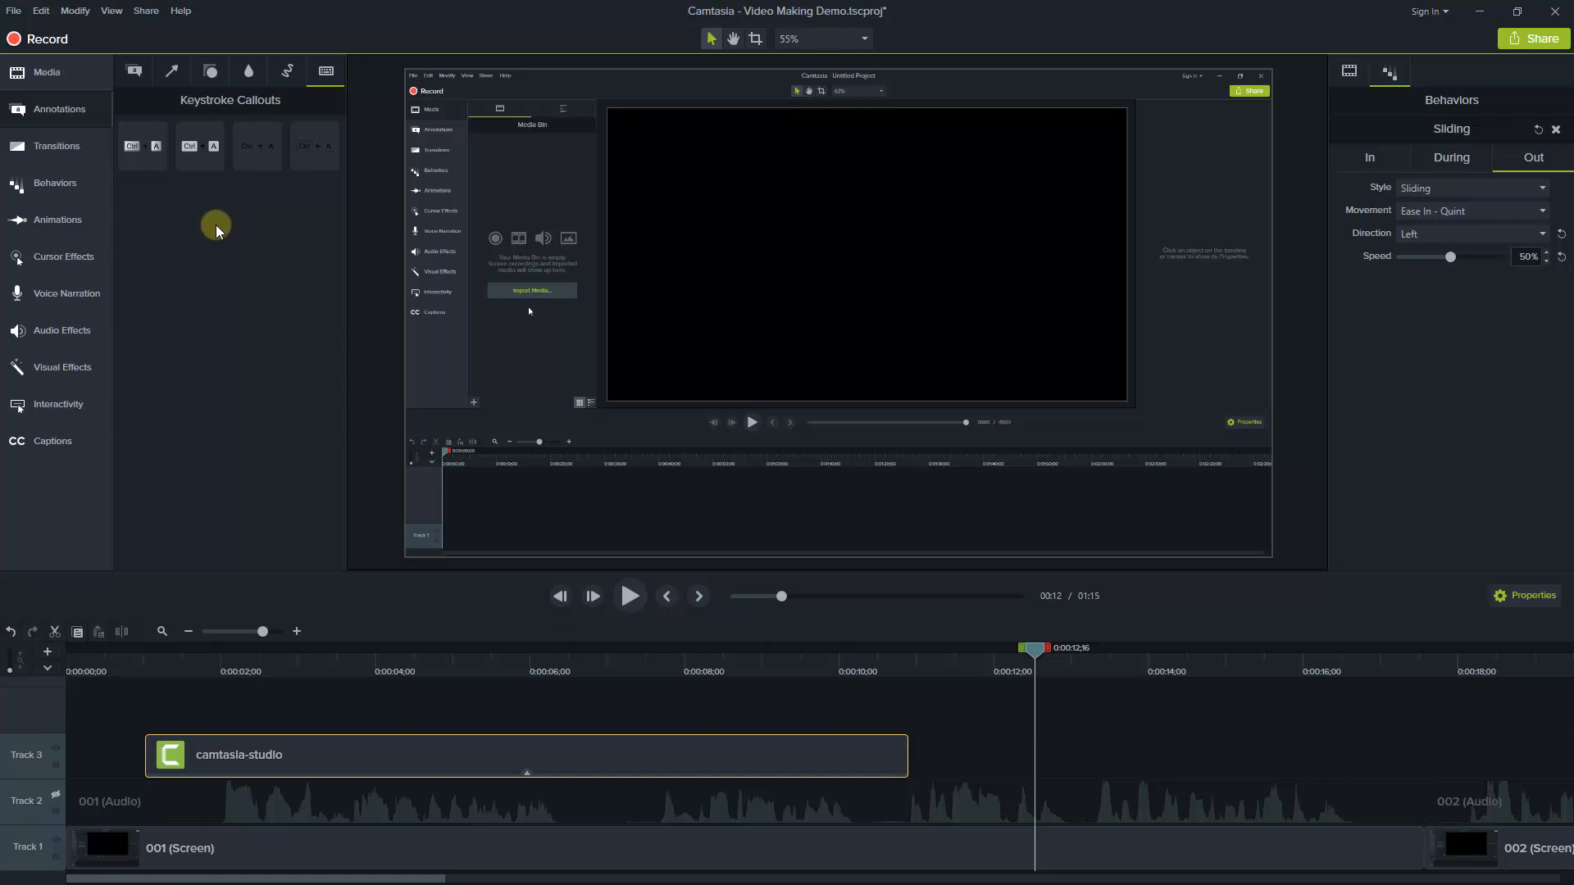
Try a white text rectangle callout on a new Track 4 above the logo, preview it at 0:00:05;10, and delete it
left_click(135, 72)
scroll(341, 478, "down", 2)
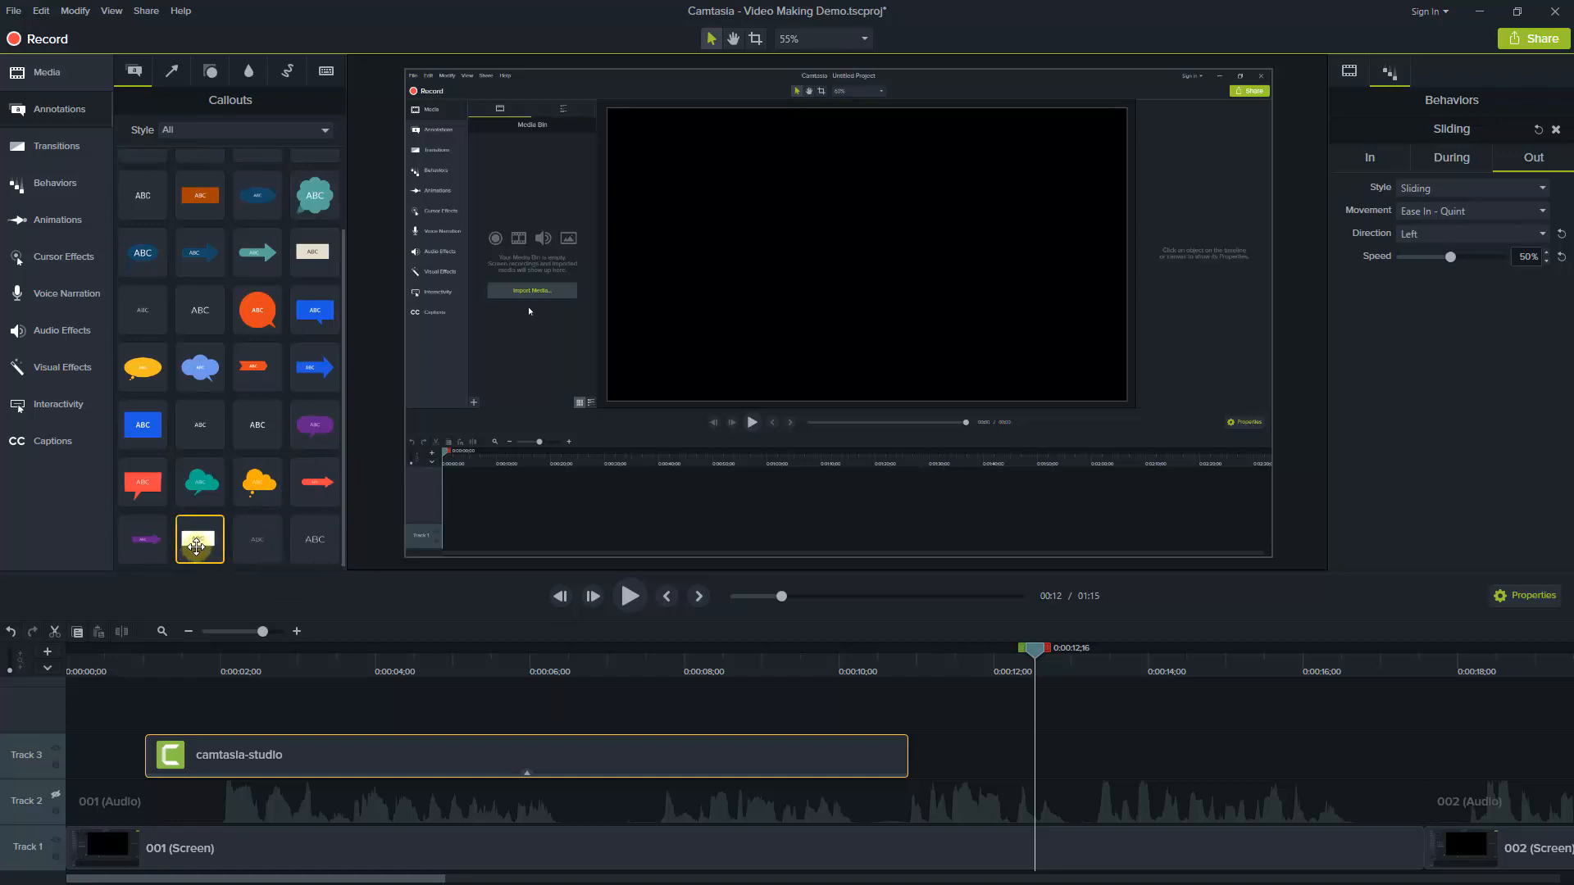
left_click_drag(196, 541, 270, 706)
left_click_drag(360, 661, 478, 672)
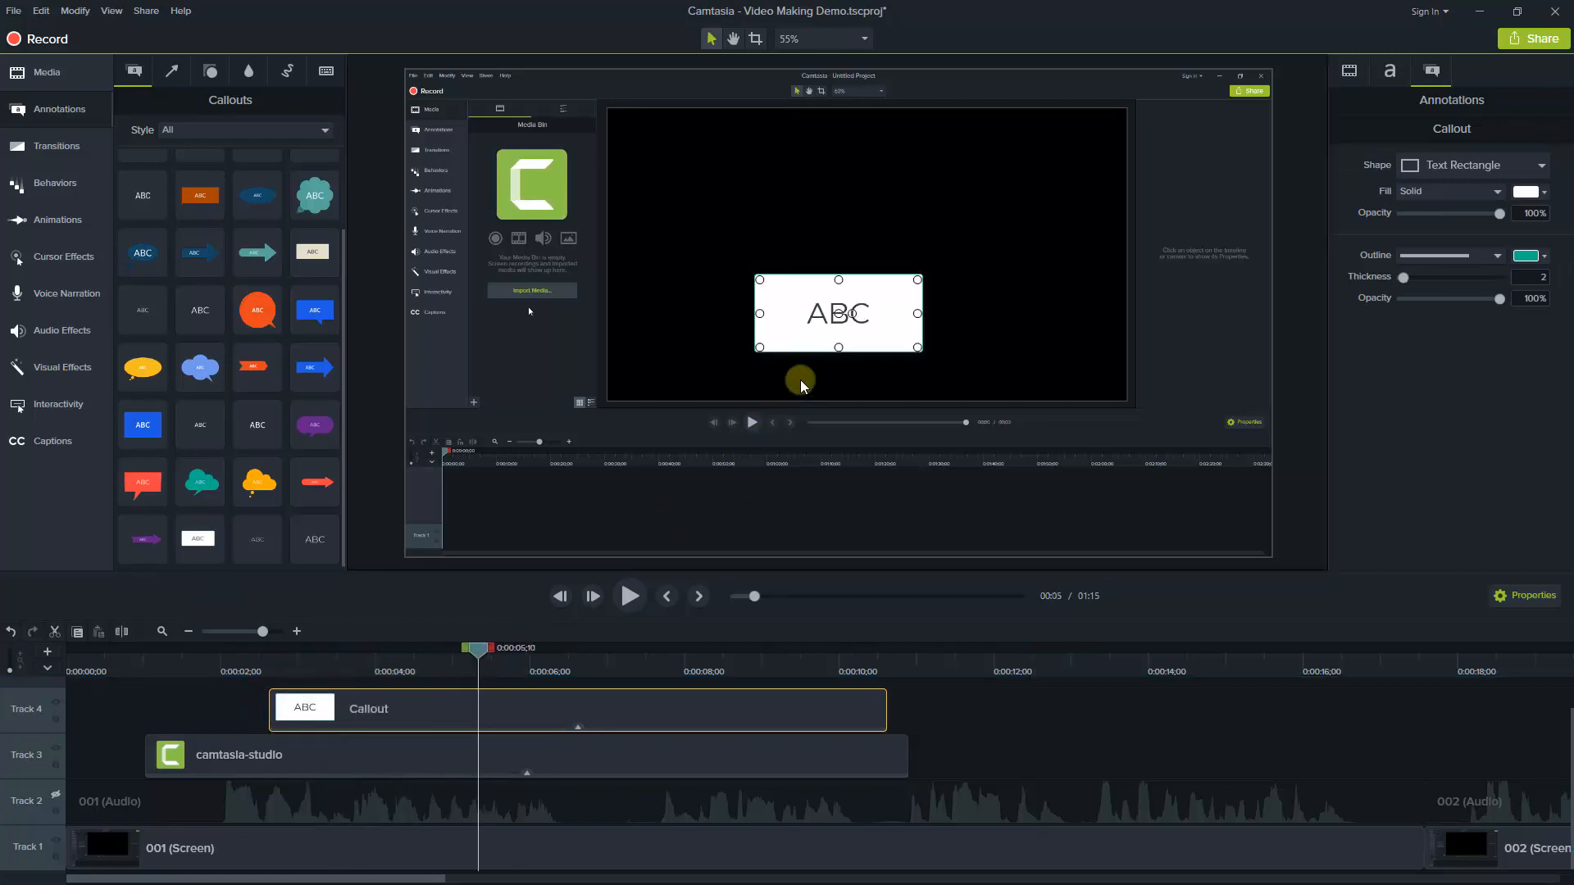
left_click(827, 308)
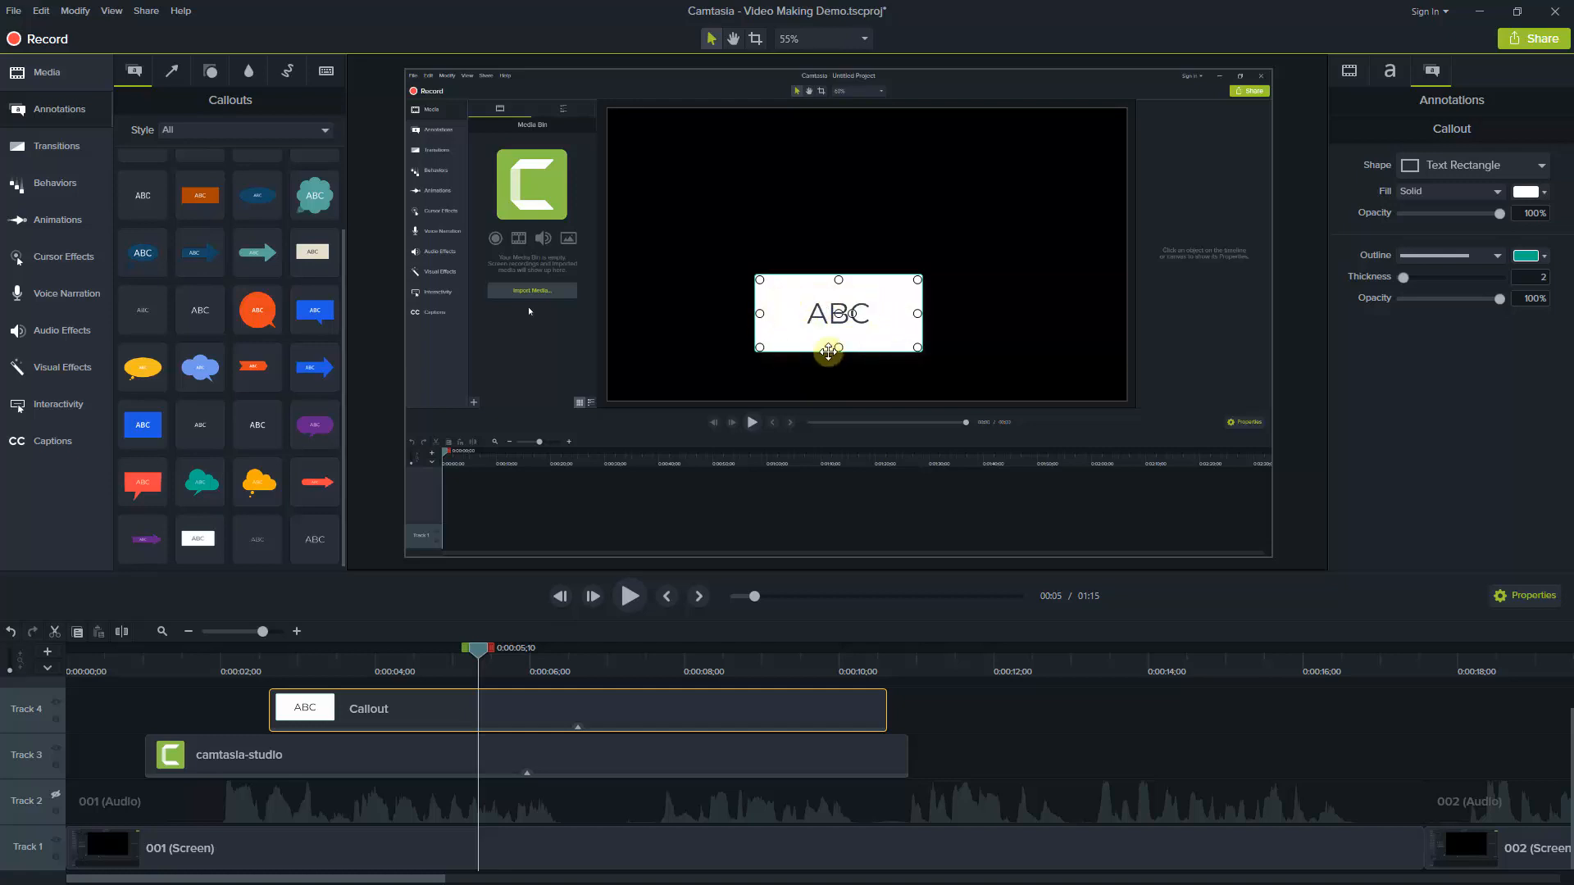
left_click(368, 708)
key("Delete")
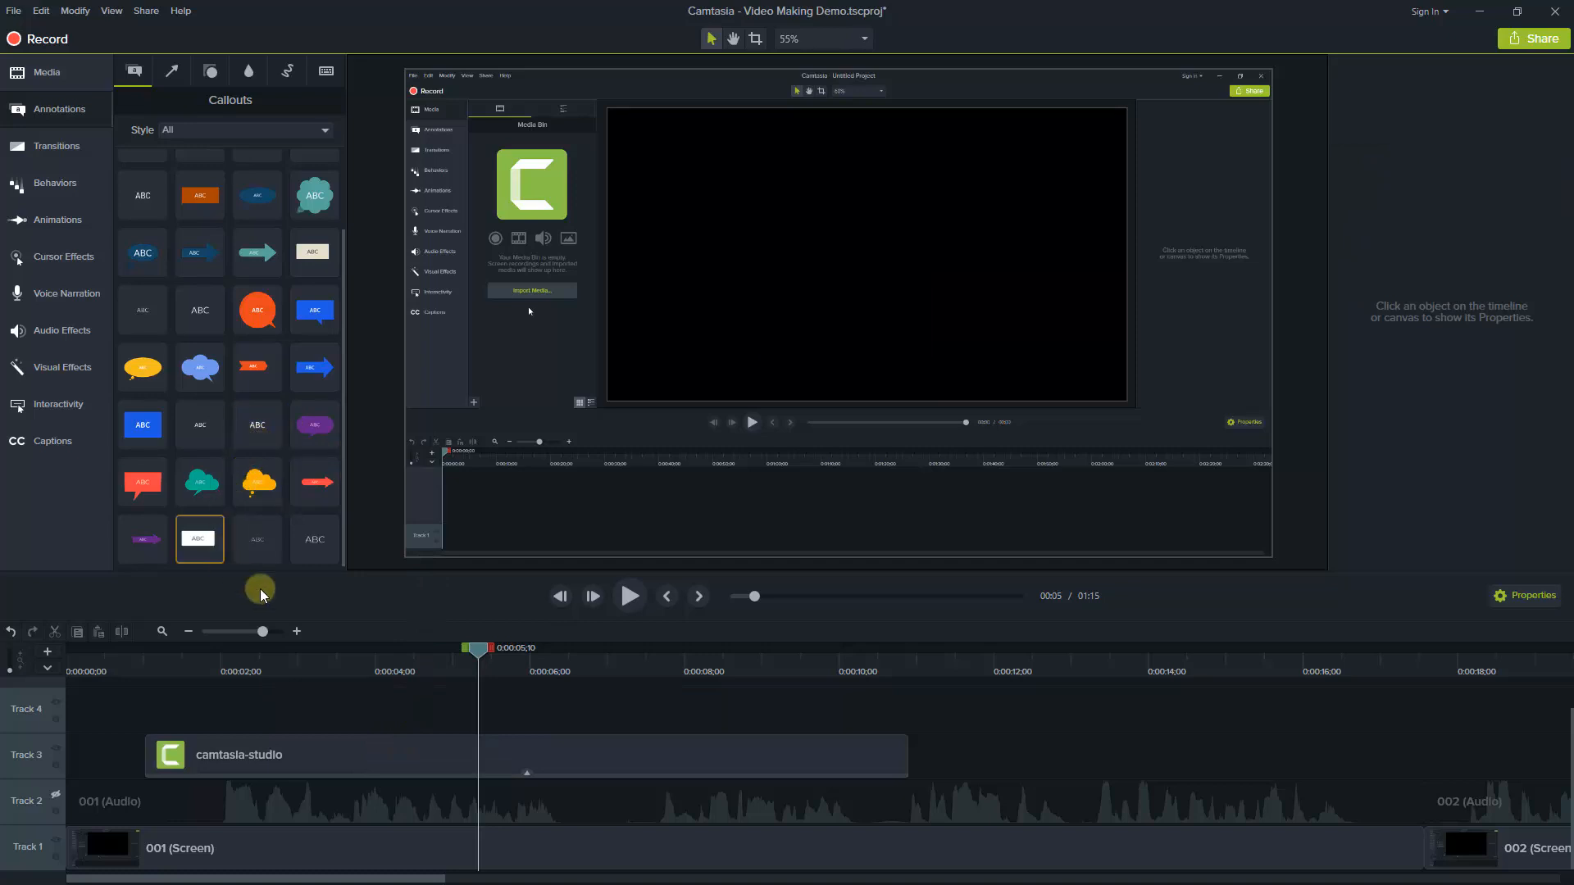
Add a plain text callout reading "Camtasia 9" on Track 4 above the logo clip and scale it to 141.6%
left_click_drag(314, 542, 248, 720)
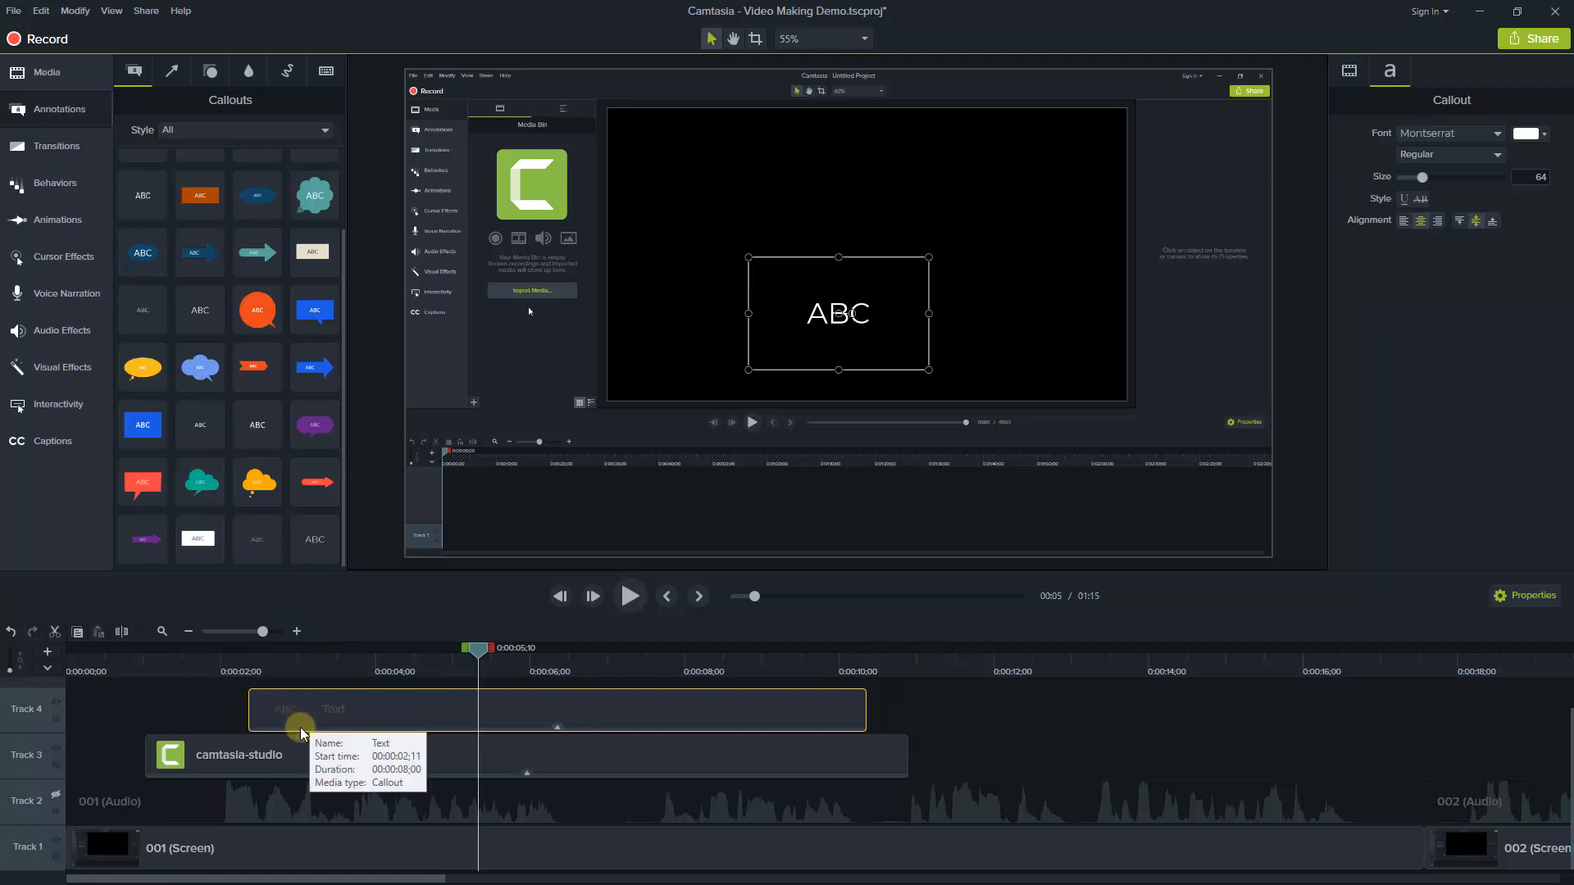
double_click(841, 312)
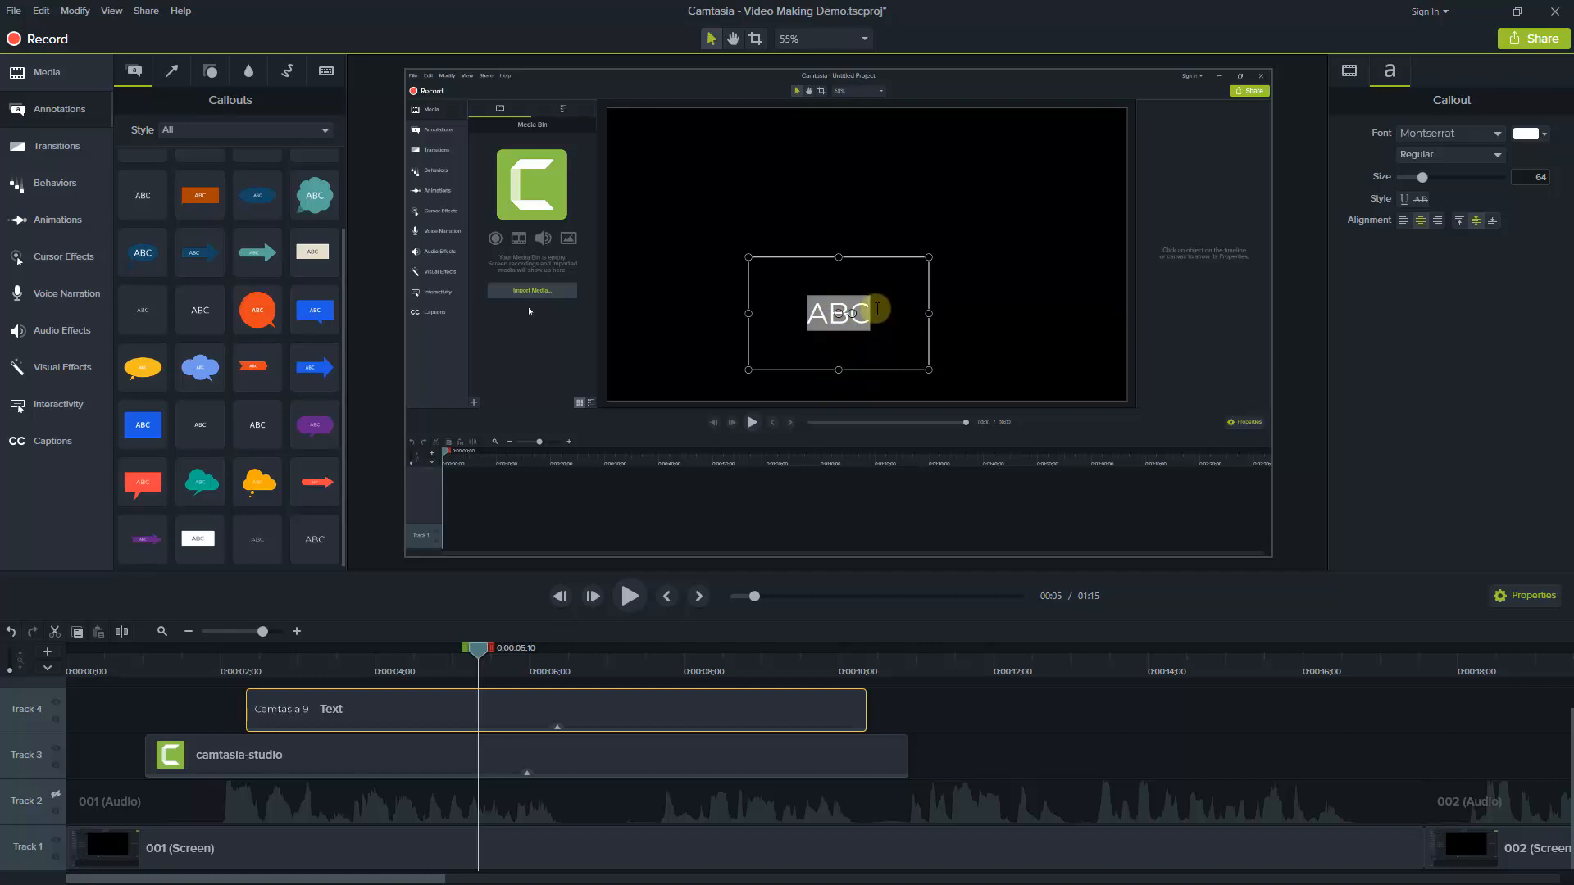
type("Camtasia 9")
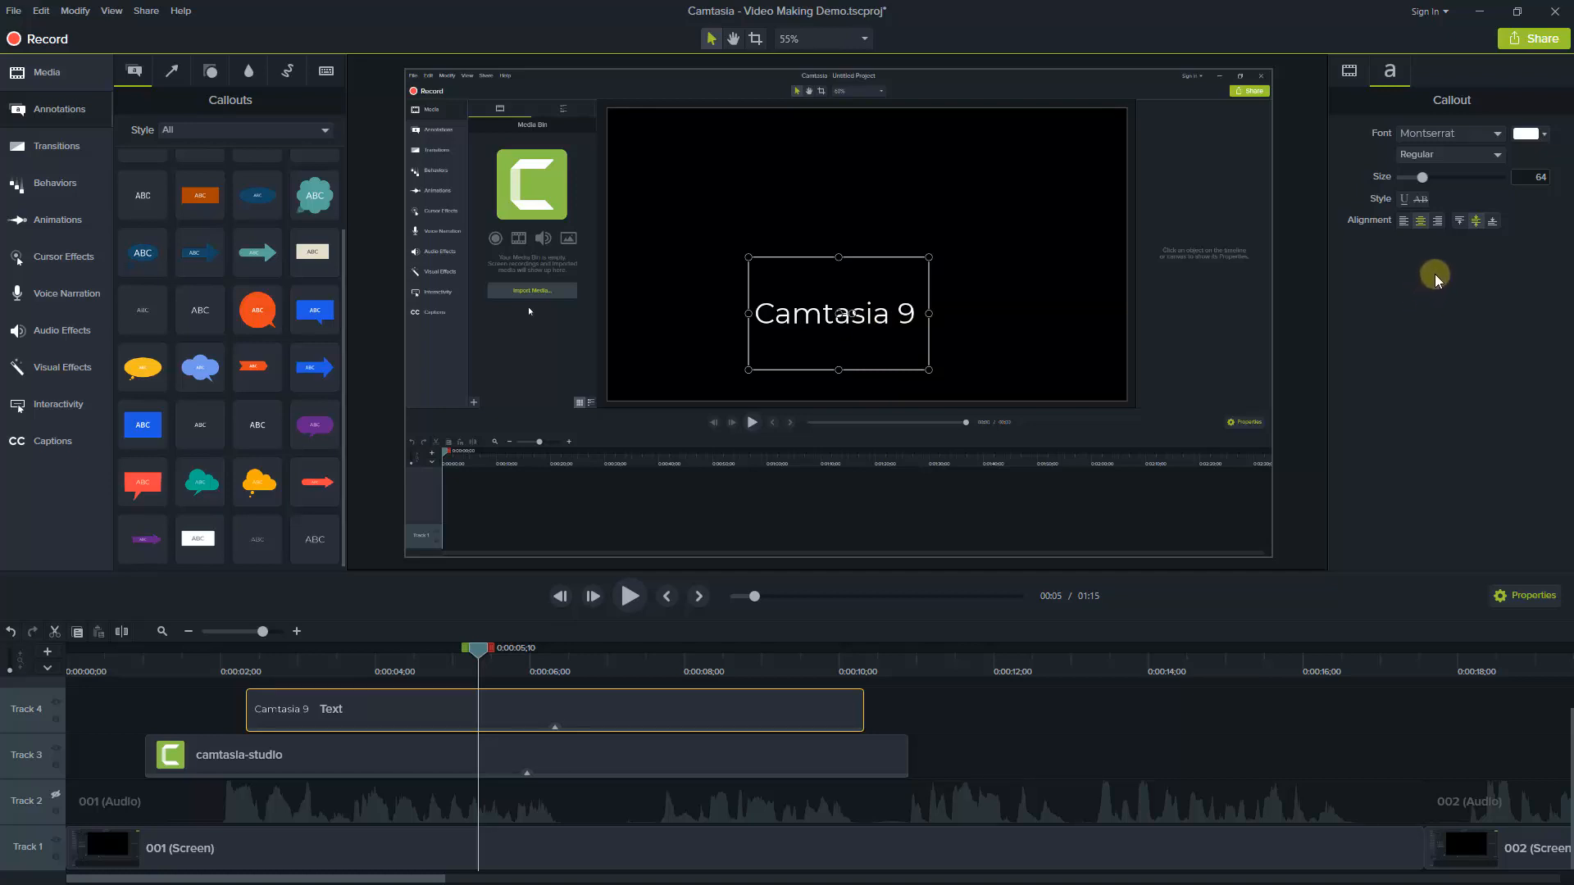
left_click(1348, 73)
left_click_drag(1421, 134, 1427, 141)
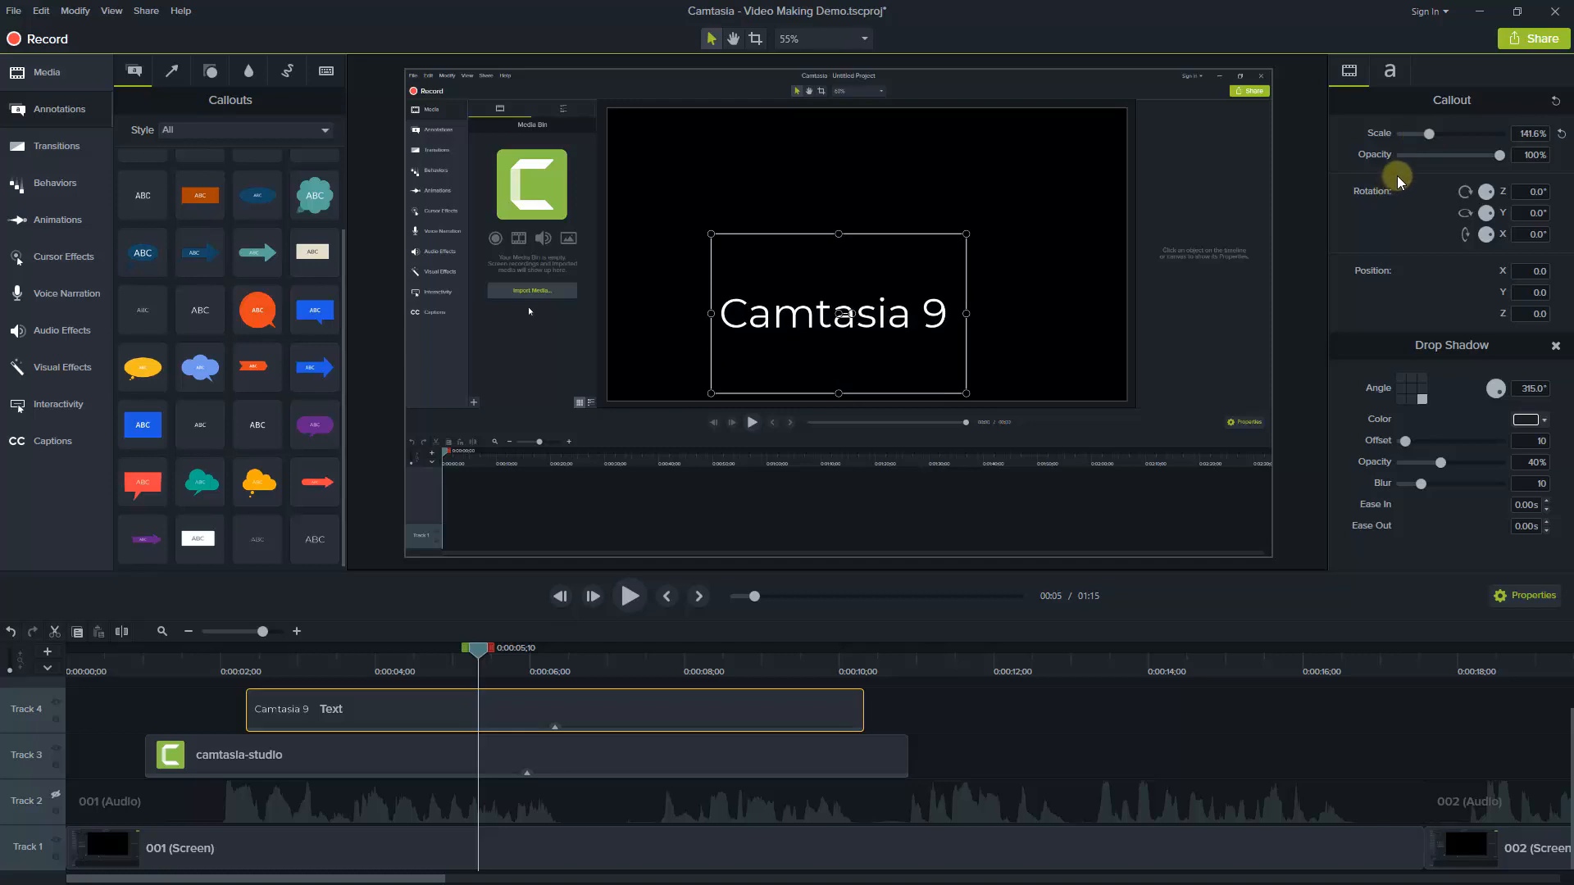
Colour the "Camtasia 9" text green and move it to the middle of the recorded black canvas
left_click(1390, 74)
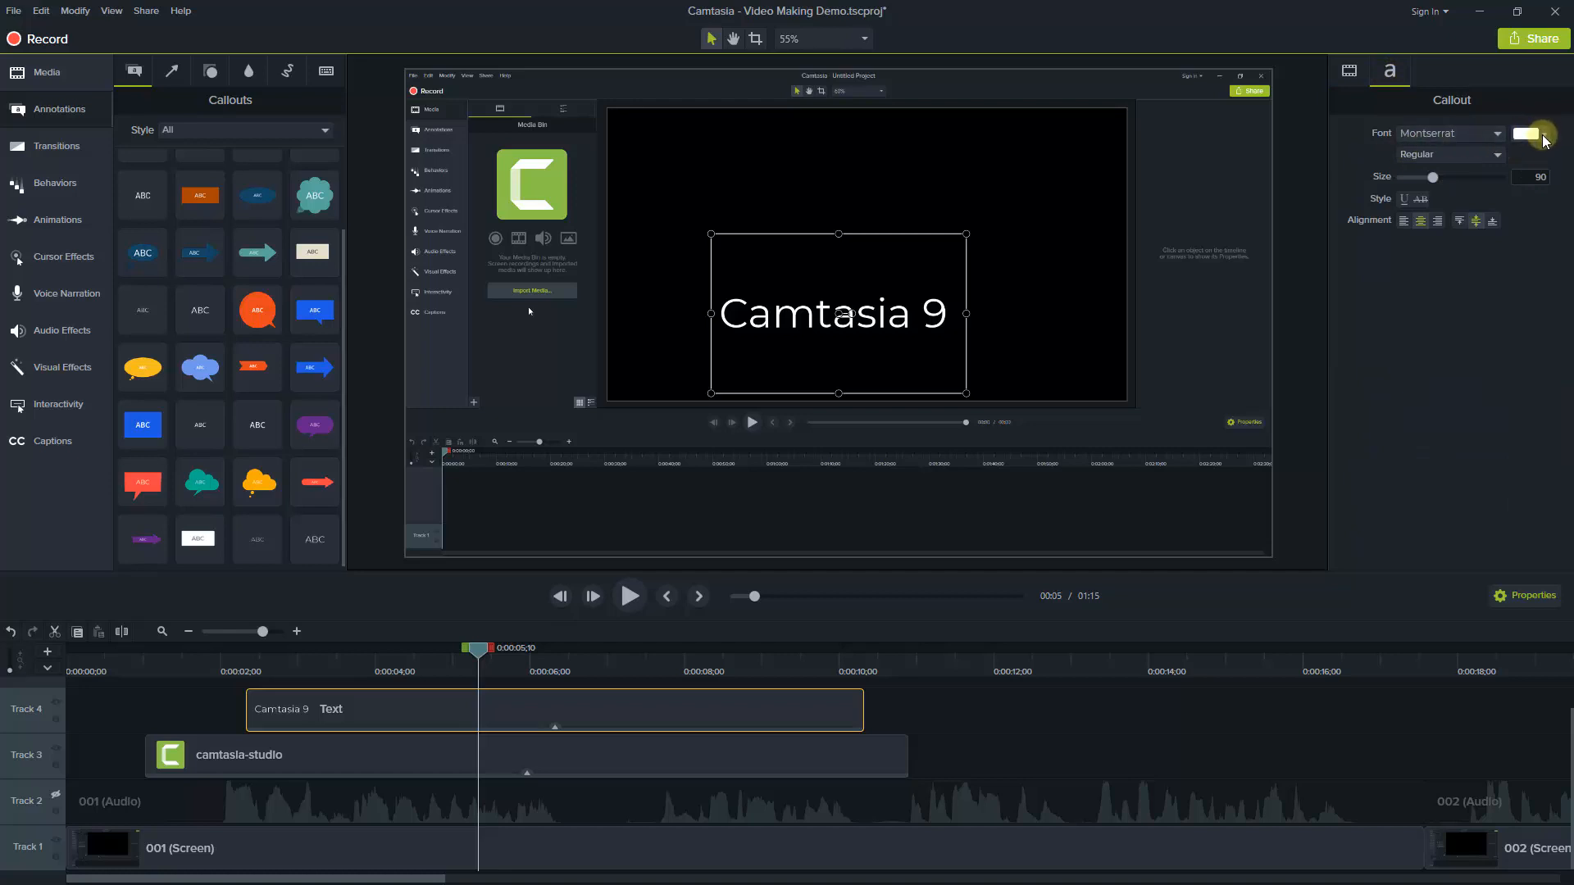
left_click(1544, 138)
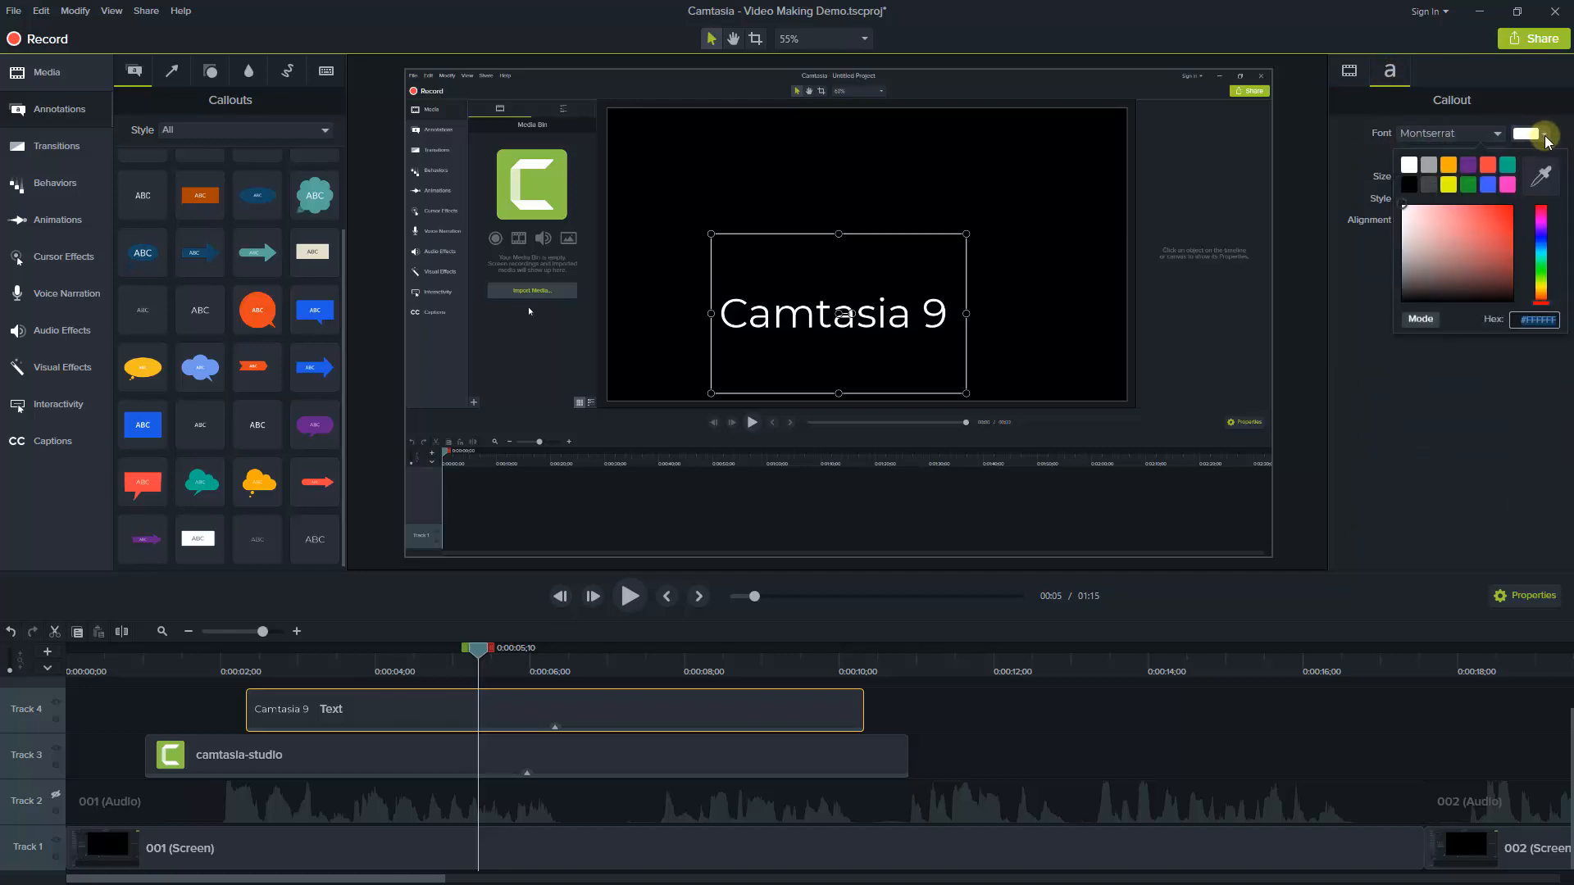
left_click(1467, 185)
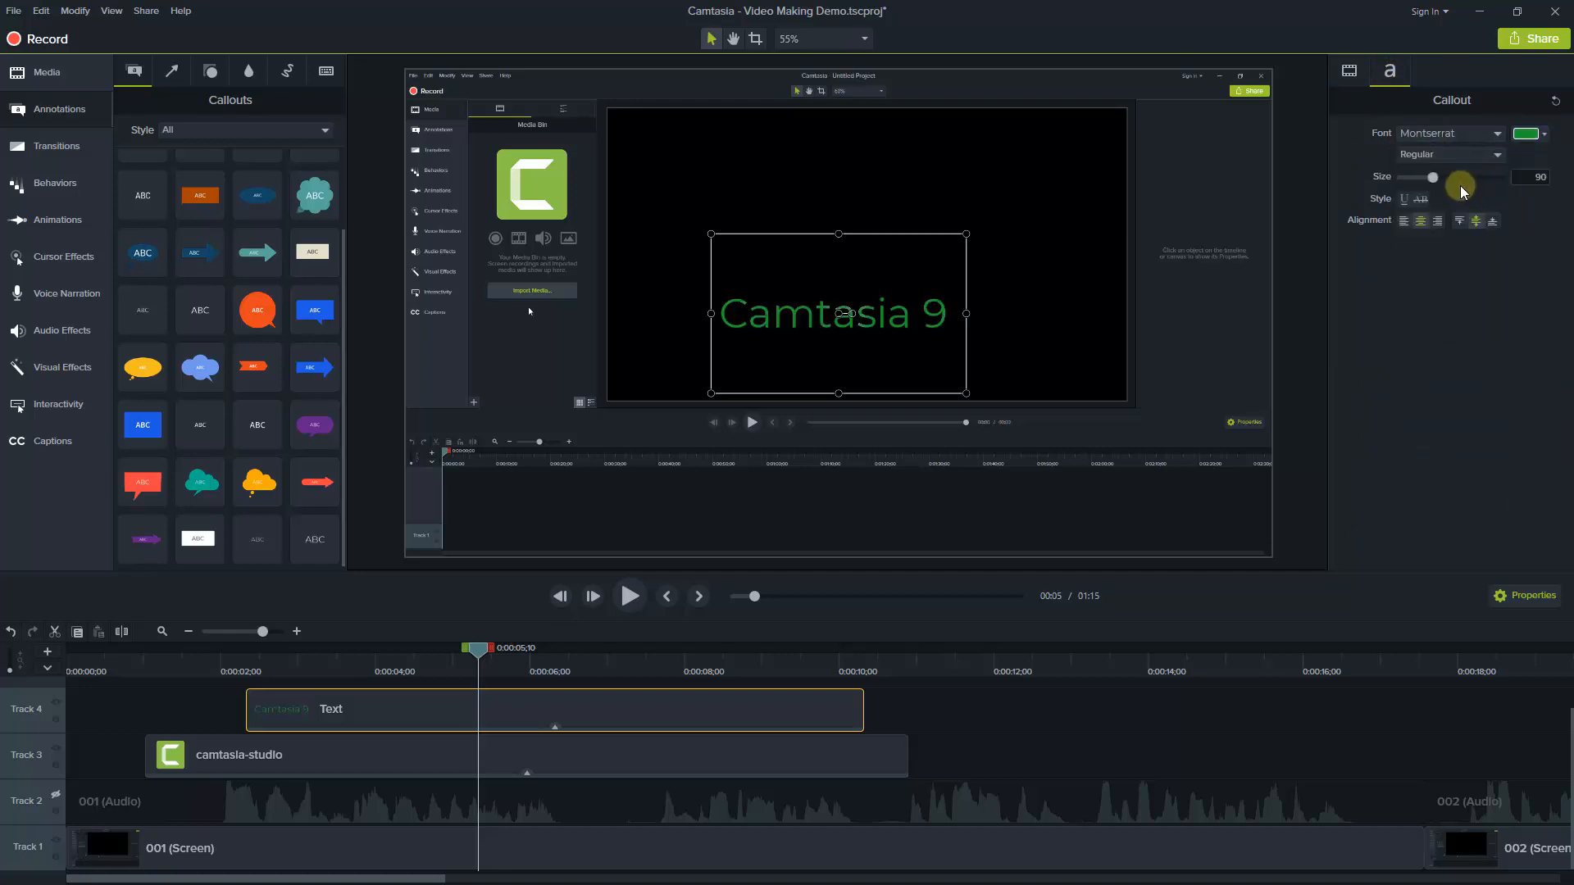
left_click_drag(837, 313, 864, 256)
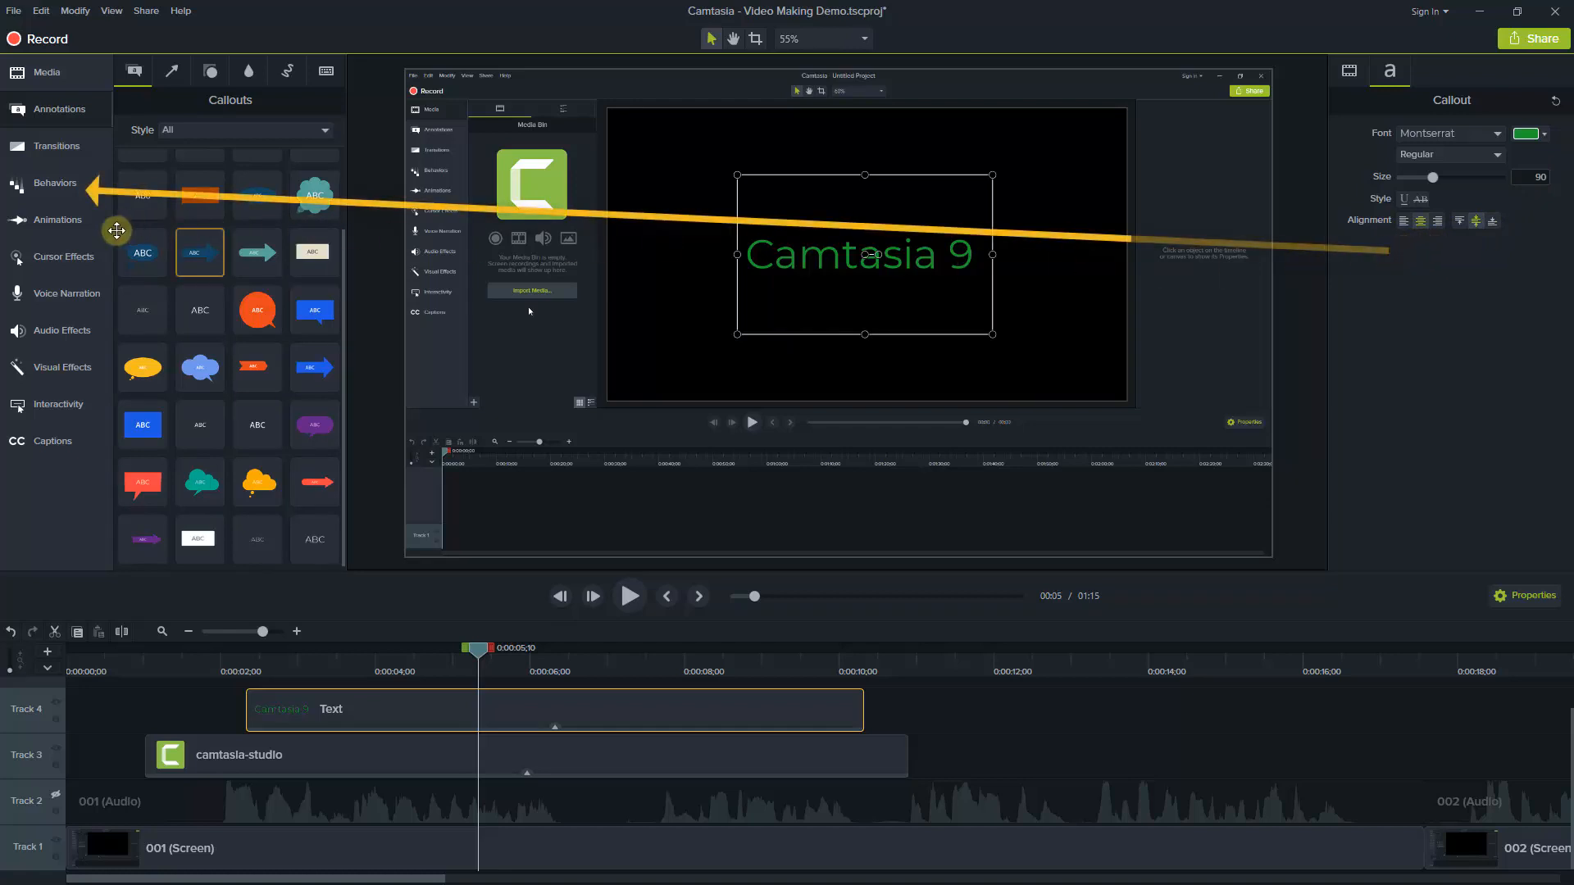
Apply the Jump And Fall behavior to the text callout and play the timeline from near the start to preview it
left_click(55, 186)
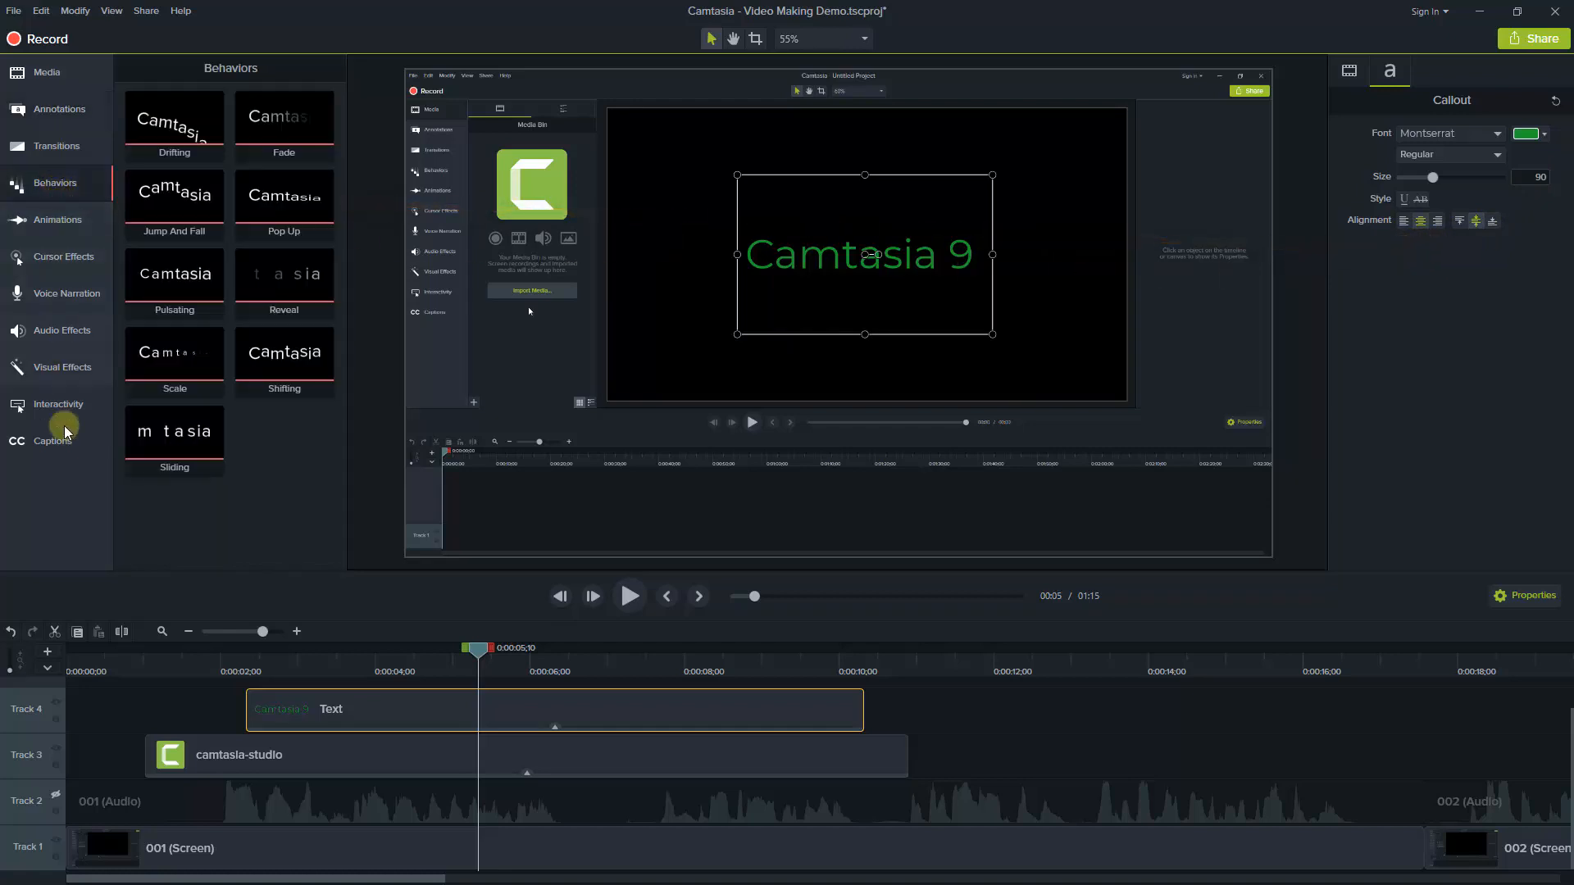
left_click_drag(169, 191, 390, 704)
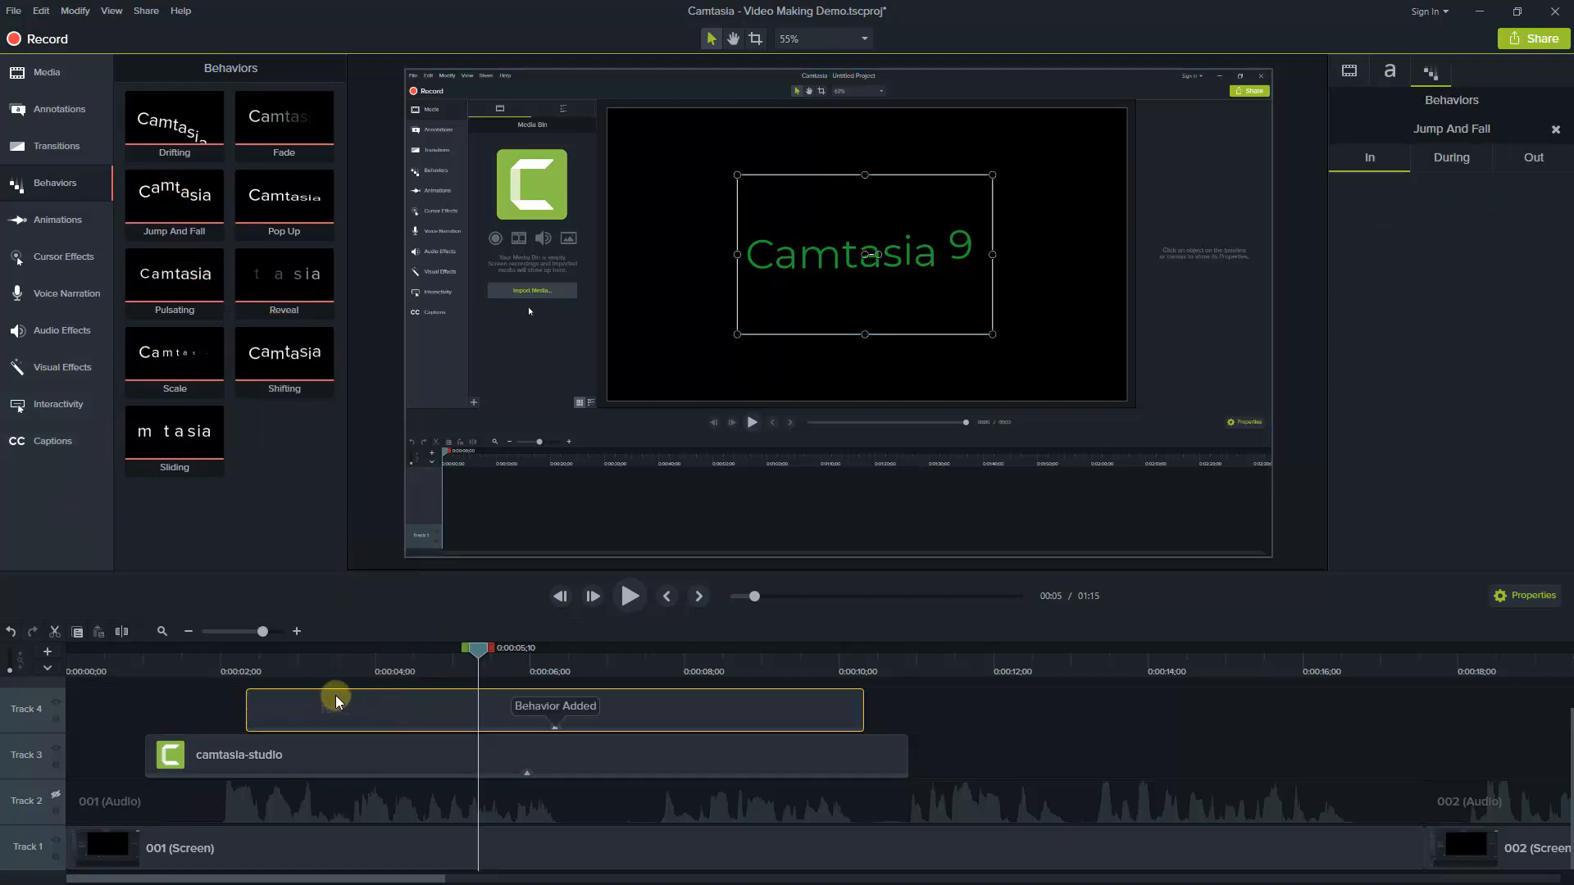
left_click(107, 669)
key("space")
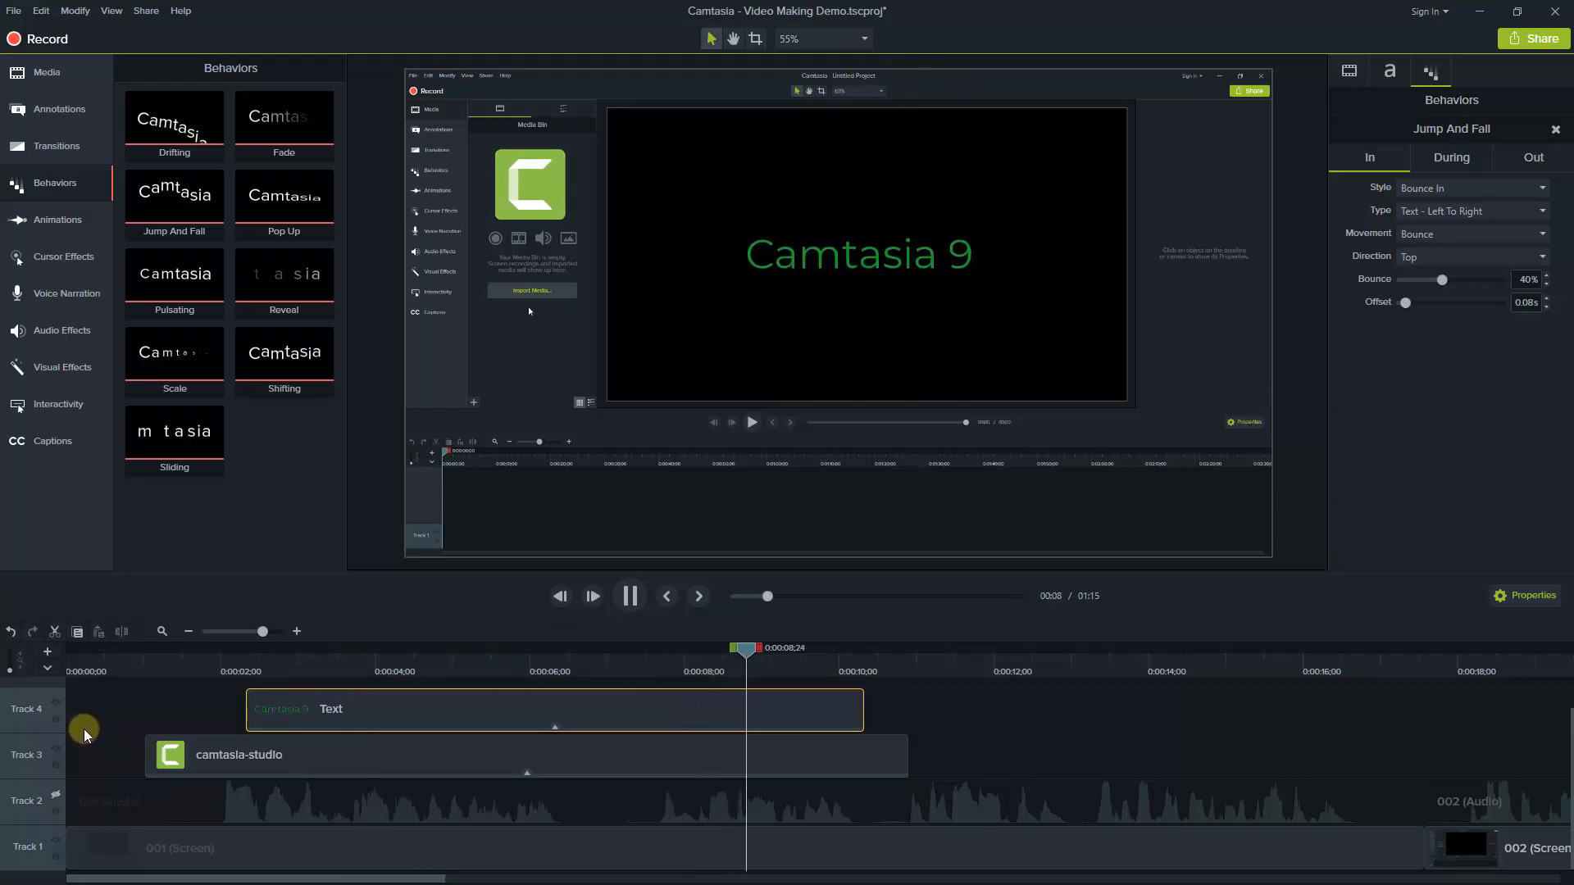
key("space")
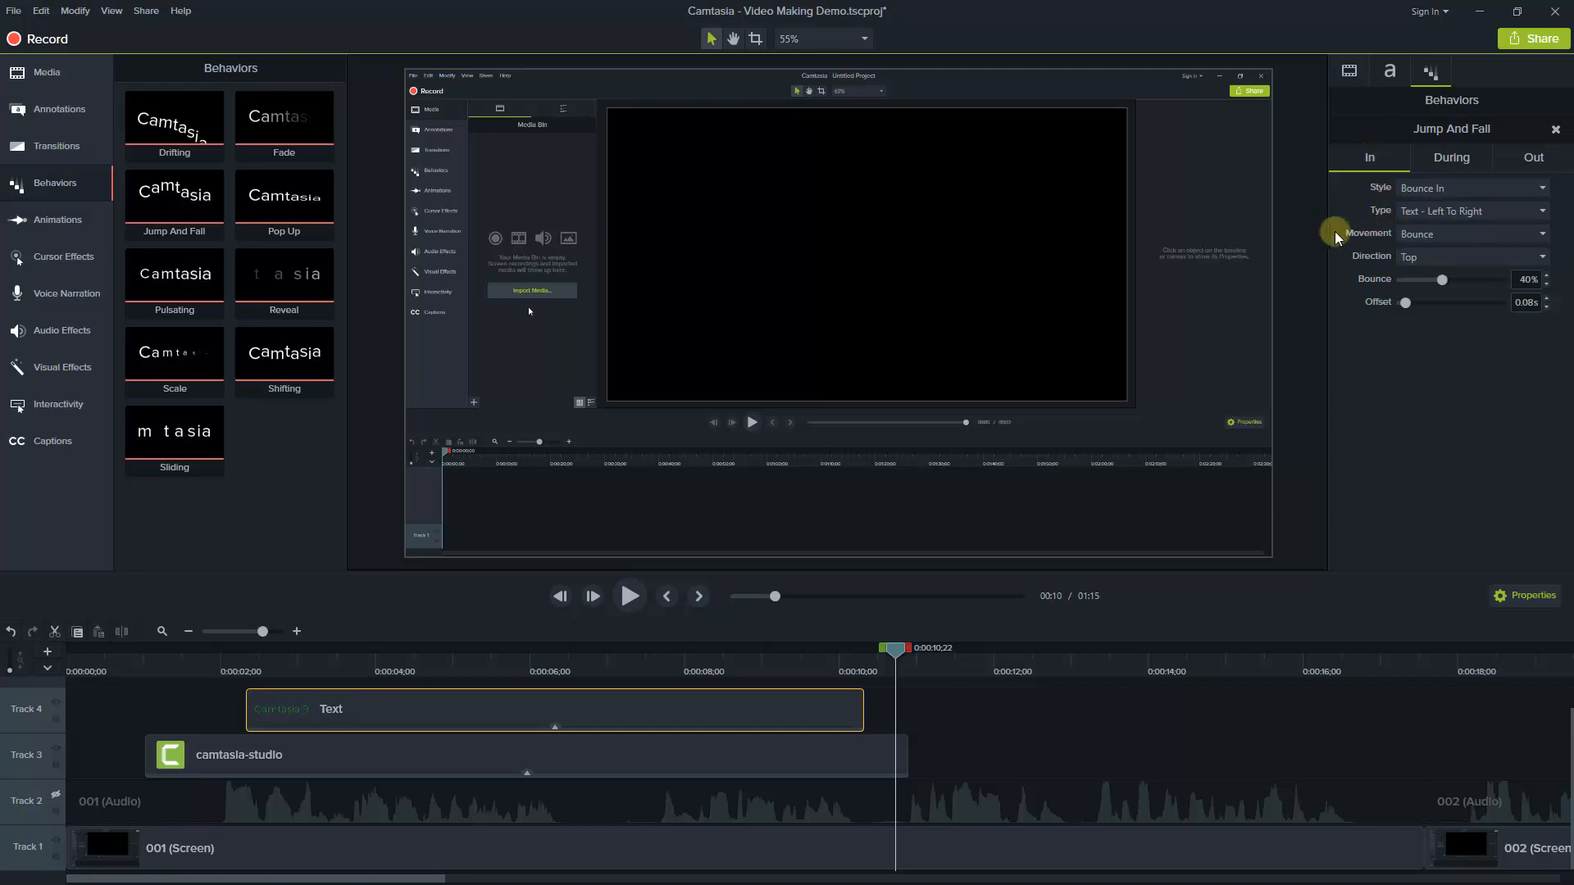
Set the During style of the text's Jump And Fall behavior to None and replay the timeline to check it
left_click(1451, 163)
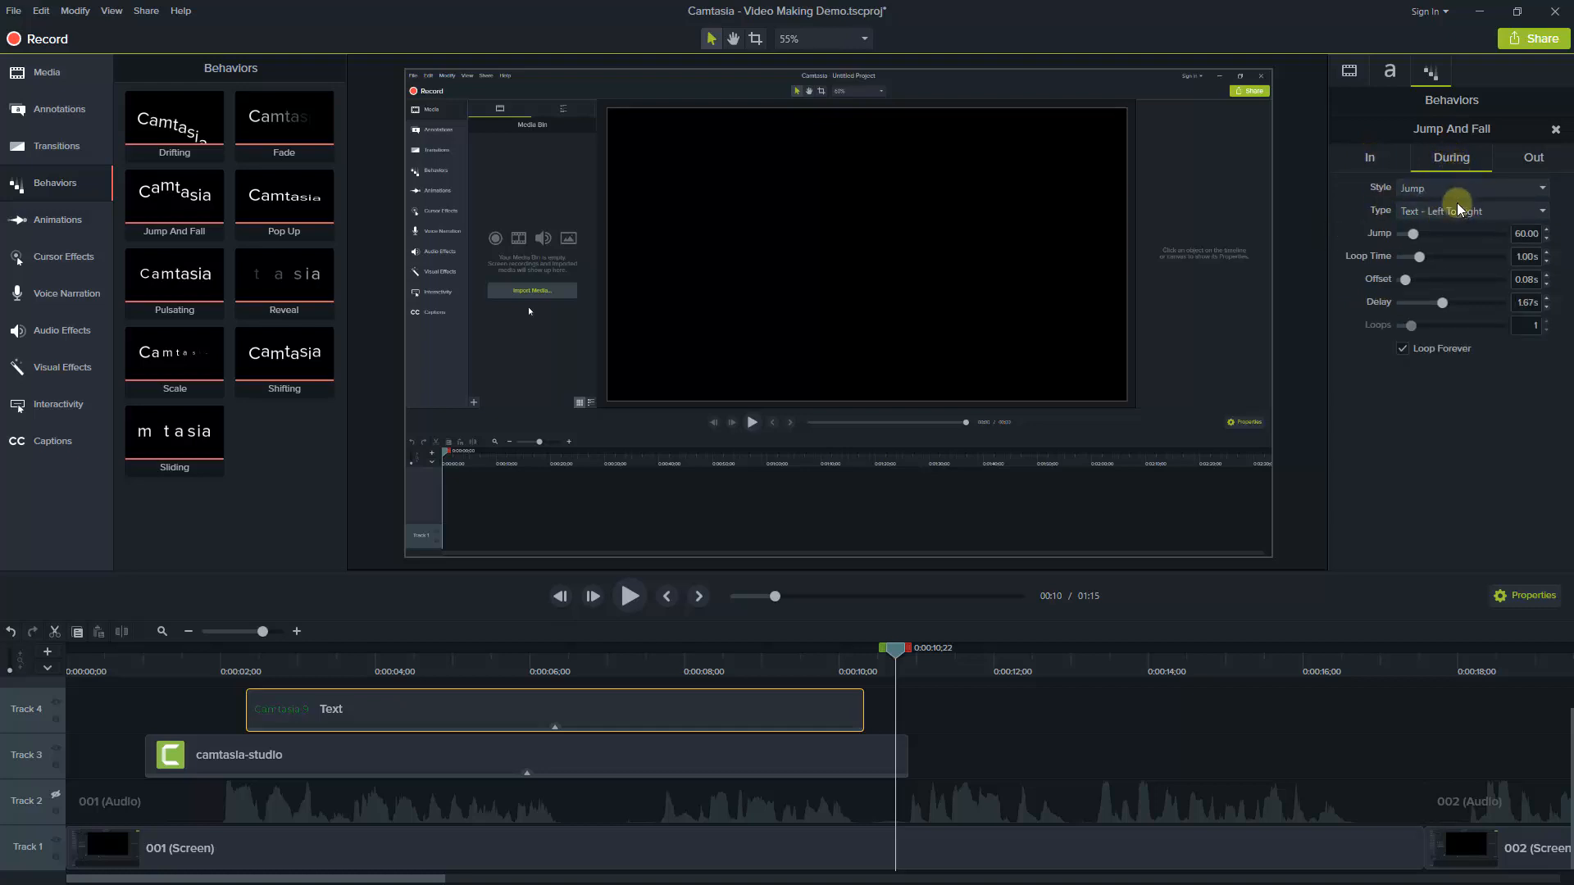
left_click(1541, 191)
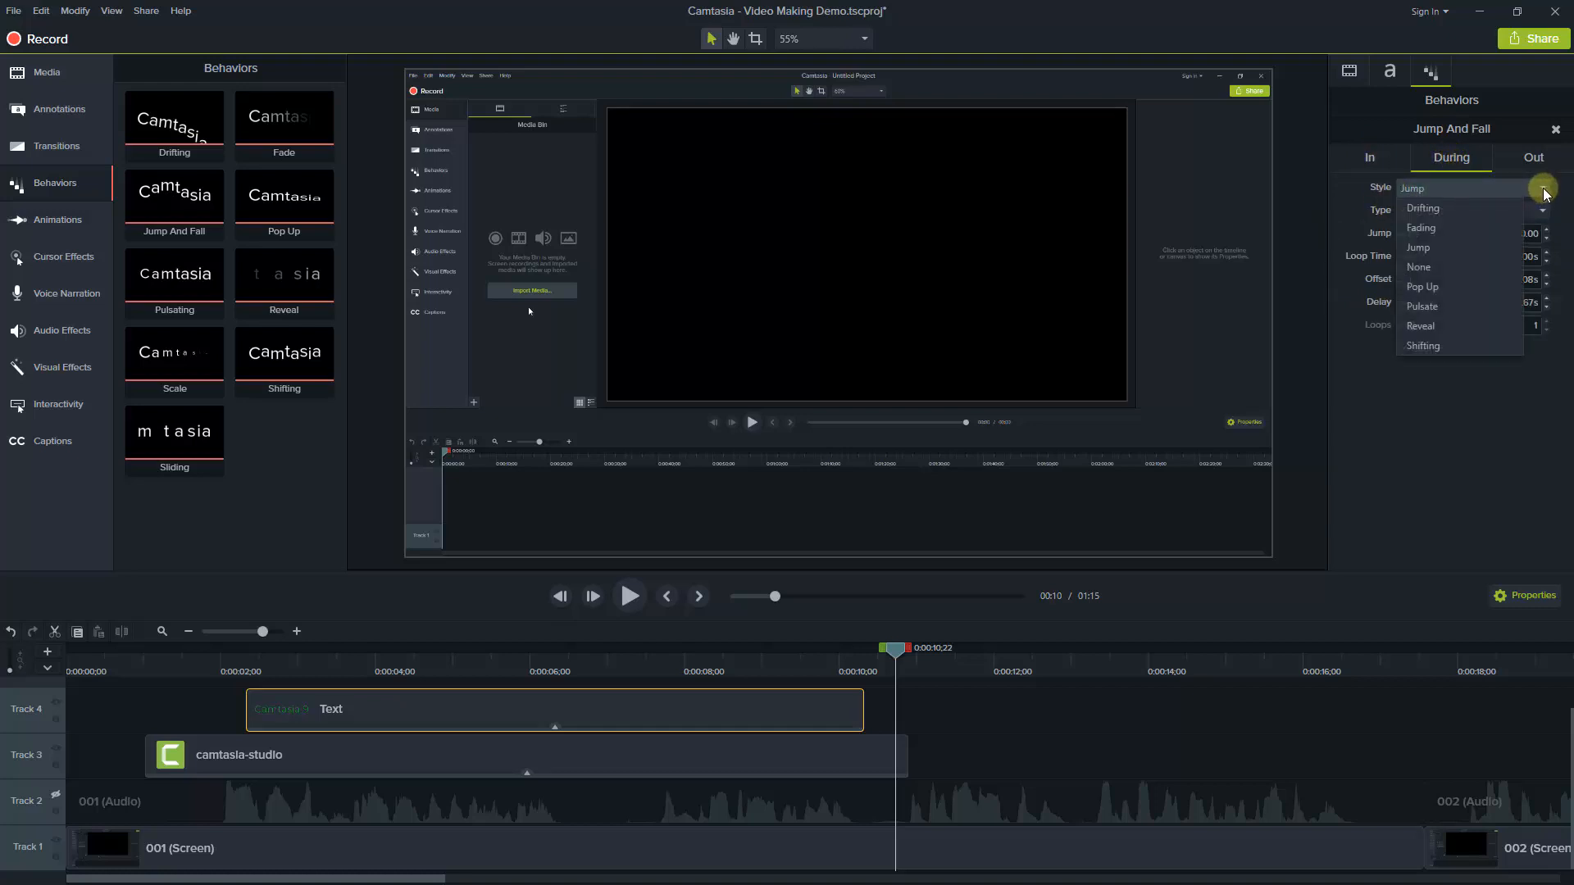
left_click(1421, 268)
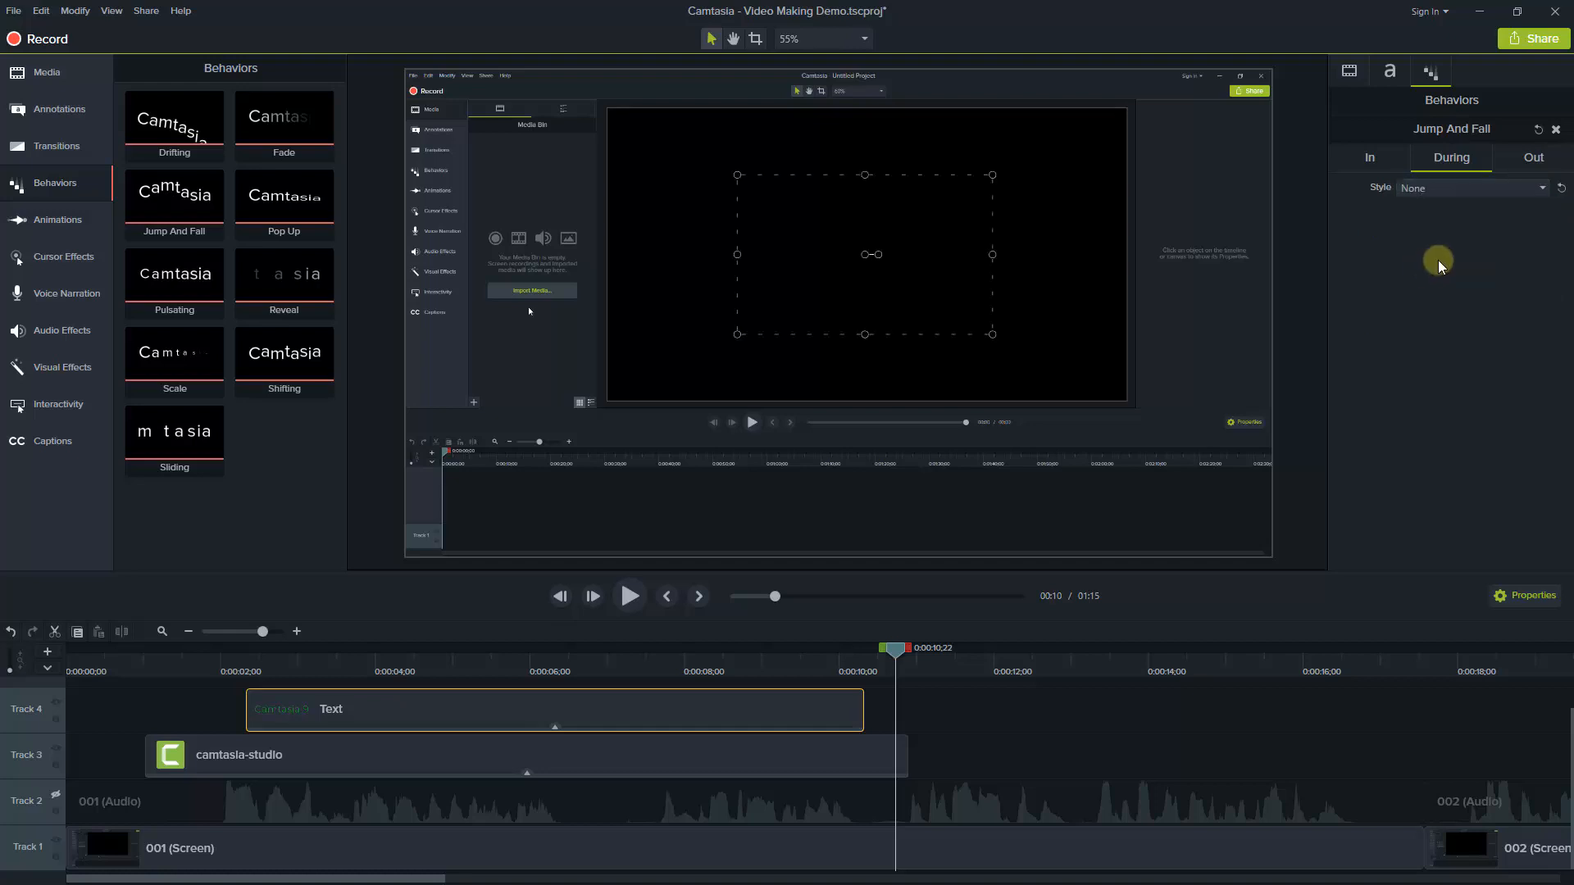
left_click(209, 666)
key("space")
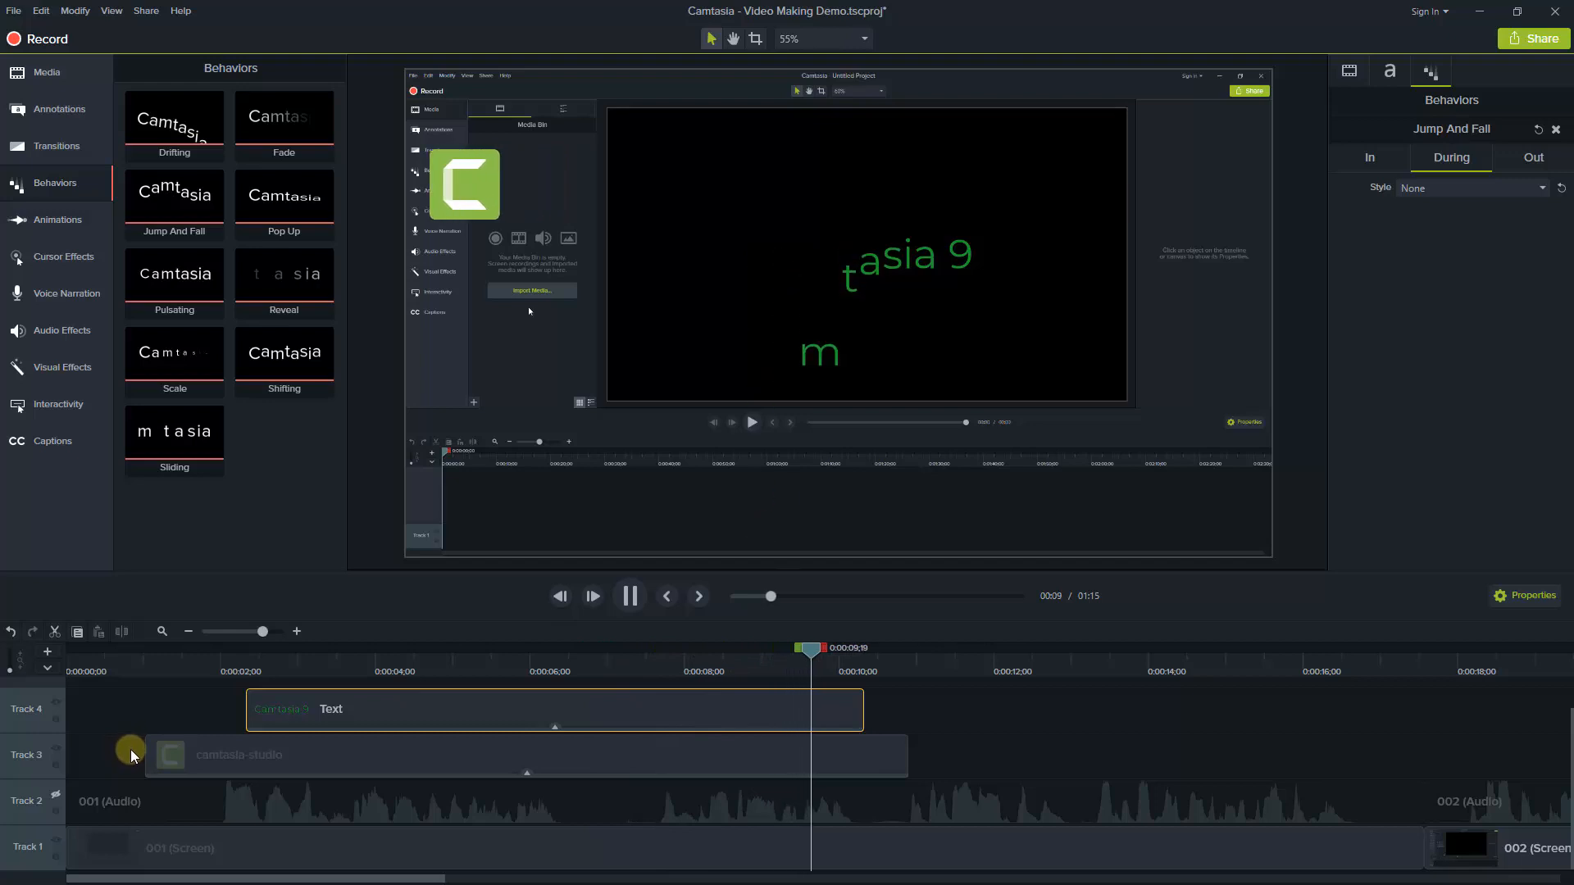
key("space")
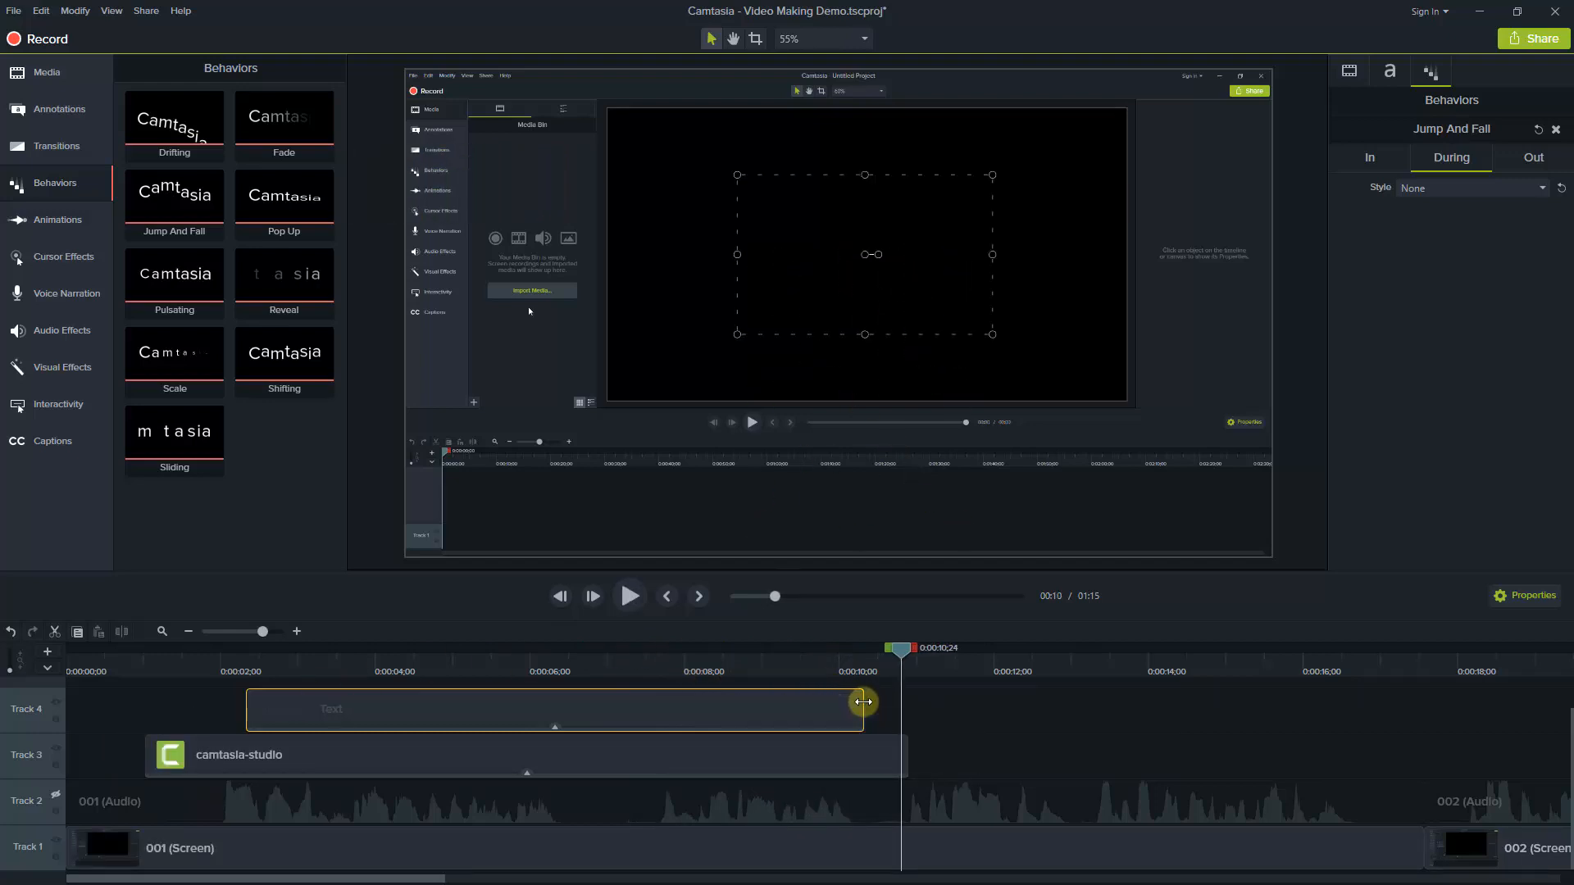
Align the ends of the text and logo clips, then shorten both together to end at about 9.5 seconds
left_click_drag(862, 706, 1001, 710)
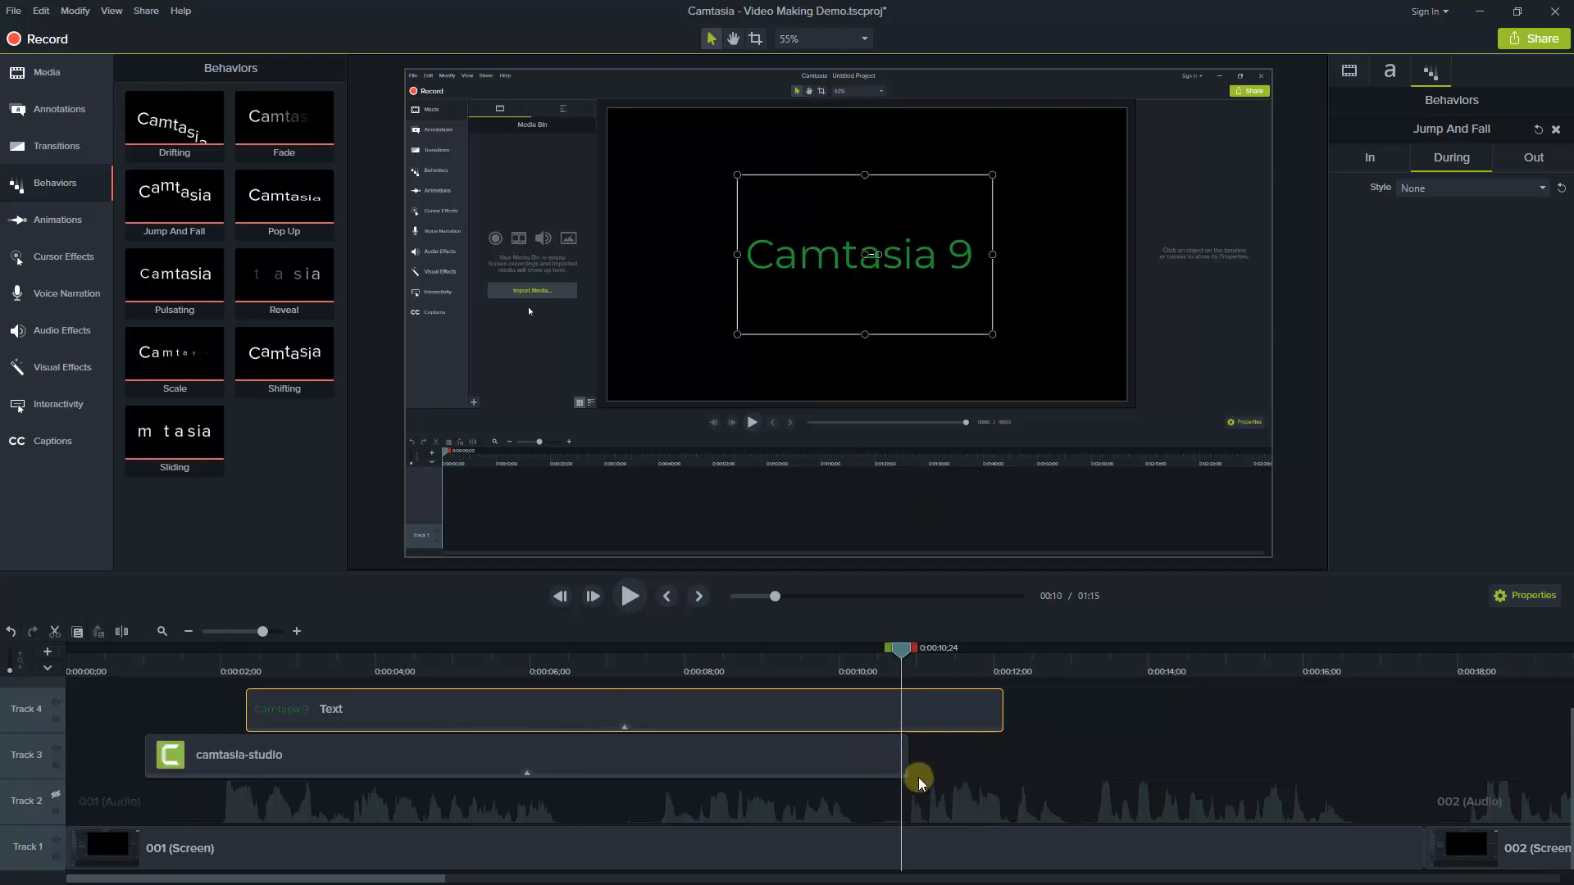
left_click_drag(908, 753, 1002, 750)
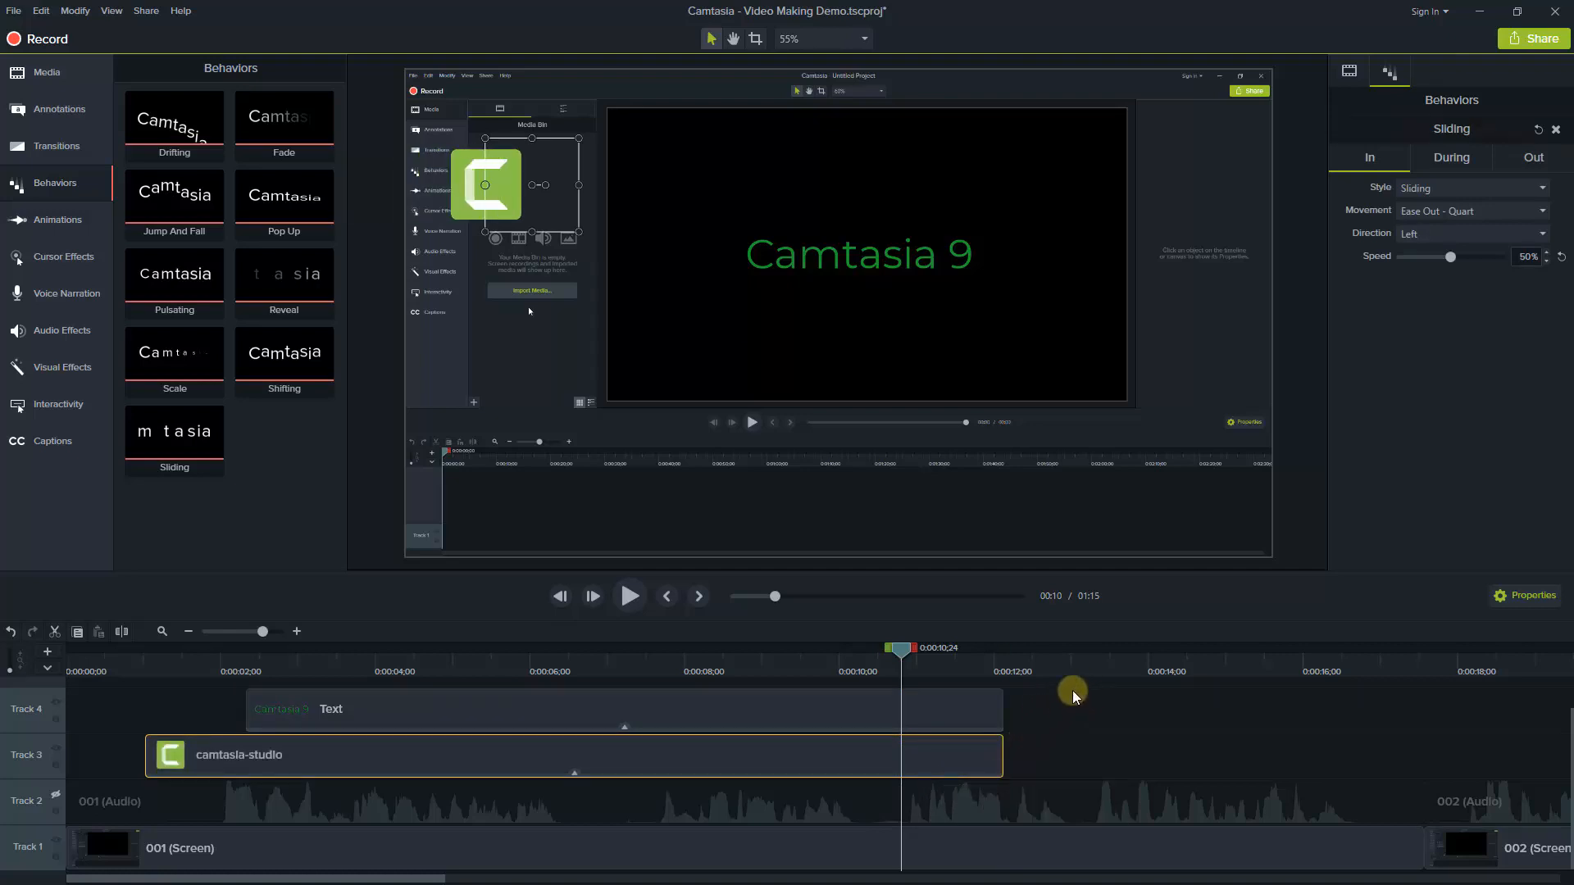
left_click(984, 709, "ctrl")
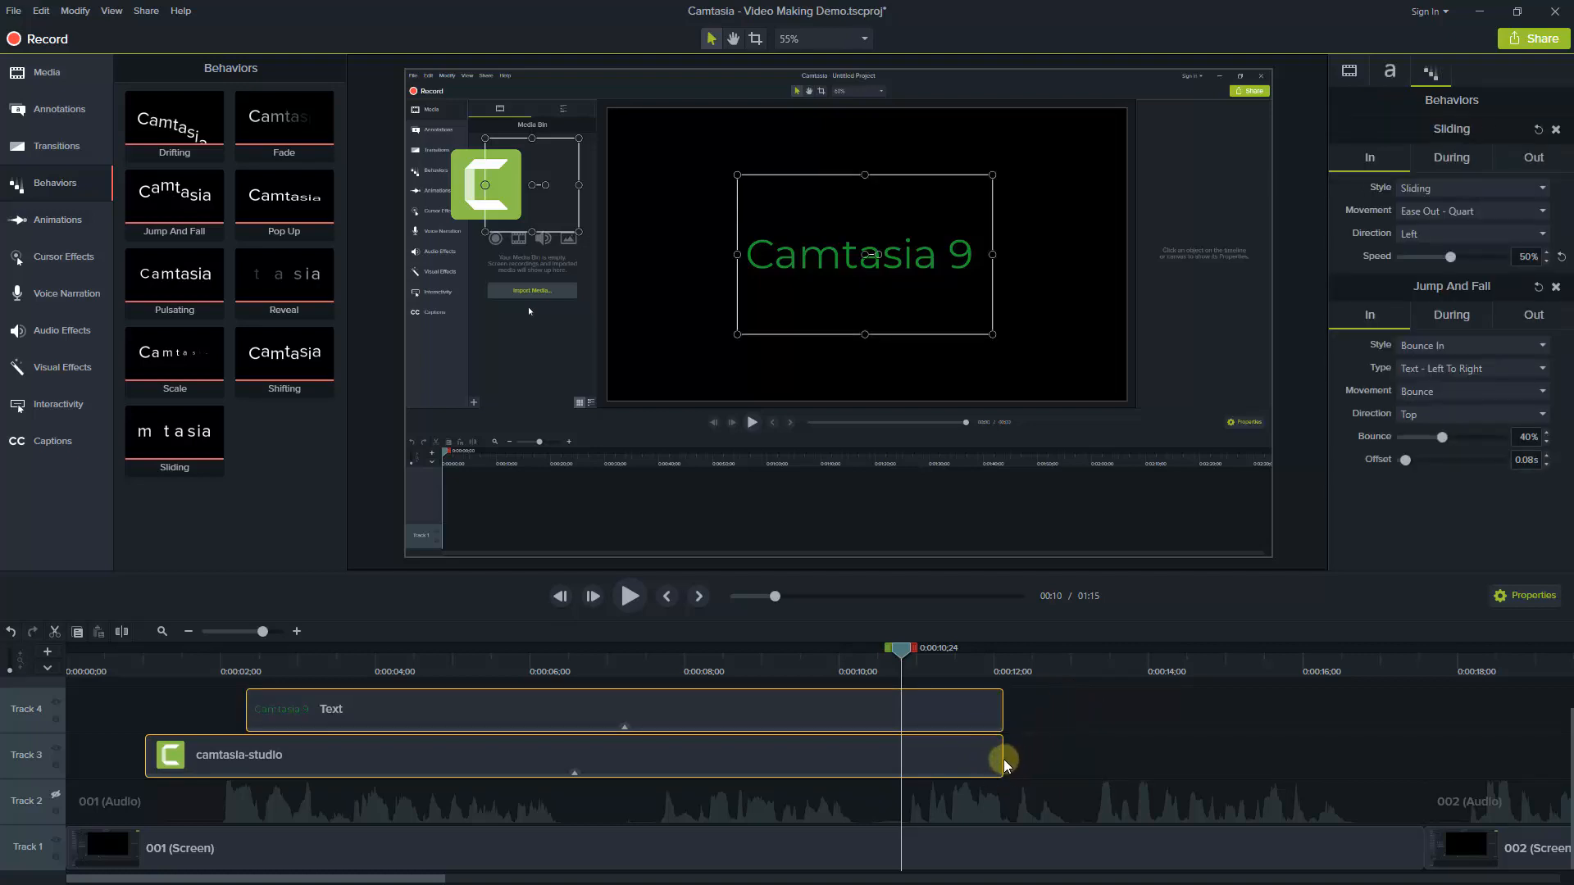
left_click_drag(1003, 752, 800, 765)
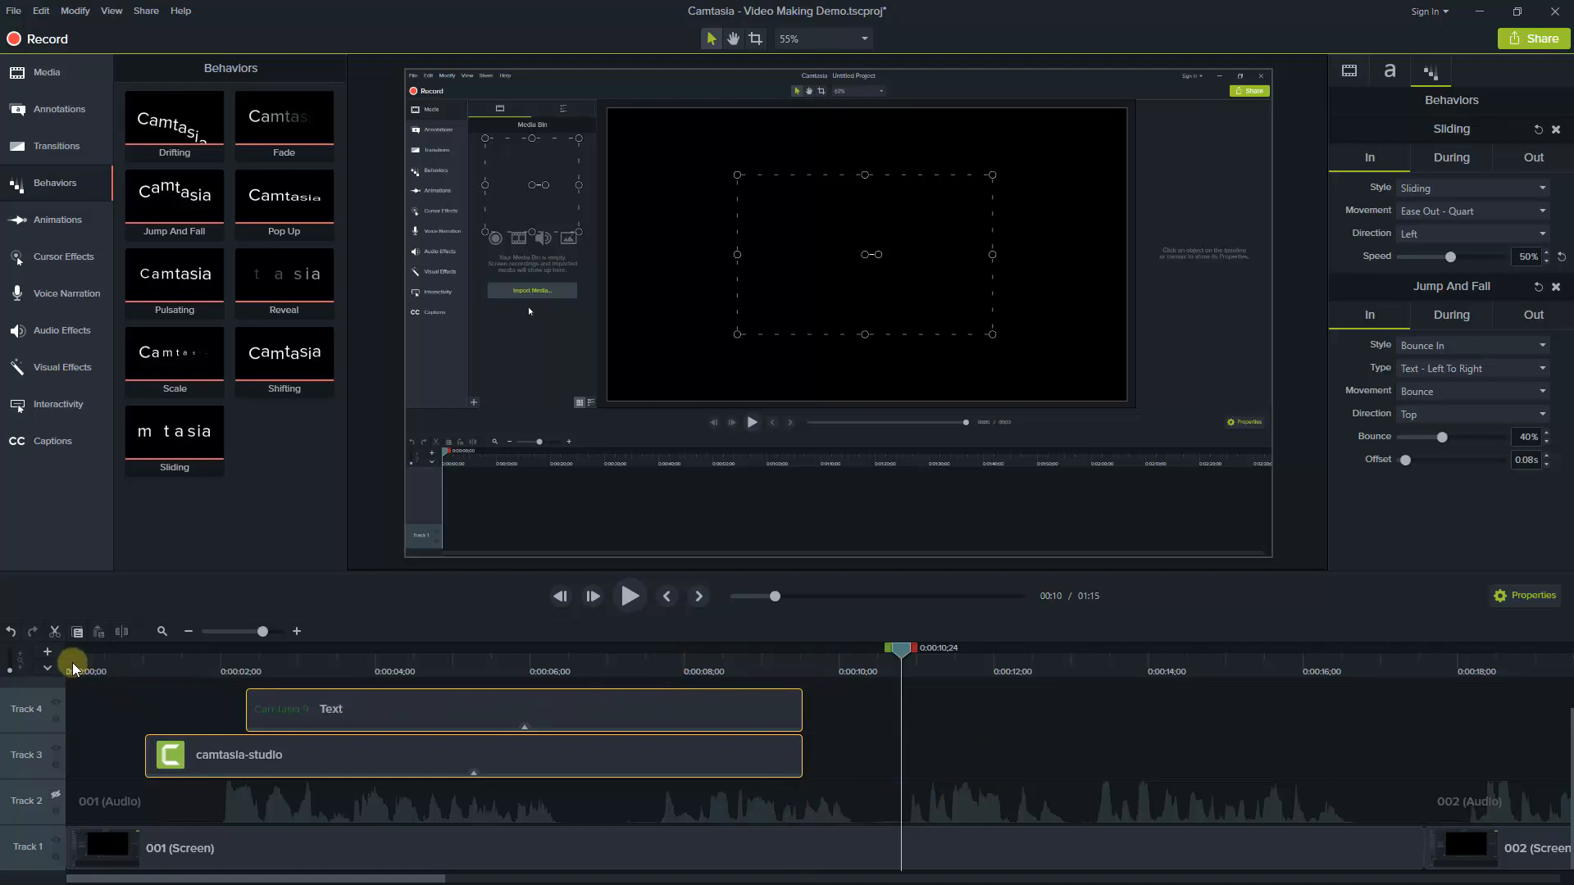
Turn audio Track 2 back on and return the playhead to 0:00:00;00
right_click(20, 802)
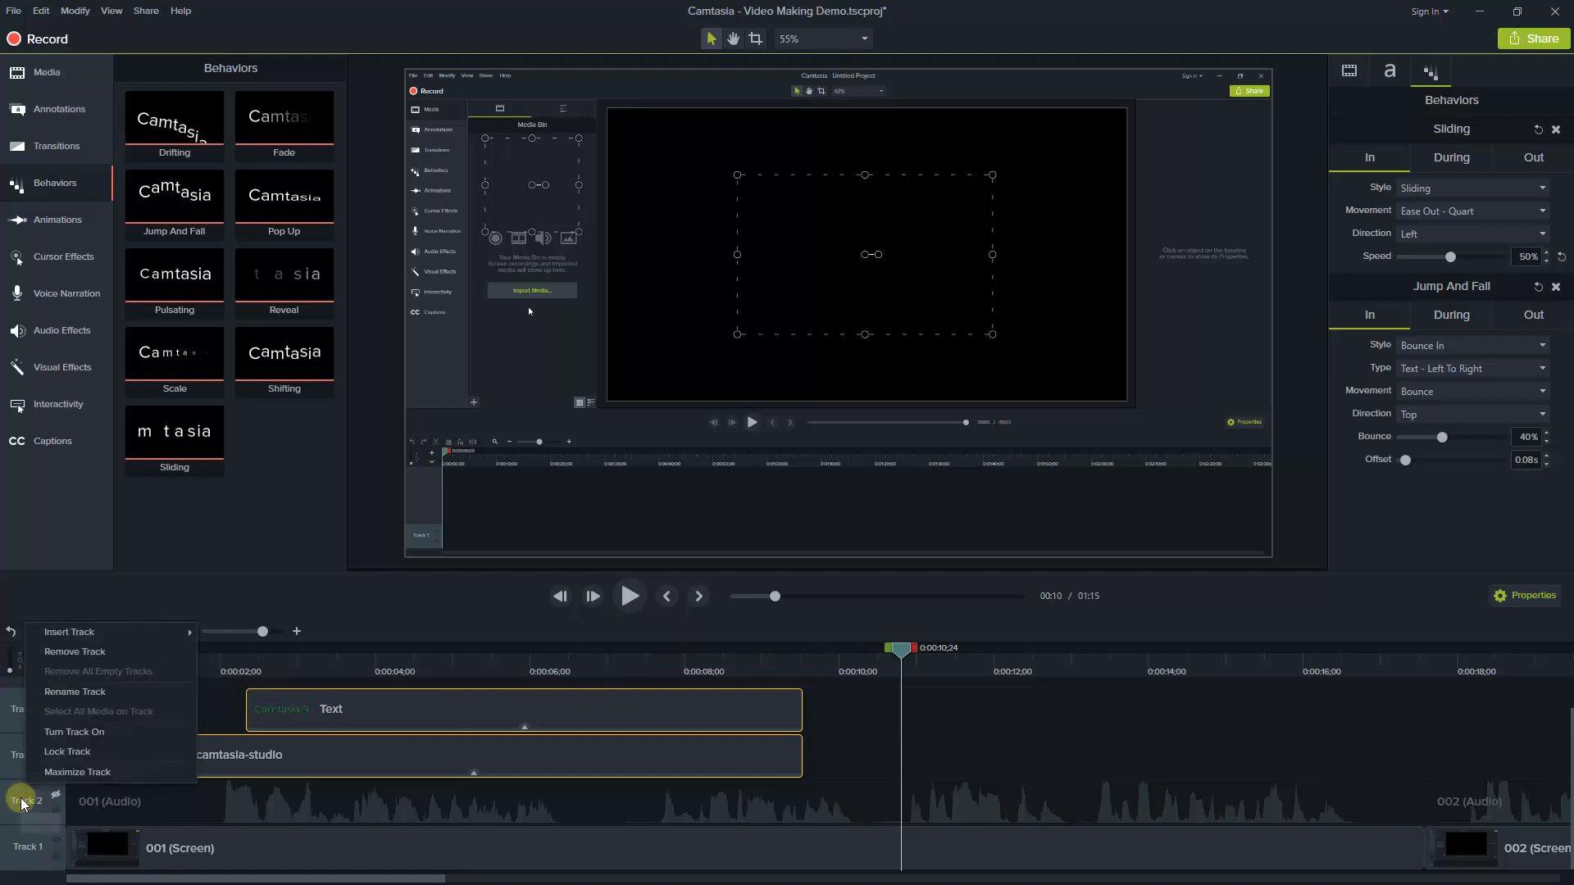
left_click(62, 732)
left_click(67, 663)
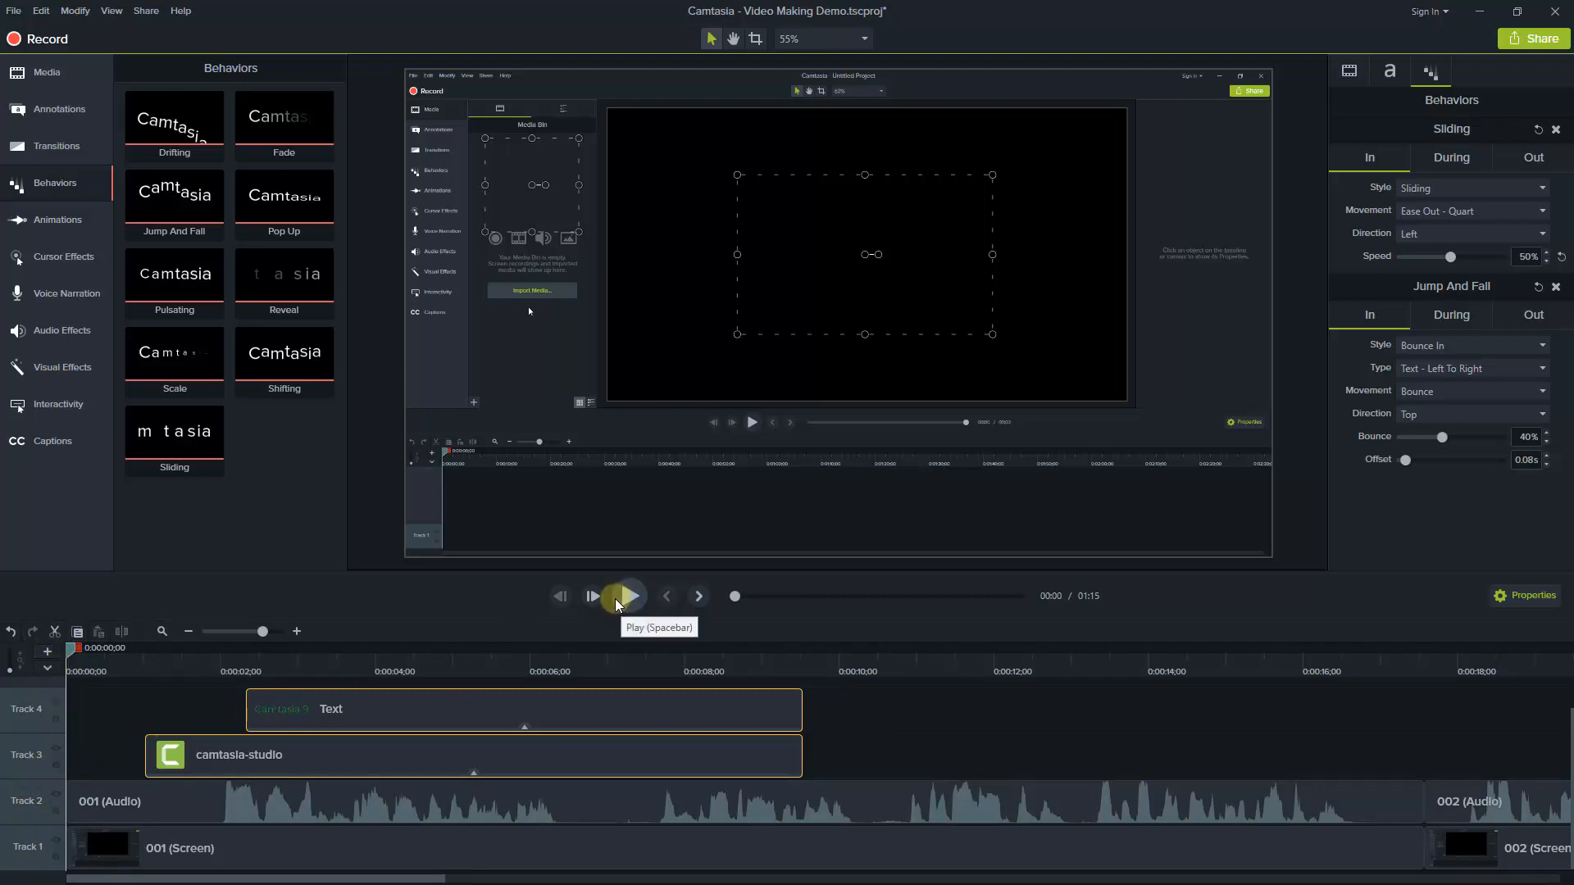
With the playhead at 0:00:05;11, move the "Camtasia 9" text into the right half of the recorded black canvas
left_click(415, 665)
left_click(480, 667)
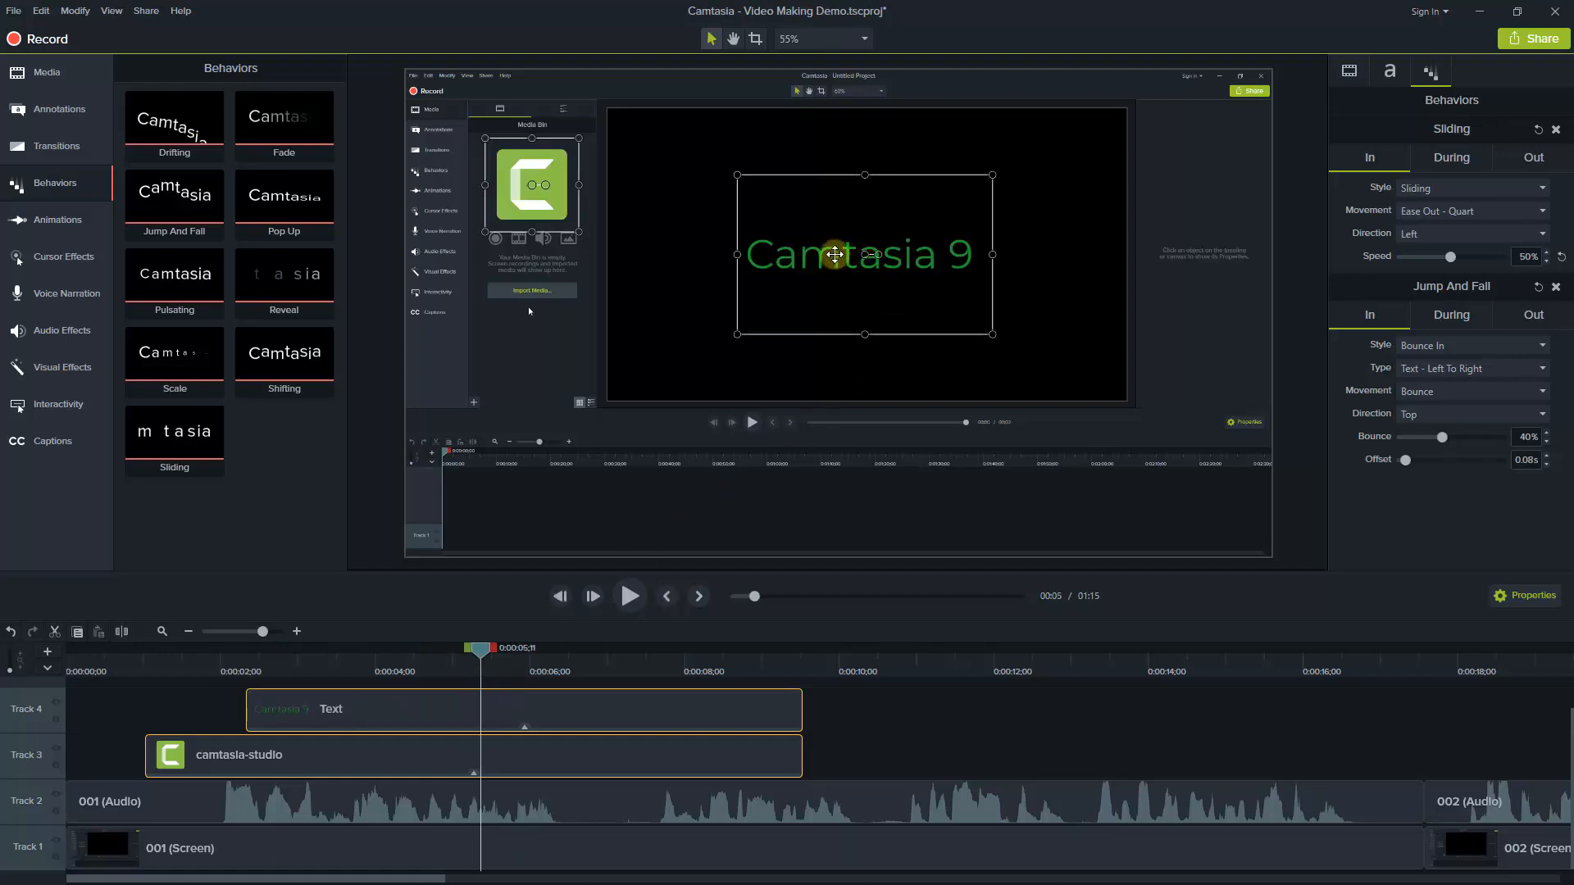
left_click_drag(834, 255, 913, 260)
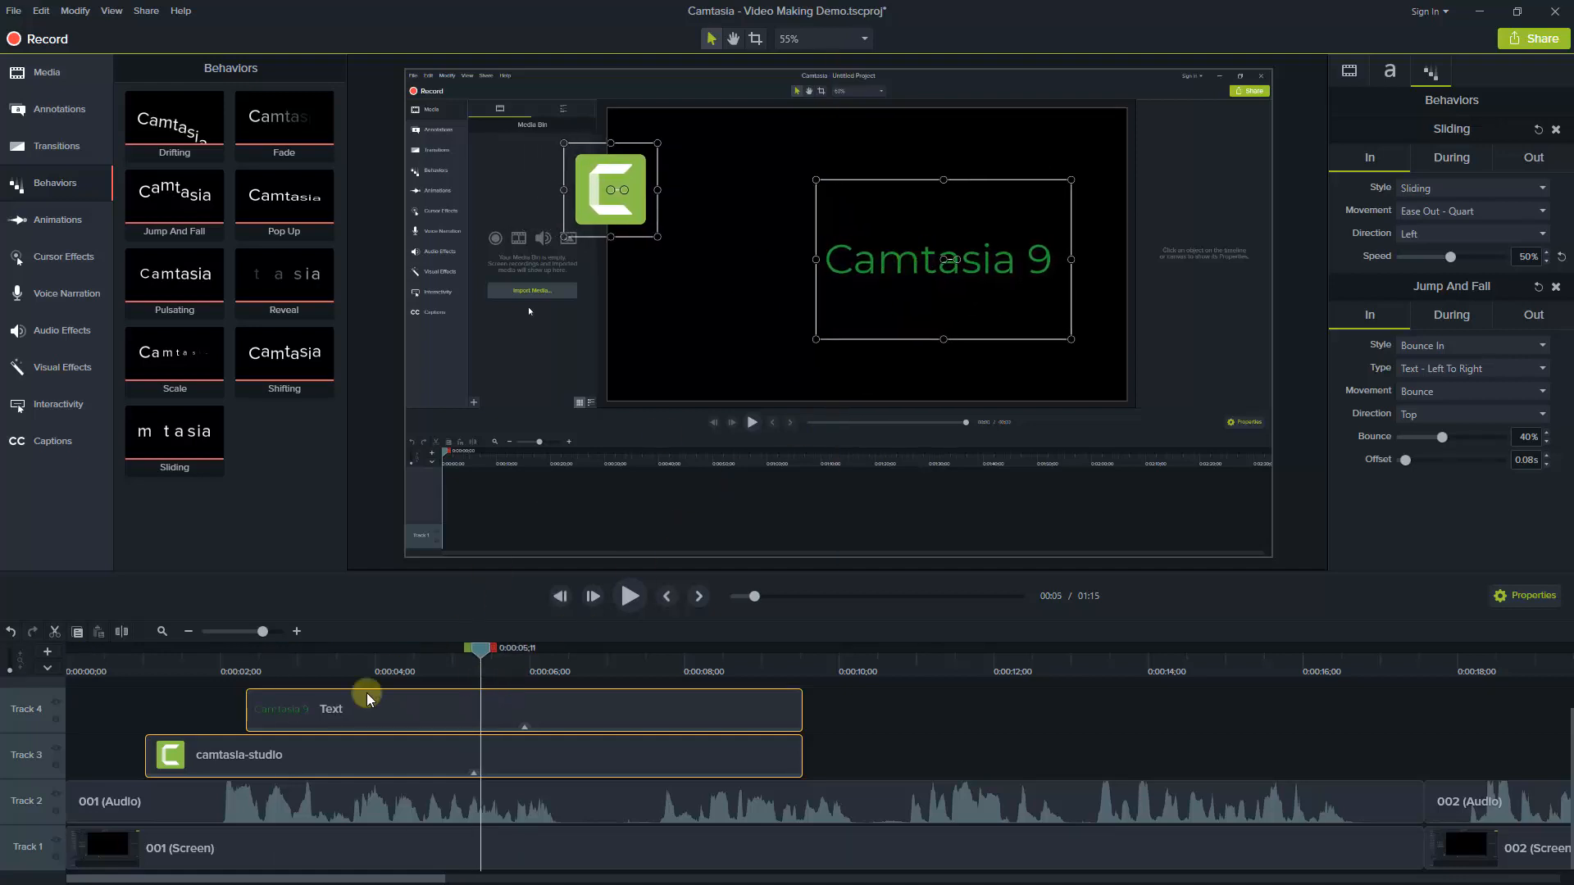
left_click(180, 714)
left_click(386, 698)
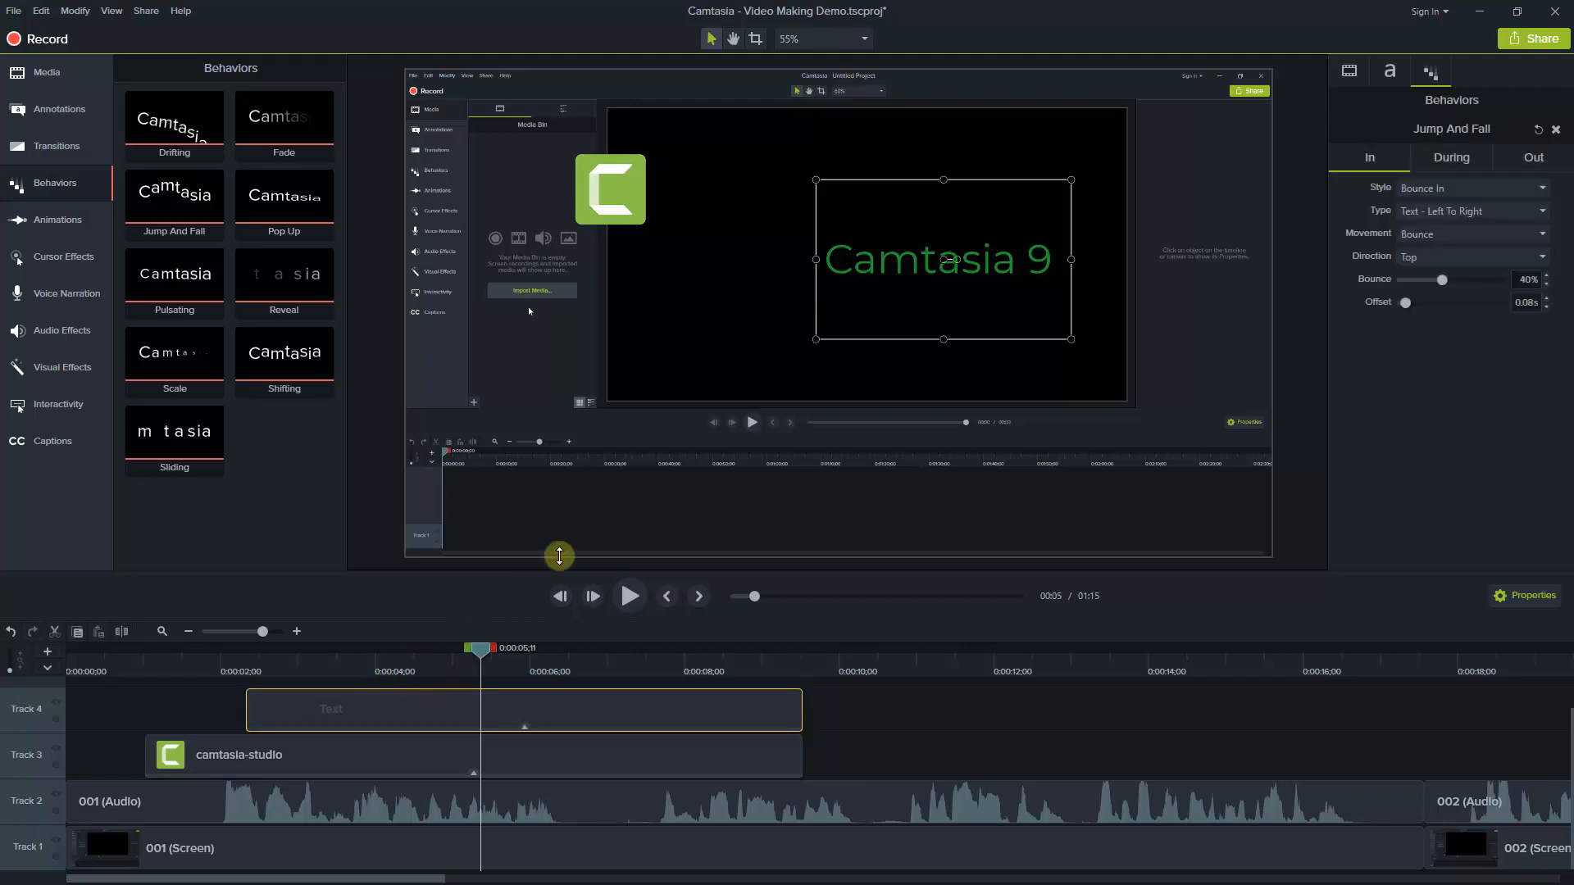
left_click_drag(932, 275, 953, 257)
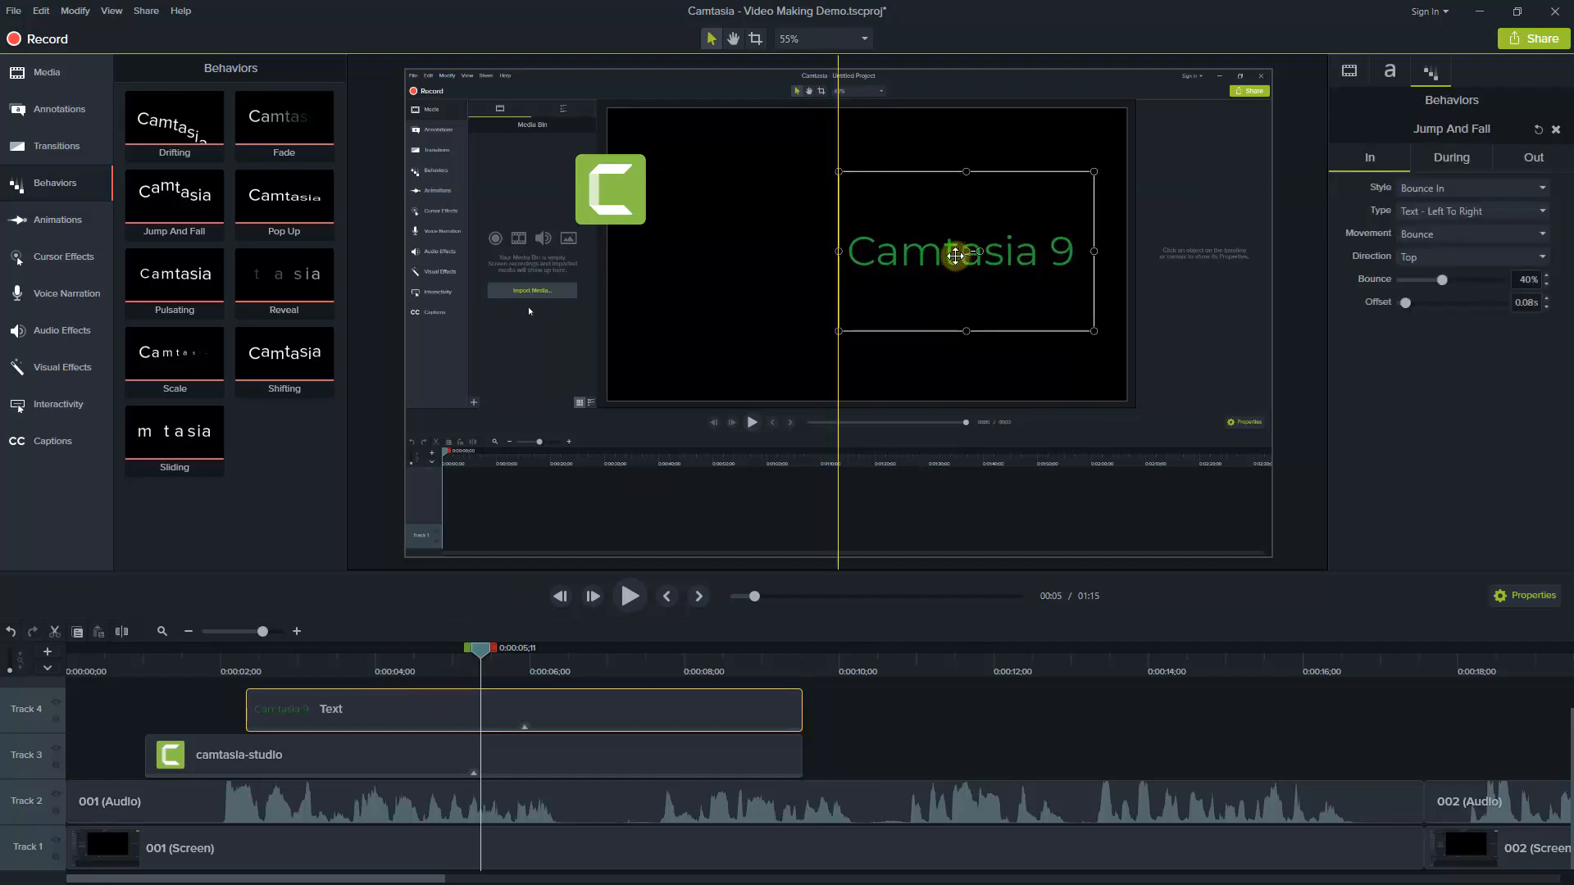
Place the logo inside the black canvas to the left of the text and shift the text slightly closer to it
left_click(320, 753)
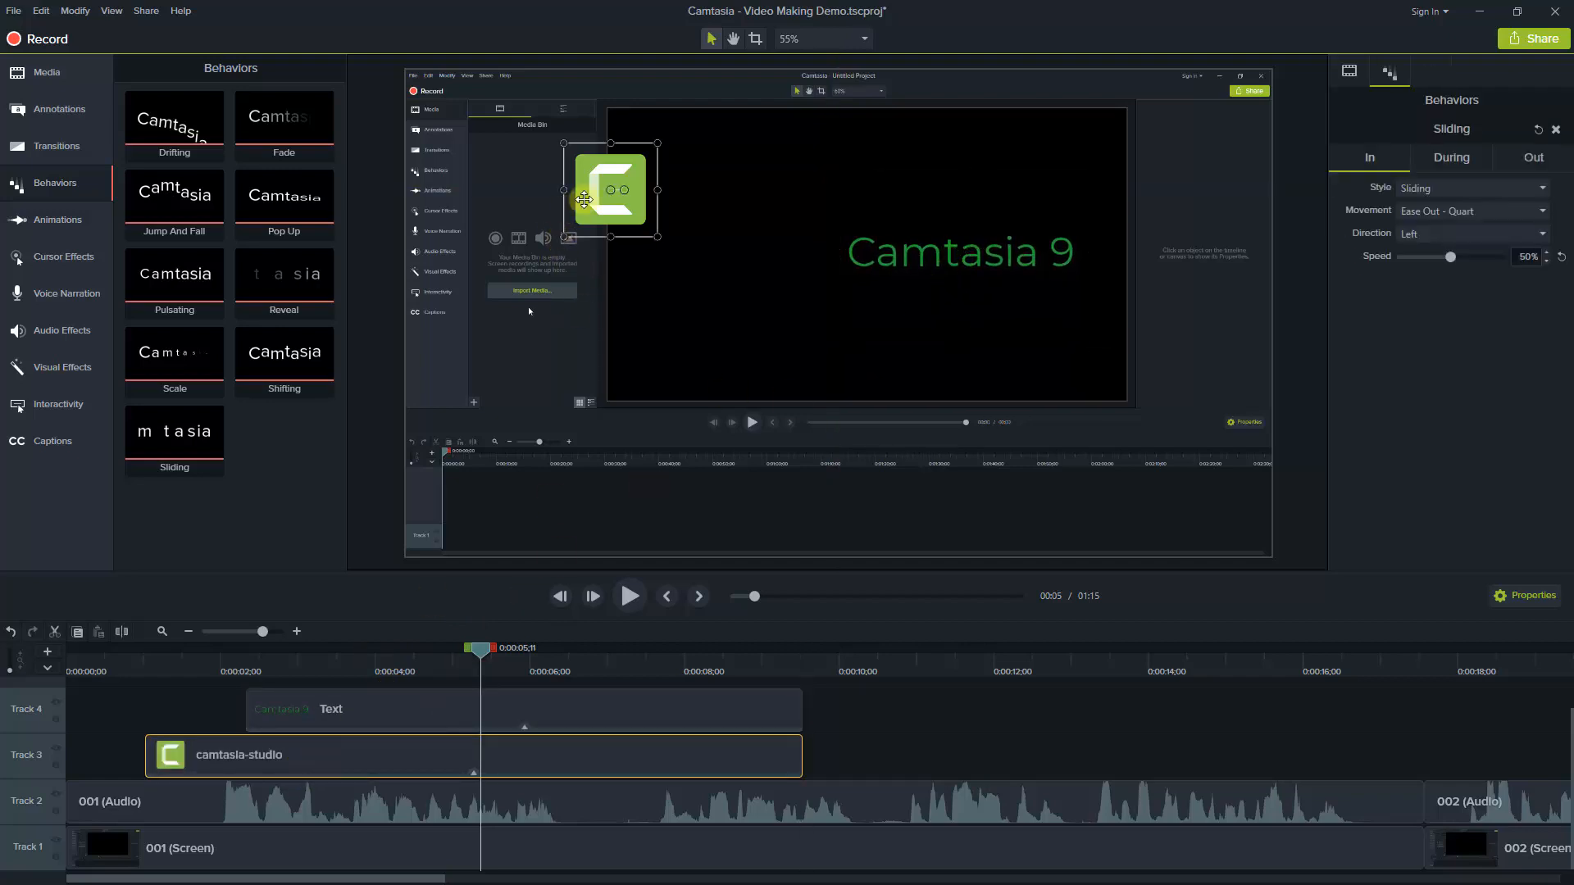
left_click_drag(613, 192, 738, 253)
left_click(551, 709)
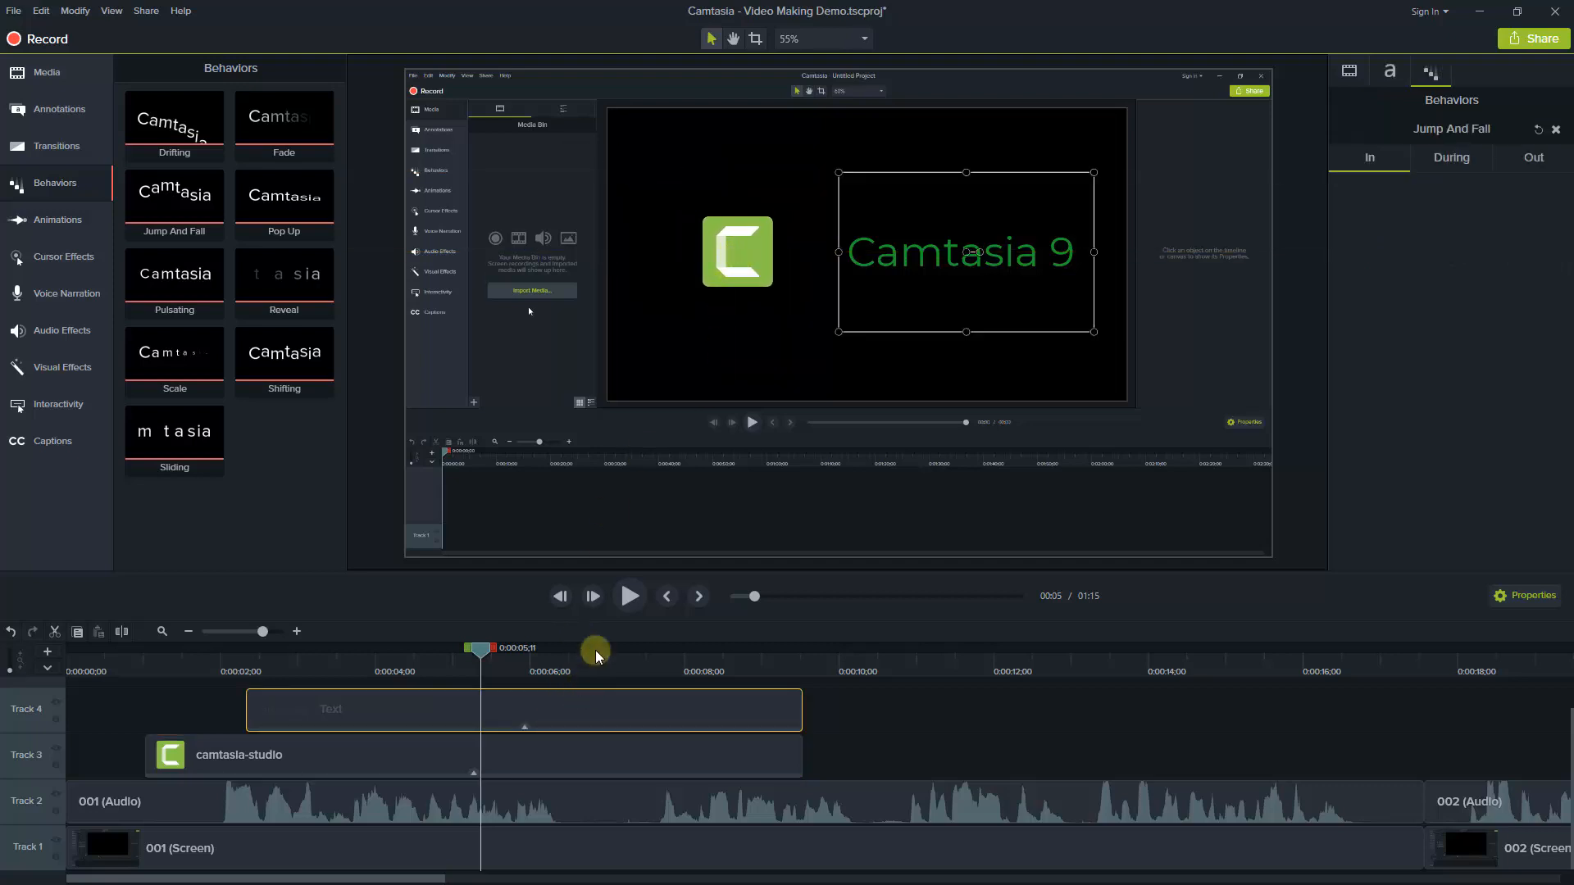
left_click_drag(939, 270, 914, 270)
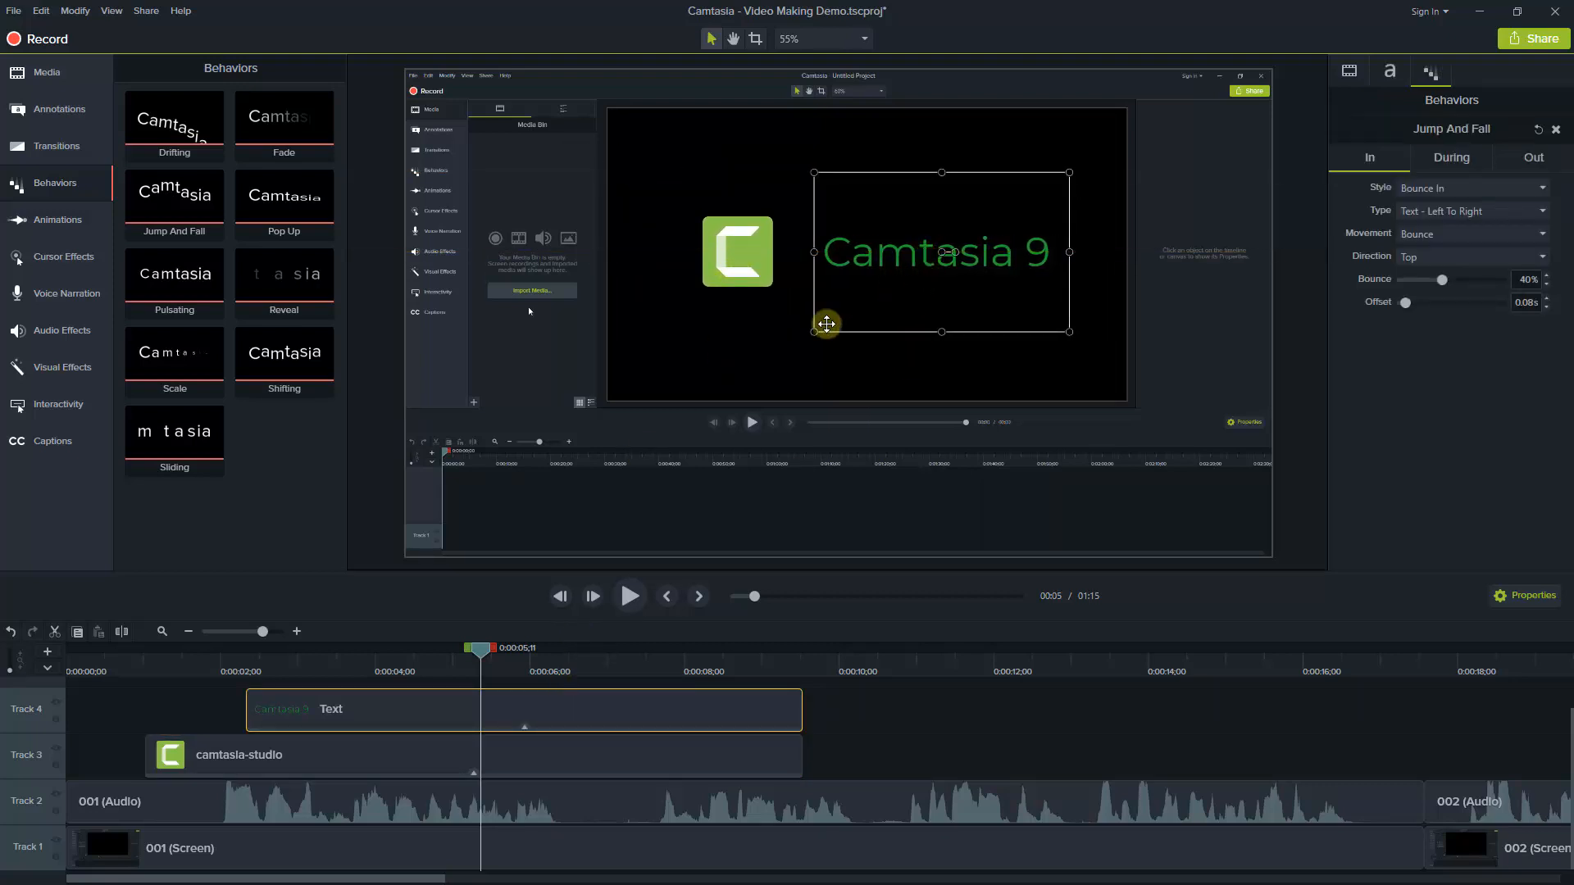
Play the timeline from the start to check the animated logo and text together
left_click(59, 668)
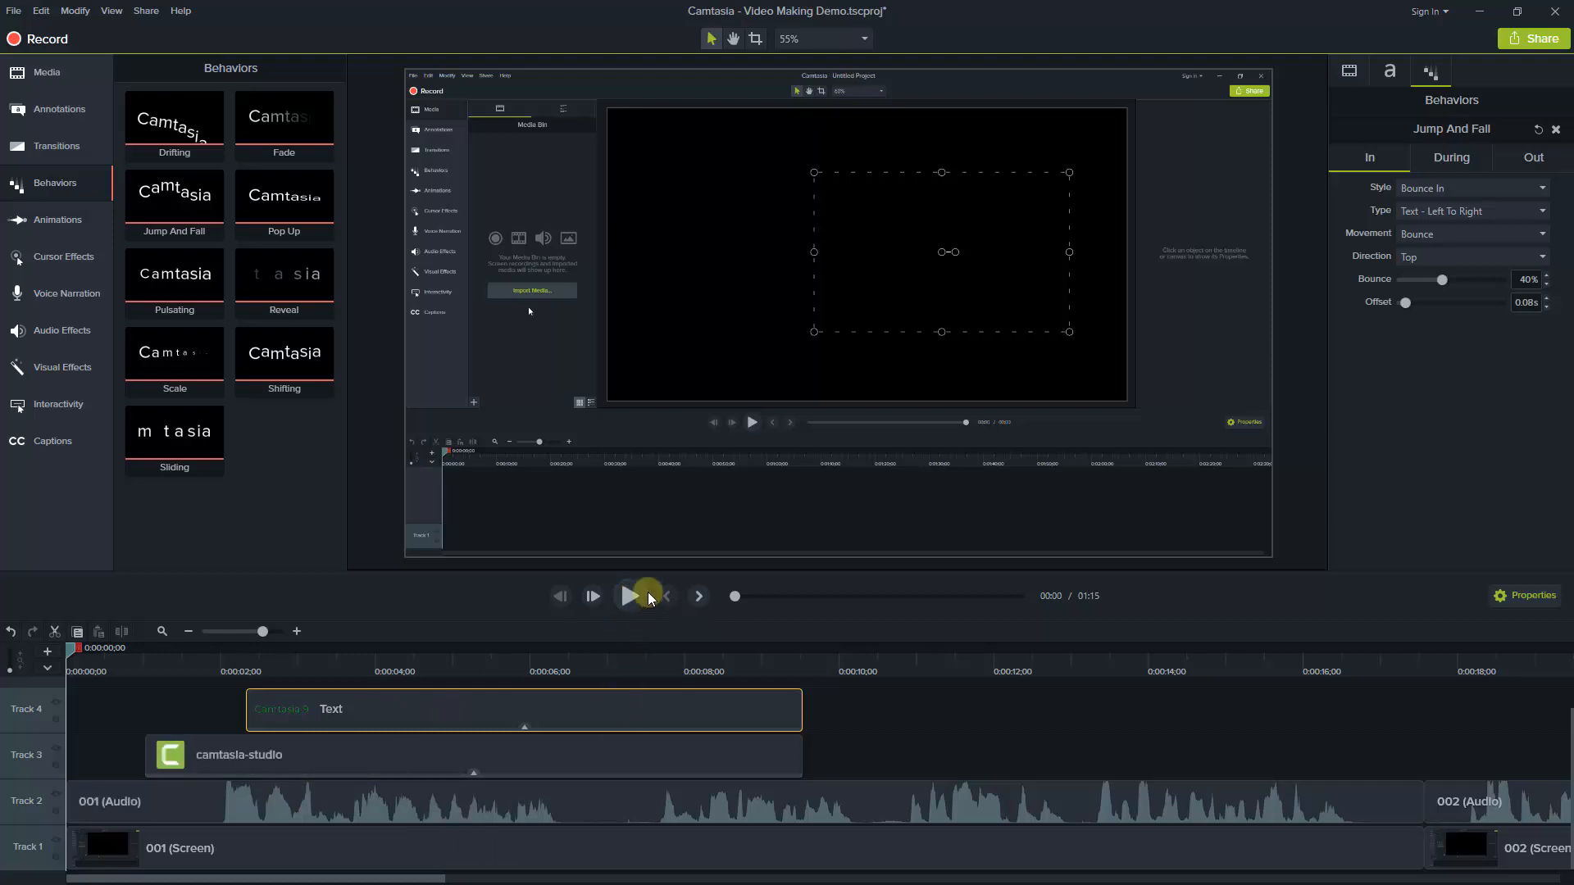
left_click(629, 598)
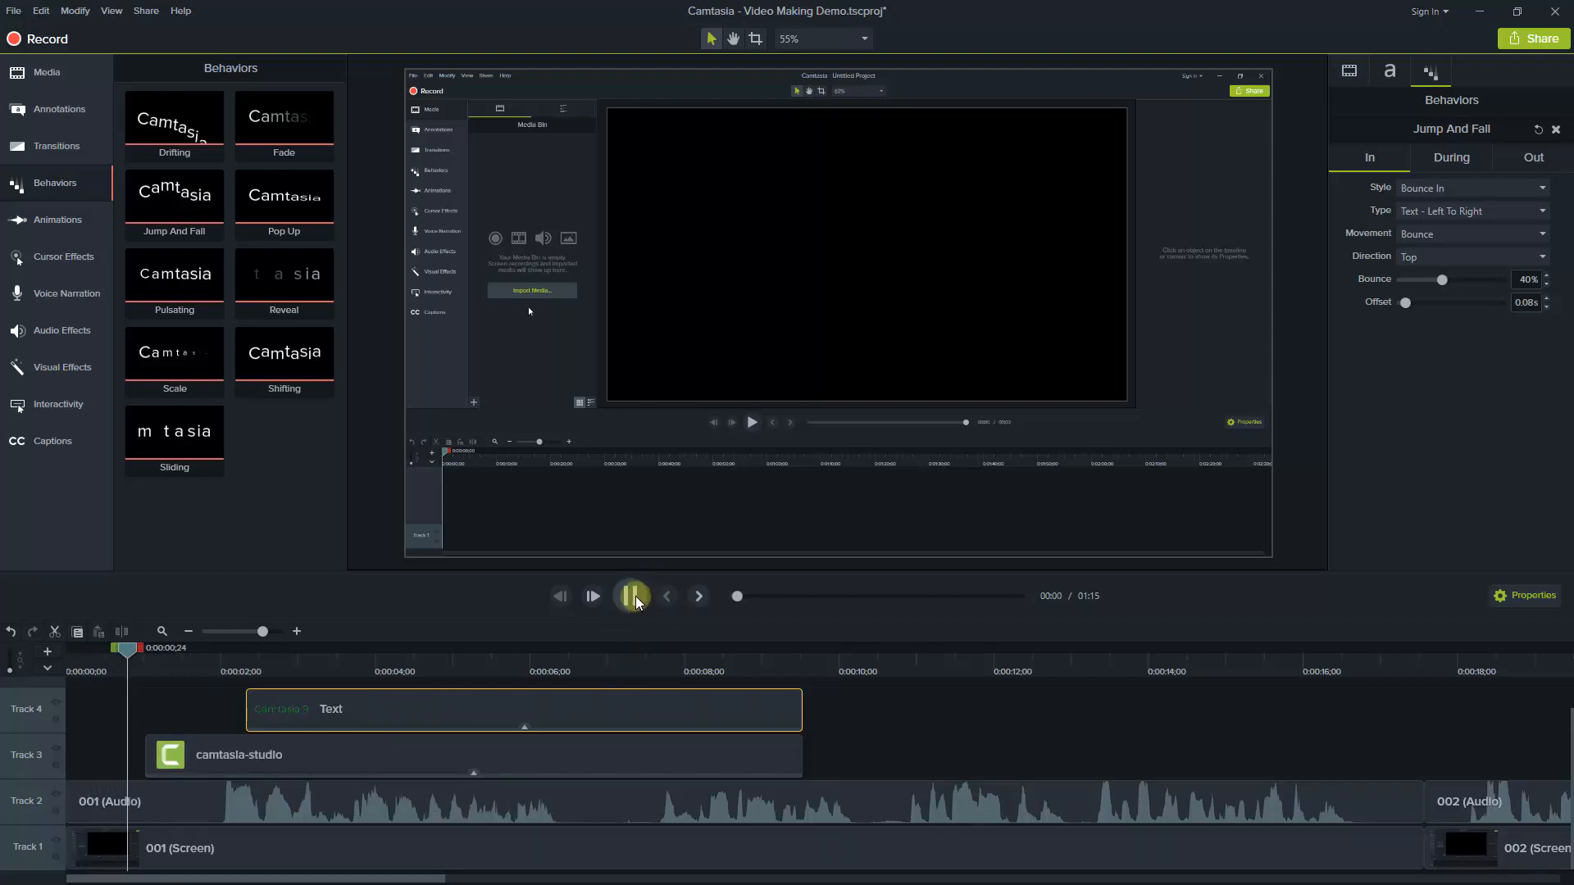
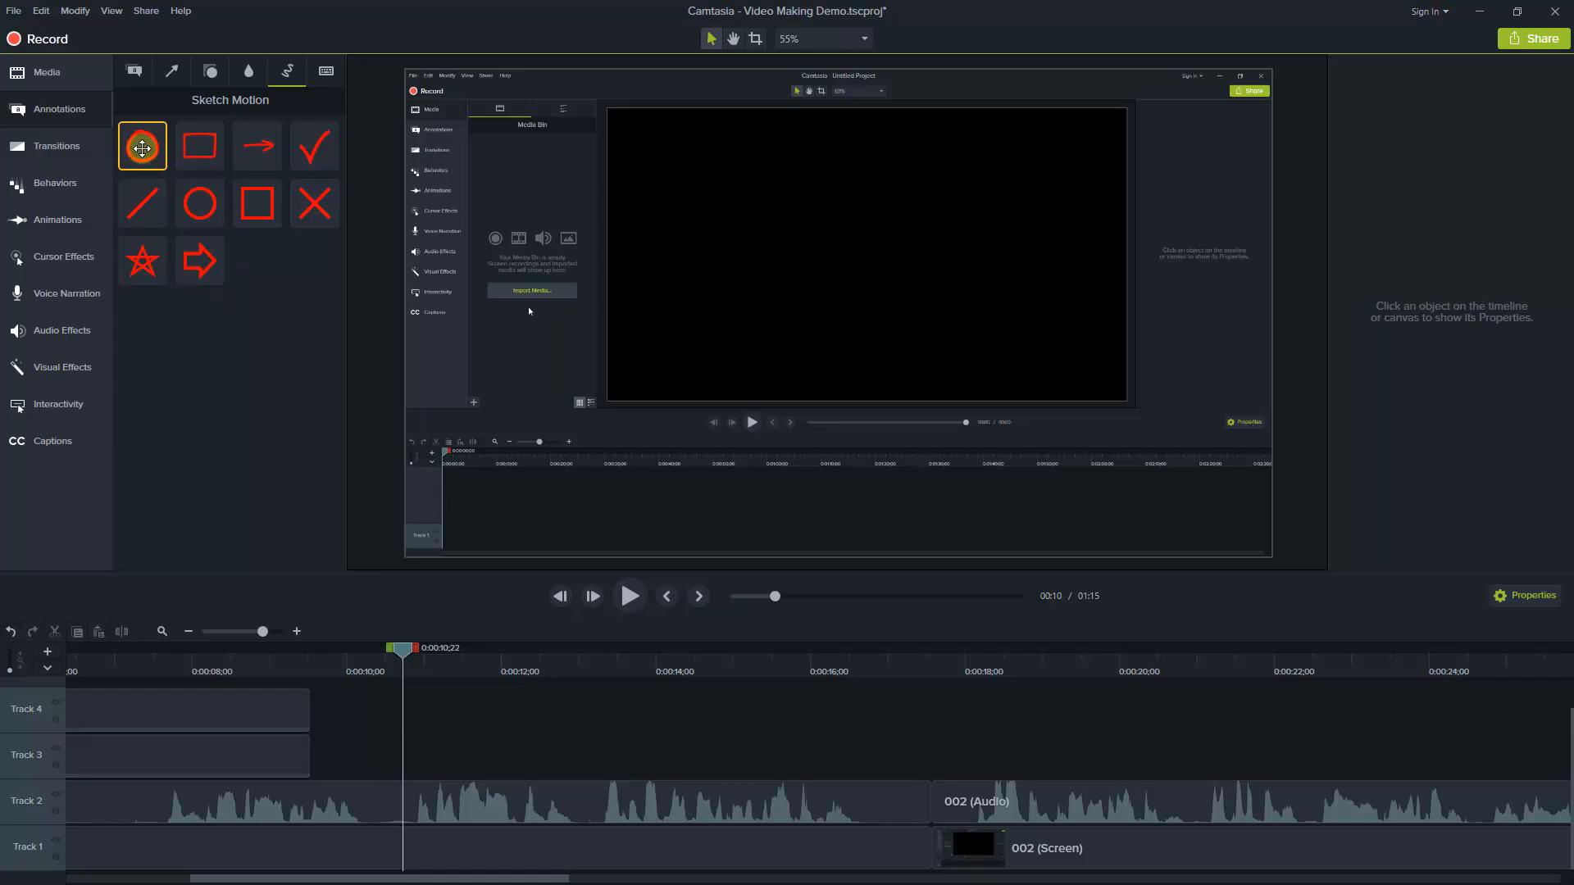
Add a Sketch Motion oval to Track 3 starting at about 0:00:10;29 and fit it around the recorded Media Bin panel
mouse_move(141, 147)
left_mouse_down()
mouse_move(169, 200)
mouse_move(467, 530)
mouse_move(587, 730)
mouse_move(554, 764)
left_mouse_up()
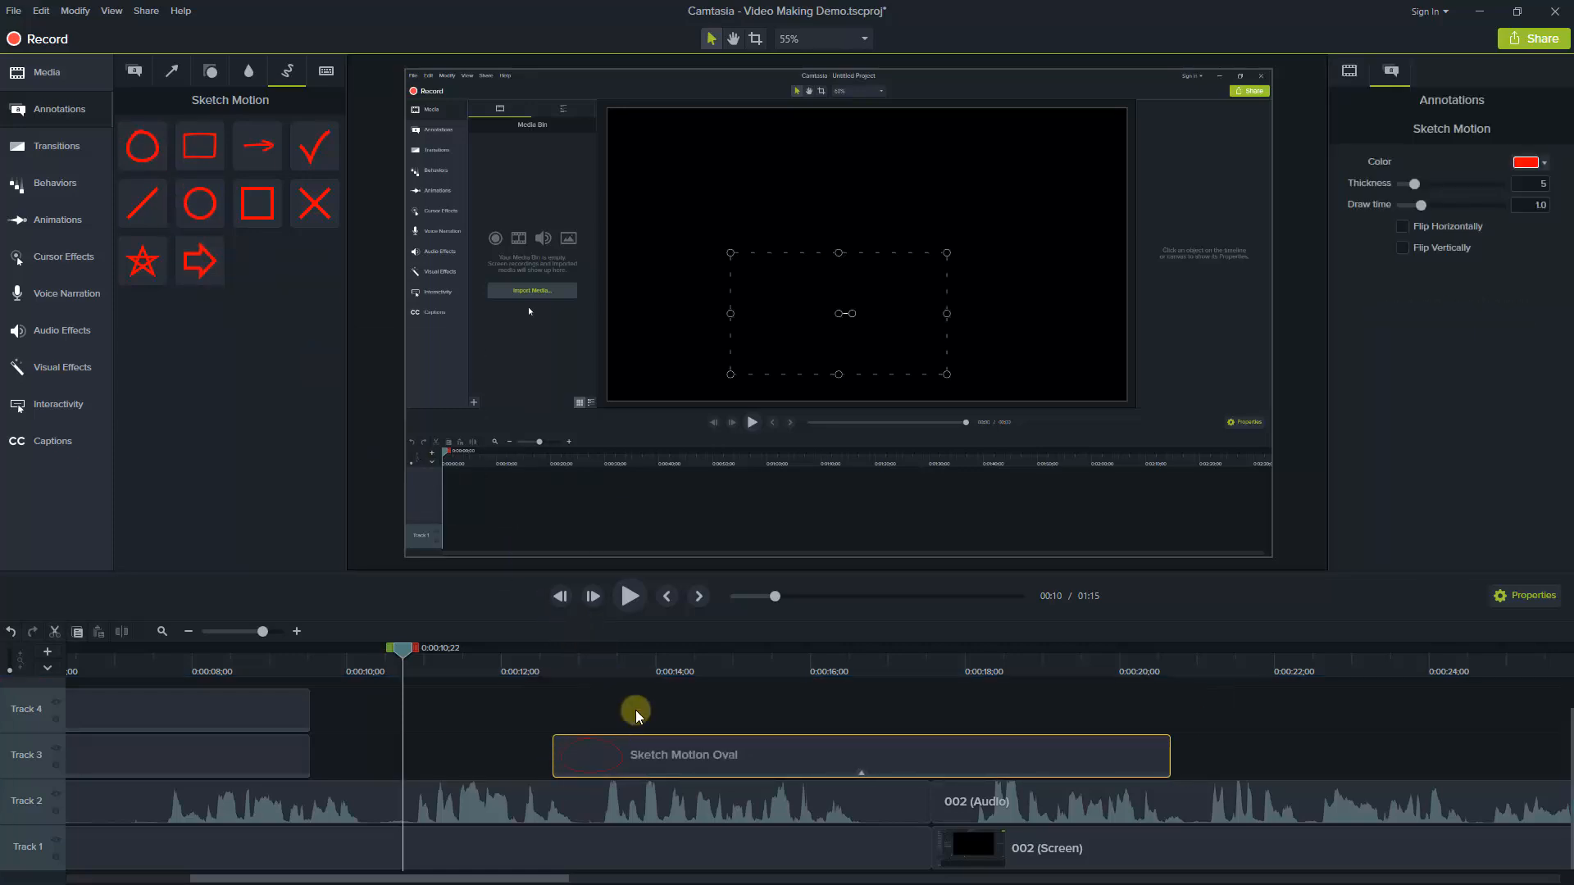
left_click_drag(404, 654, 654, 693)
left_click_drag(607, 752, 478, 779)
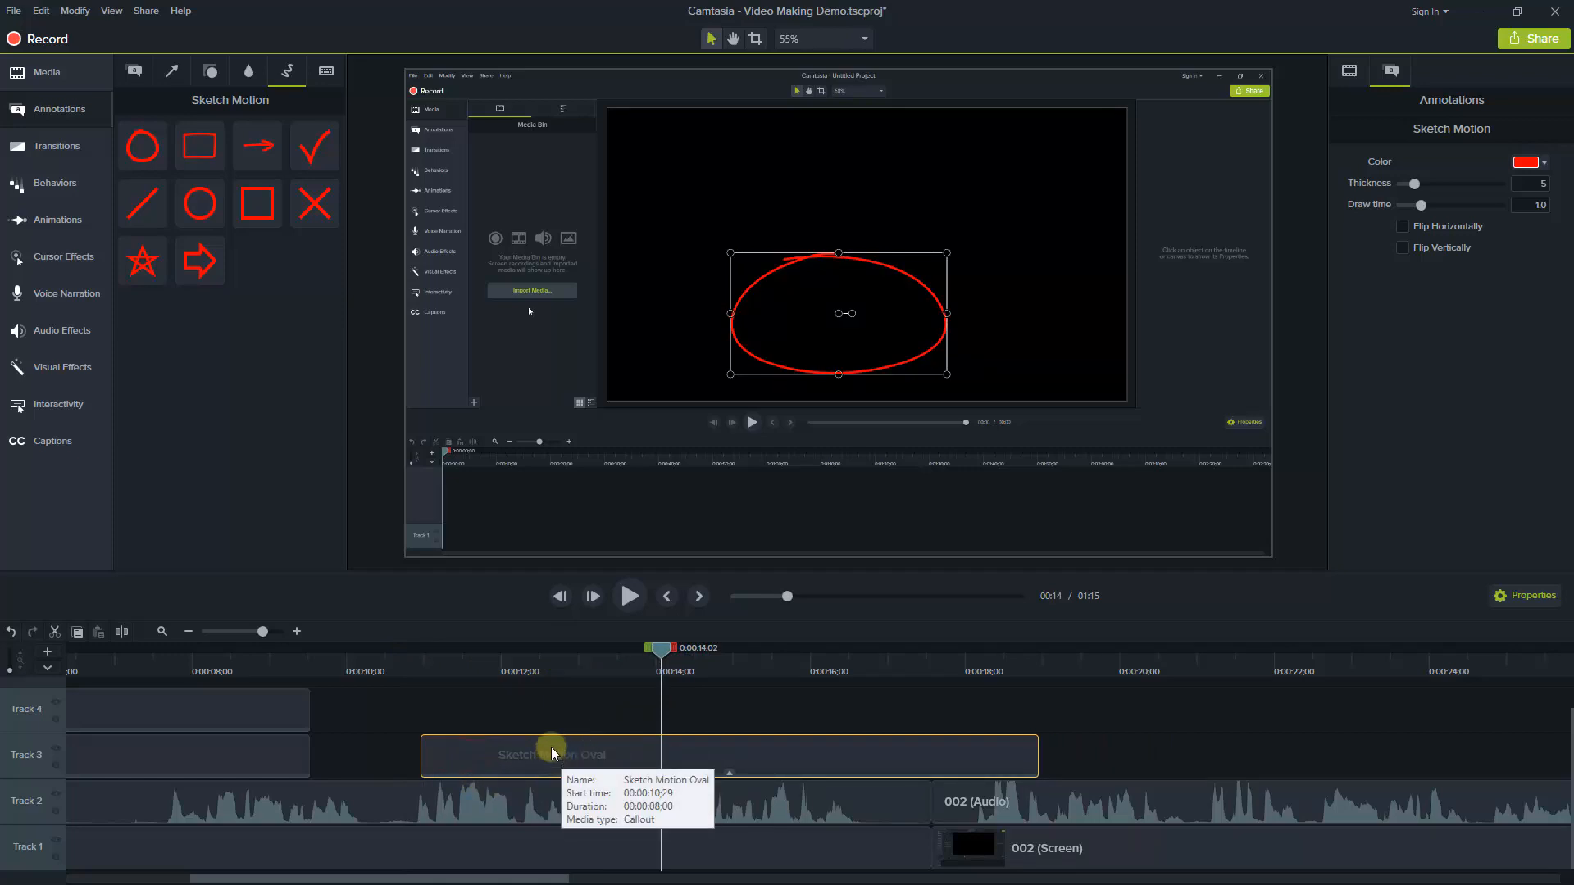
mouse_move(838, 314)
left_mouse_down()
mouse_move(699, 306)
mouse_move(557, 163)
left_mouse_up()
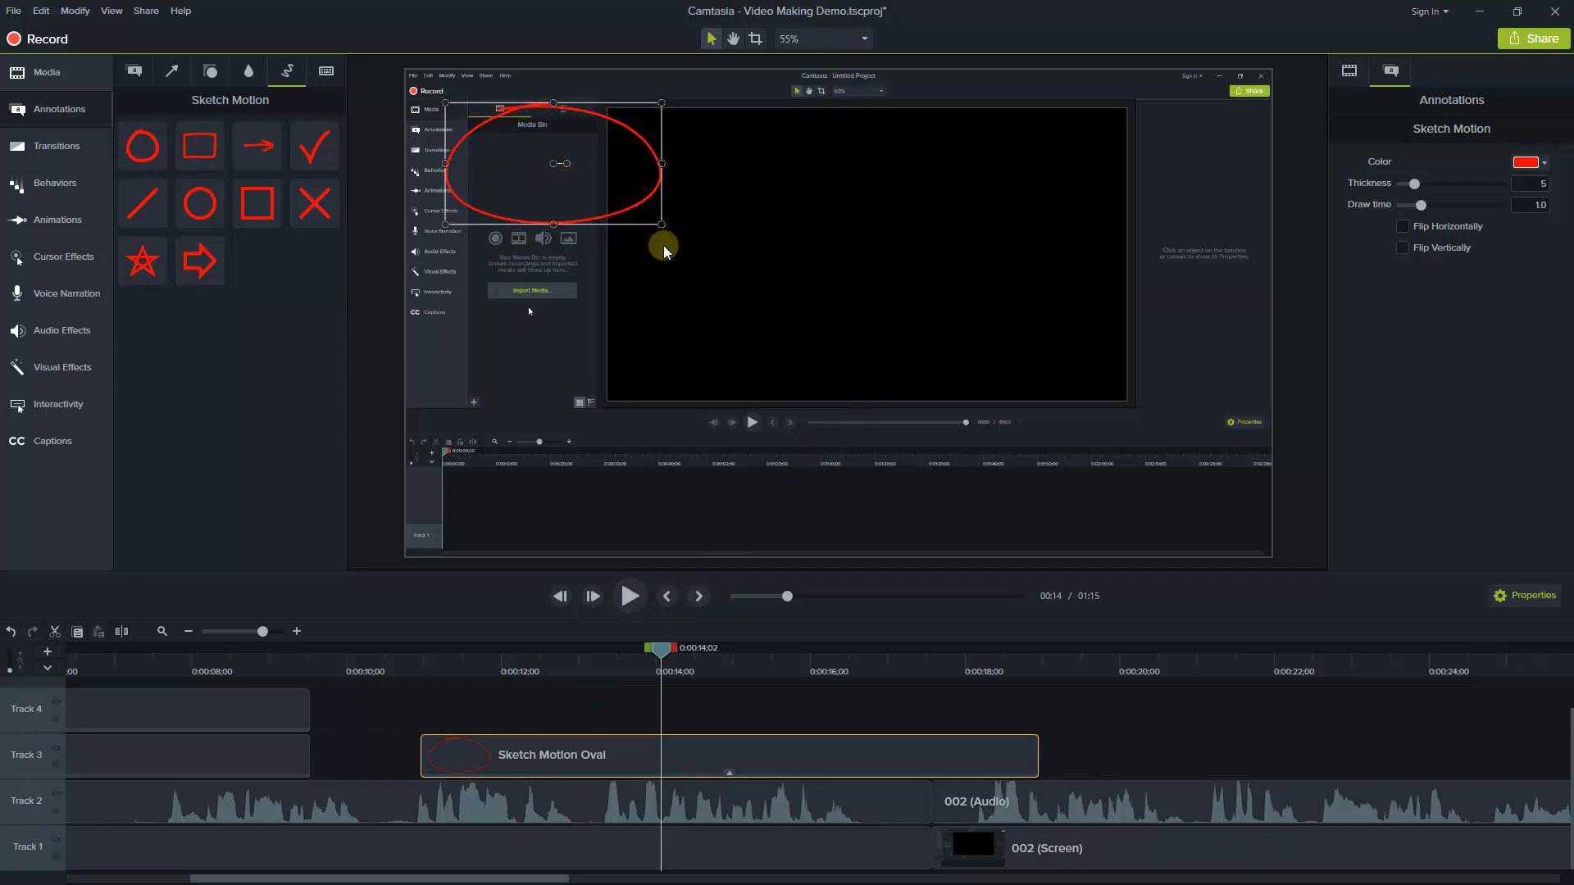
mouse_move(659, 233)
left_mouse_down()
mouse_move(604, 417)
mouse_move(620, 422)
left_mouse_up()
left_click_drag(530, 101, 532, 87)
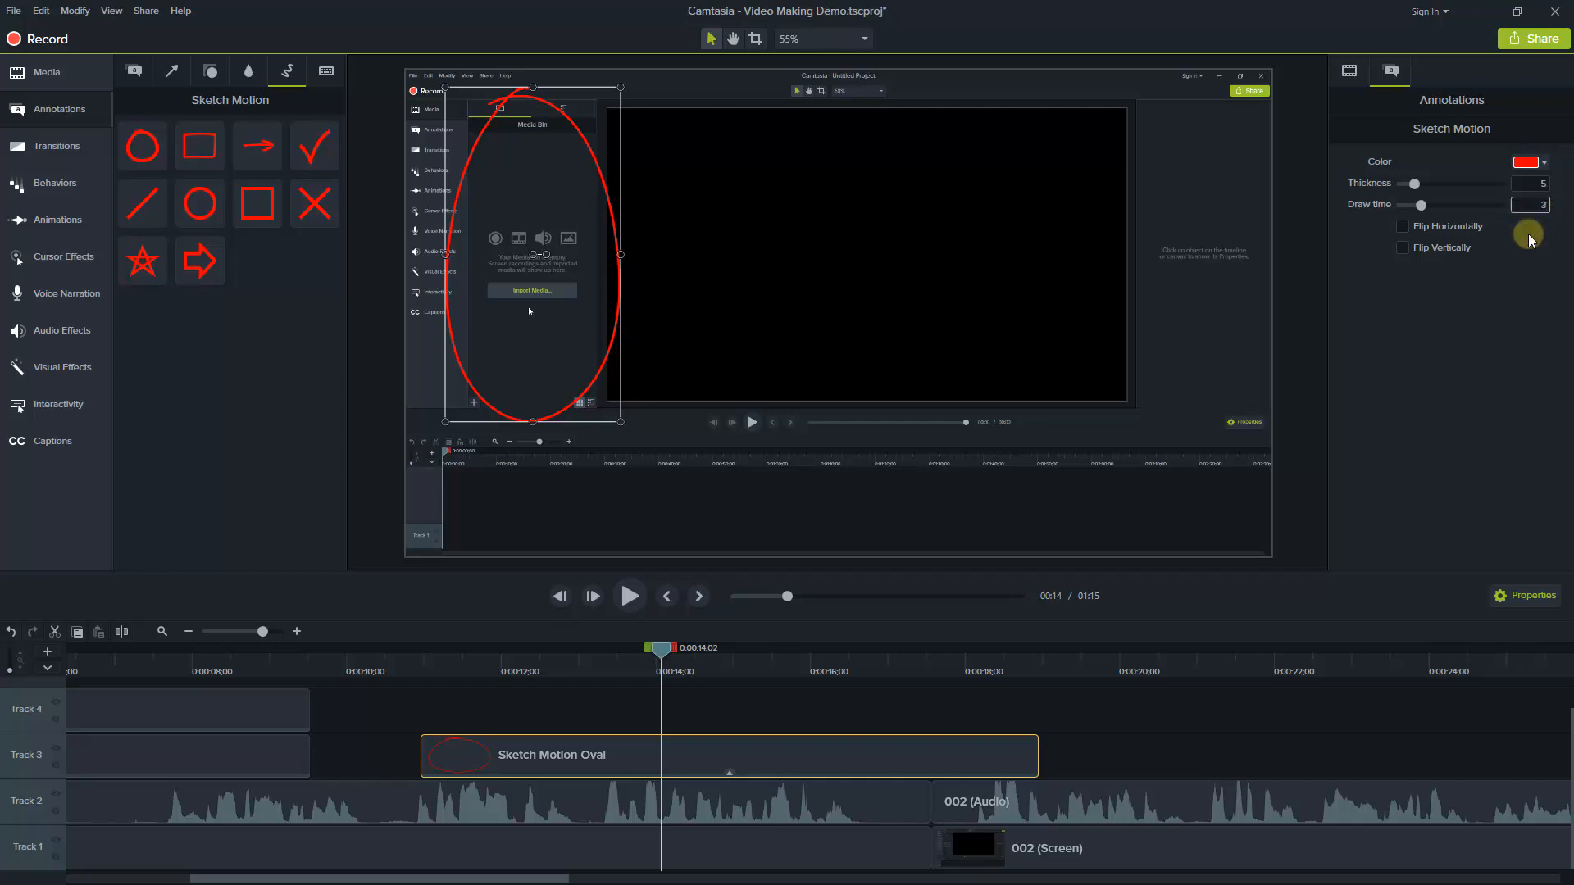
Colour the sketch oval orange and move its clip back against the end of the preceding clip on Track 3
left_click(1545, 167)
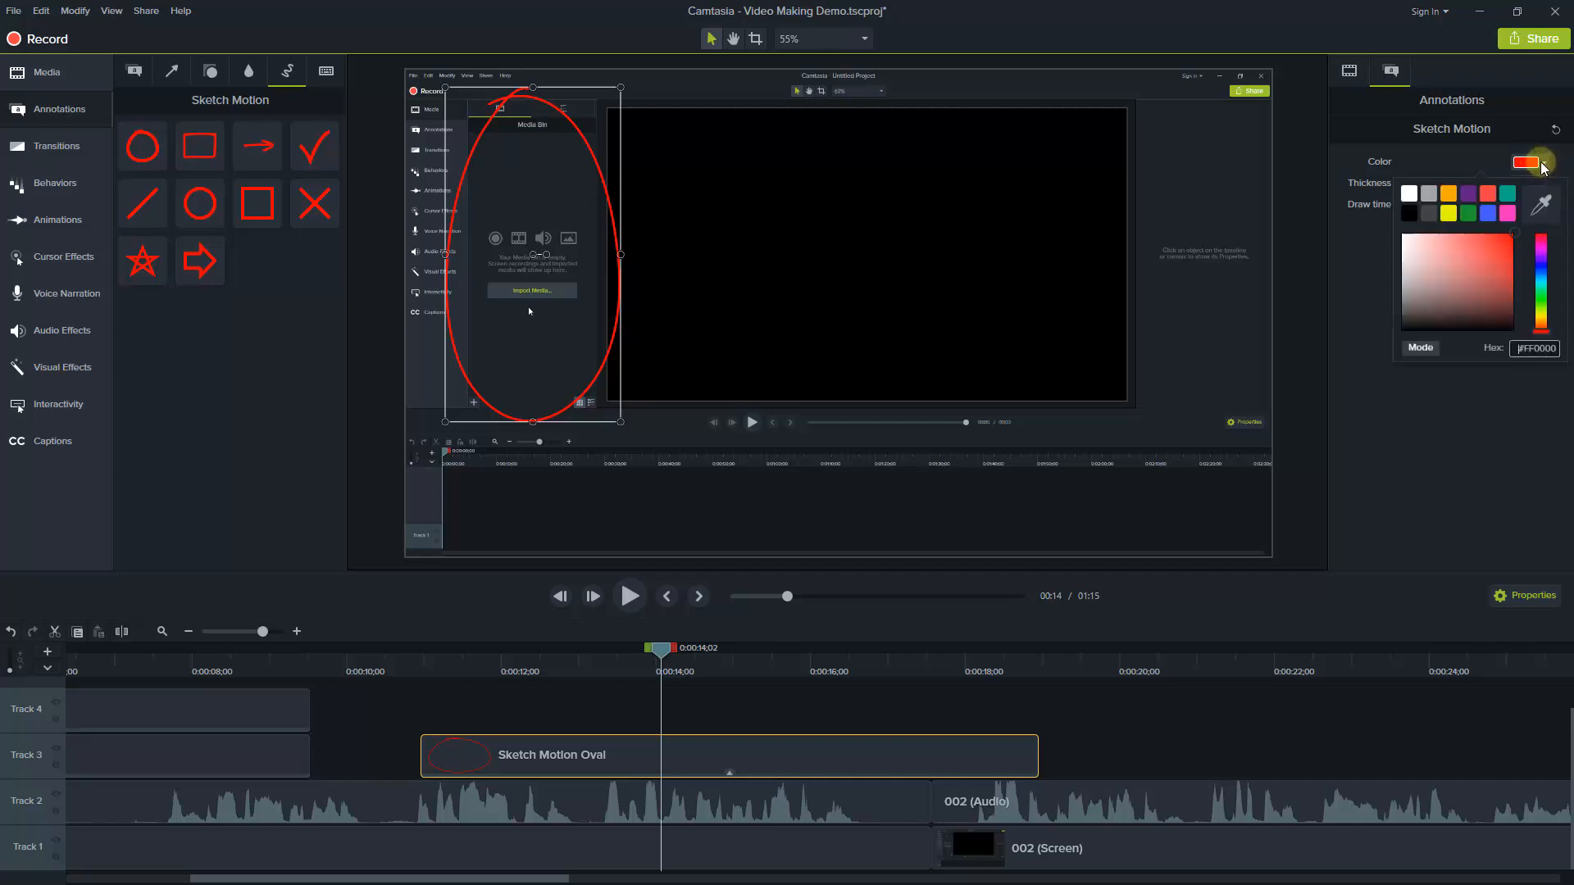
left_click(1448, 194)
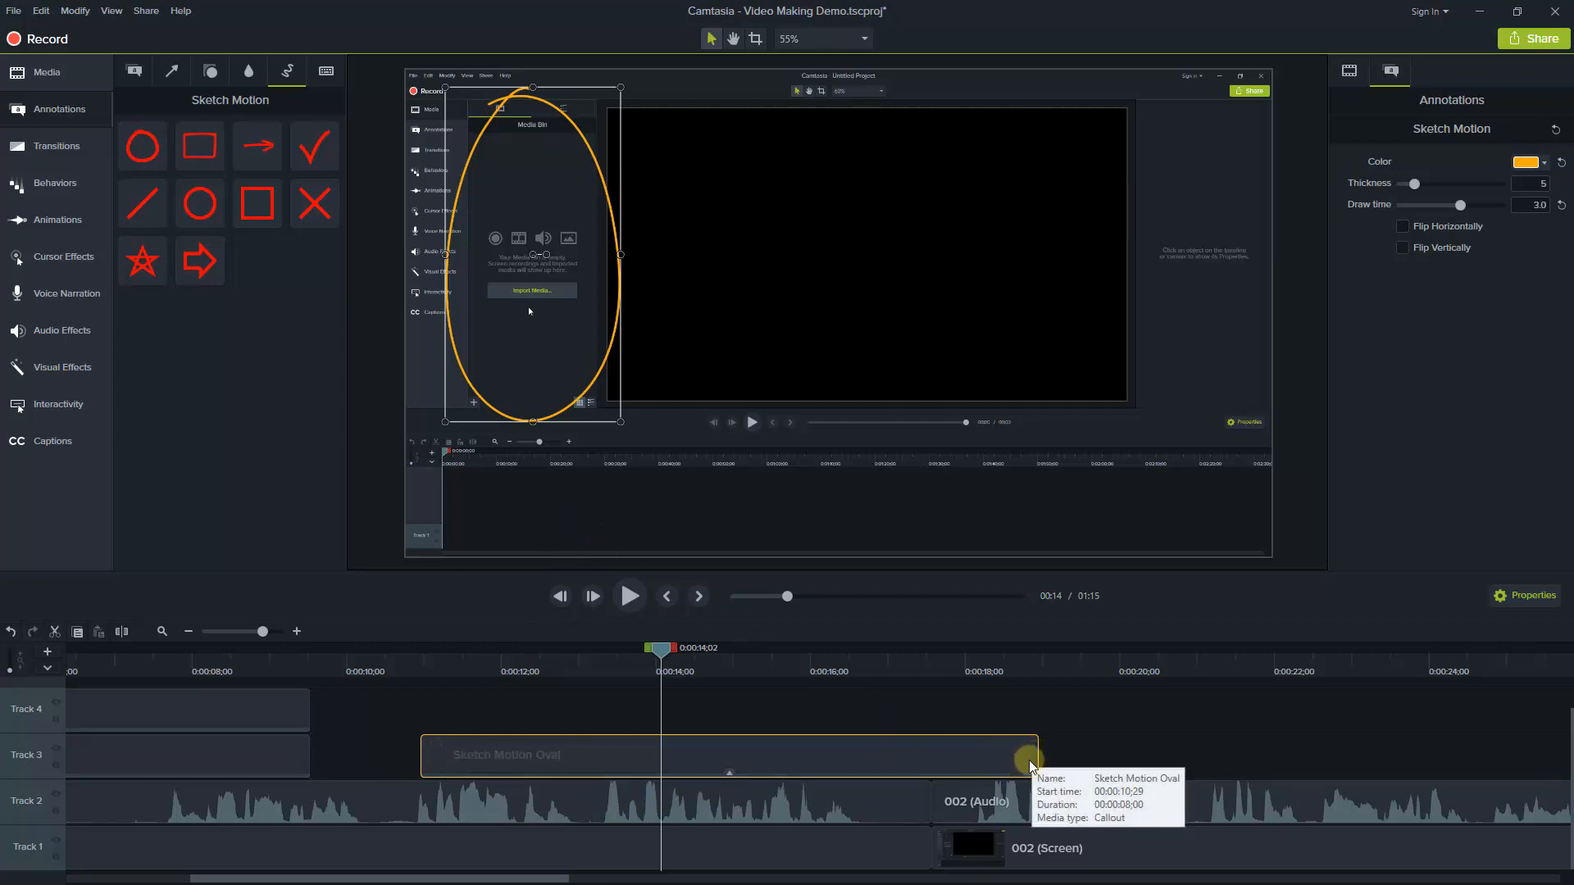
left_click_drag(994, 768, 860, 770)
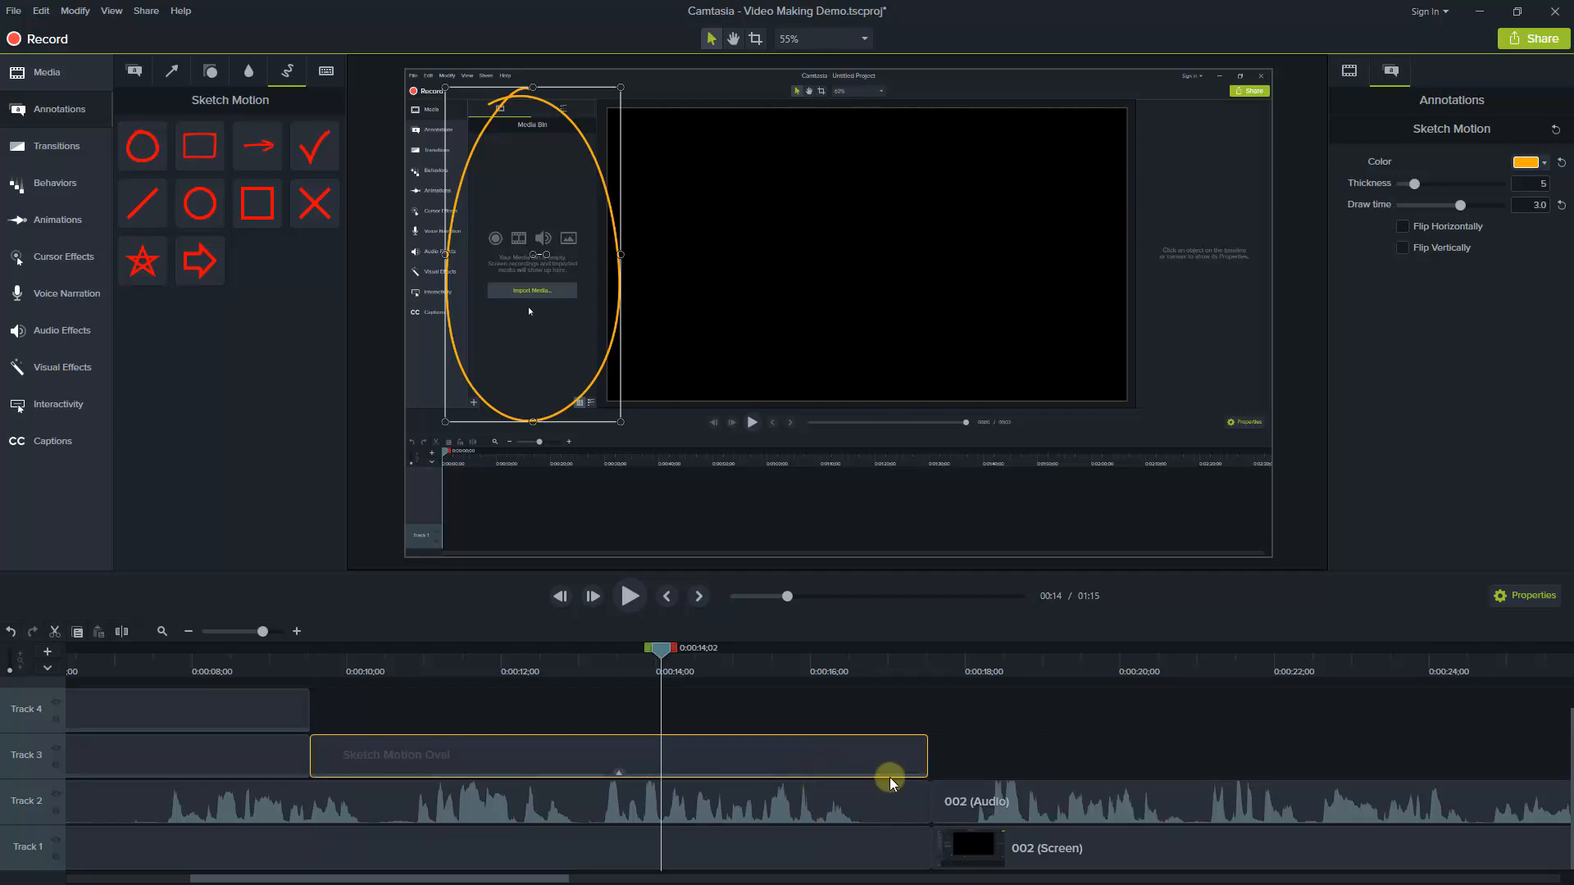
Play the timeline from 0:00:16;21 past the end of the oval clip to check how the oval disappears
left_click(809, 670)
left_click_drag(809, 671, 864, 667)
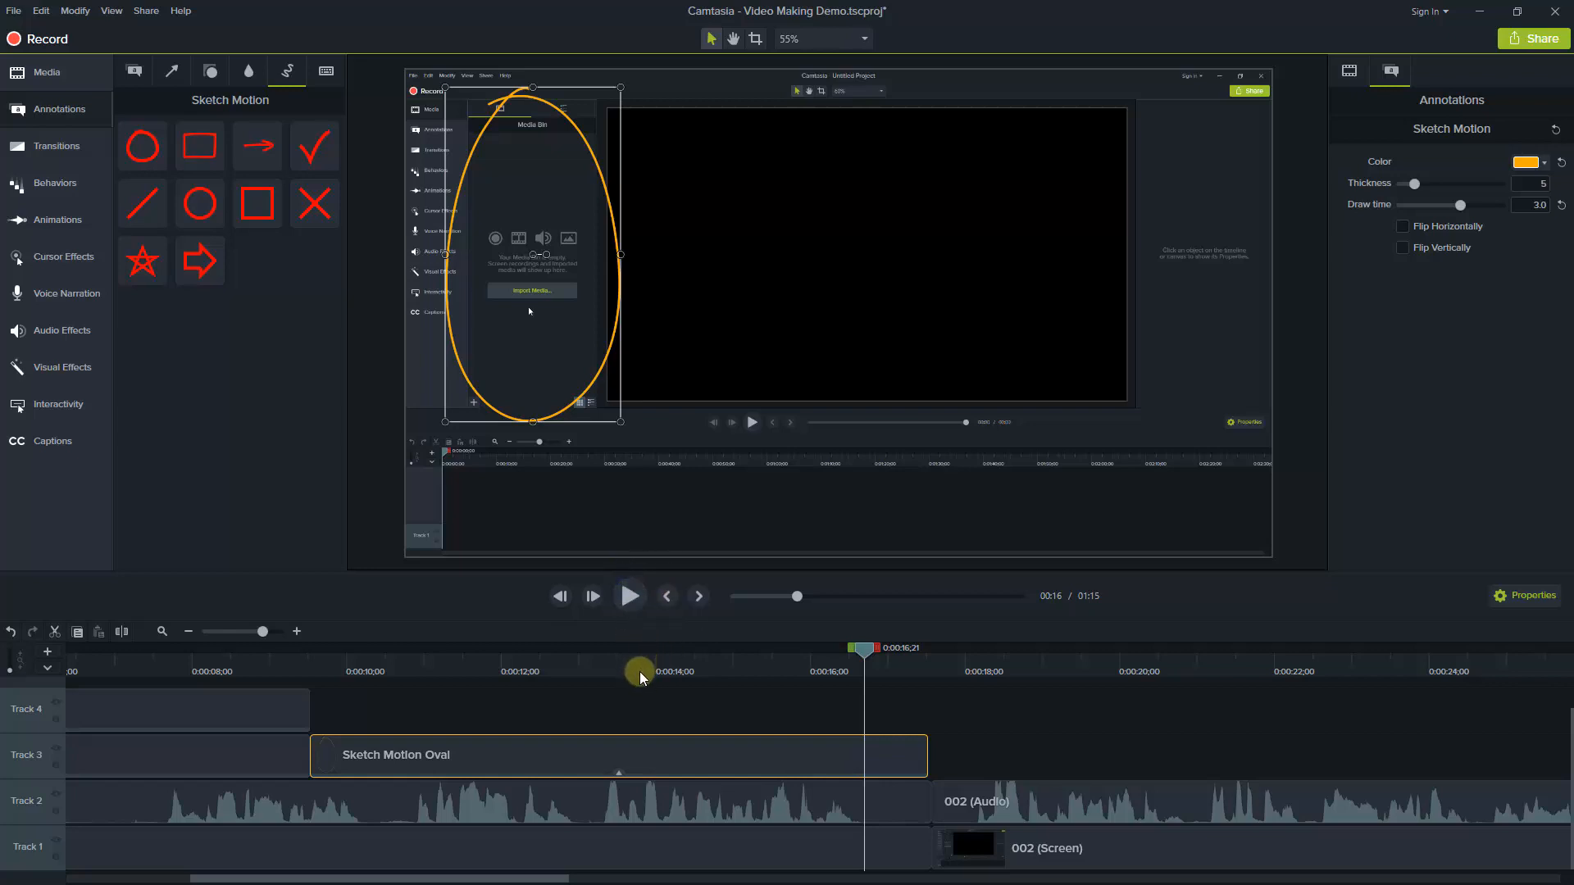
key("space")
key("space")
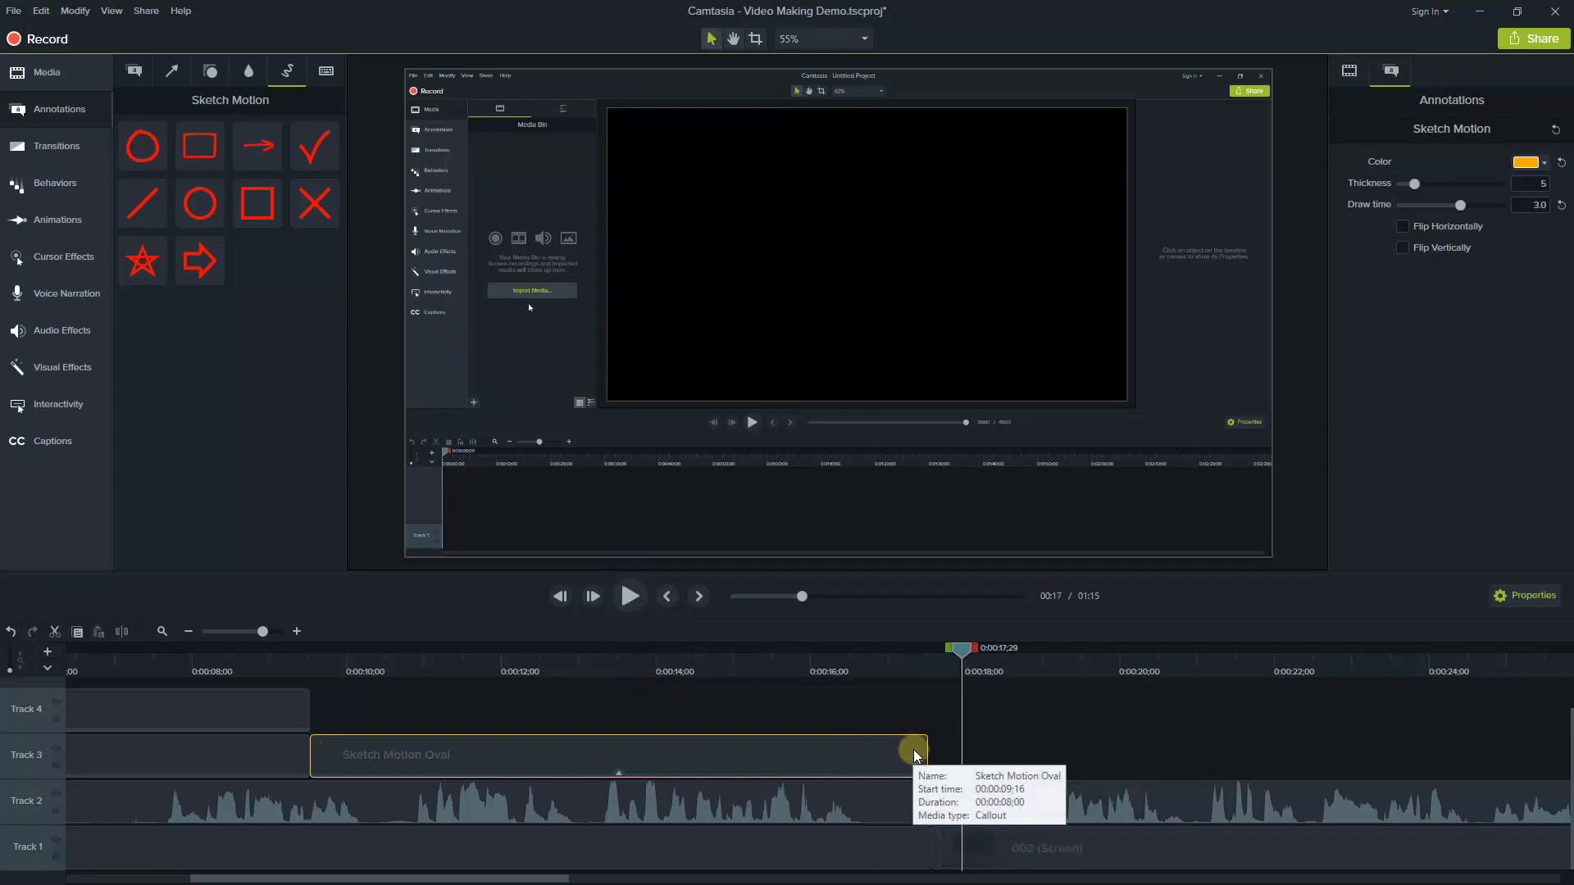
Add a Fade transition to the end of the oval clip and shorten it to a duration of 00;18
left_click(69, 149)
mouse_move(165, 207)
left_mouse_down()
mouse_move(168, 164)
mouse_move(435, 355)
mouse_move(869, 762)
left_mouse_up()
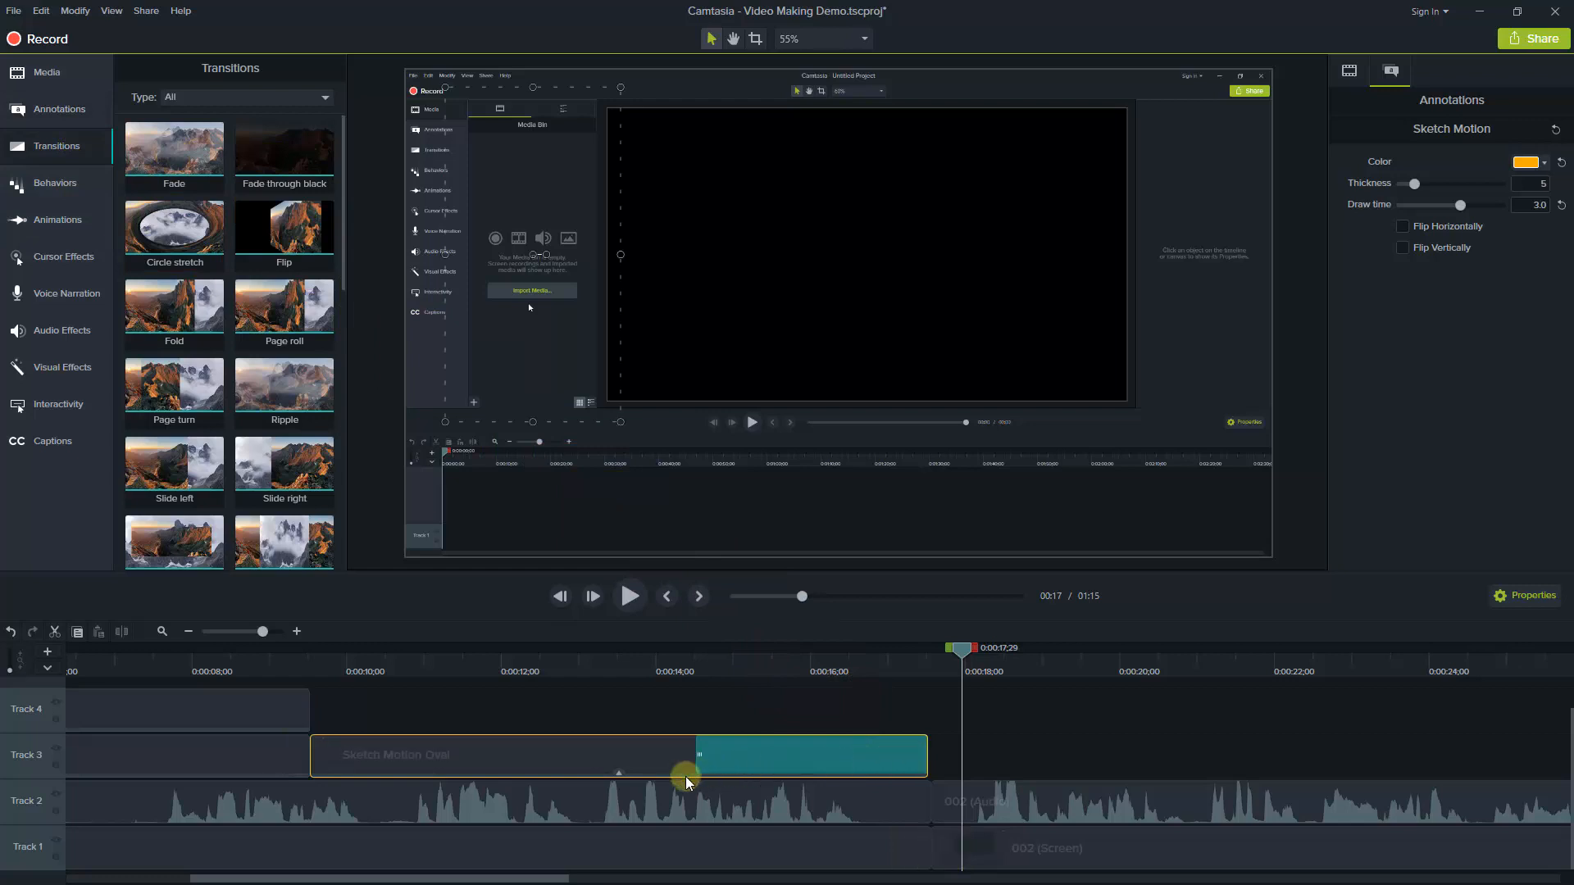
left_click_drag(700, 762, 885, 760)
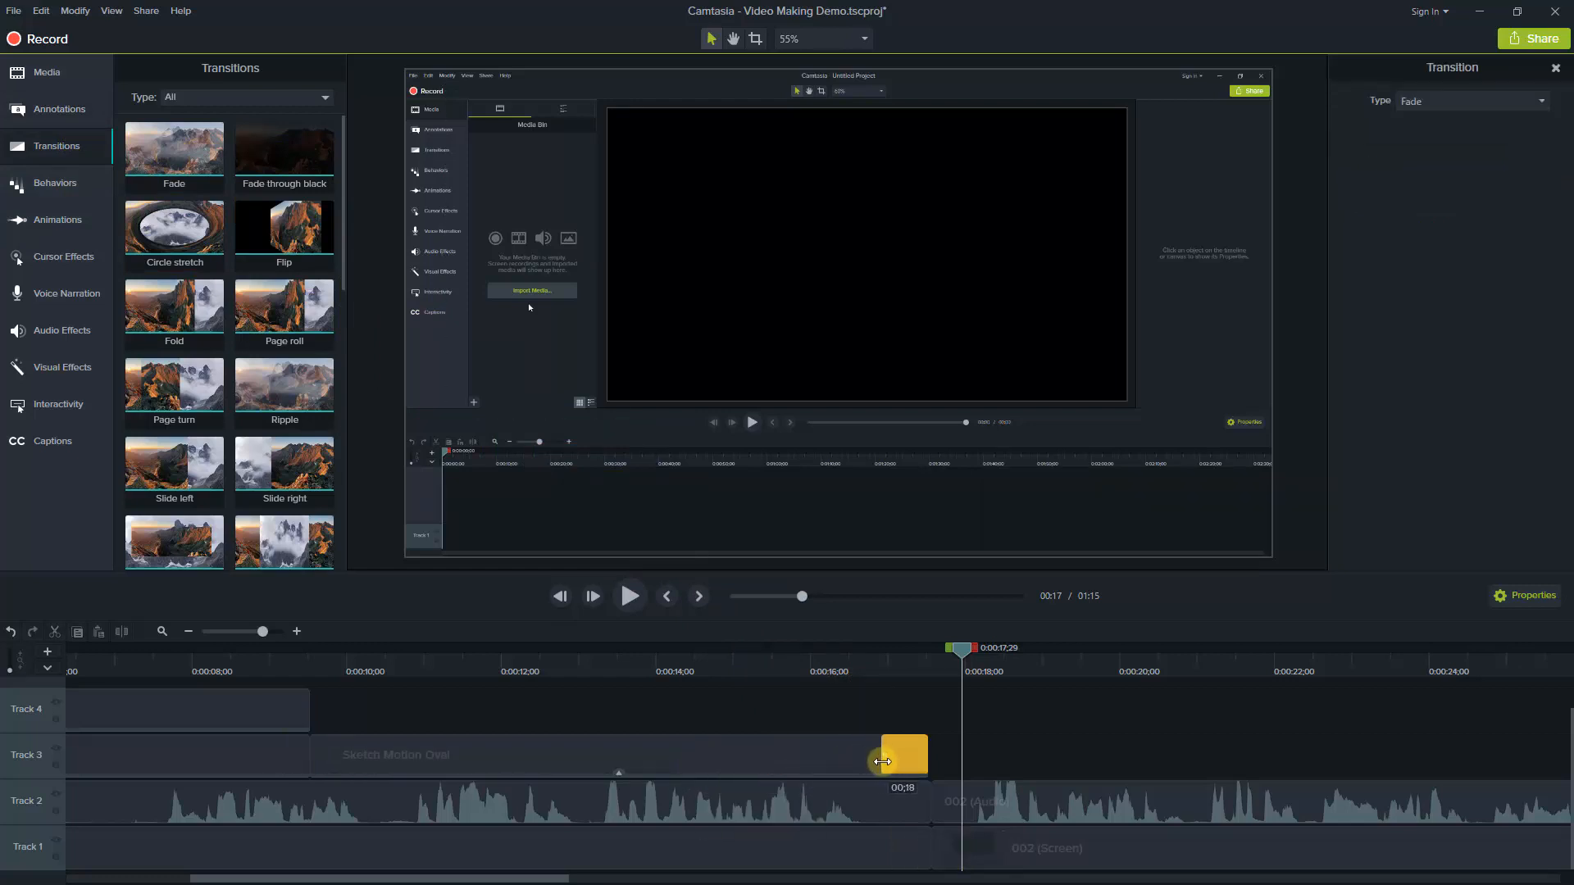
Play from 0:00:16;19 to check the oval's fade-out
left_click_drag(852, 658, 859, 661)
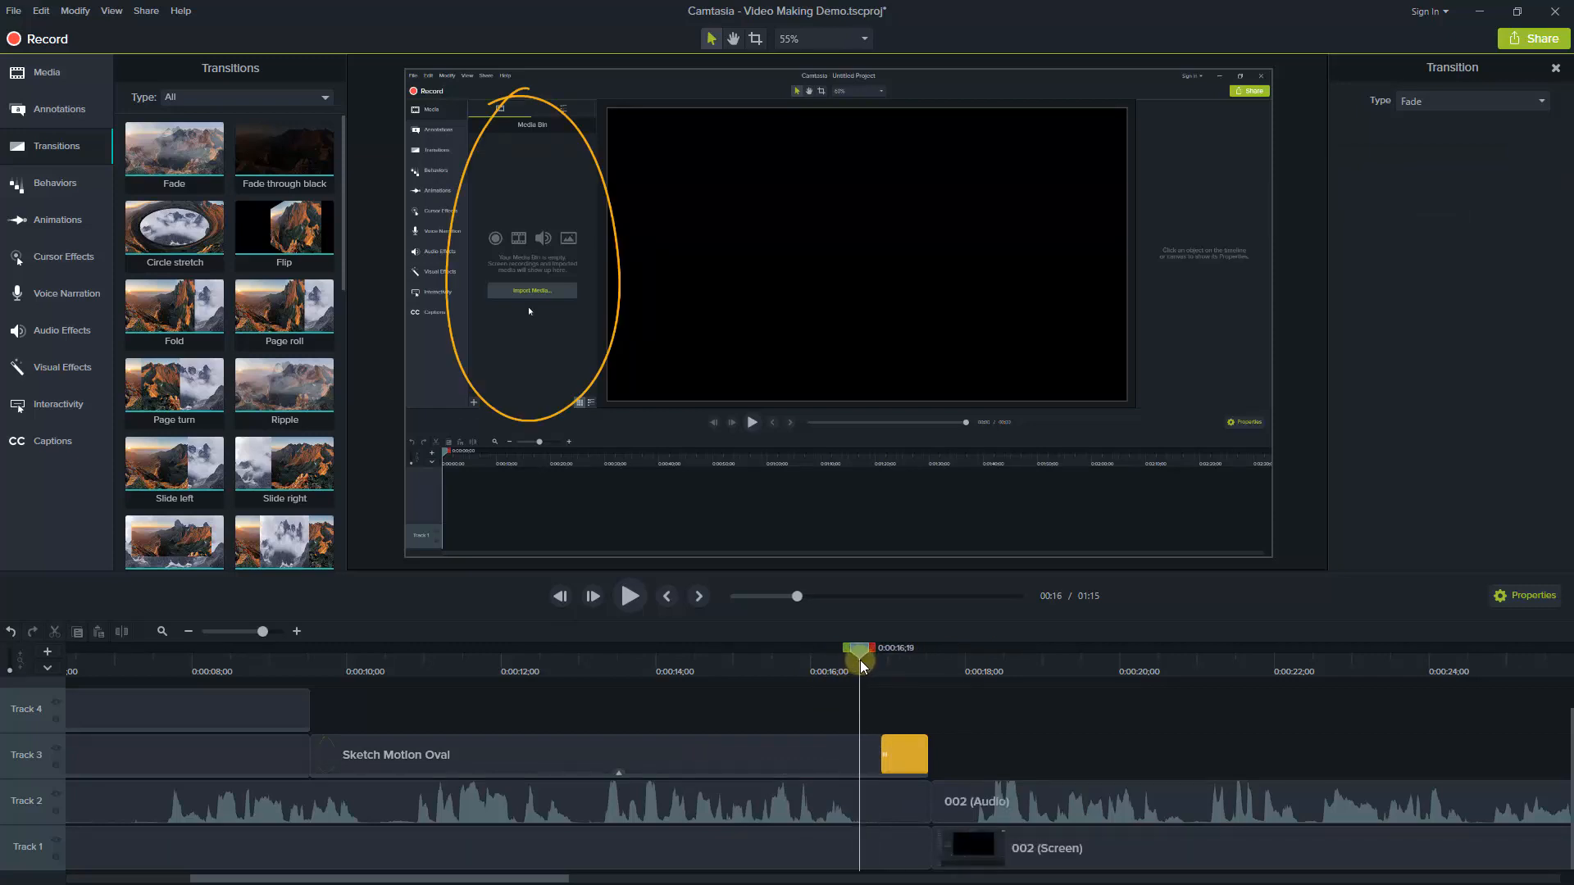
key("space")
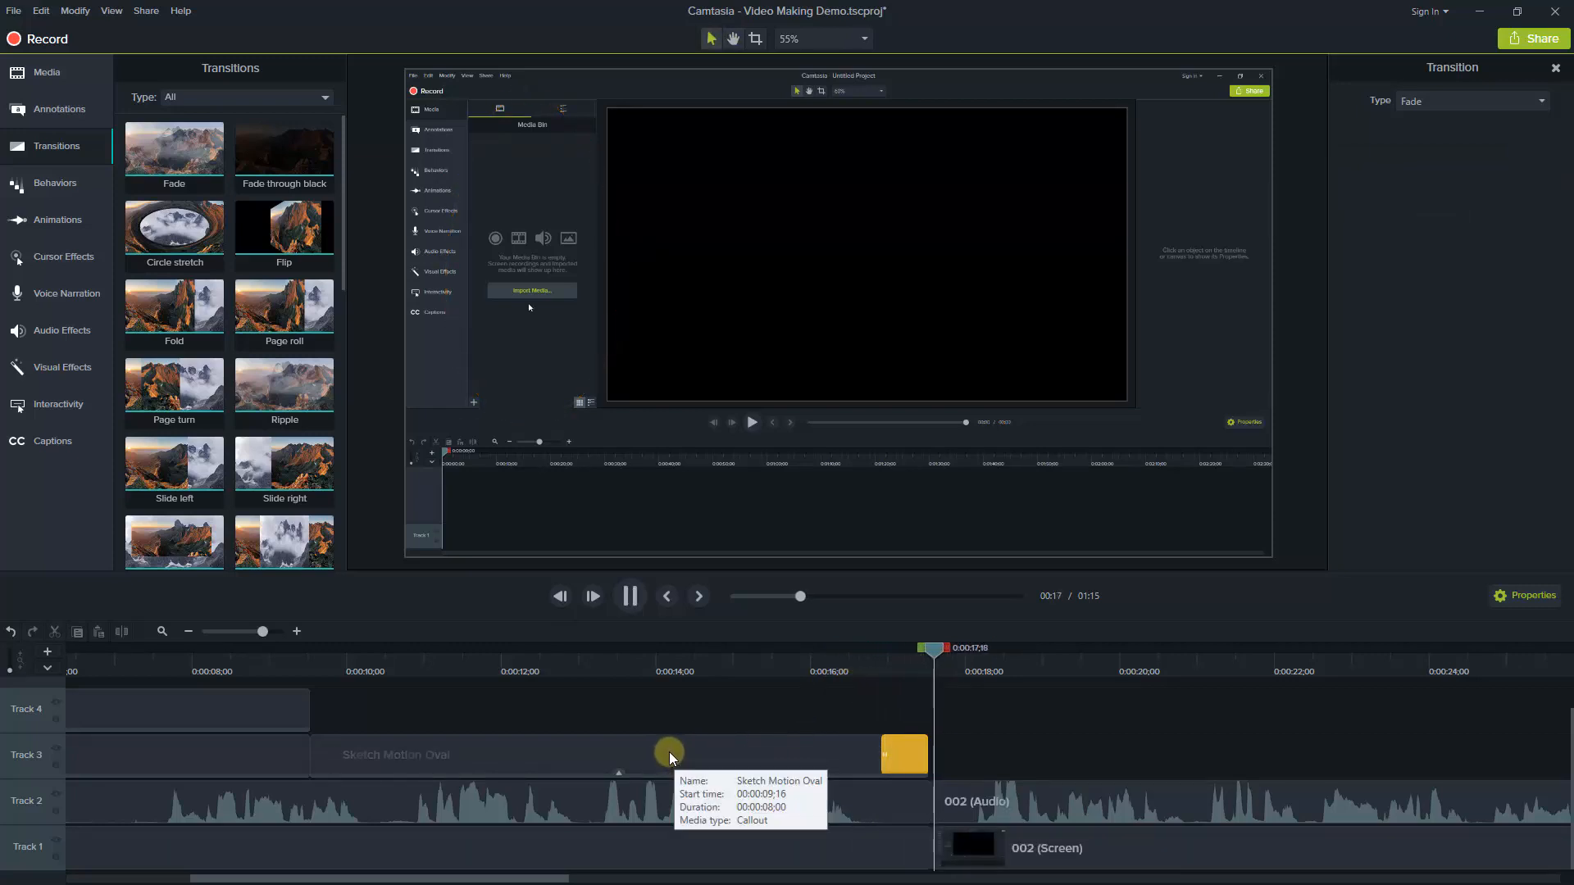
key("space")
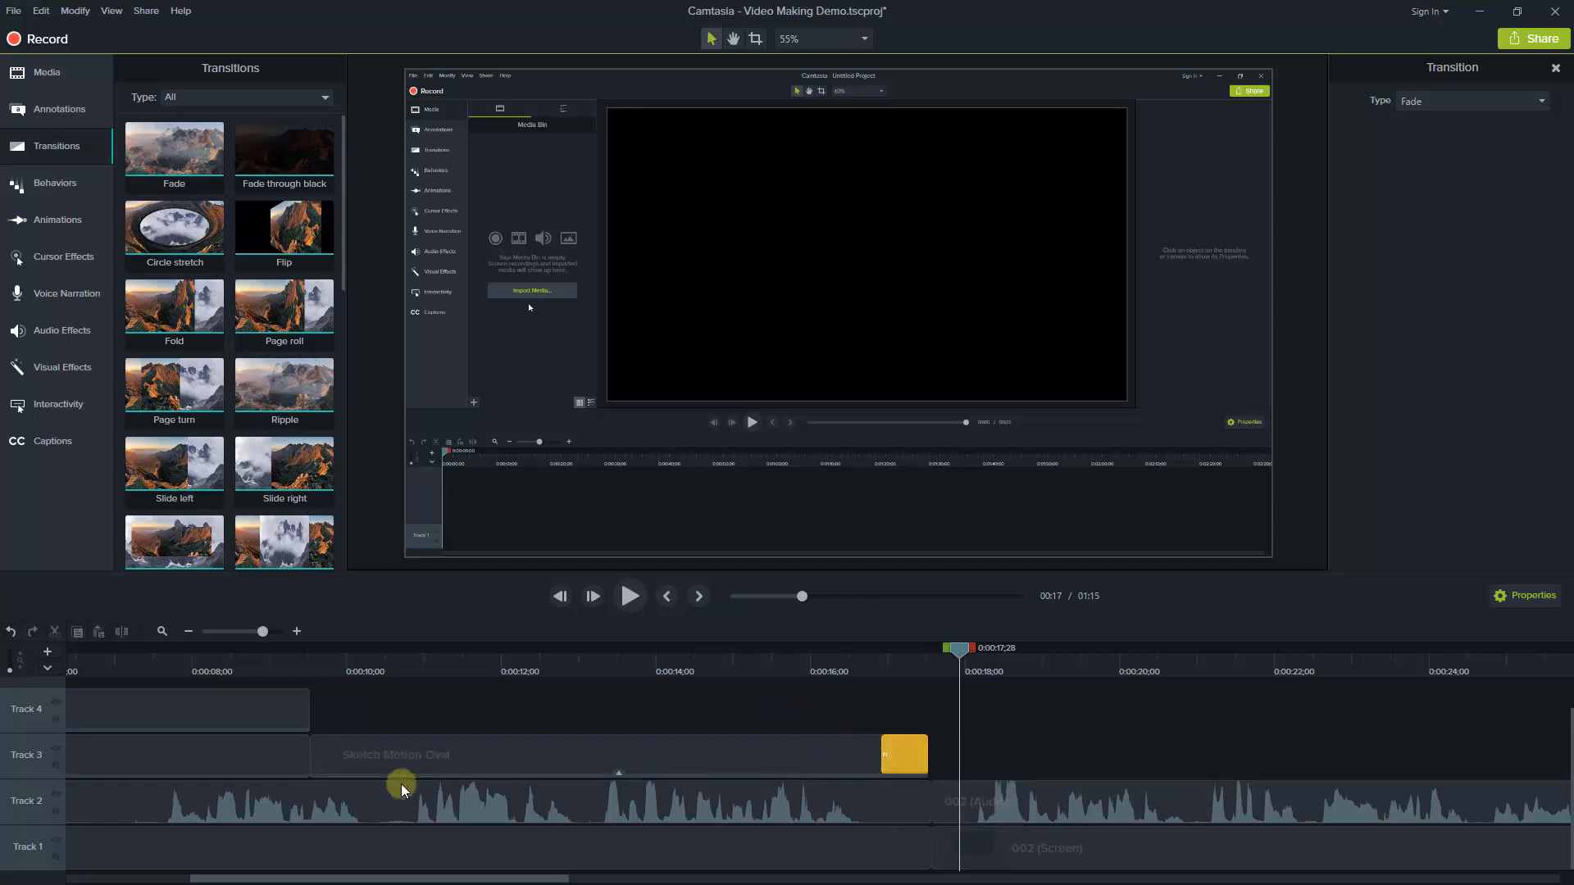
mouse_move(435, 761)
left_mouse_down()
mouse_move(542, 764)
mouse_move(529, 770)
left_mouse_up()
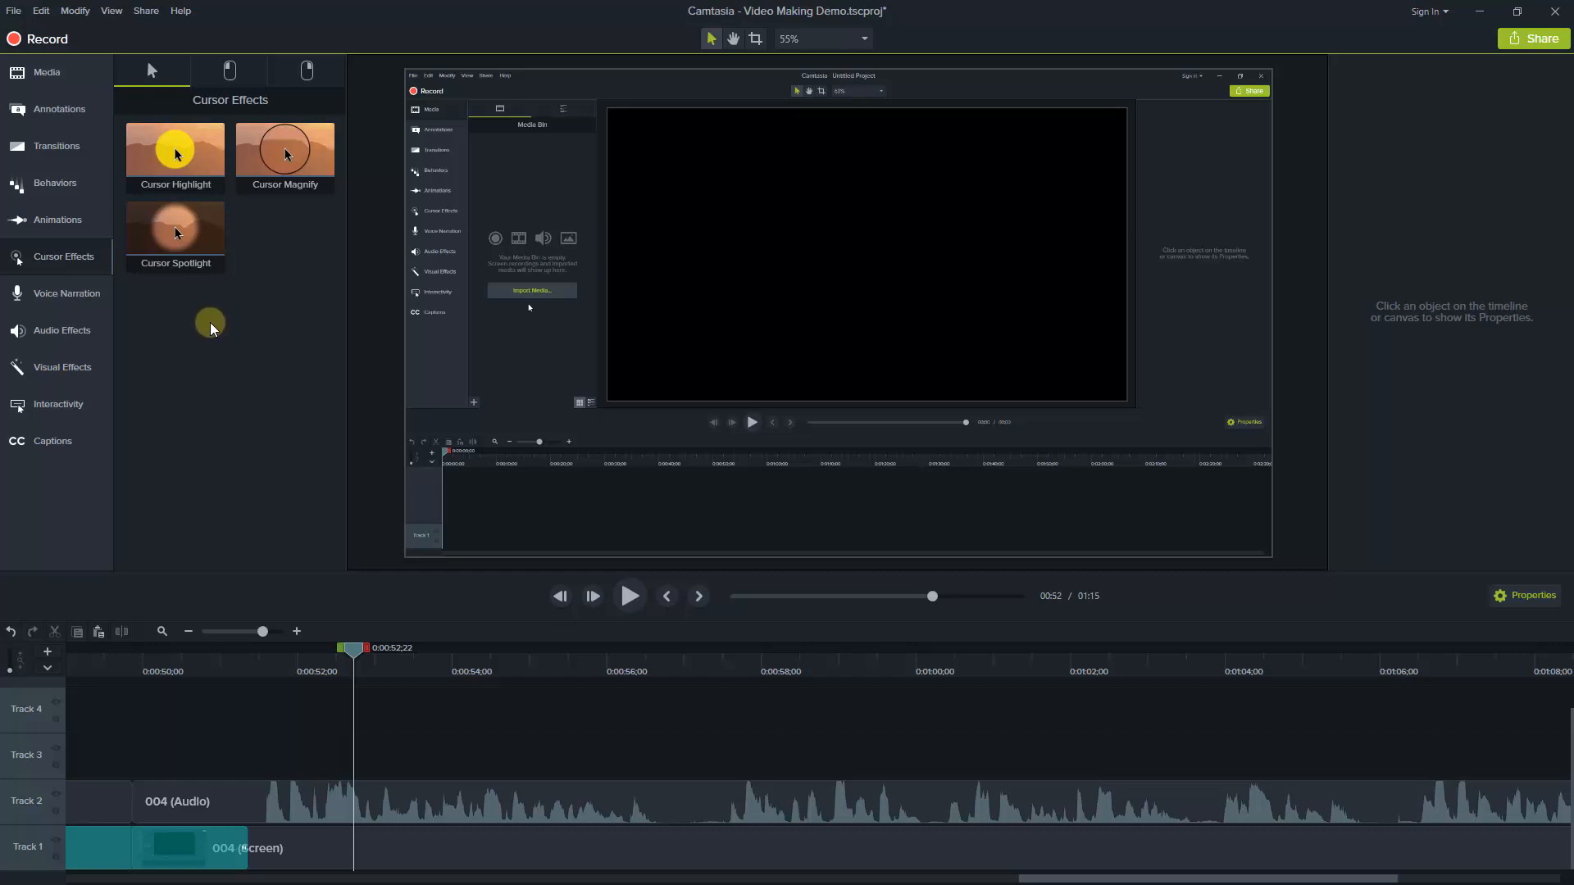
Apply the Cursor Highlight effect to the 004 (Screen) clip on Track 1
left_click(146, 232)
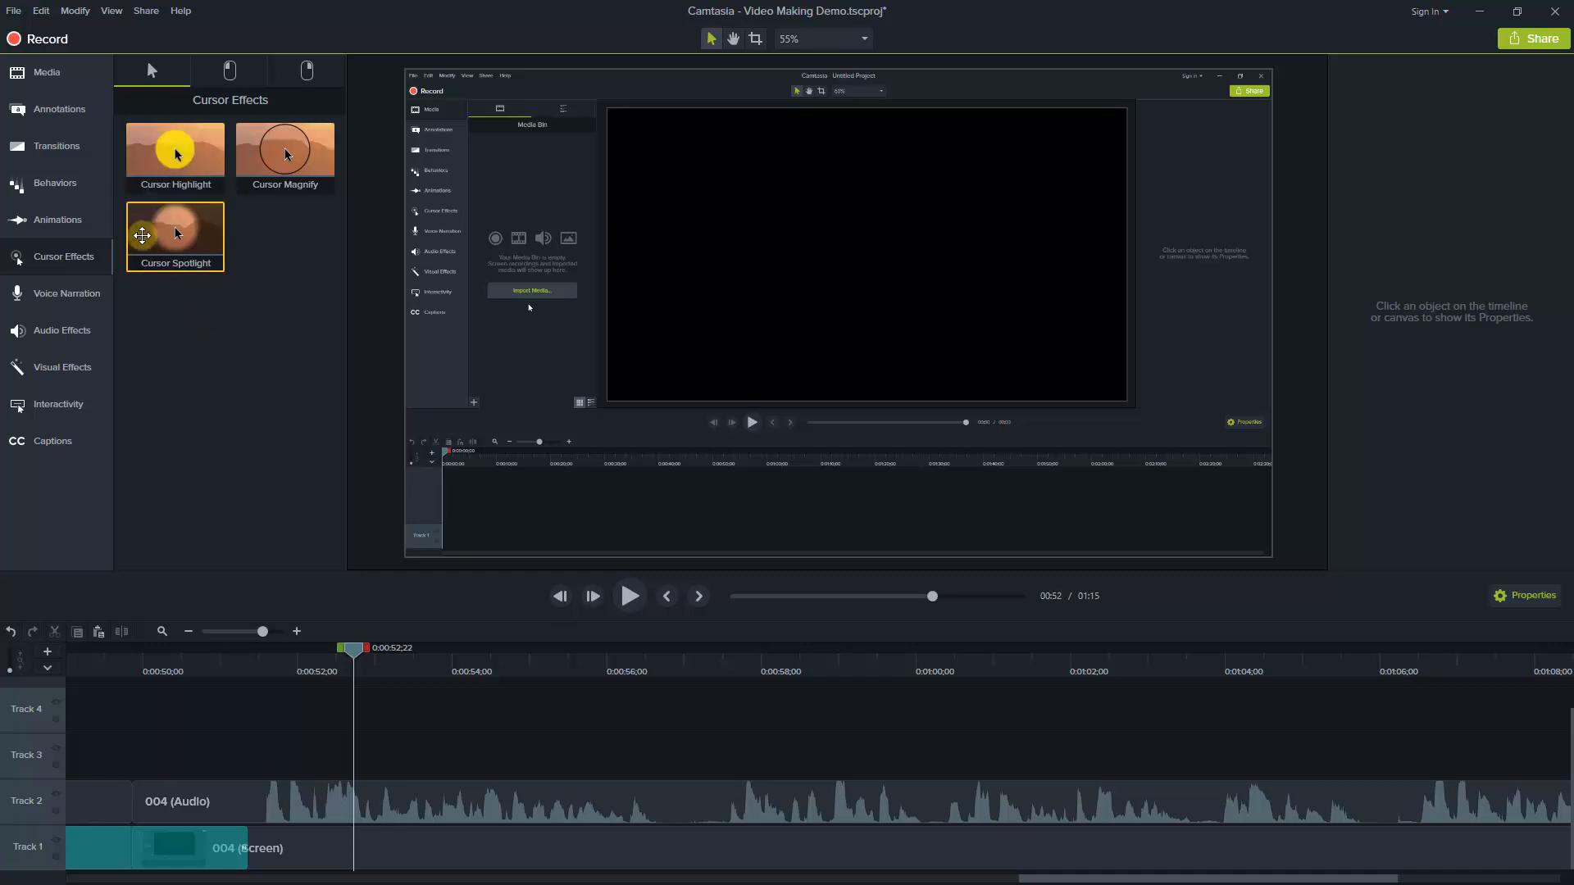
mouse_move(47, 262)
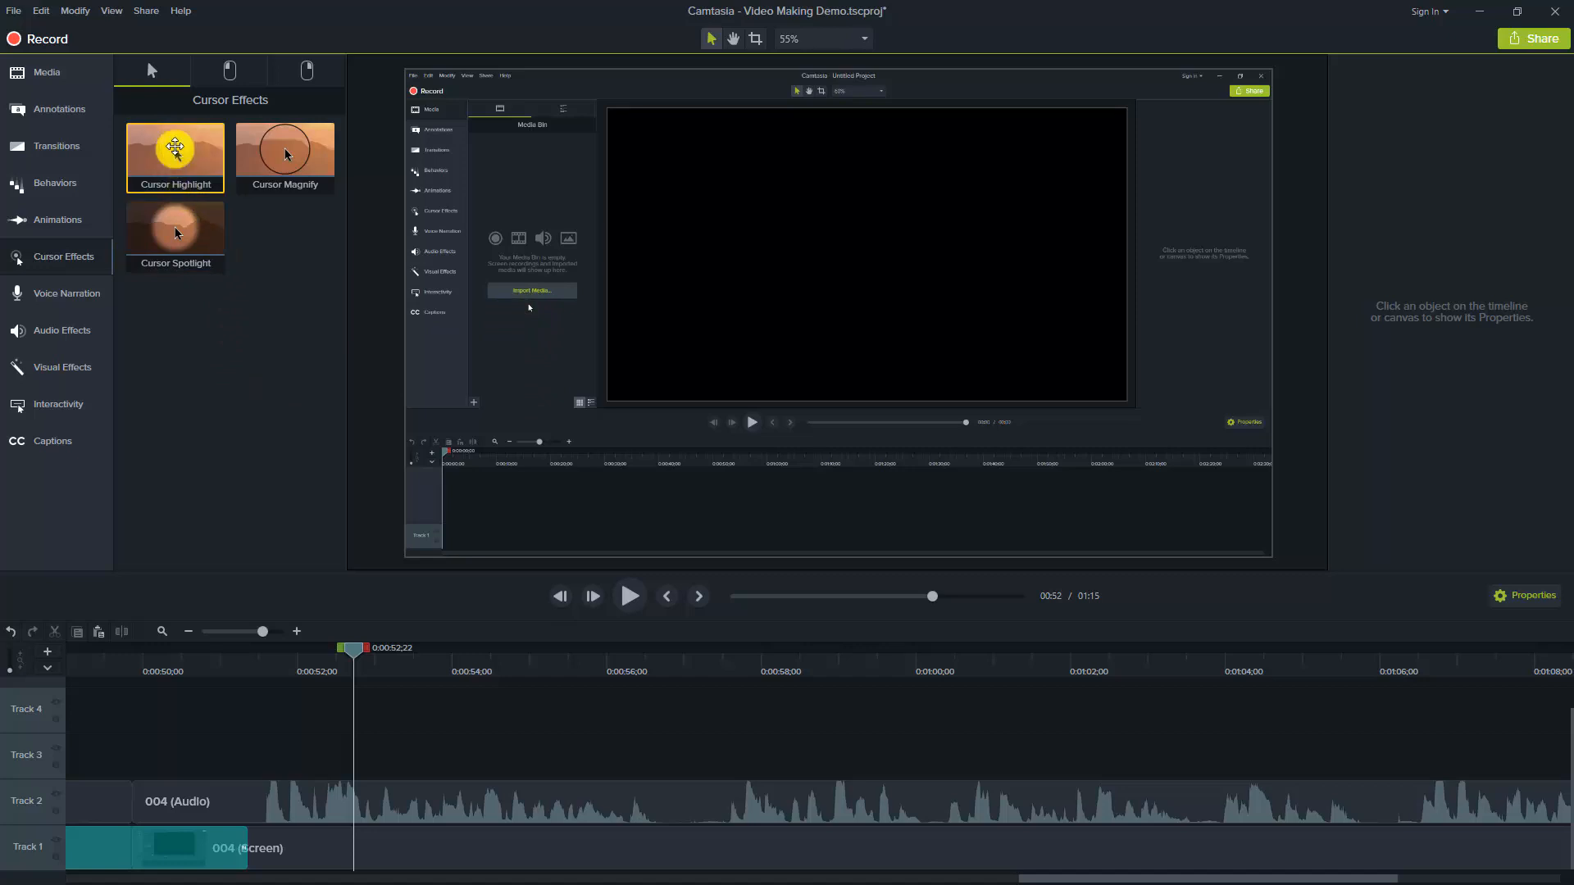
left_click_drag(175, 152, 319, 842)
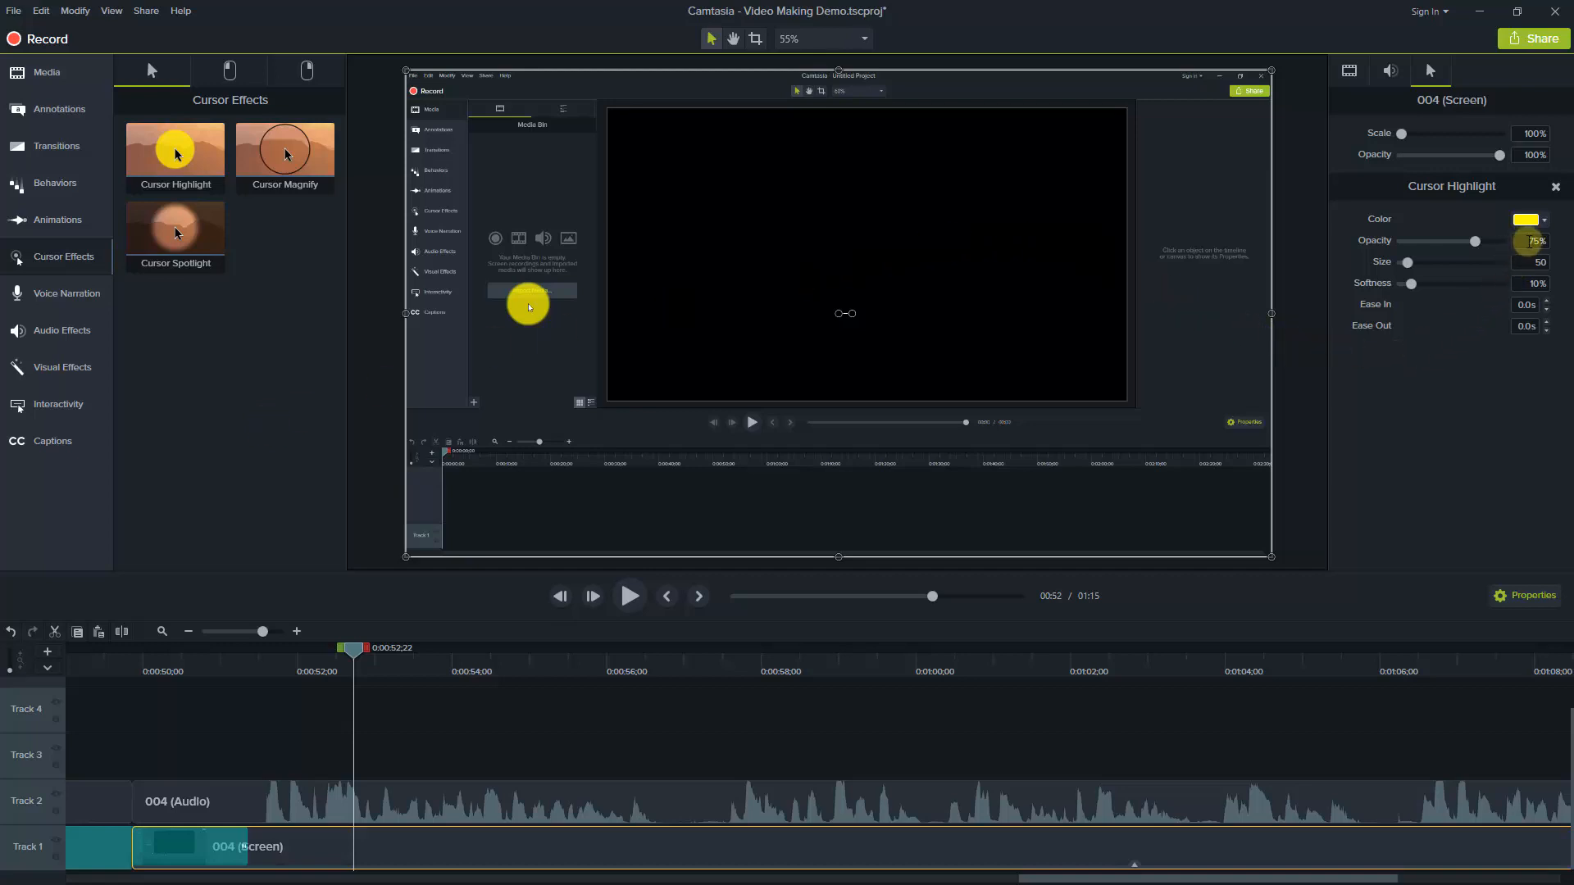
Set the cursor highlight's opacity to 30% and its size to 20, keeping the yellow colour
double_click(1529, 239)
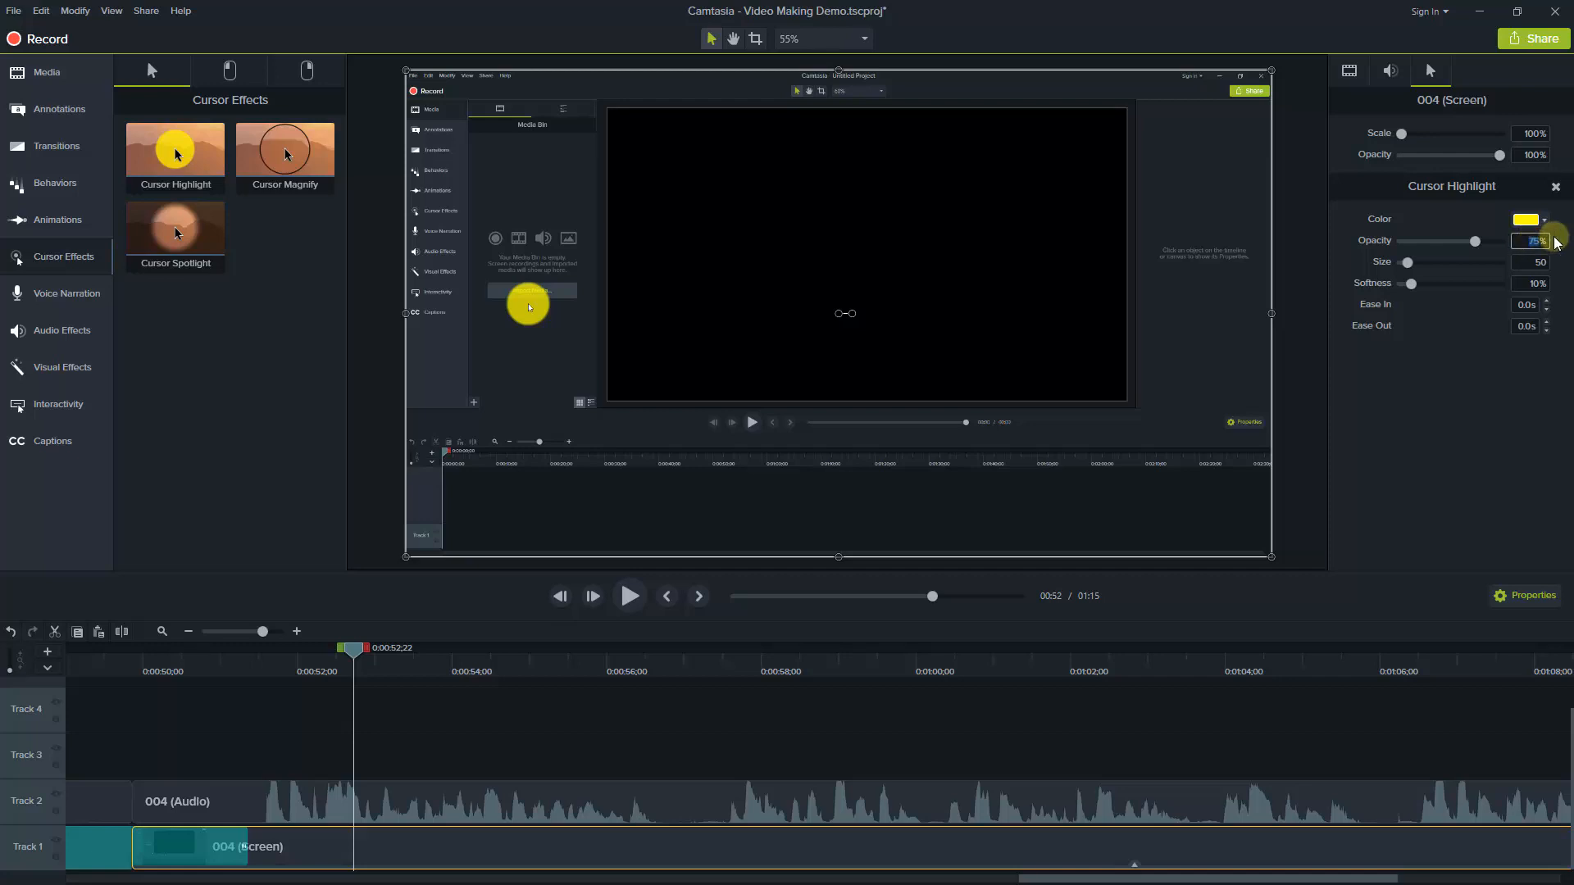
type("30")
key("Return")
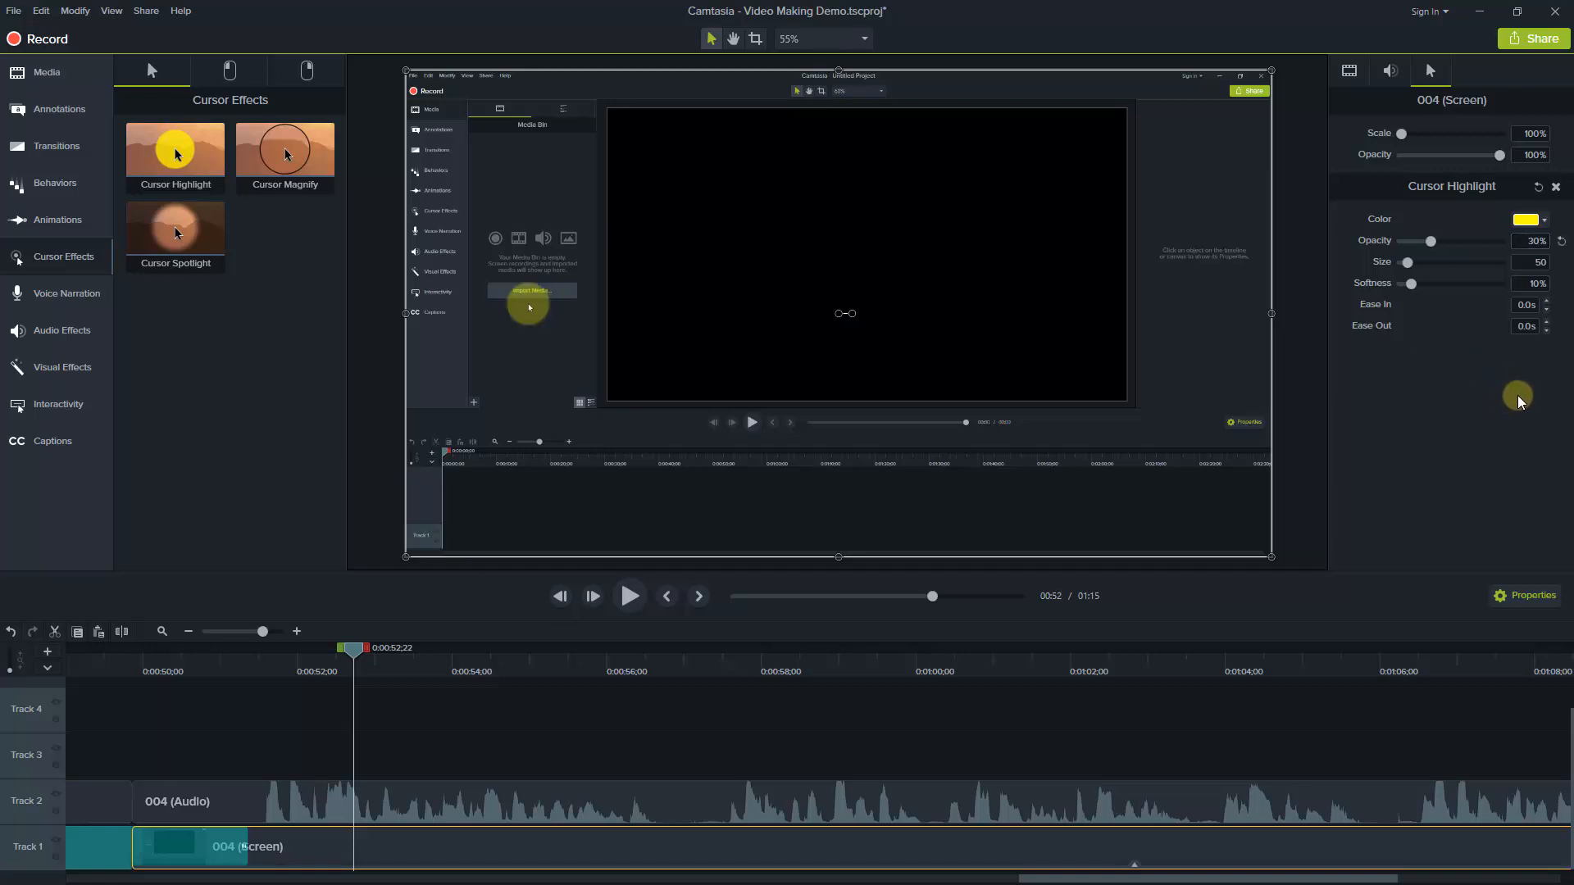
double_click(1531, 262)
type("20")
key("Return")
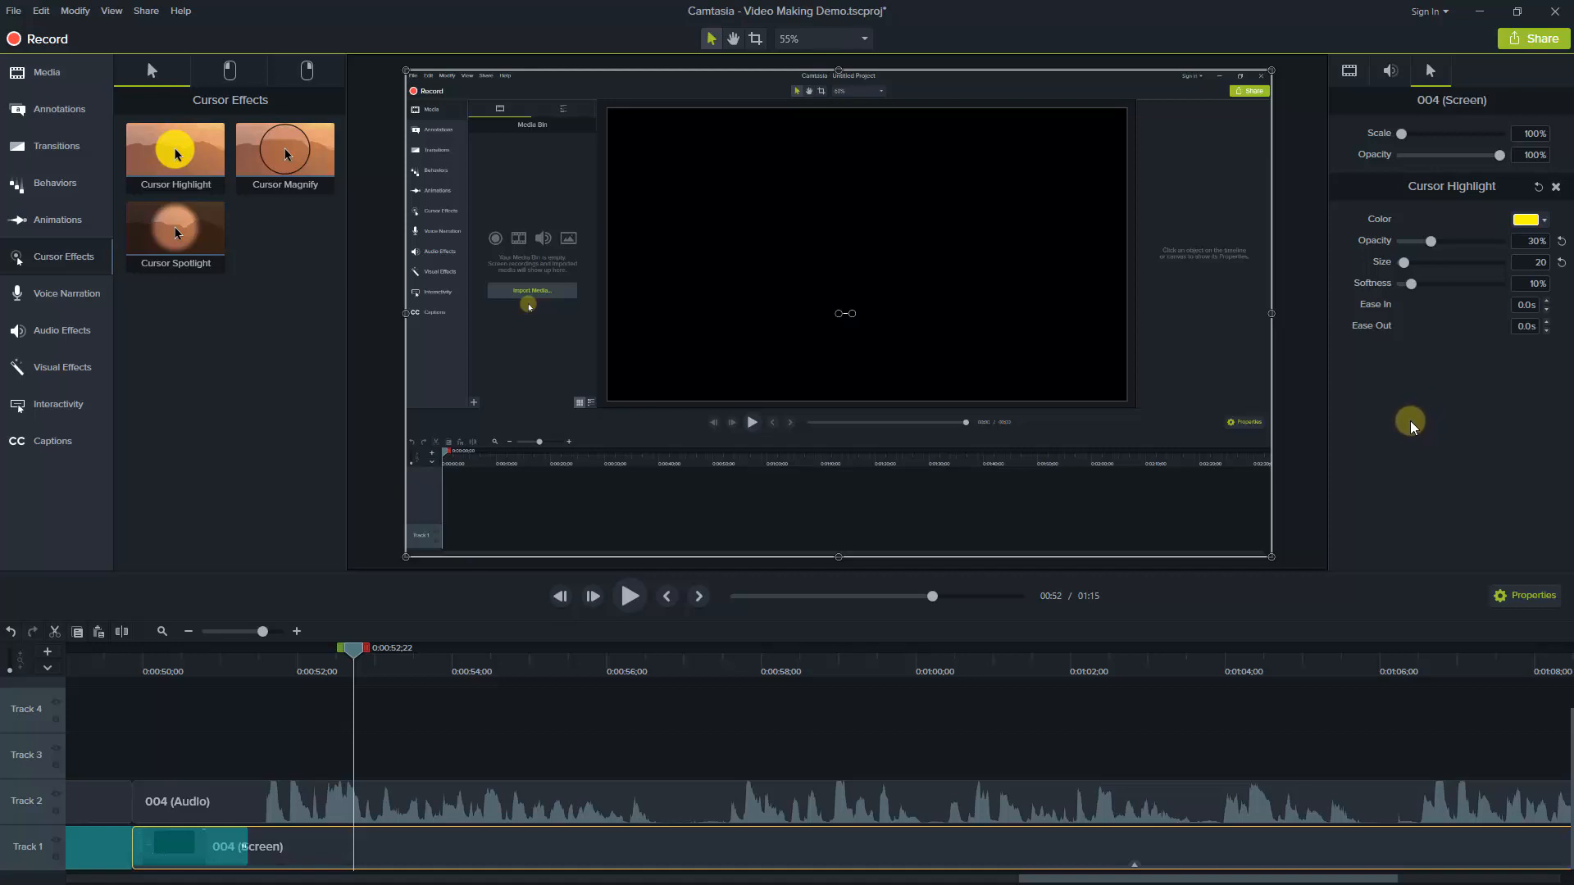
left_click(1546, 225)
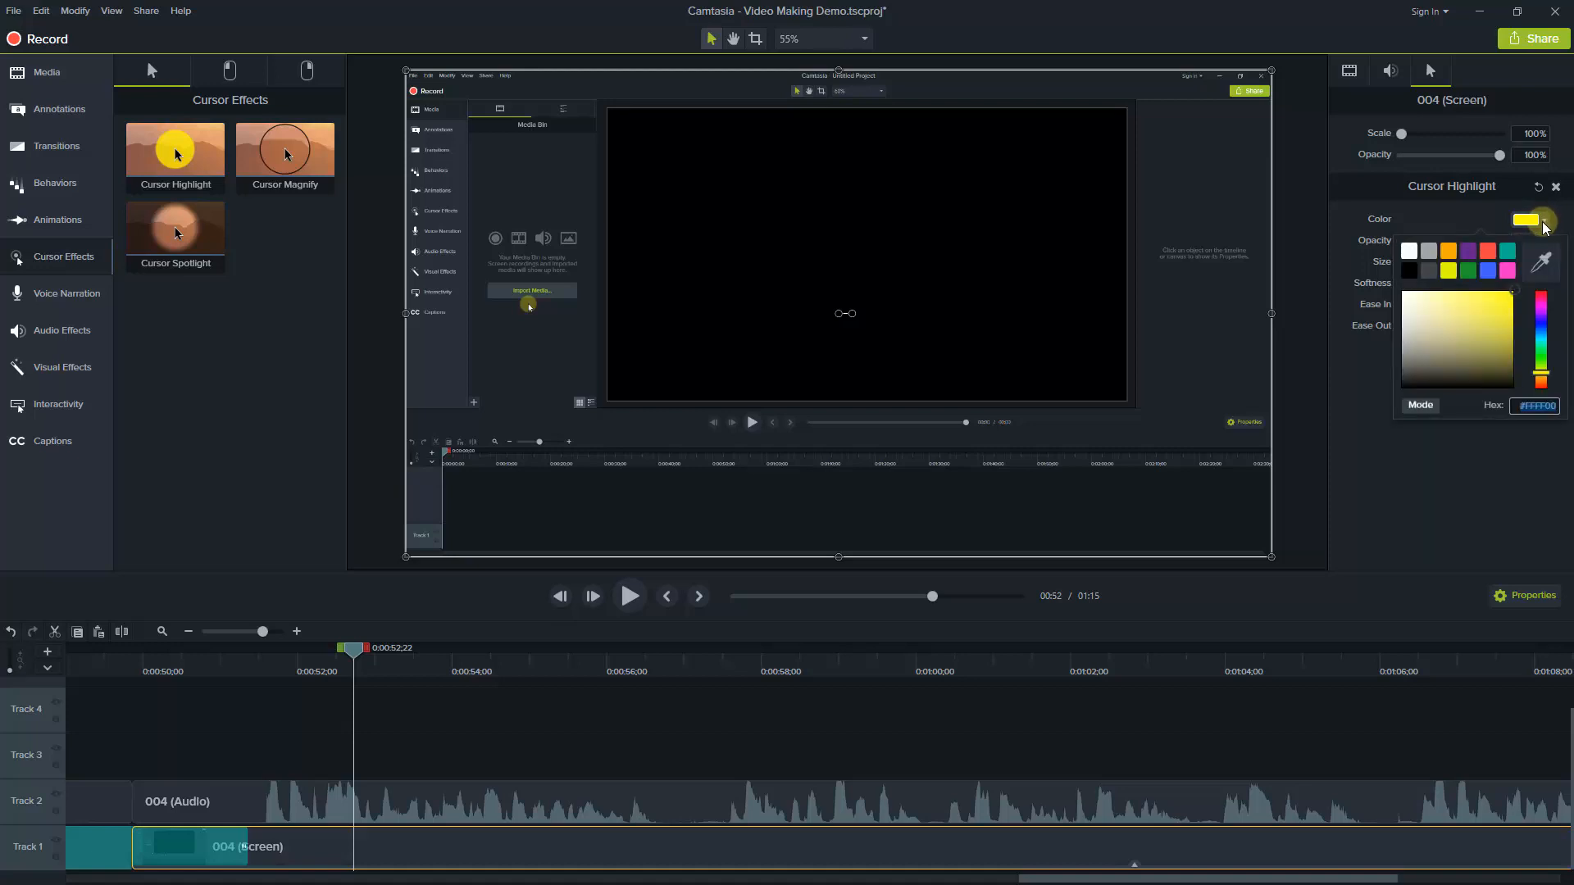
left_click(1546, 224)
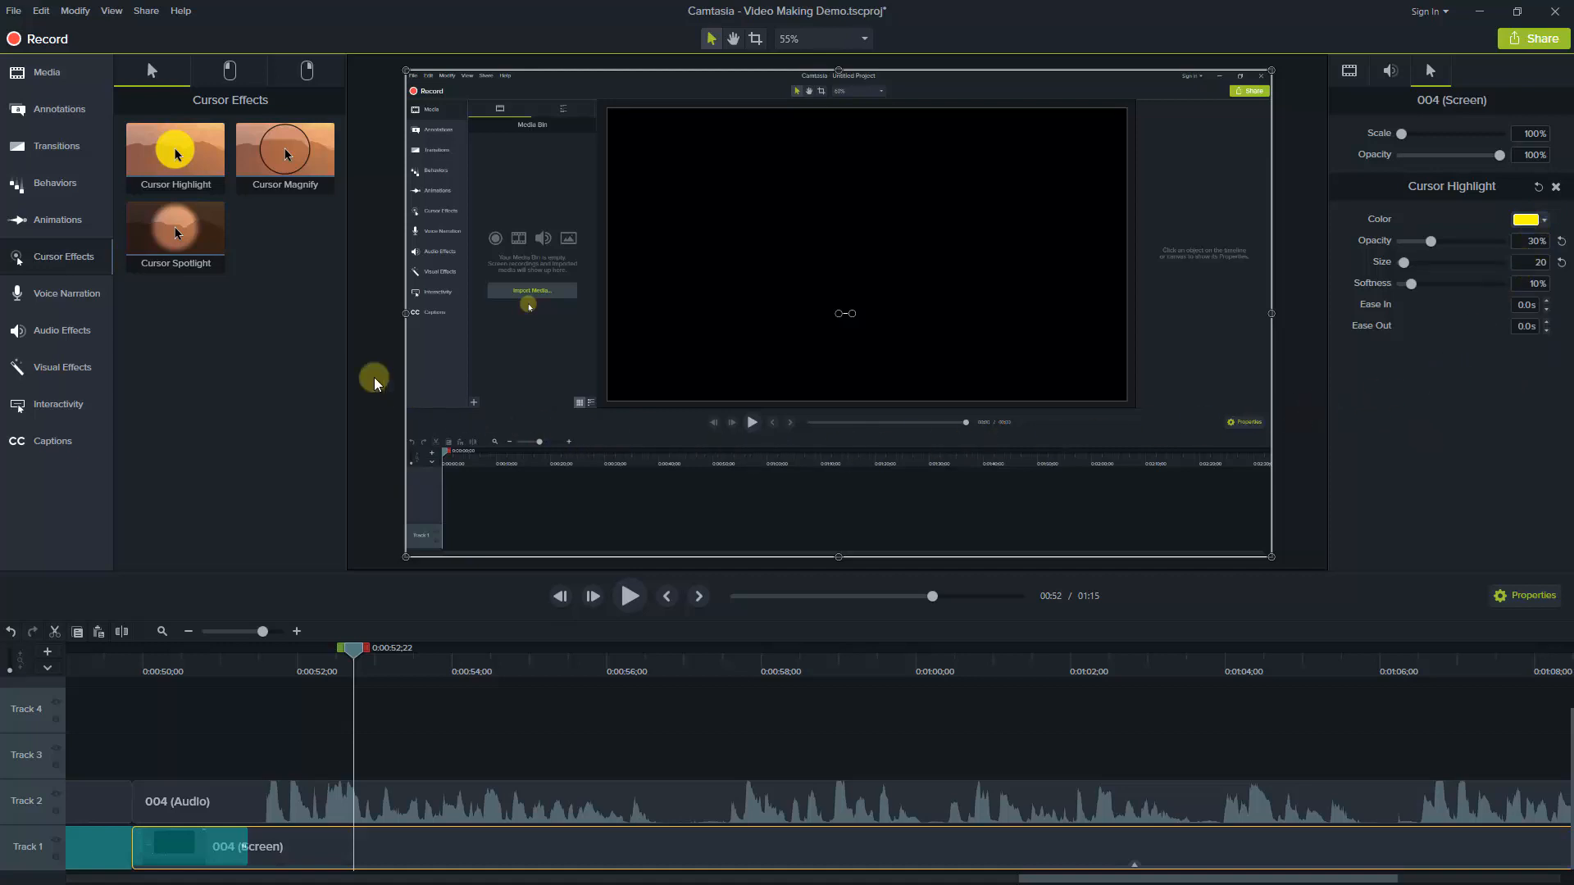
Import the Photoshop logo image from the Video Making Demo folder into the Media Bin
left_click(45, 75)
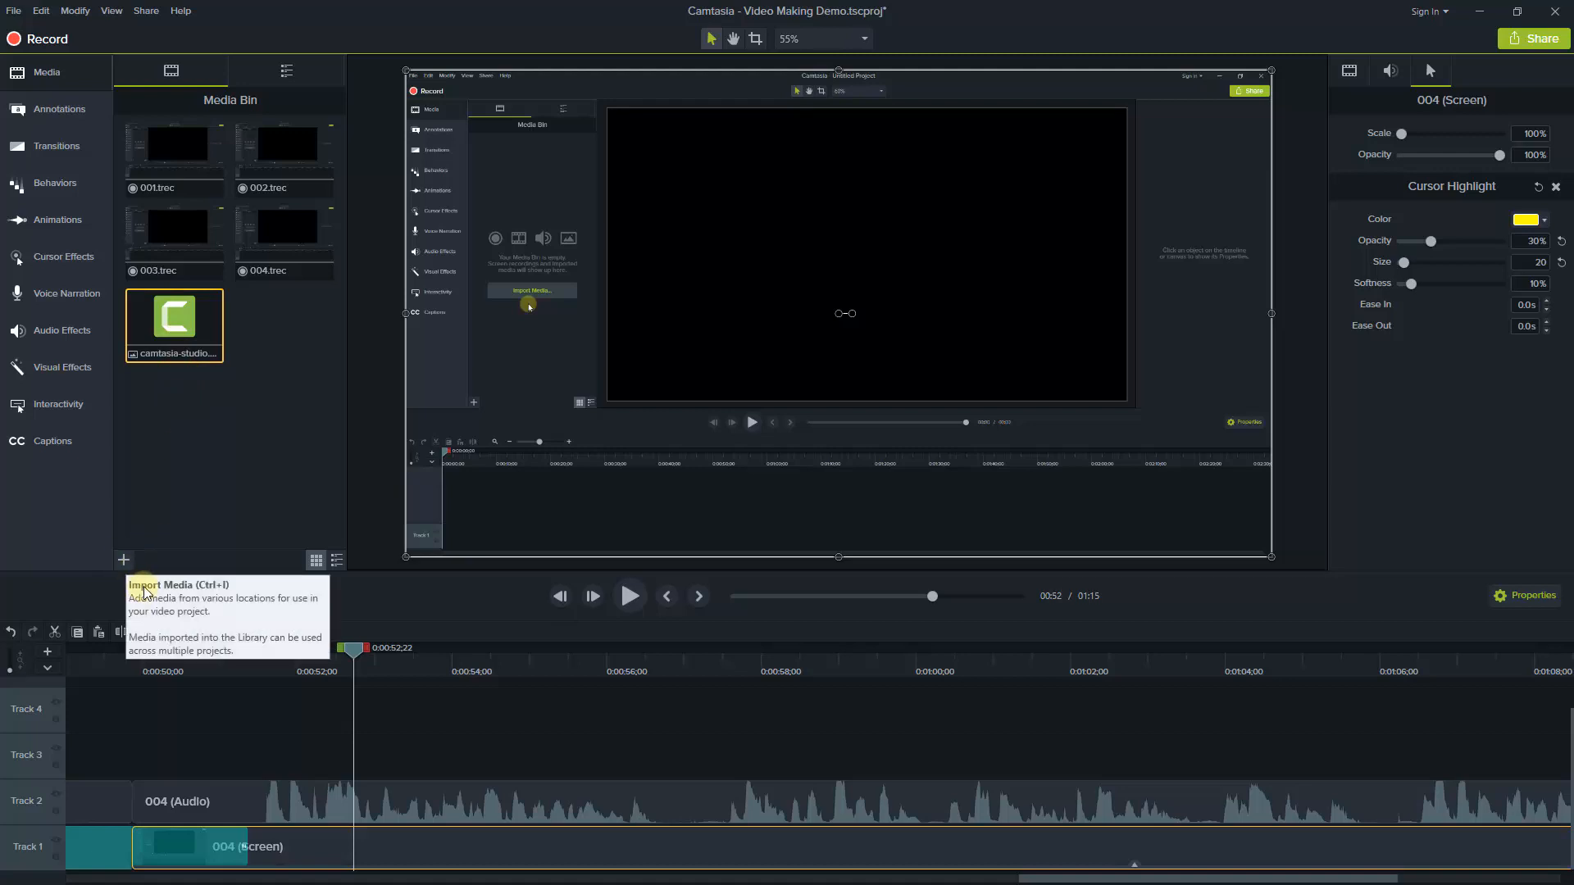
left_click(124, 562)
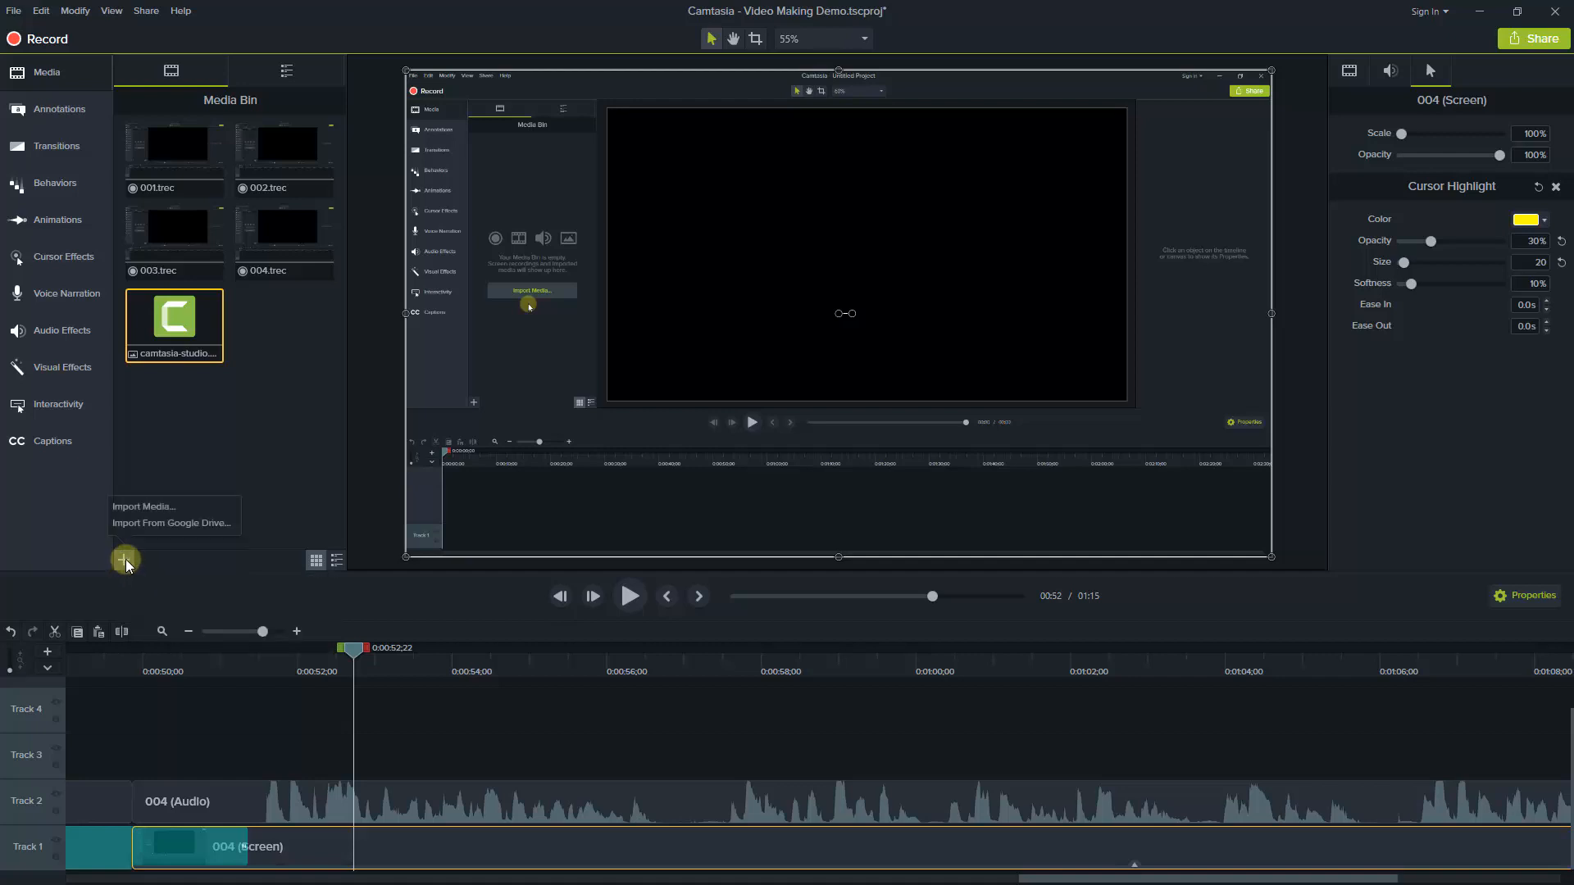
left_click(138, 508)
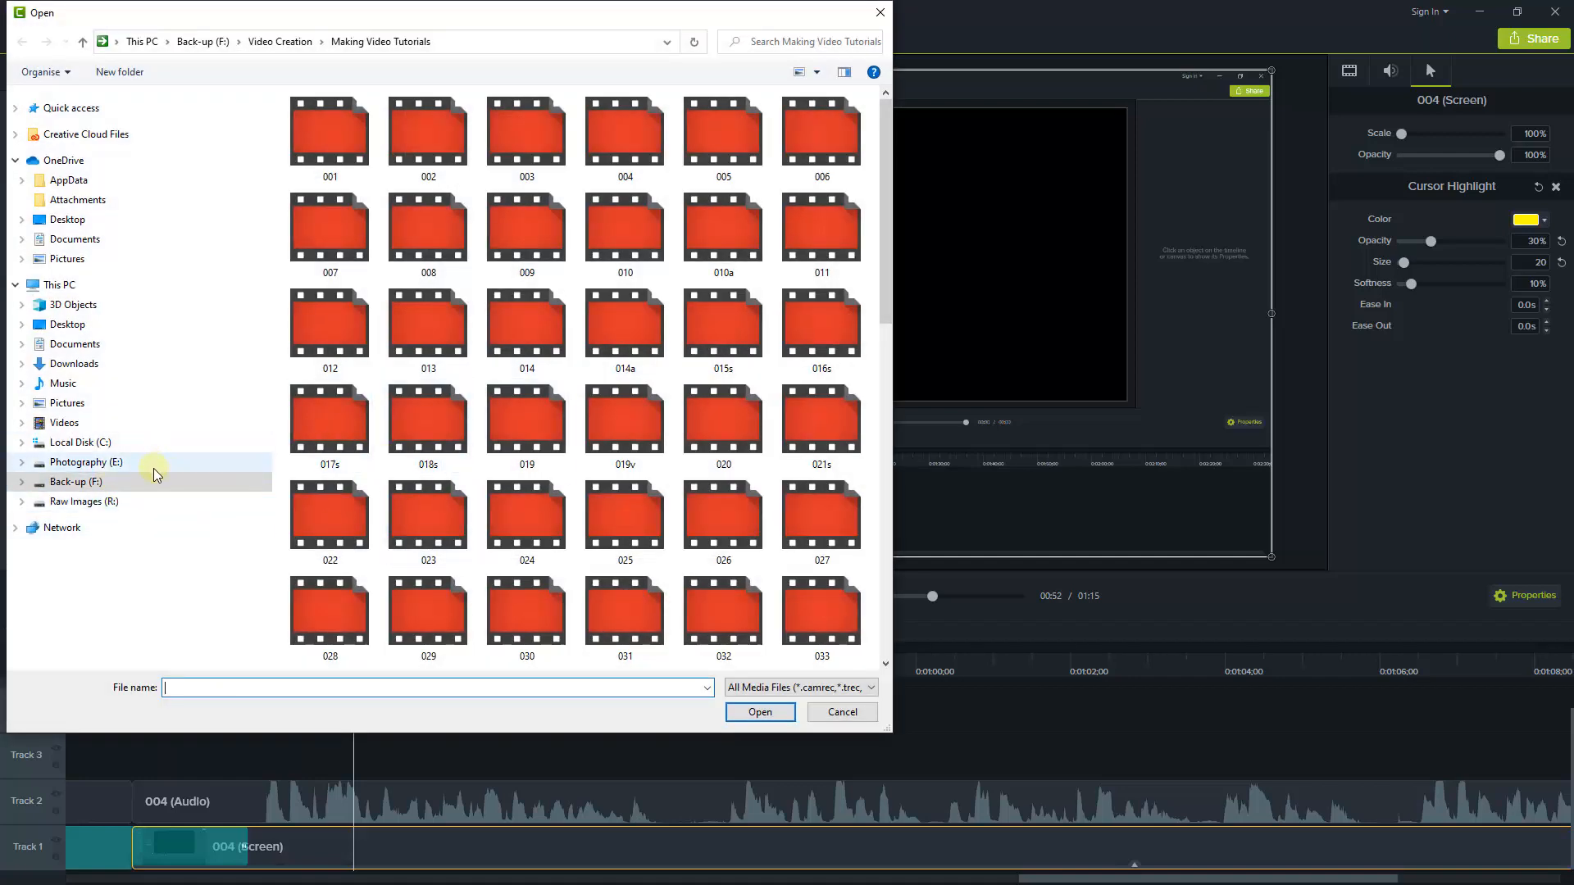
left_click(283, 42)
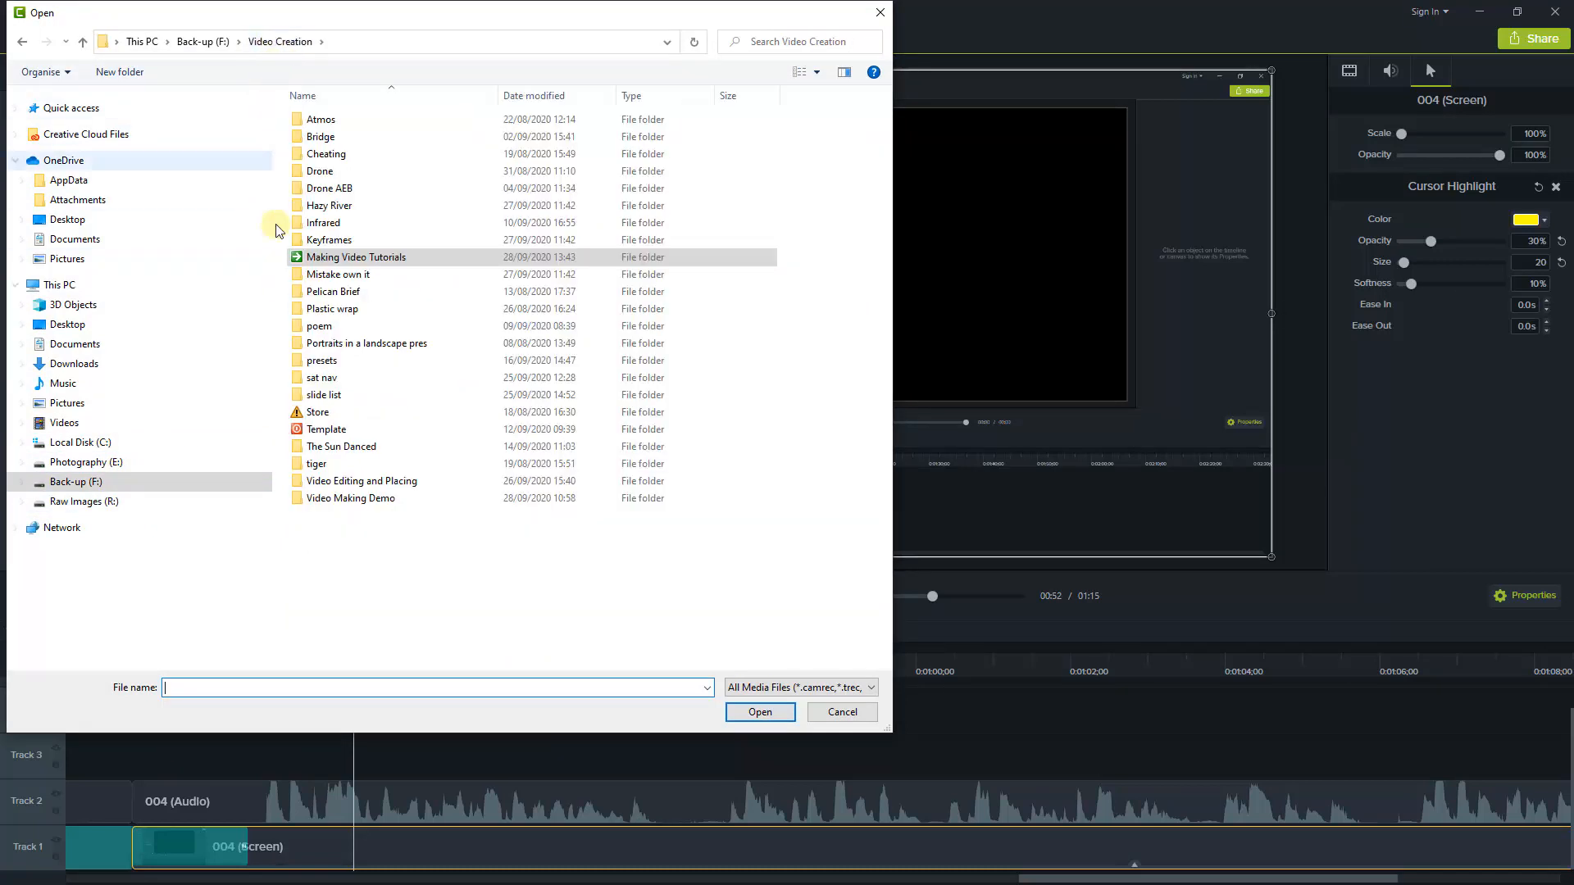
double_click(332, 502)
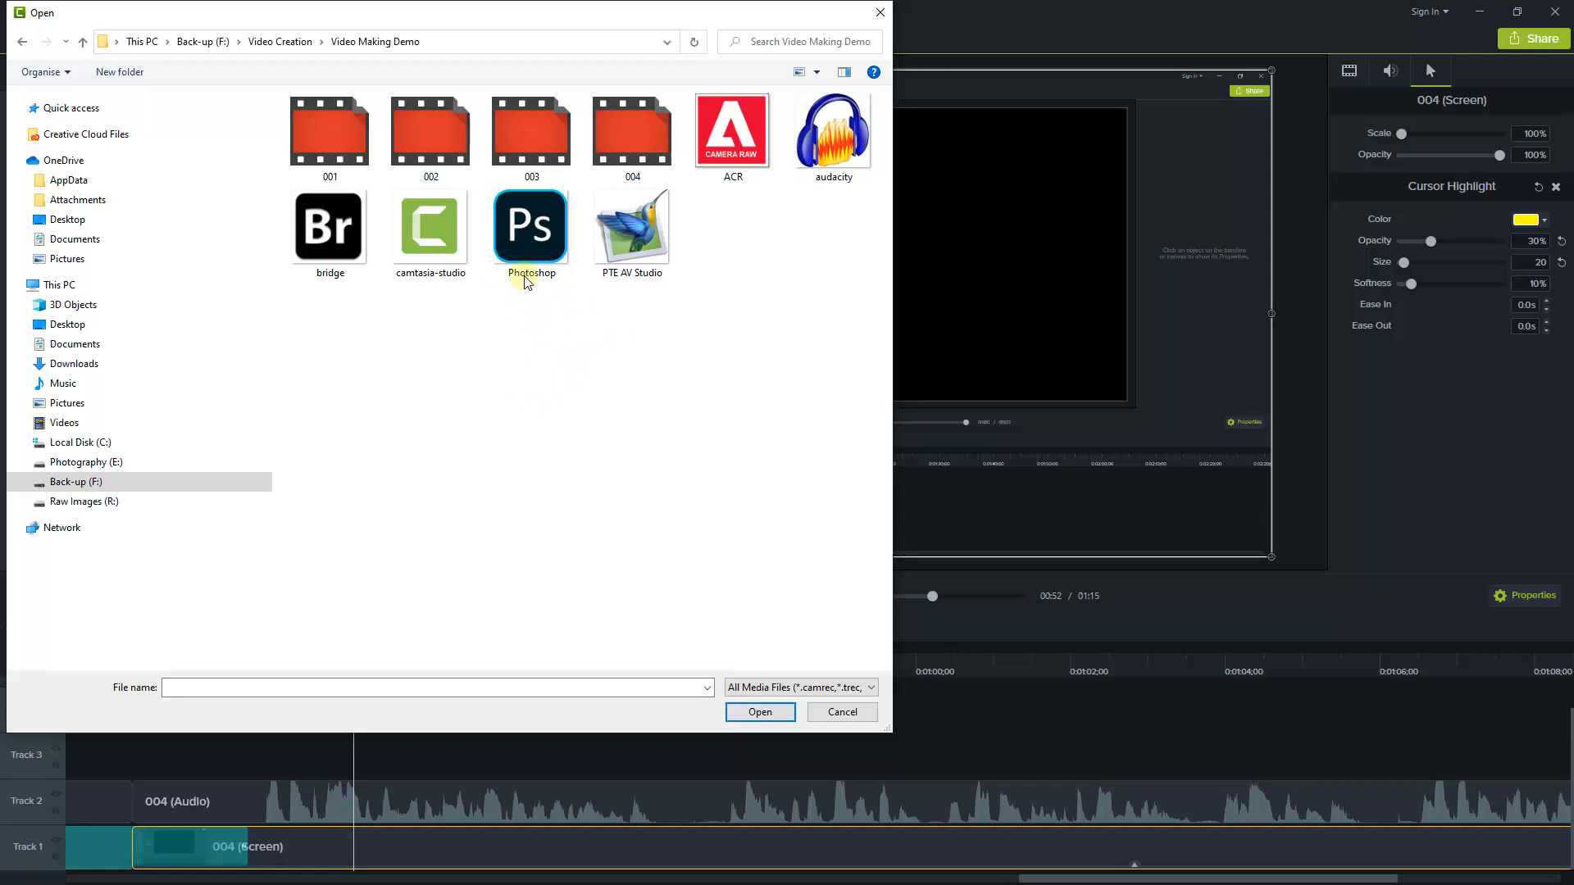
double_click(537, 232)
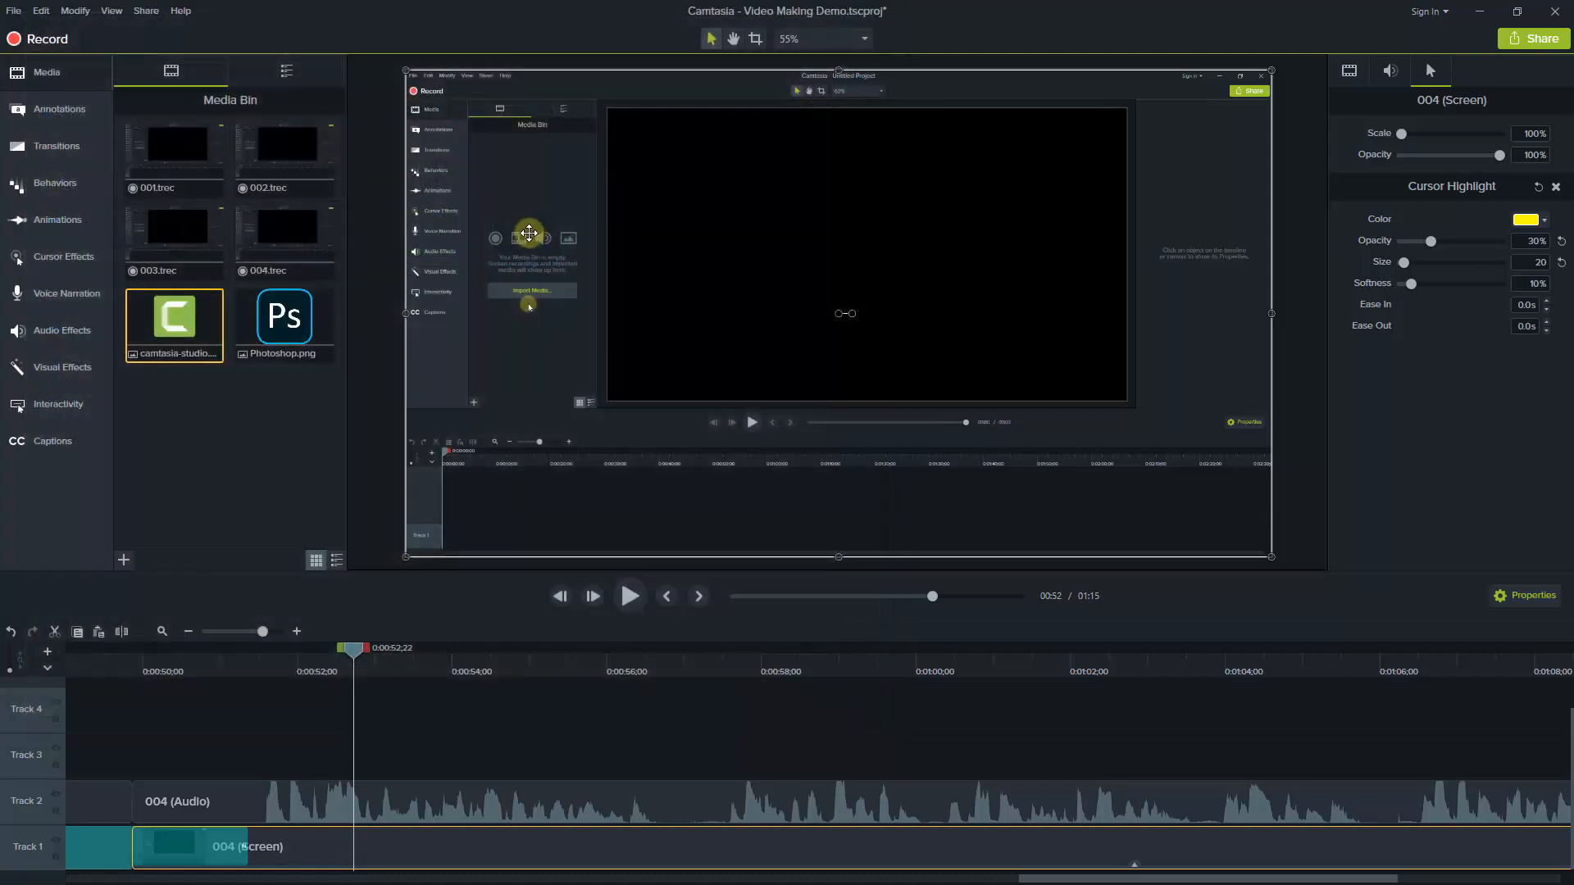
Place the Photoshop image on Track 3 above the start of the 004 clip
left_click_drag(282, 321, 299, 772)
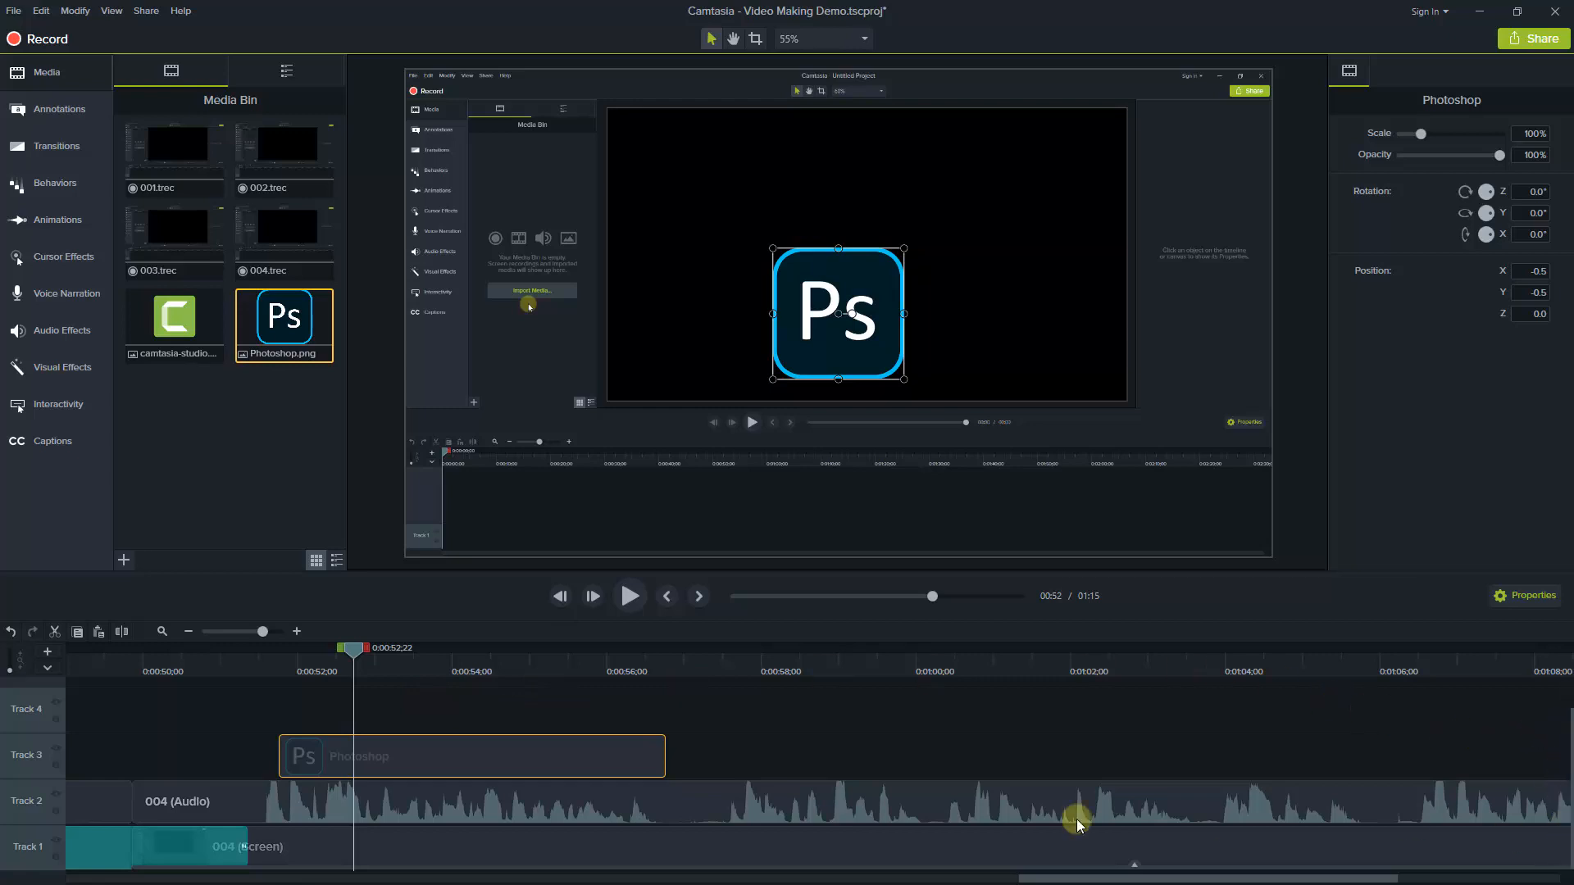
left_click_drag(304, 758, 286, 882)
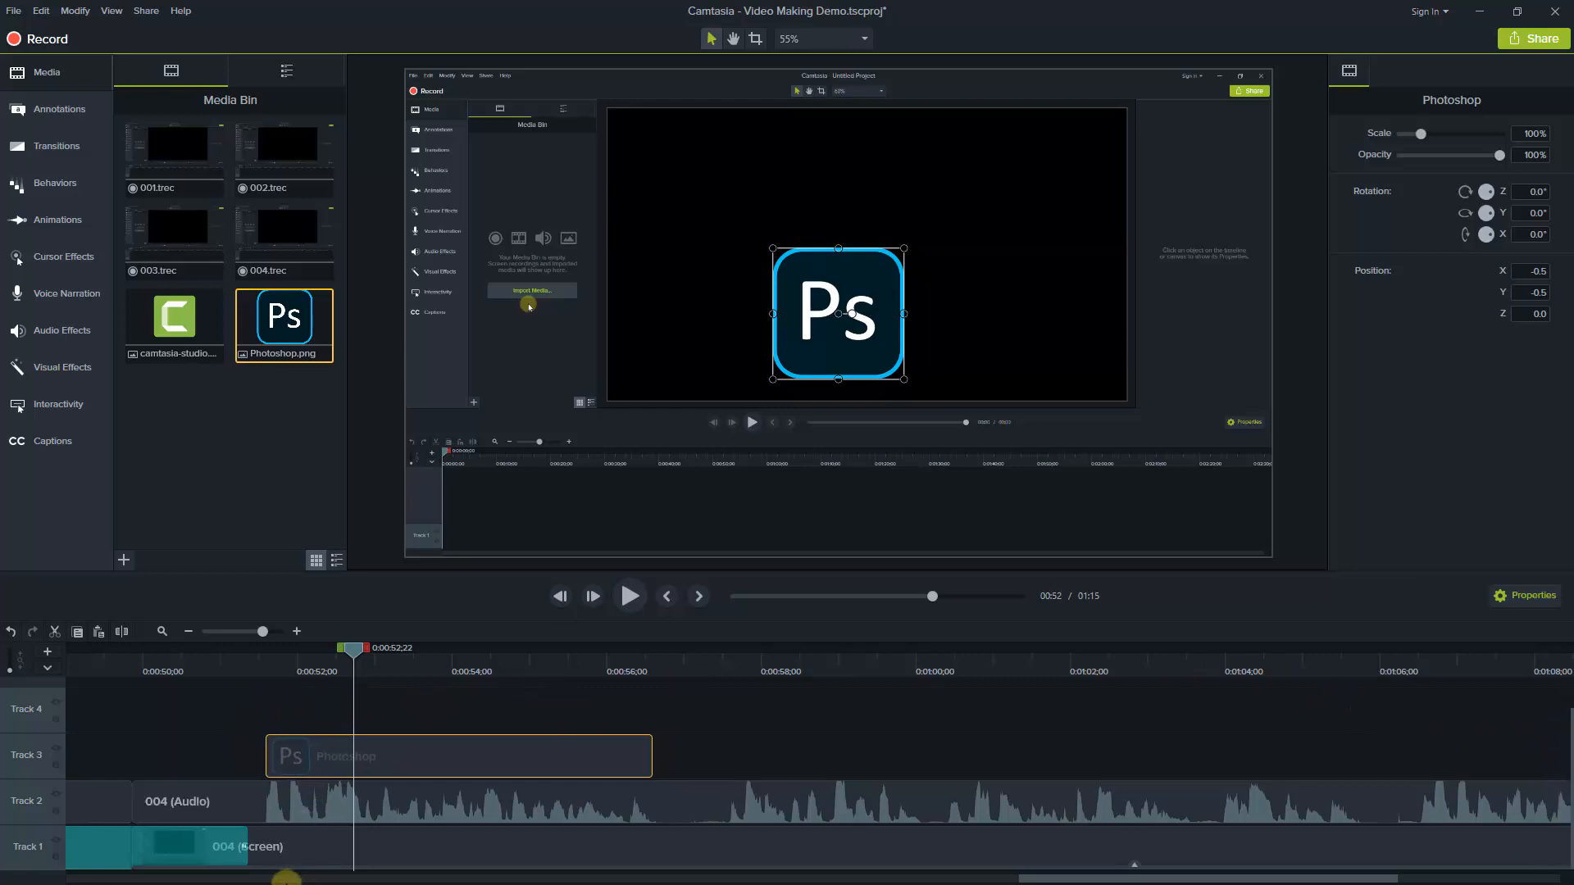
Insert a new track below Track 1 and move the Photoshop image onto it, beneath the screen recording
right_click(31, 857)
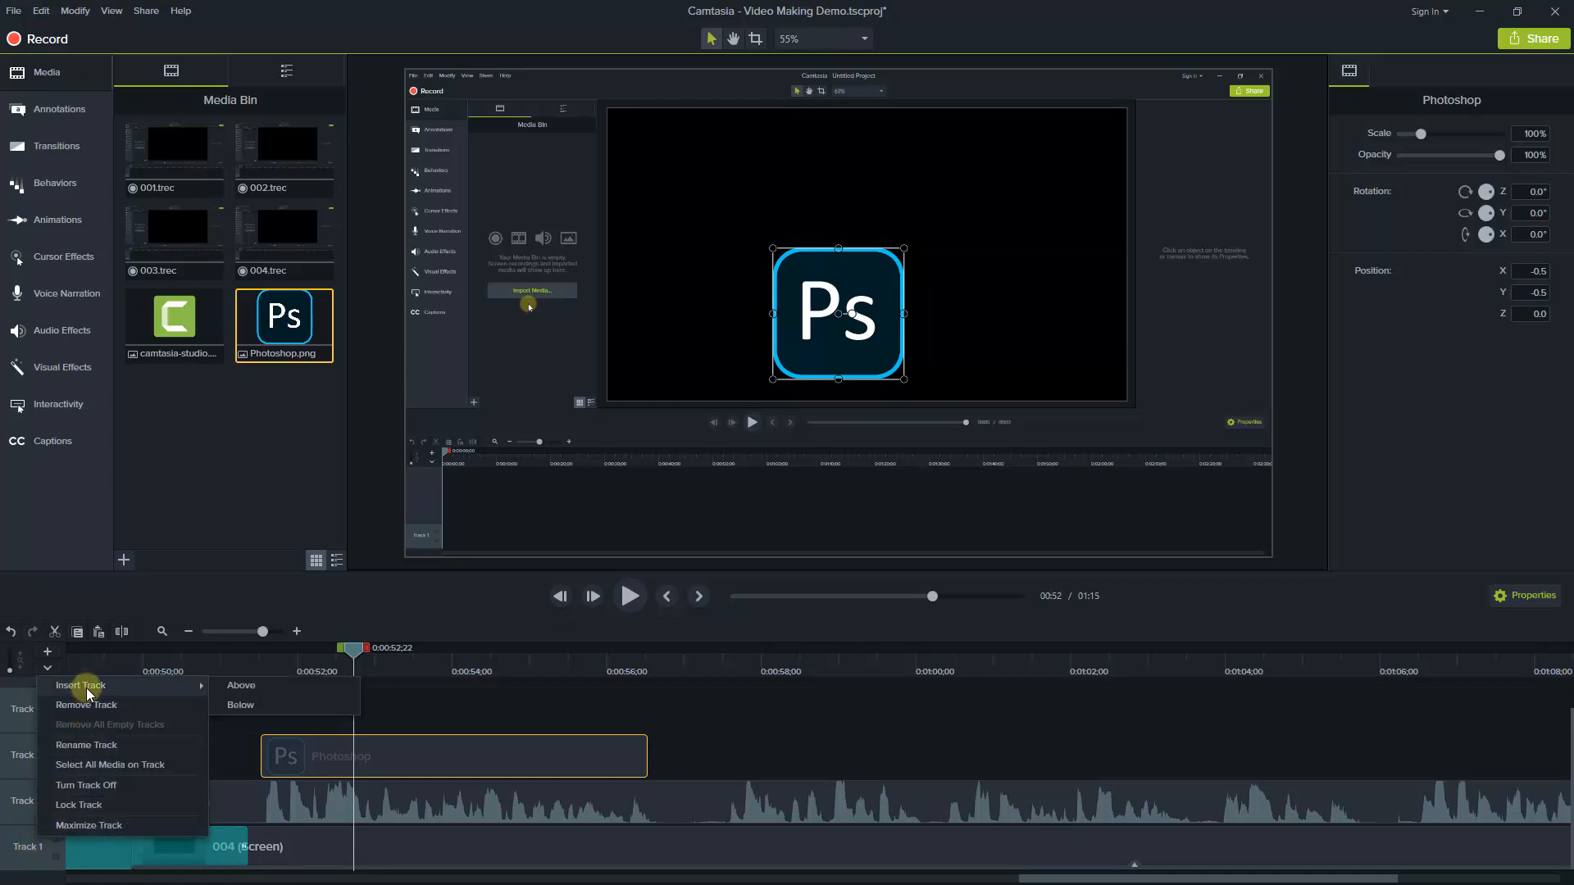
left_click(235, 706)
left_click_drag(327, 721, 329, 864)
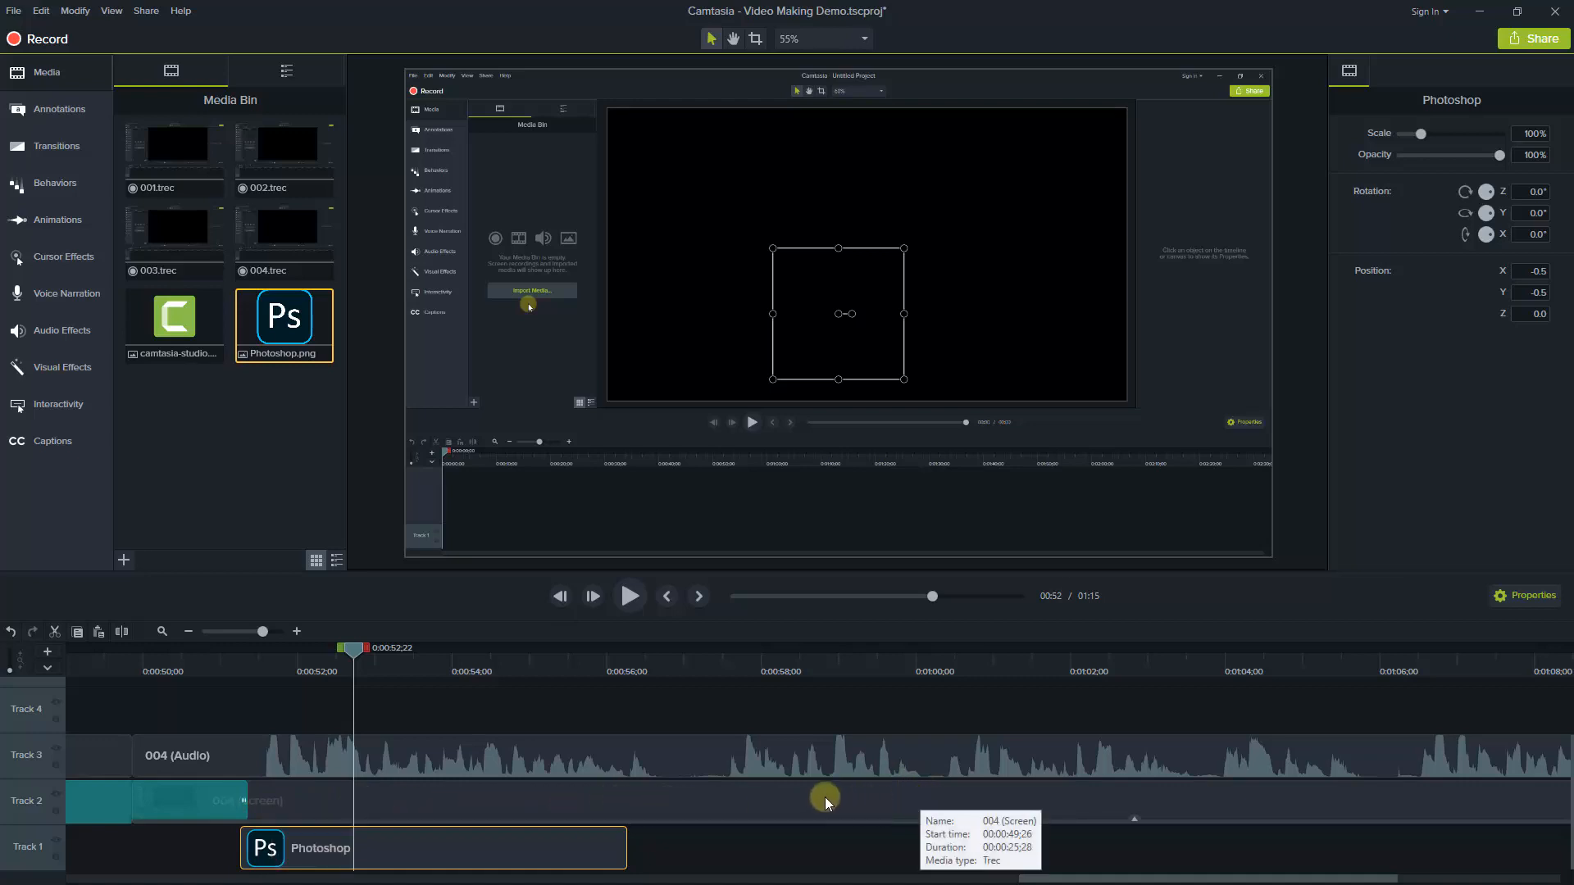
Move the Photoshop image up to Track 4 above the recording, starting at 0:00:51;11, and delete it from the timeline
left_click_drag(370, 862, 336, 719)
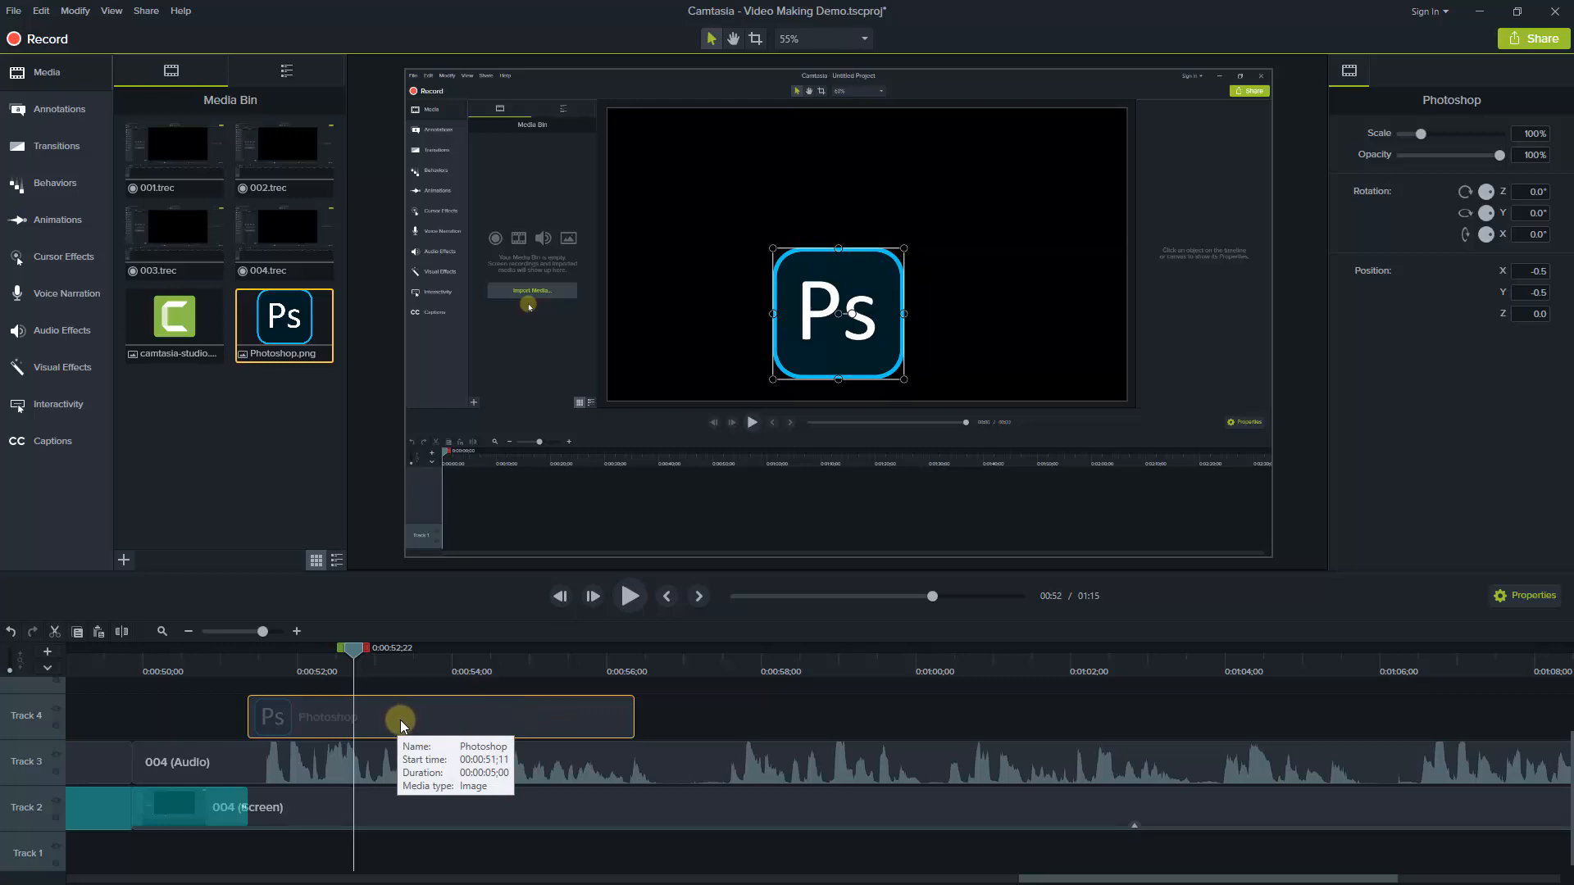
key("Delete")
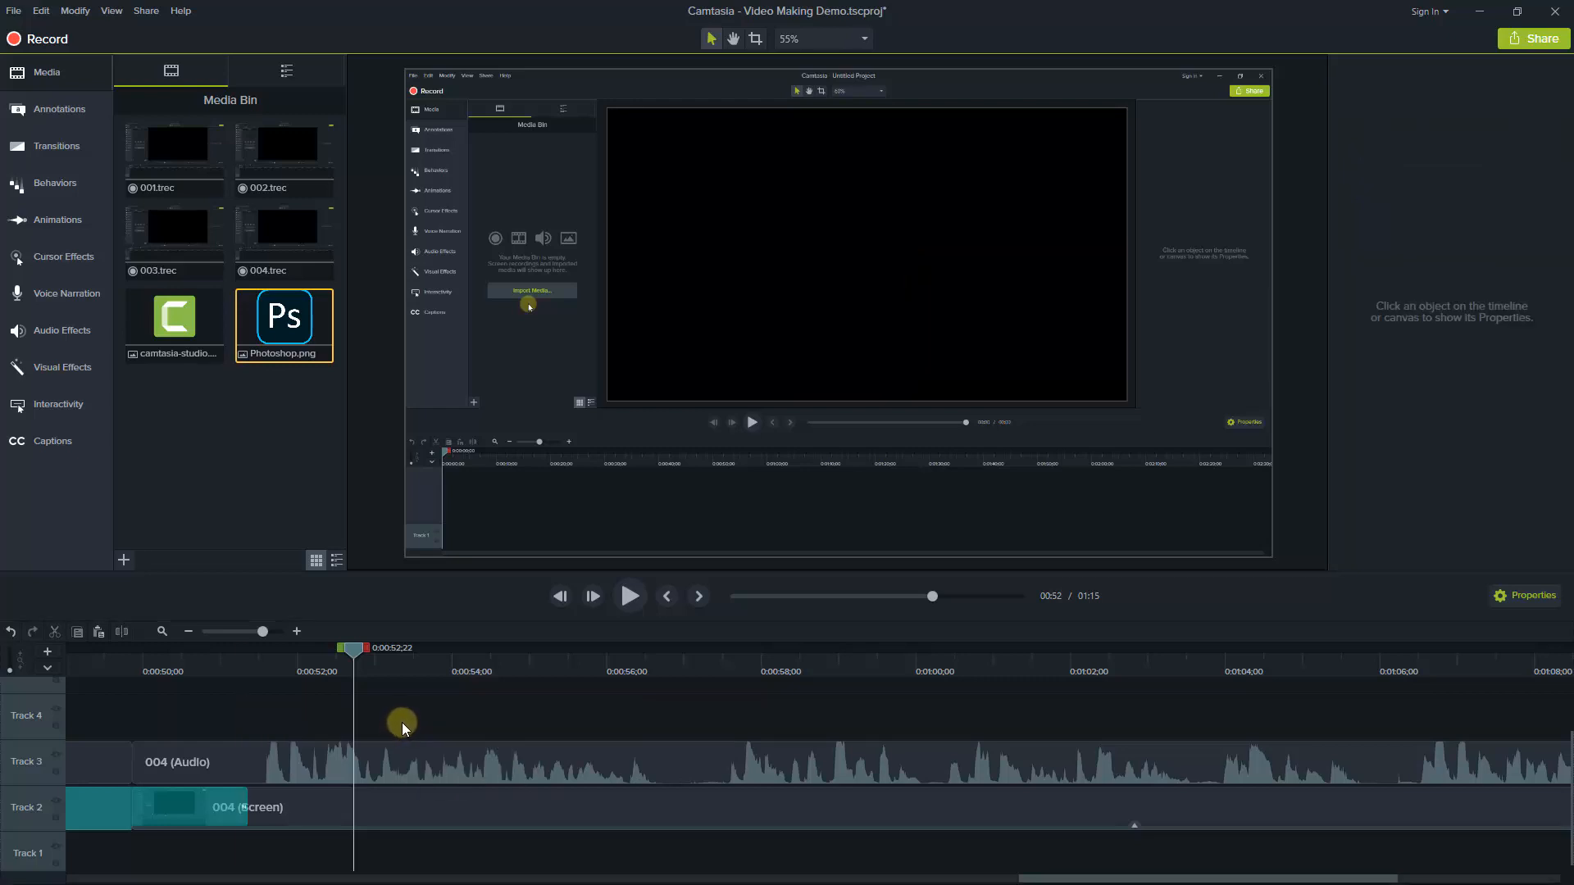
Return the playhead to the start of the timeline and turn off Track 3 with the audio clips
left_click(187, 632)
left_click(187, 632)
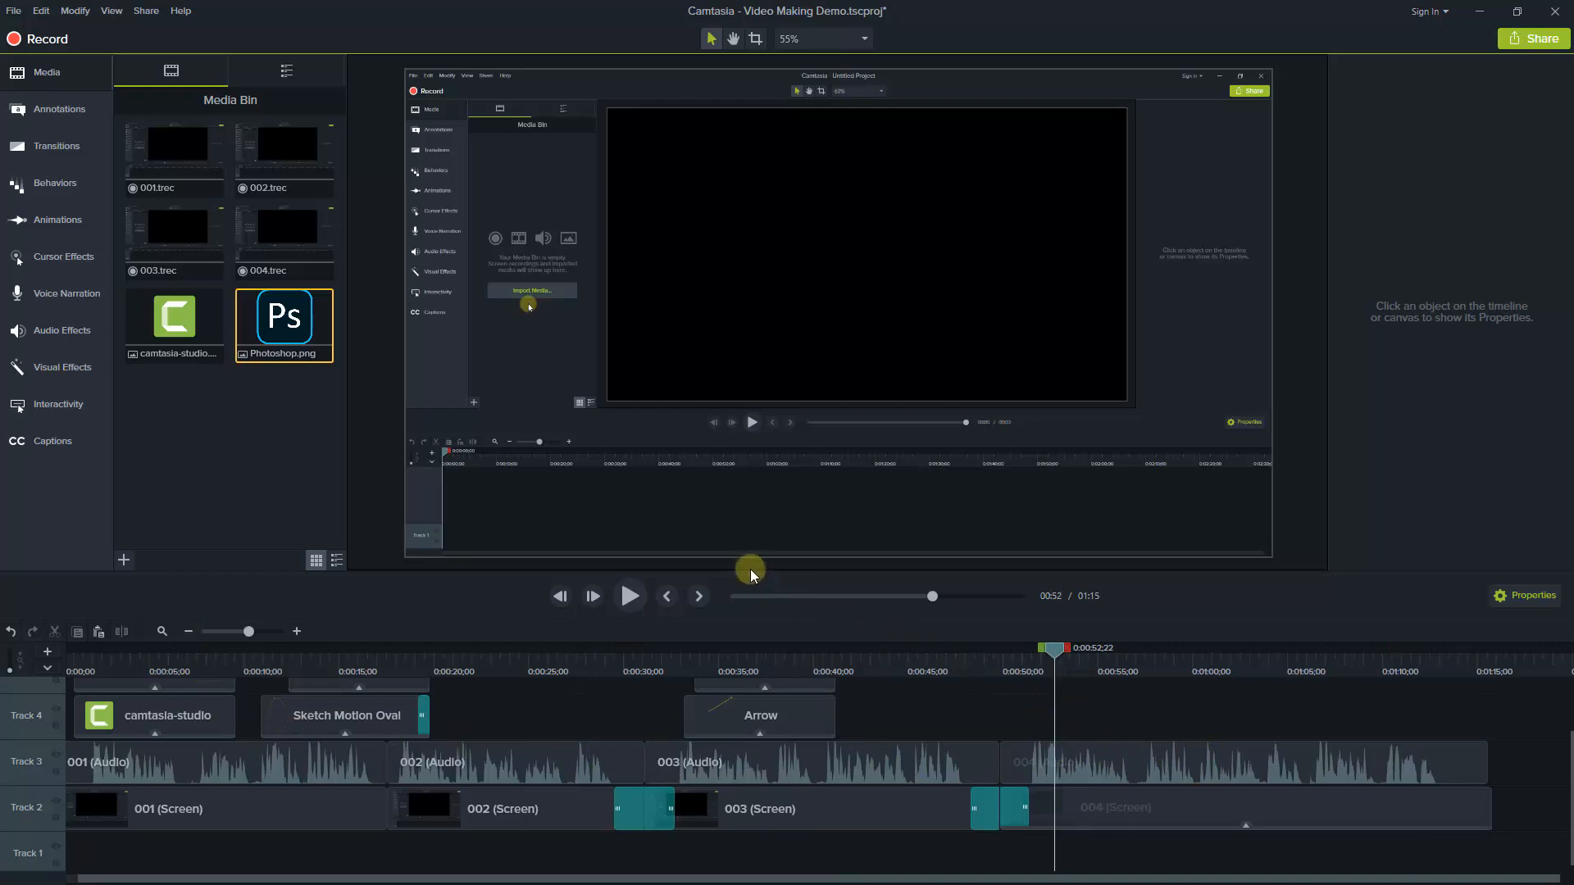
left_click_drag(742, 573, 753, 532)
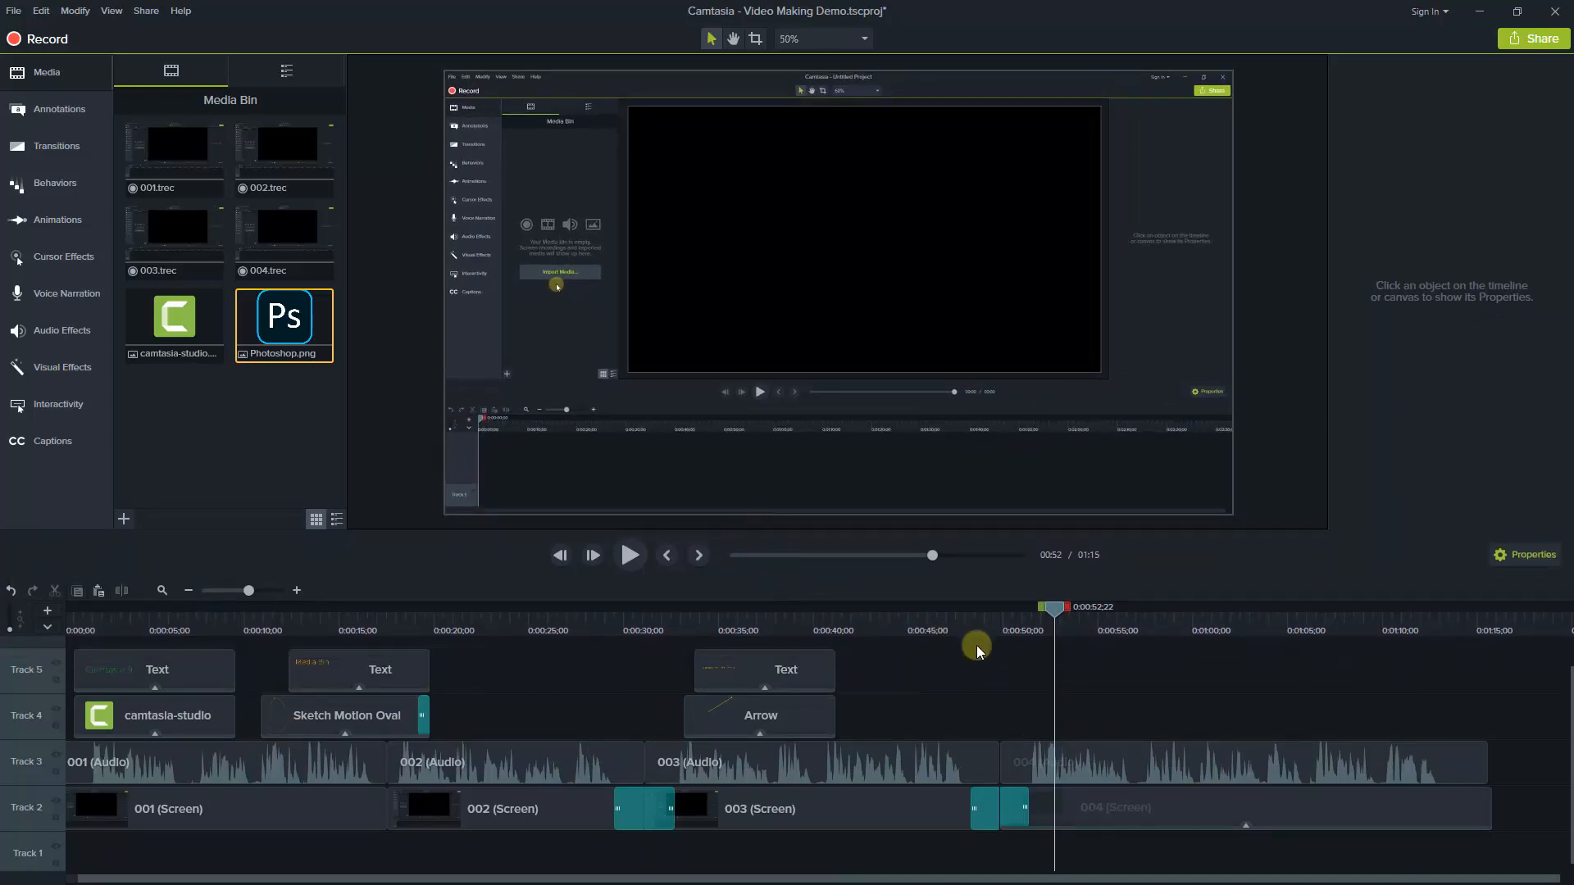
left_click_drag(1057, 611, 36, 645)
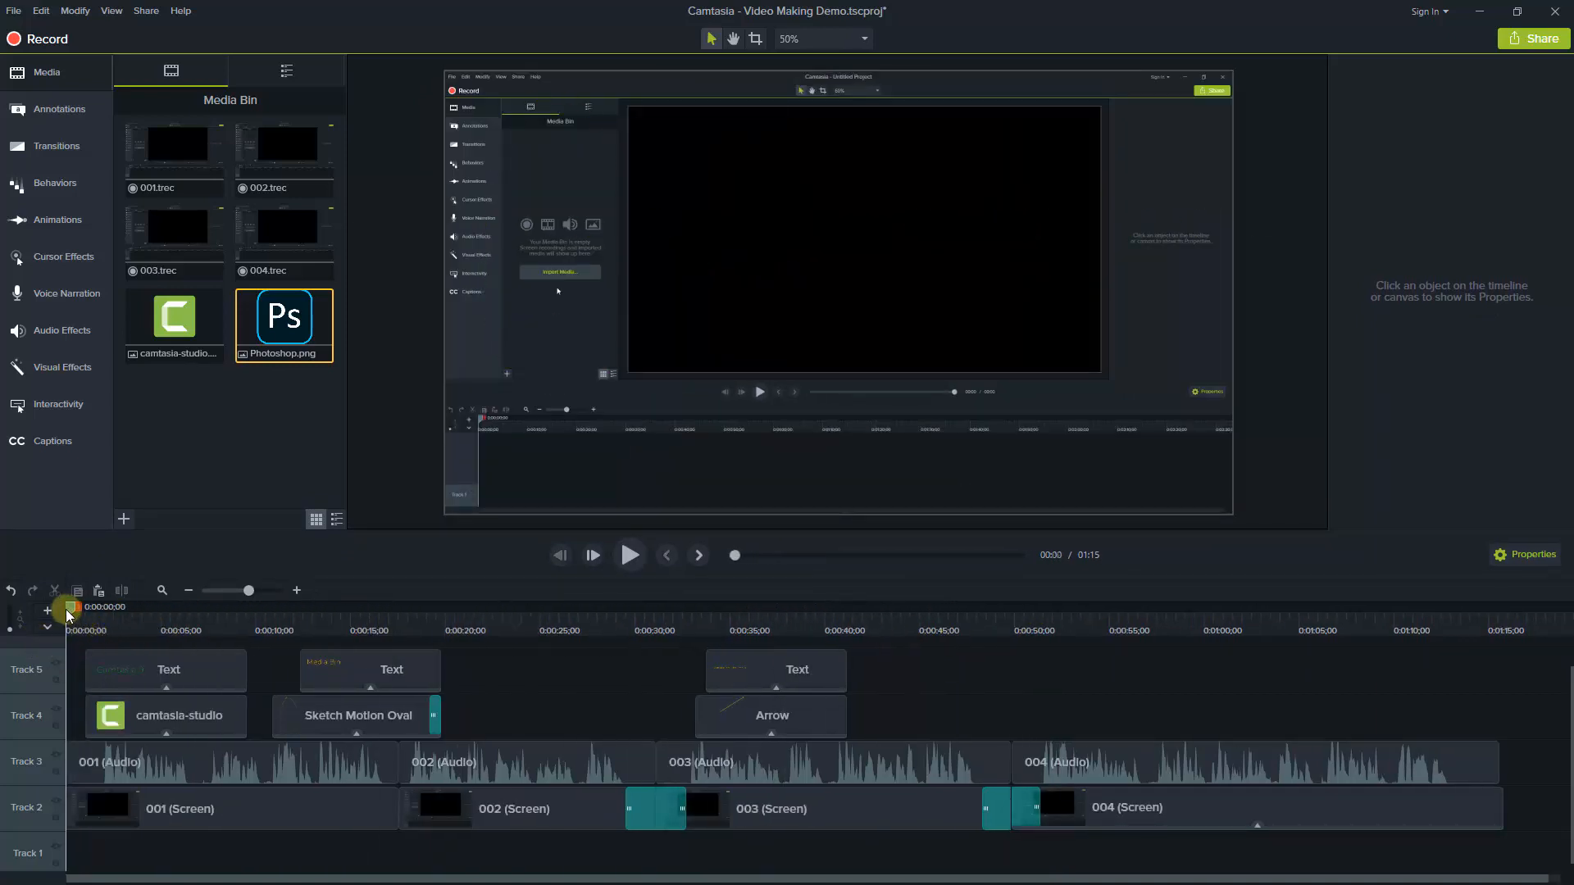
right_click(29, 765)
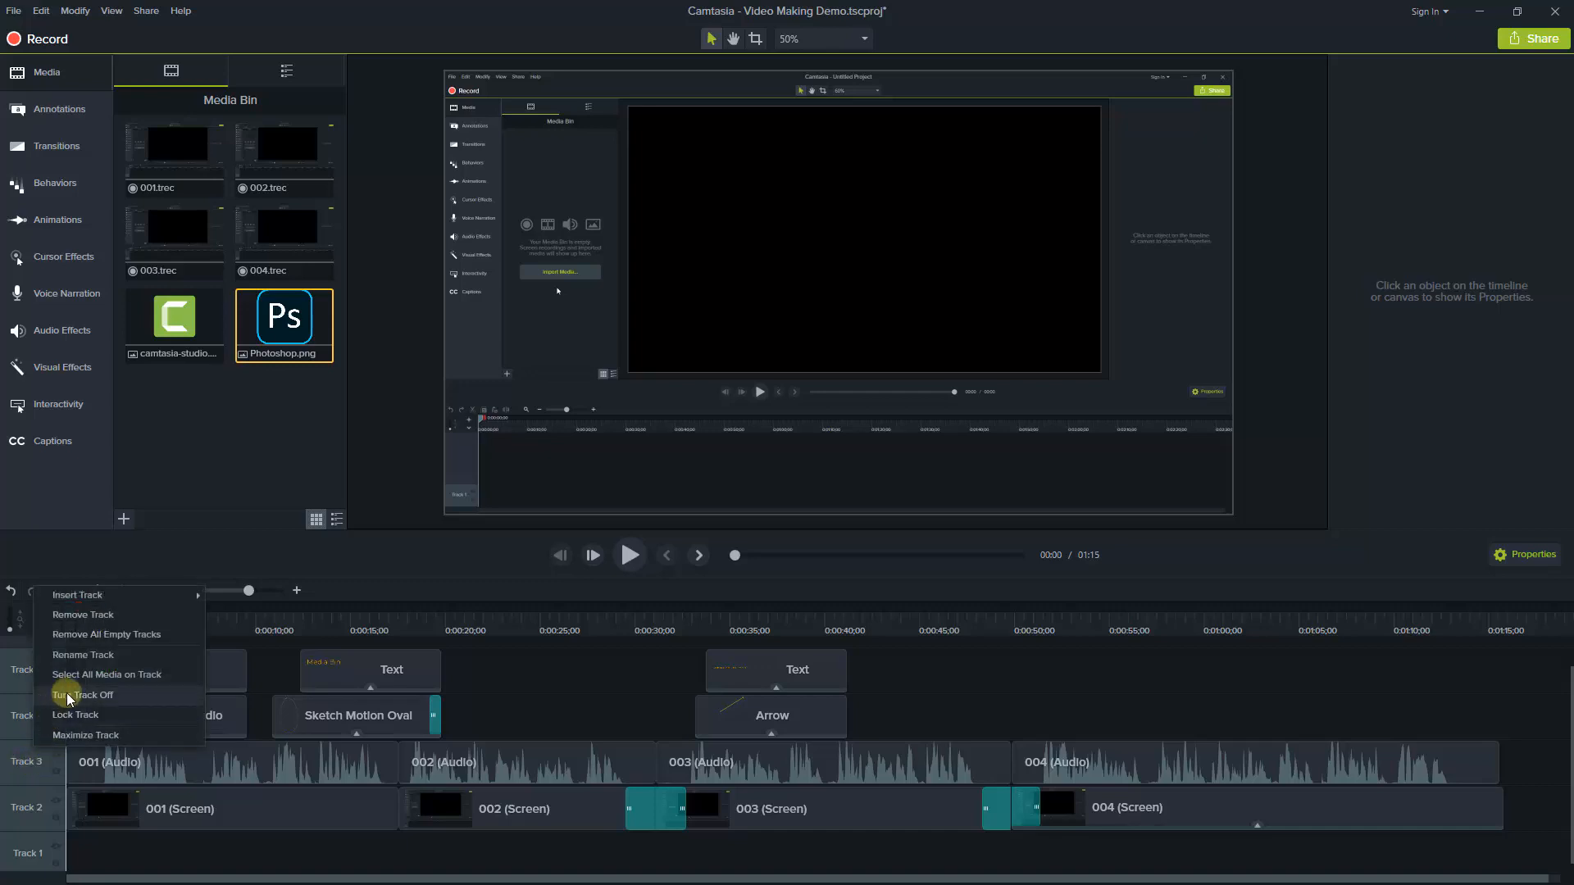
left_click(69, 696)
Play the project without Track 3 from the start, and again from about 0:00:32
left_click(627, 556)
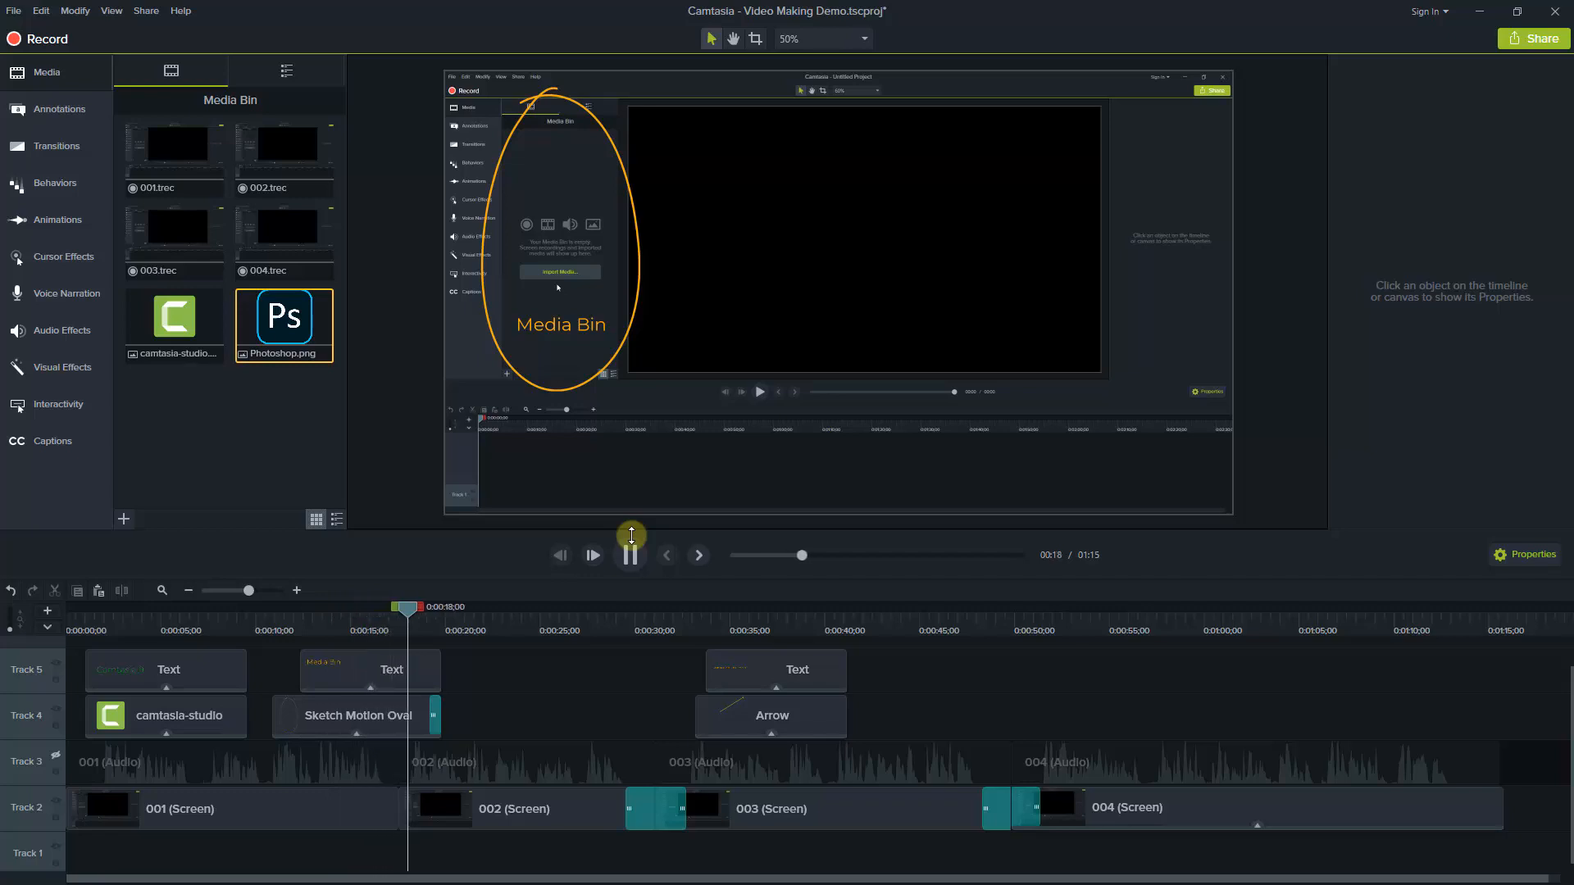
left_click(629, 551)
left_click(680, 630)
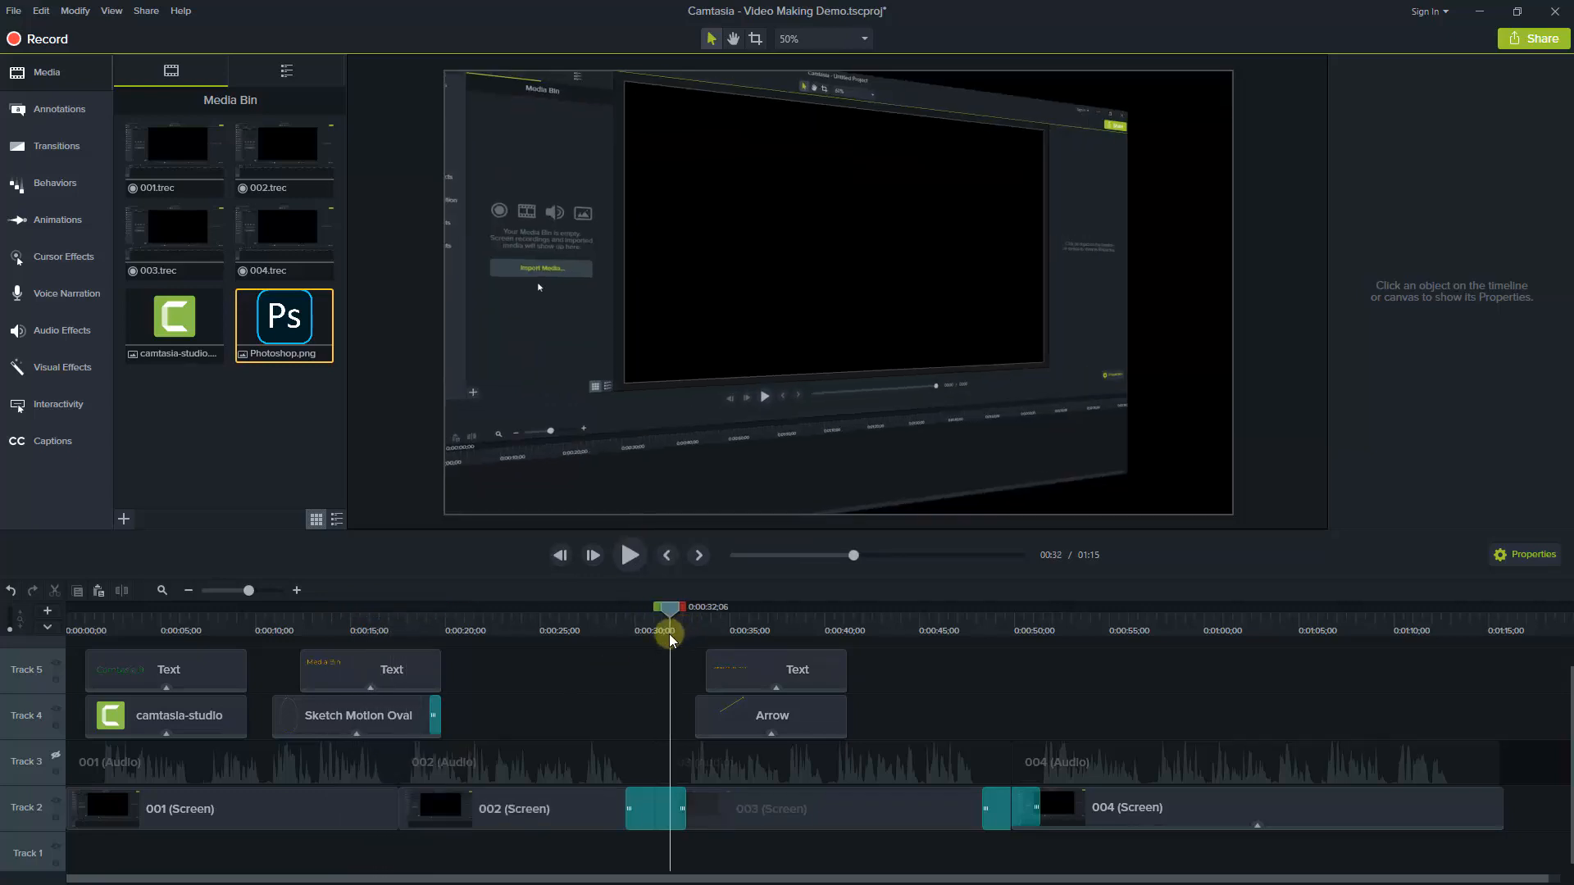
key("space")
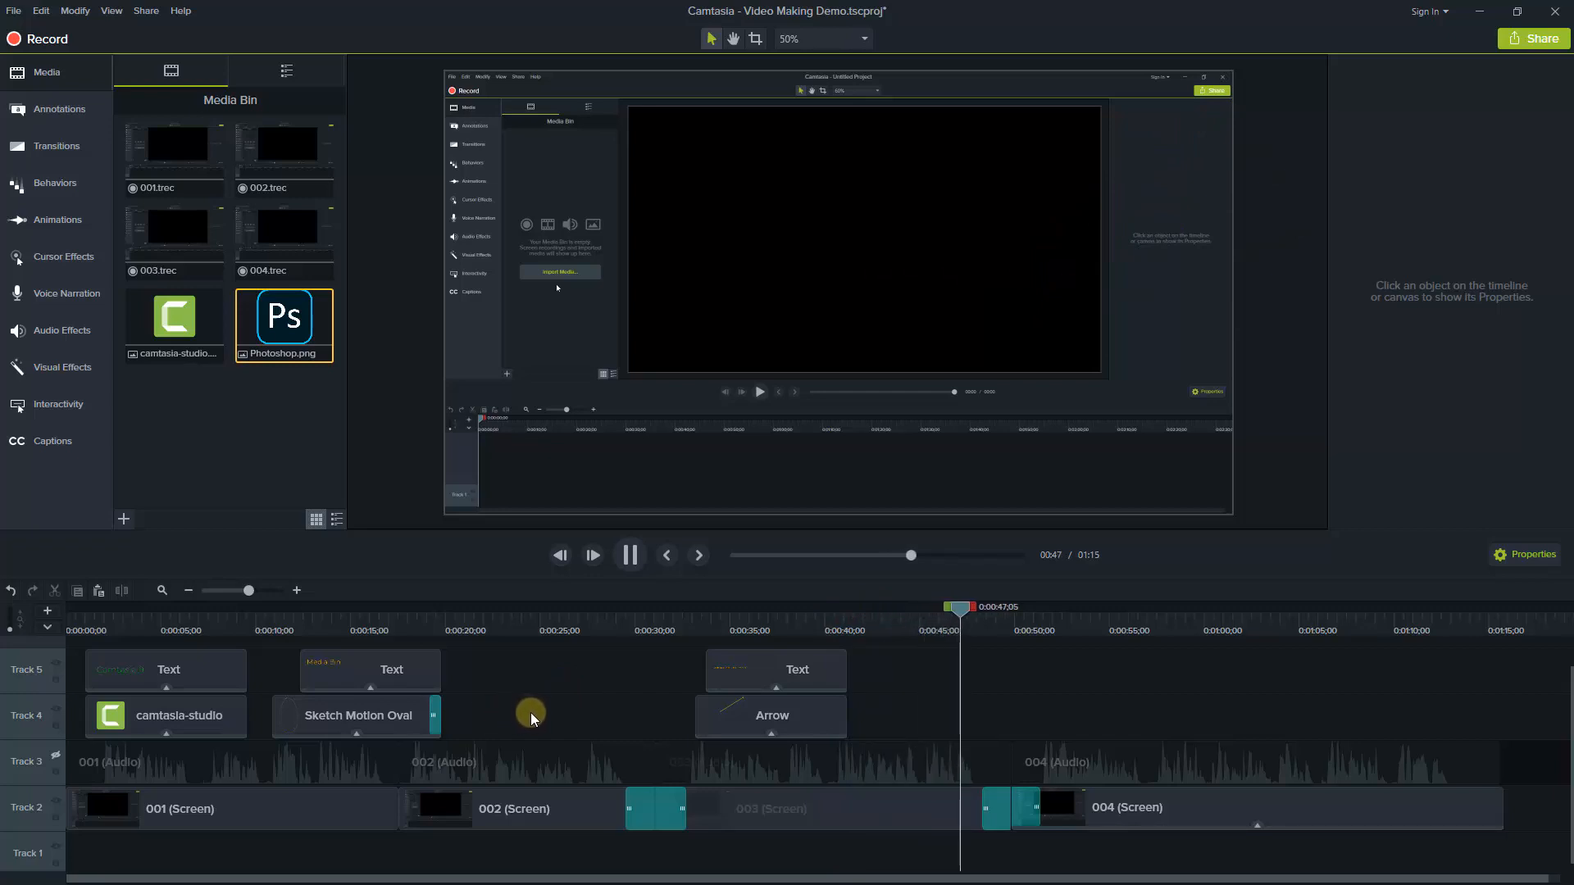
key("space")
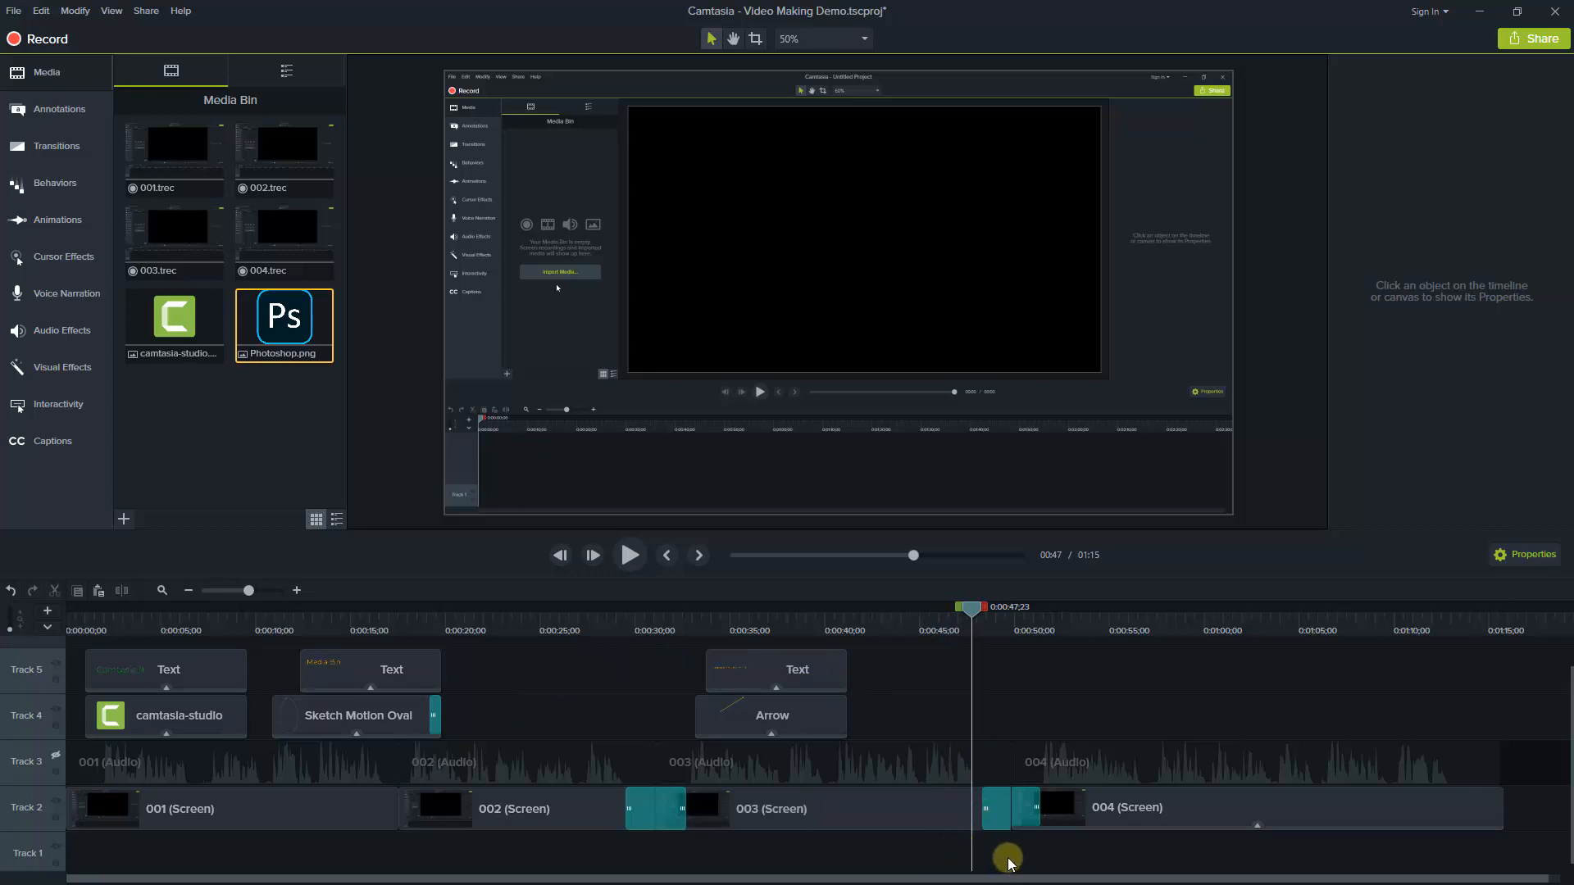
Turn Track 3 back on and play the project again from the start
right_click(25, 763)
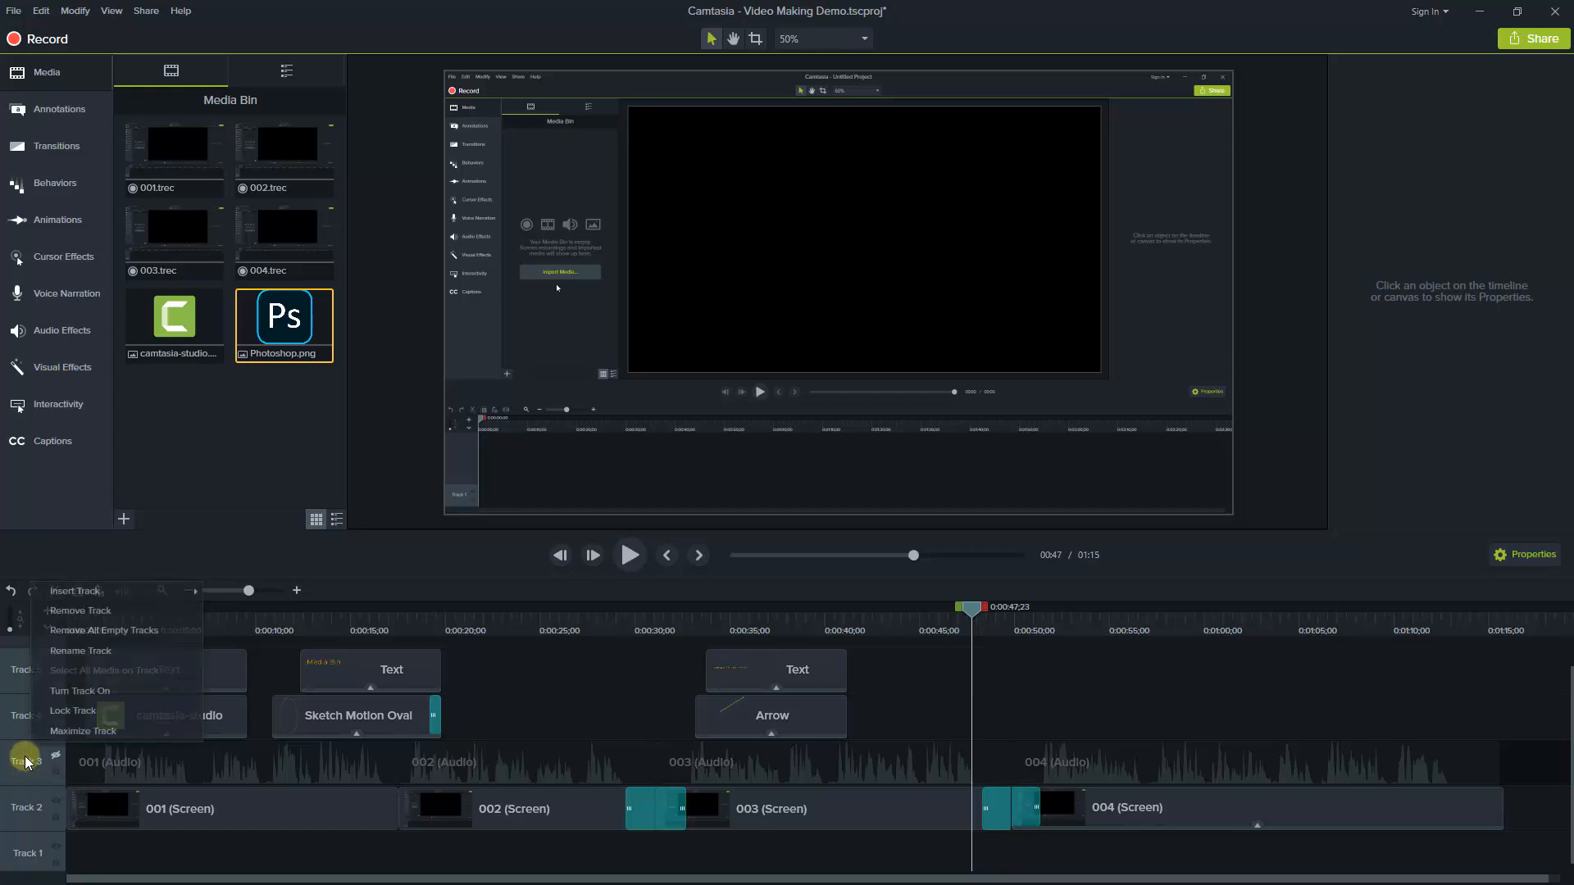
left_click(68, 697)
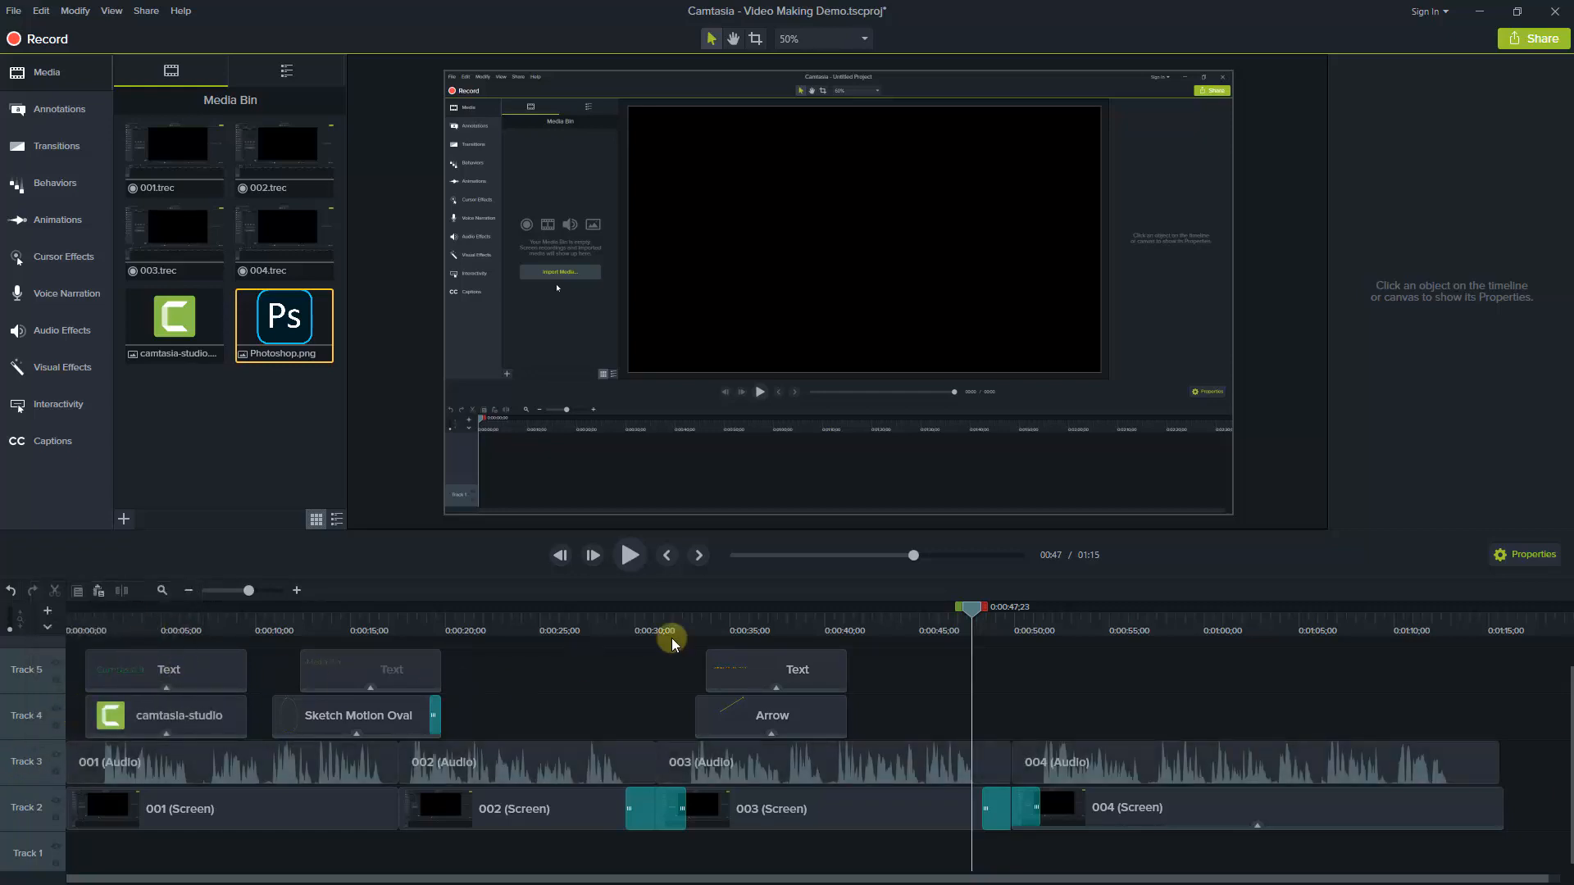
left_click_drag(966, 615, 2, 650)
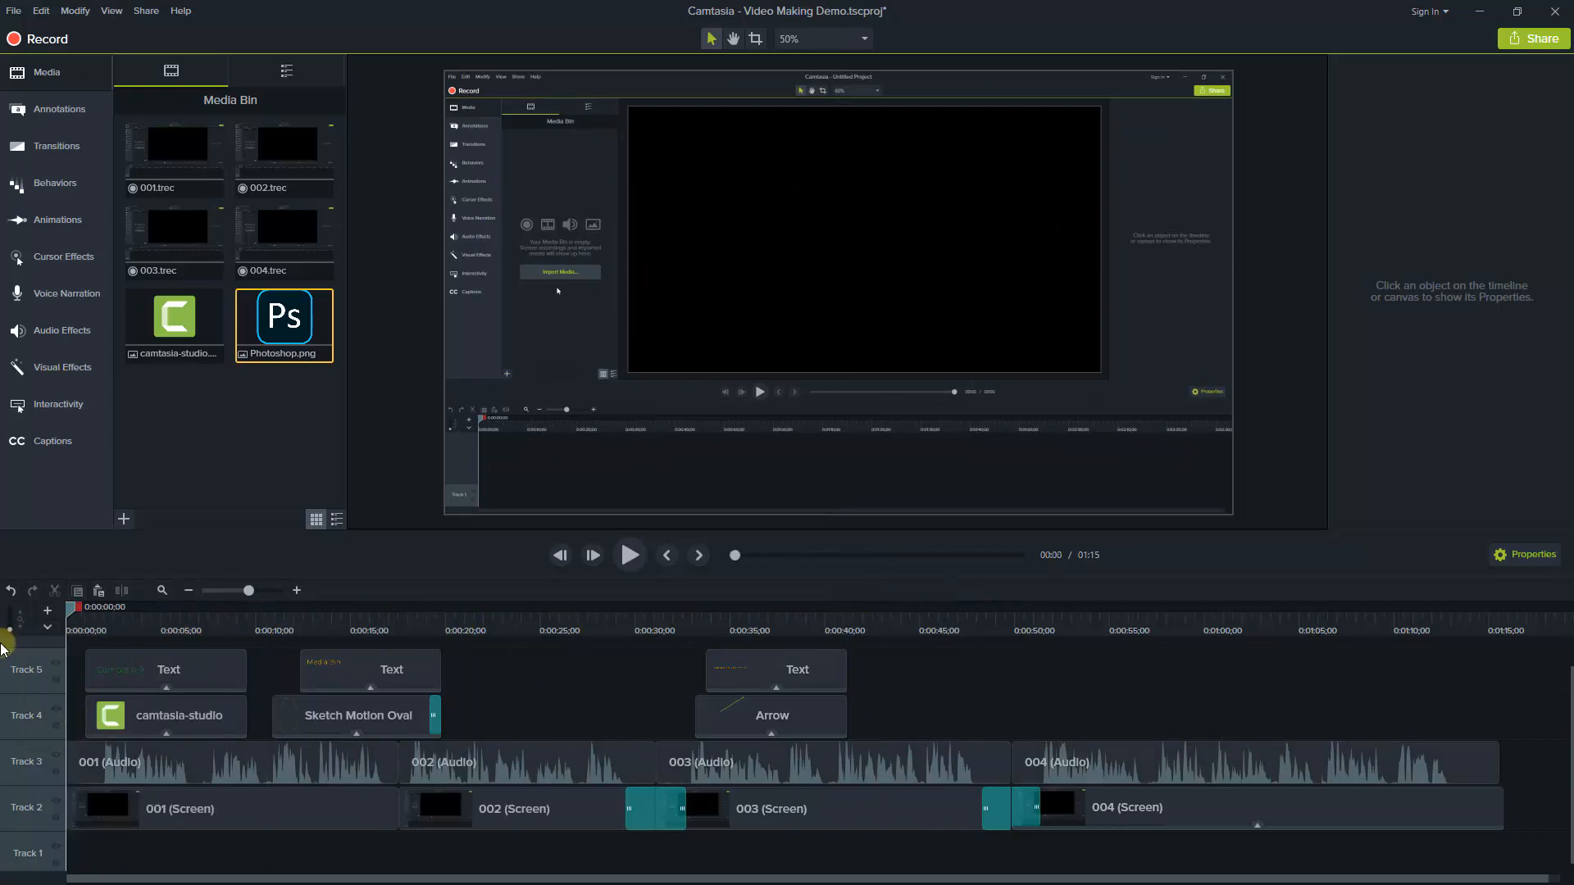
left_click(627, 557)
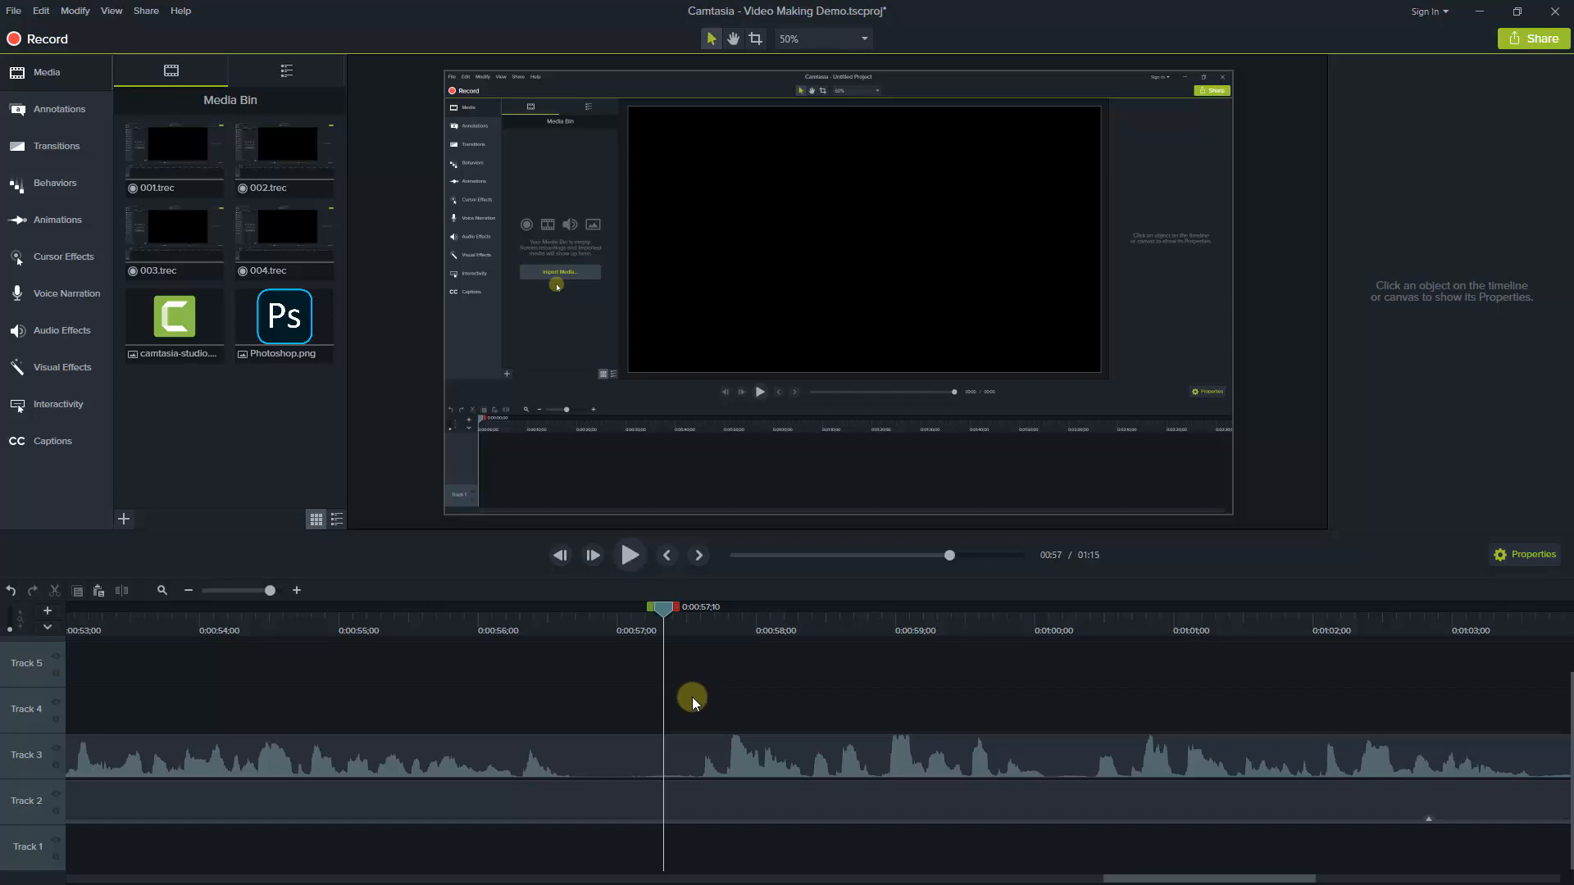
Lower the volume of the whole 004 audio clip on Track 3, and undo the change
left_click(687, 767)
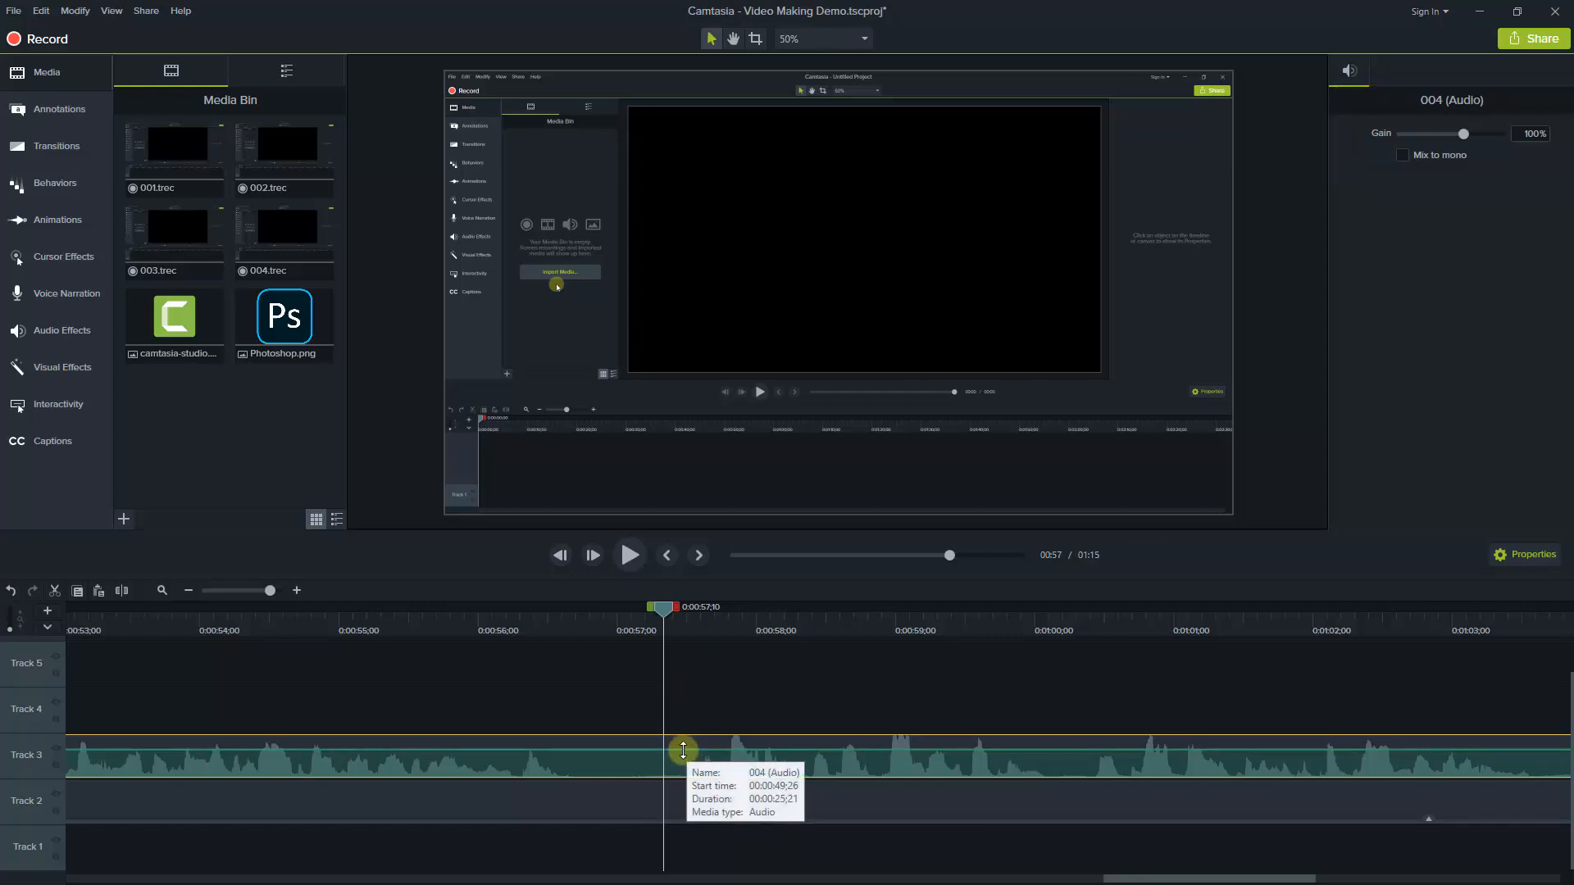
left_click_drag(686, 750, 686, 773)
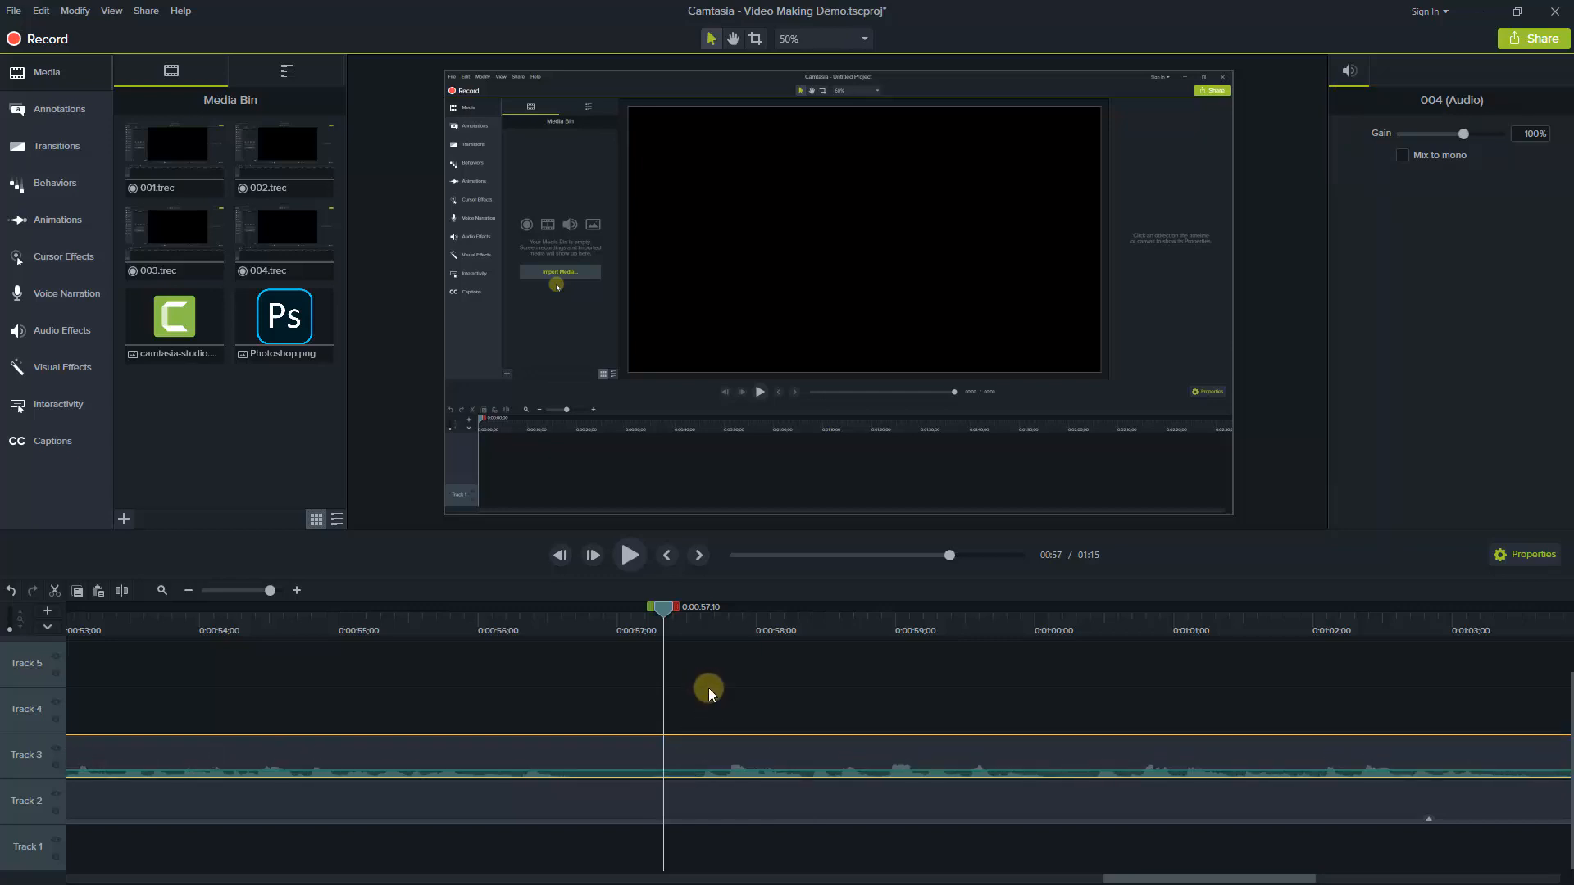
key("ctrl+z")
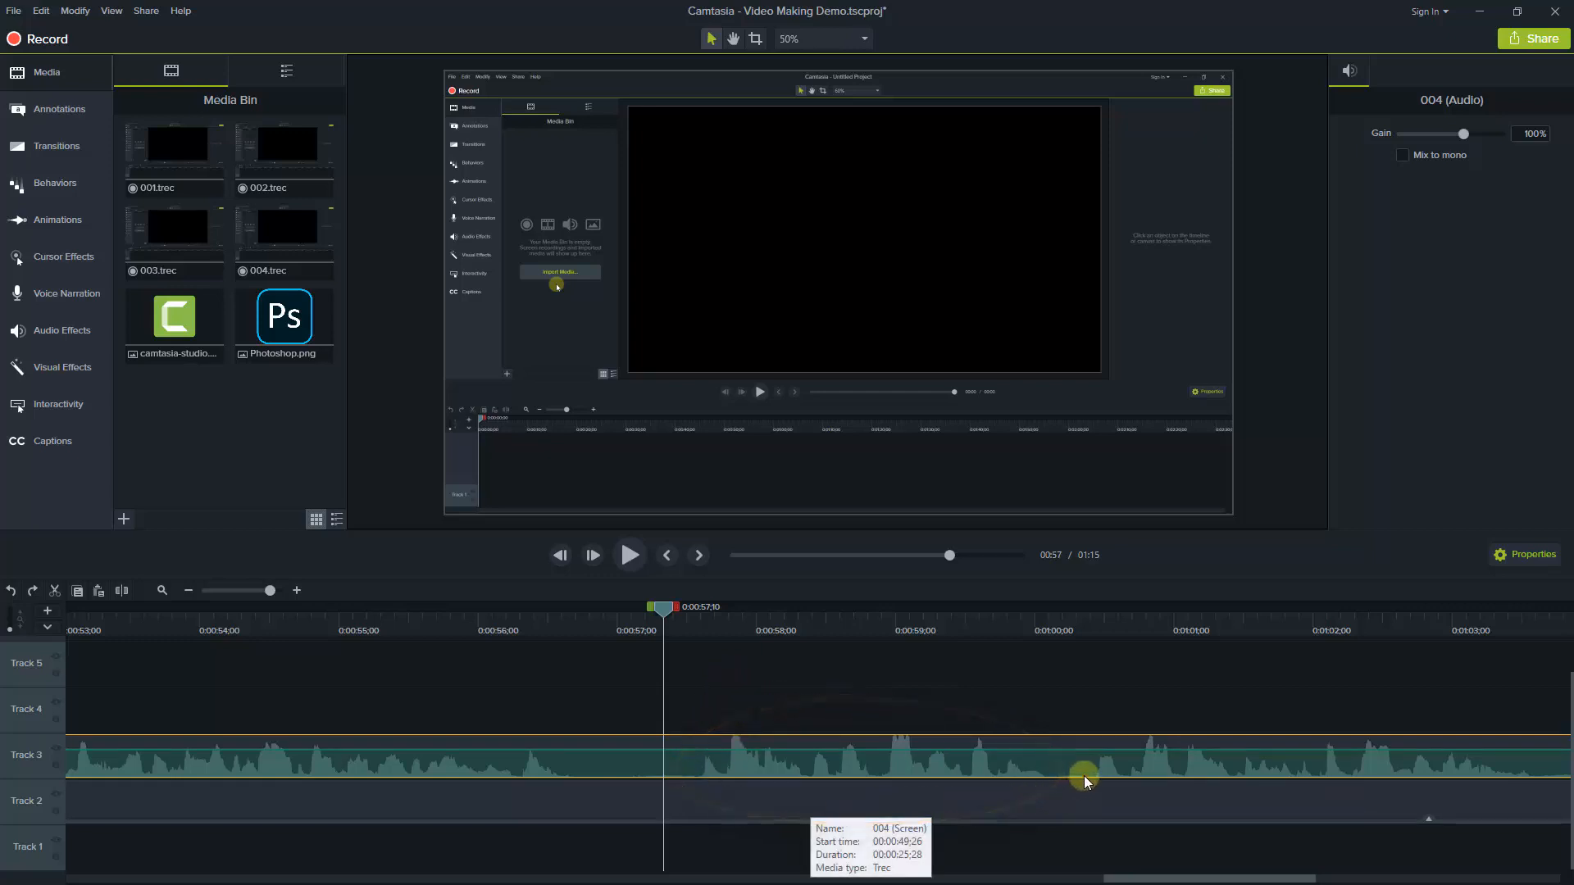
Add two pairs of volume points to the 004 audio near 0:00:57 and 0:01:00, and lower the inner points to silence the stretch between them
left_click(685, 750)
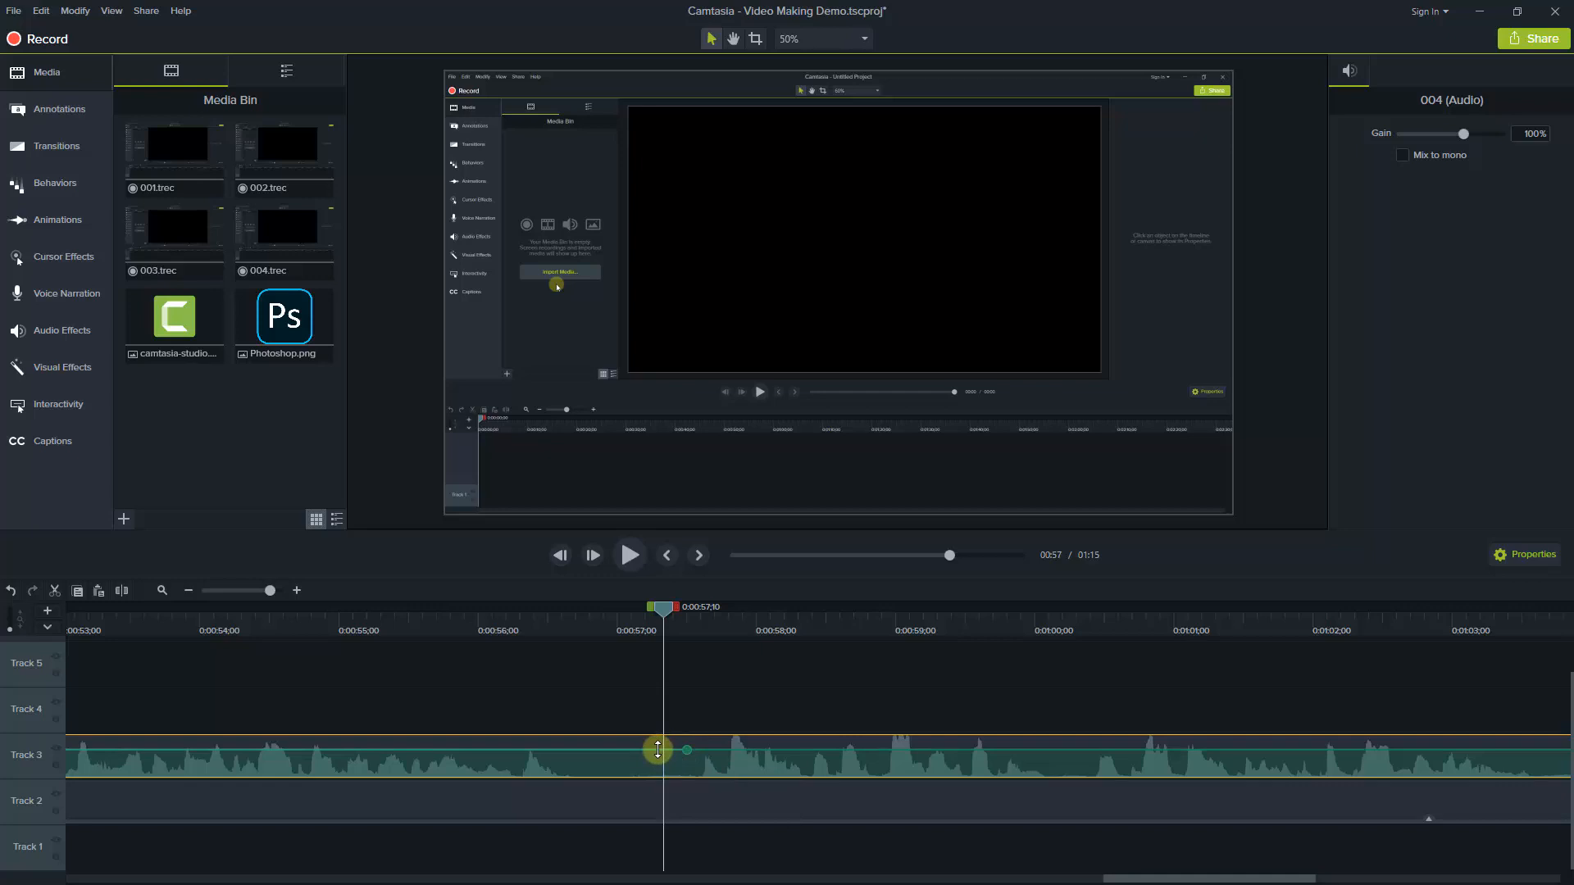
left_click(657, 750)
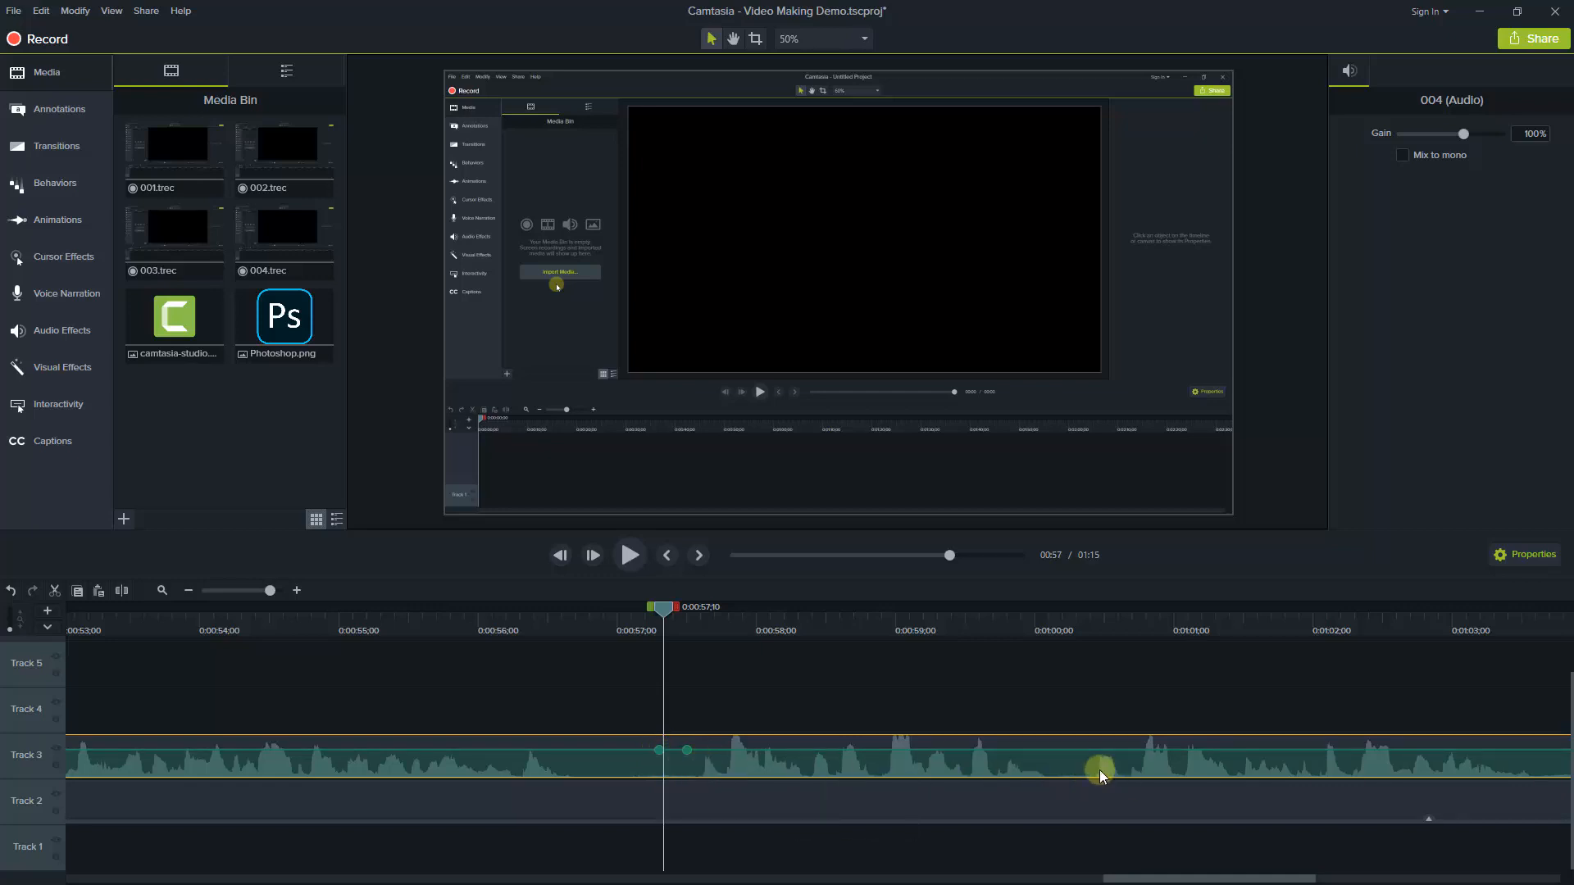
left_click(1054, 750)
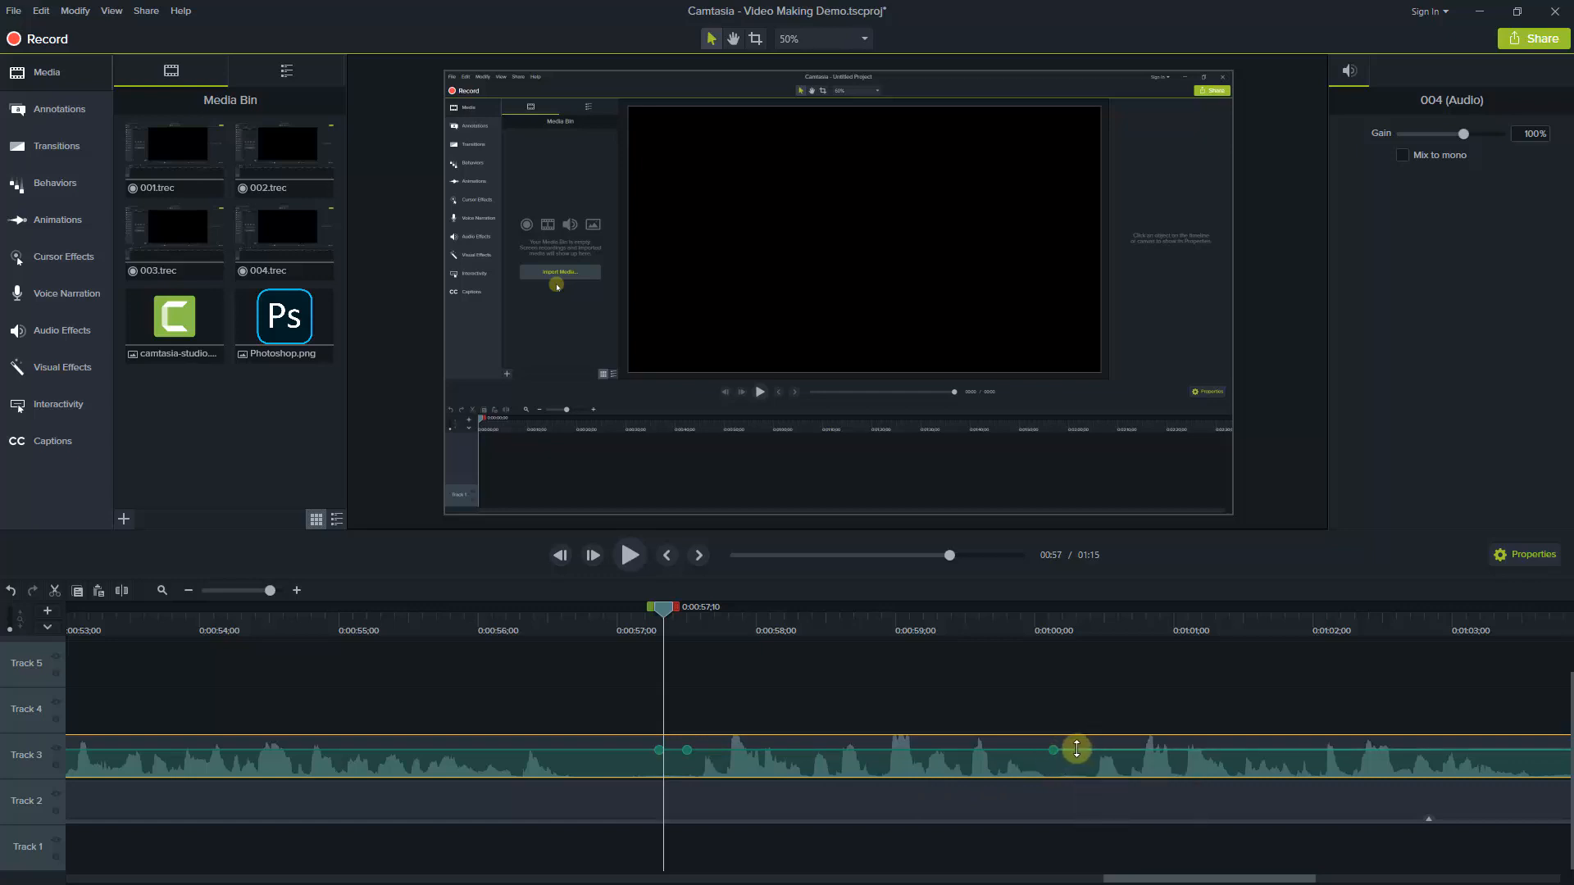
left_click(1076, 750)
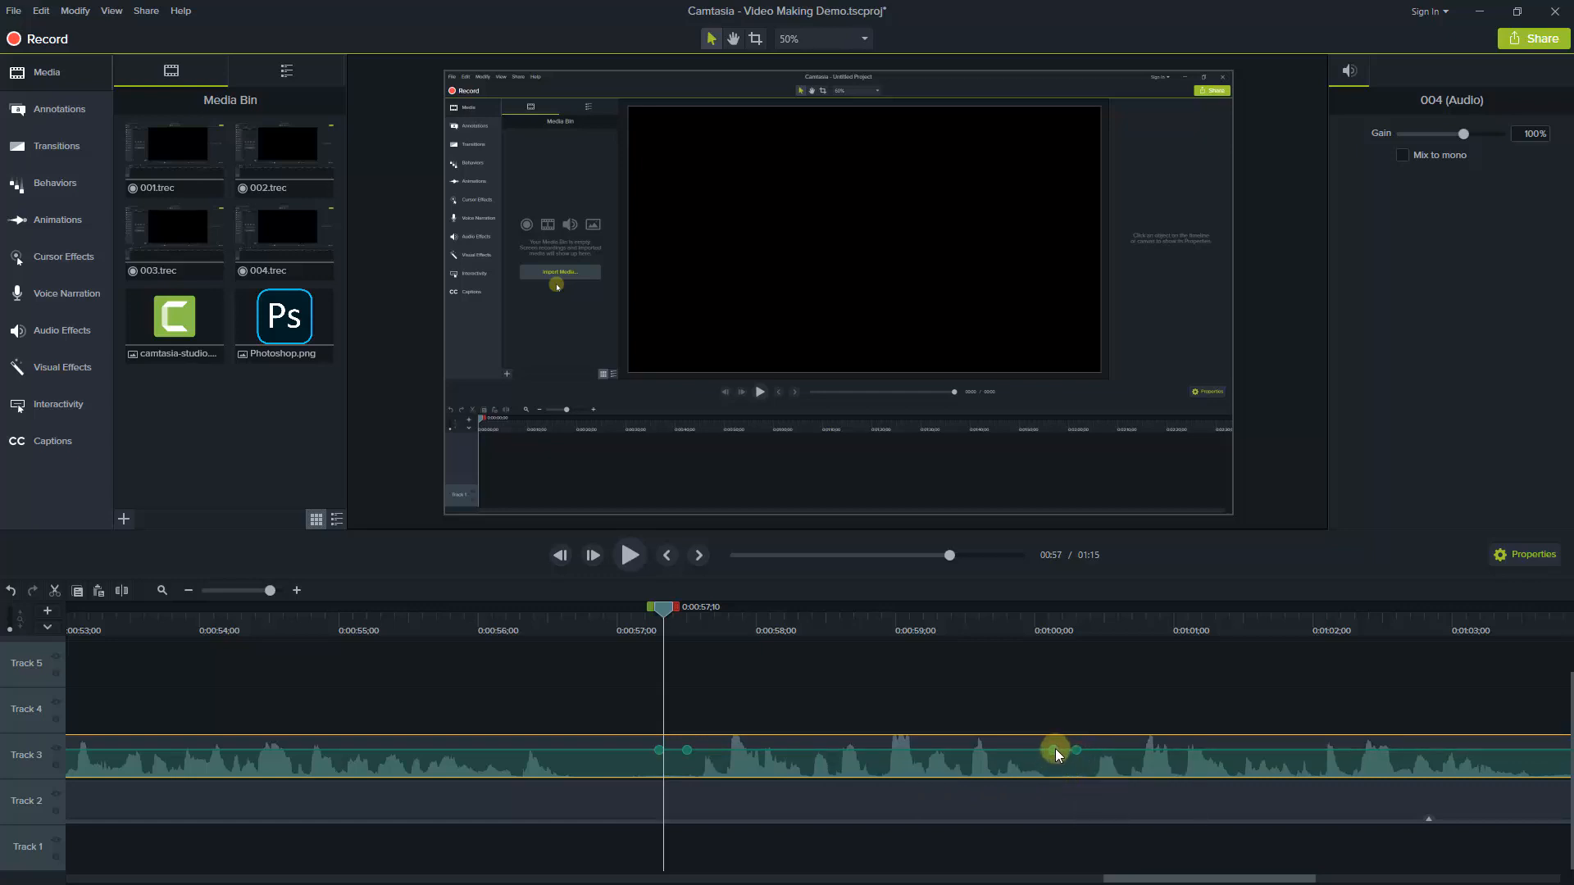
left_click_drag(1054, 754, 1048, 800)
left_click_drag(688, 751, 685, 794)
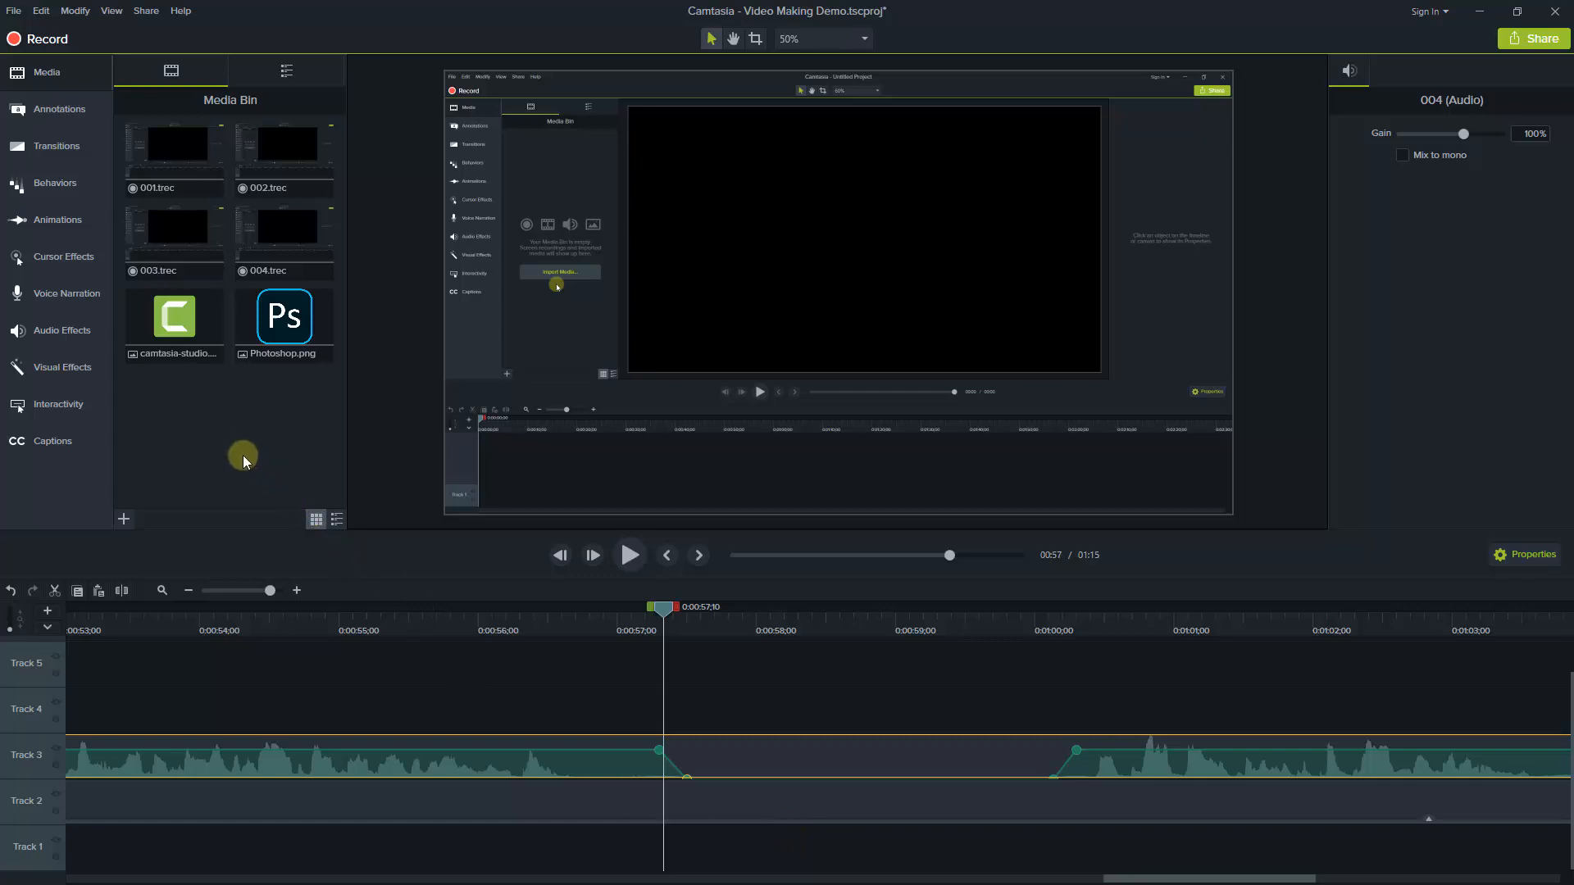
Import the 004s recording from the Video Making Demo folder into the Media Bin
left_click(124, 517)
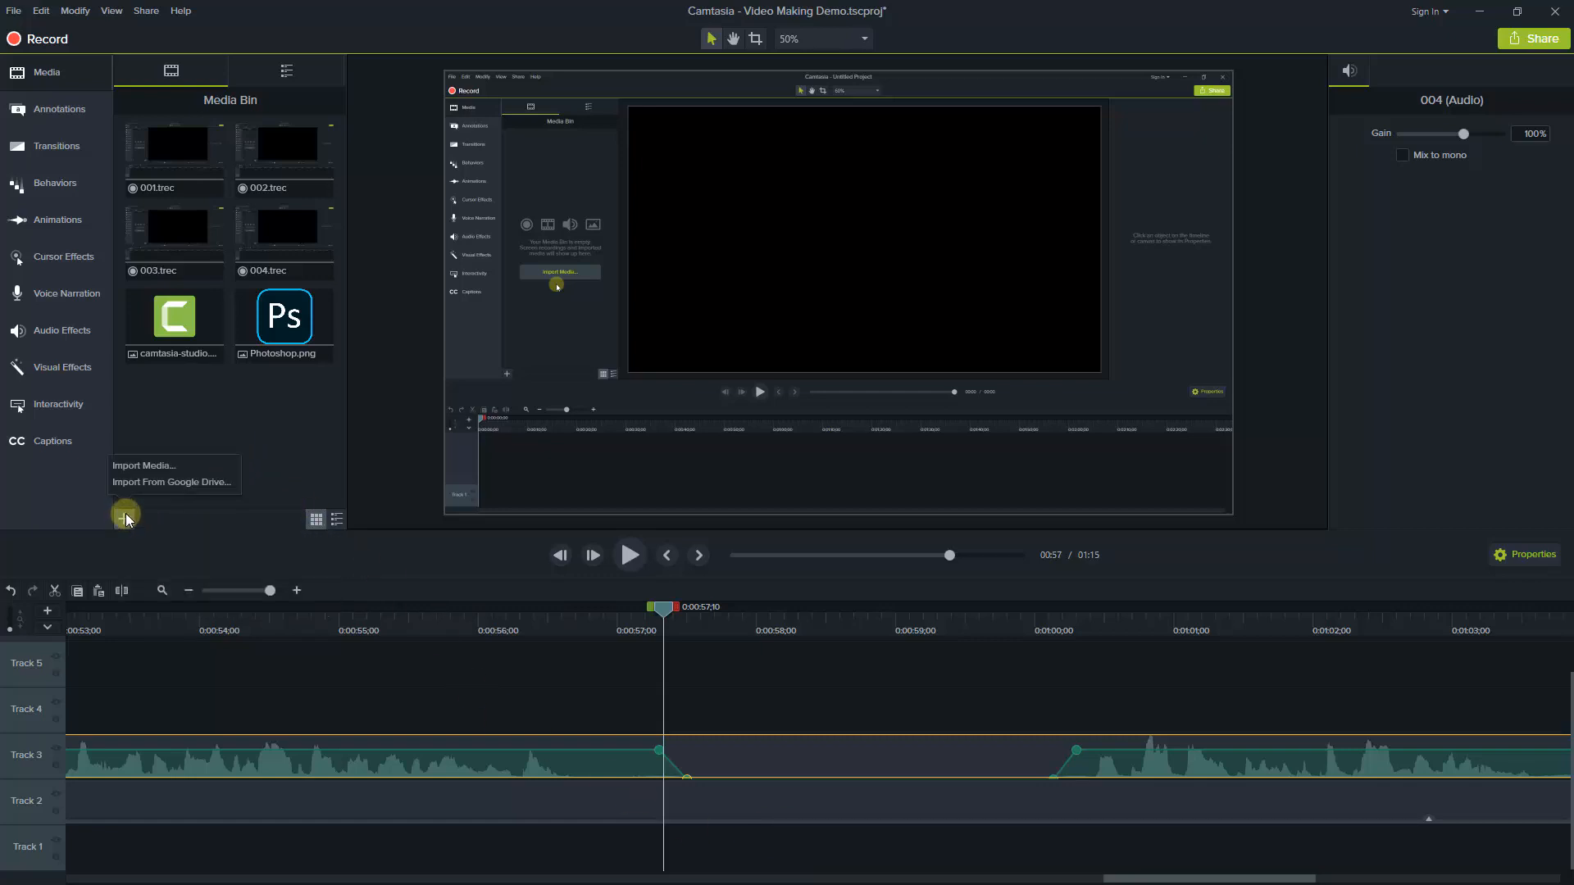
left_click(141, 466)
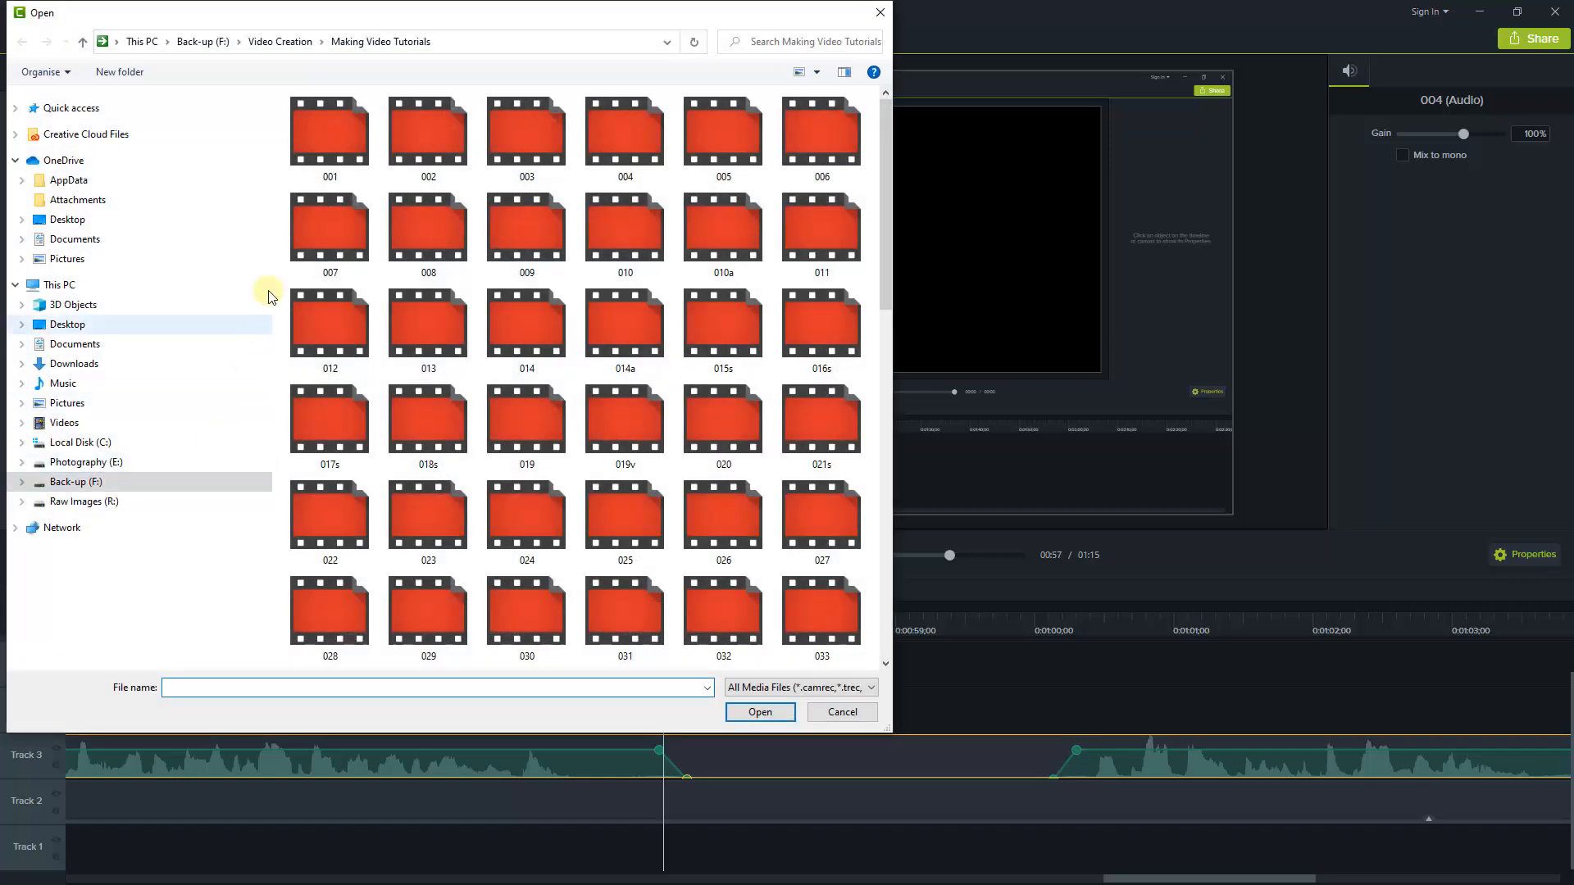
left_click(280, 42)
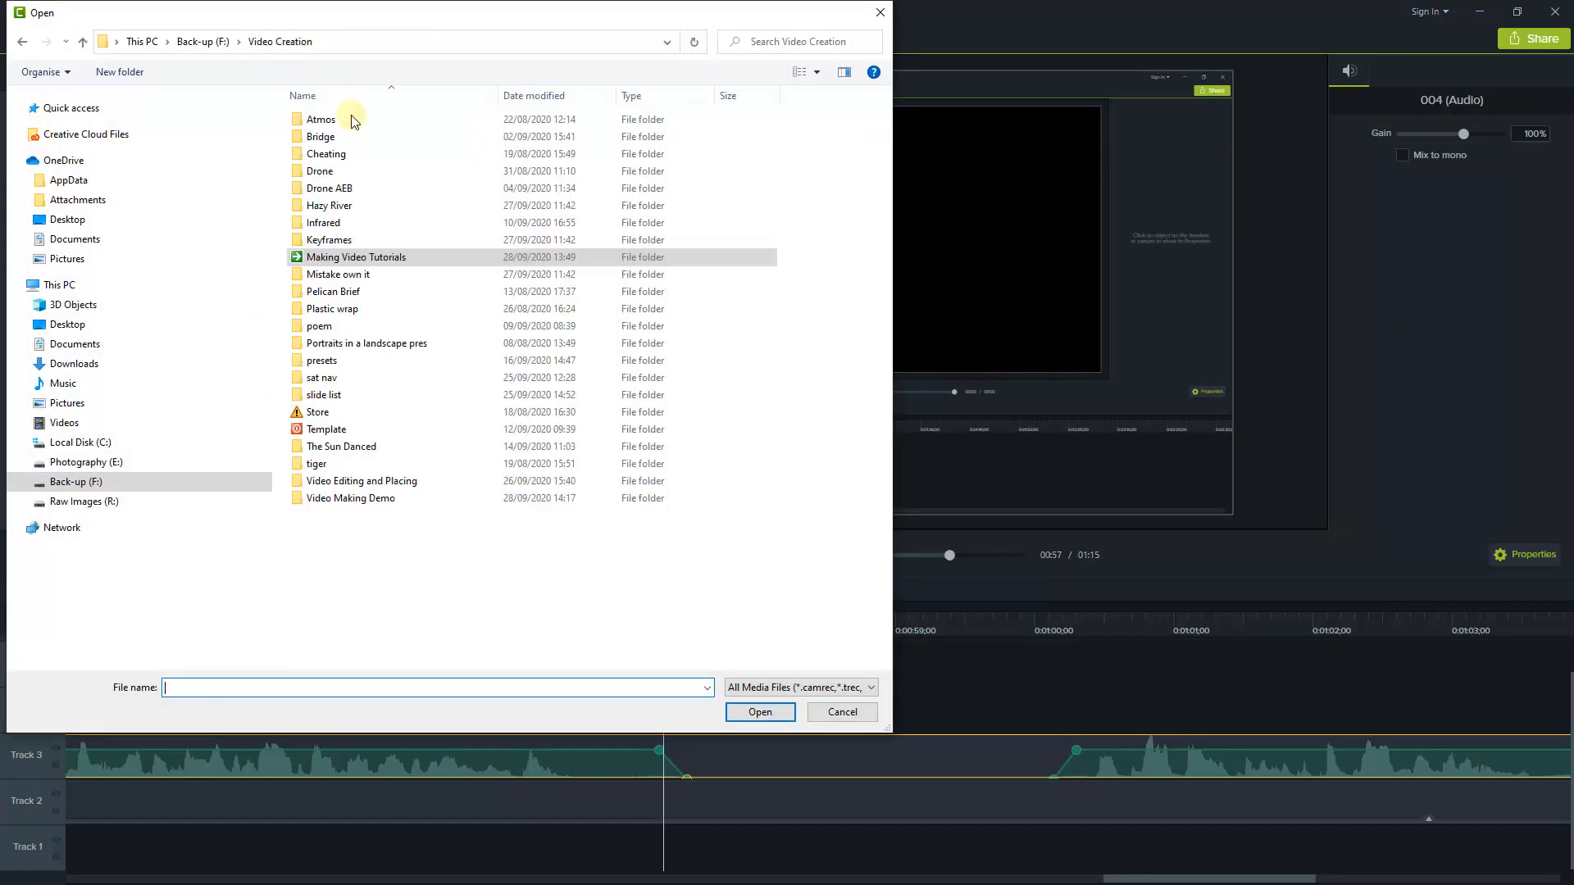
double_click(364, 500)
left_click(734, 143)
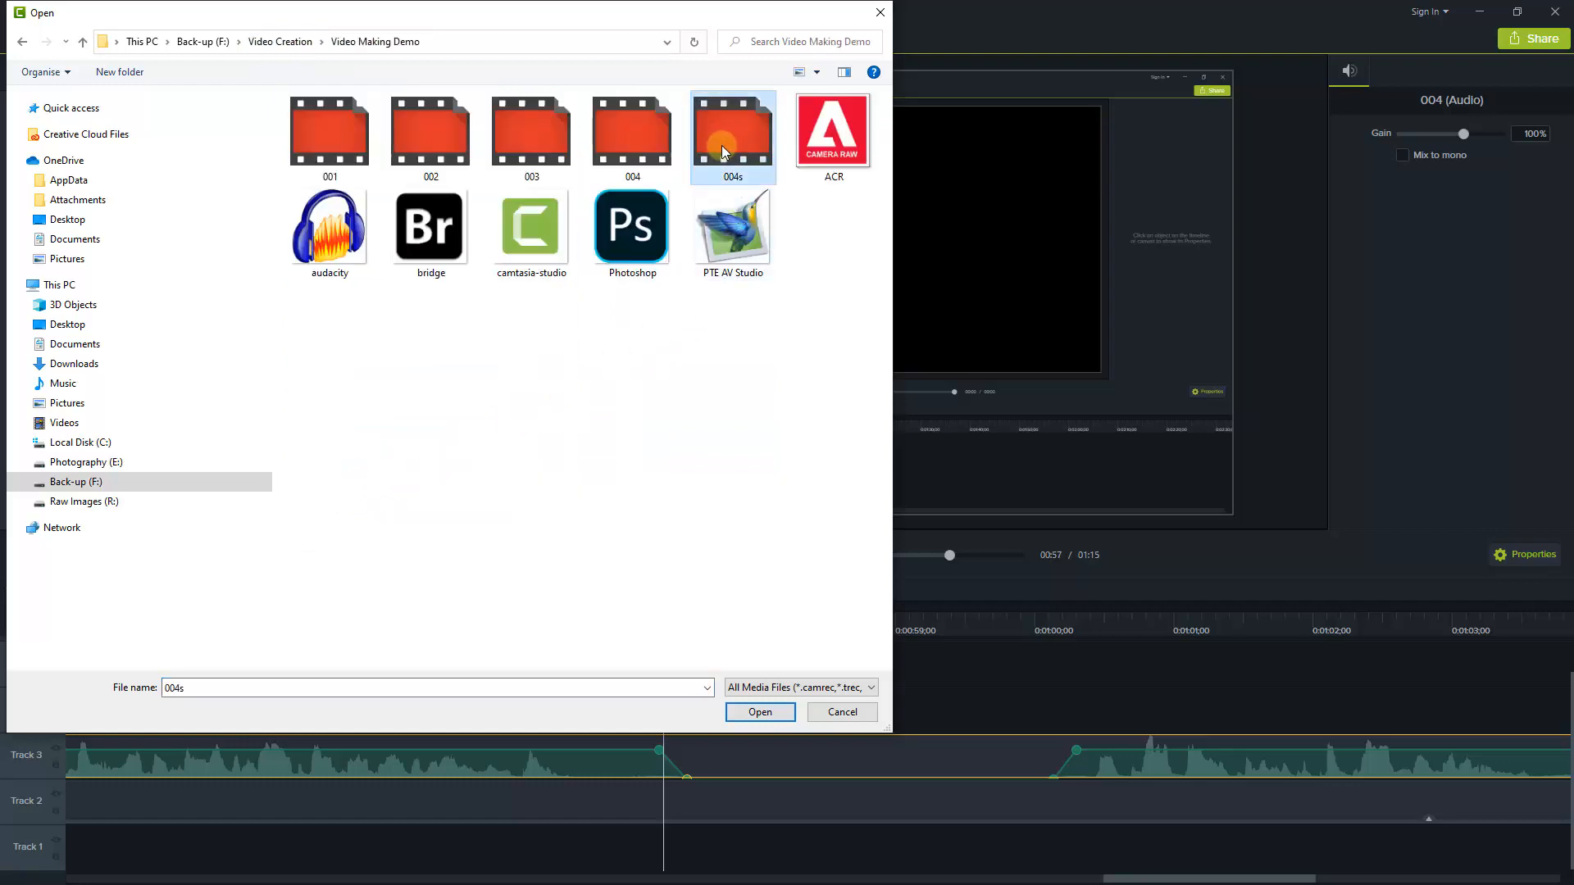
left_click(761, 712)
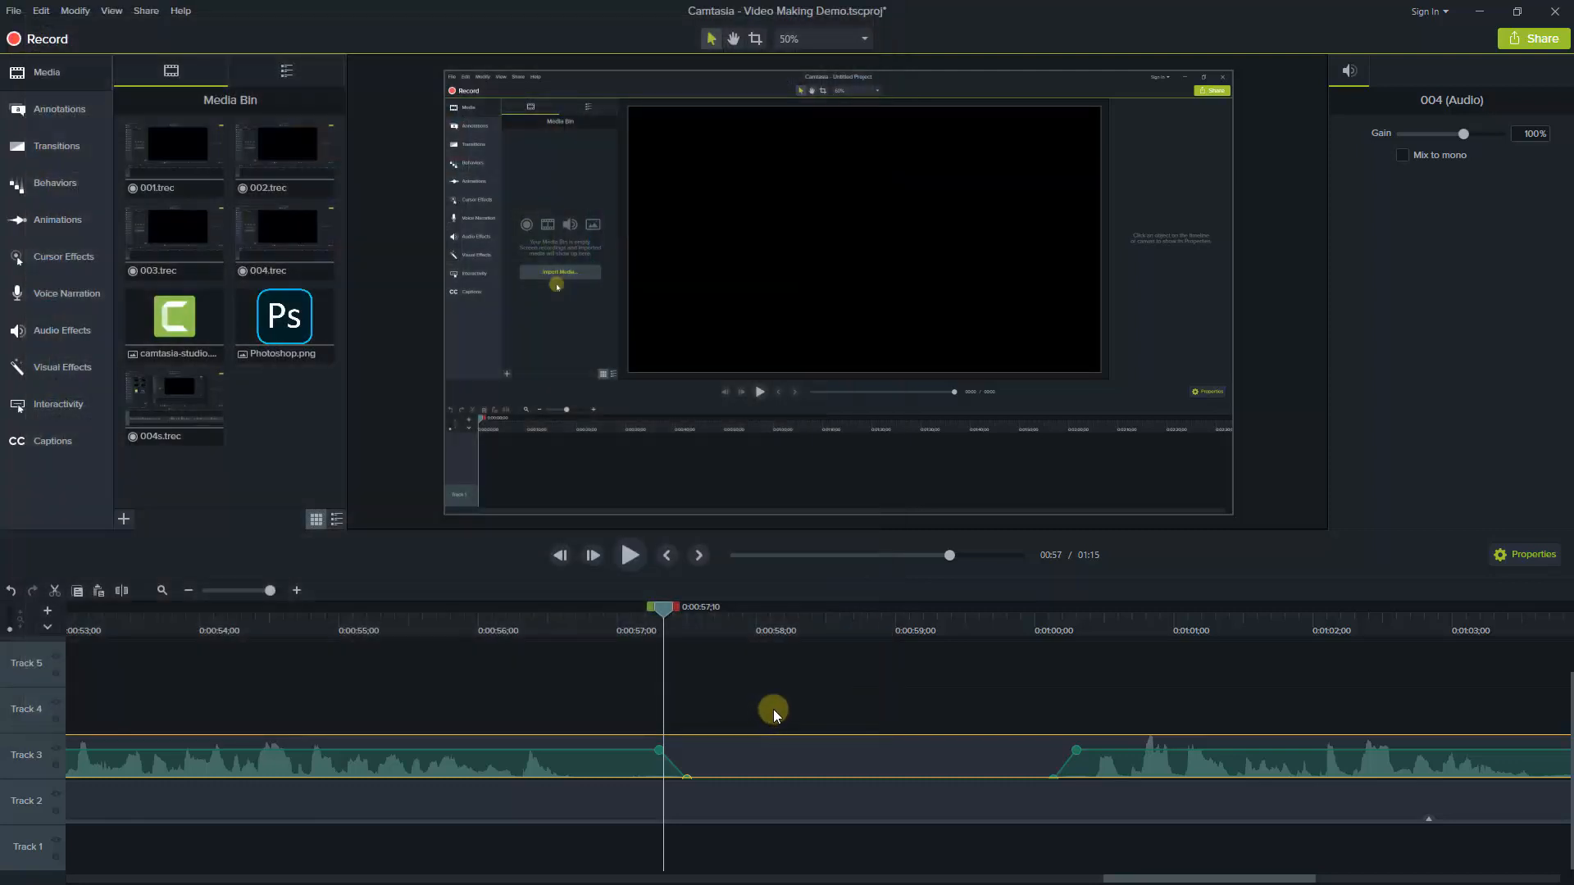
Place the 004s recording above the silenced stretch at 0:00:57;10, delete its screen part and move its audio down to Track 4
left_click_drag(160, 418, 690, 711)
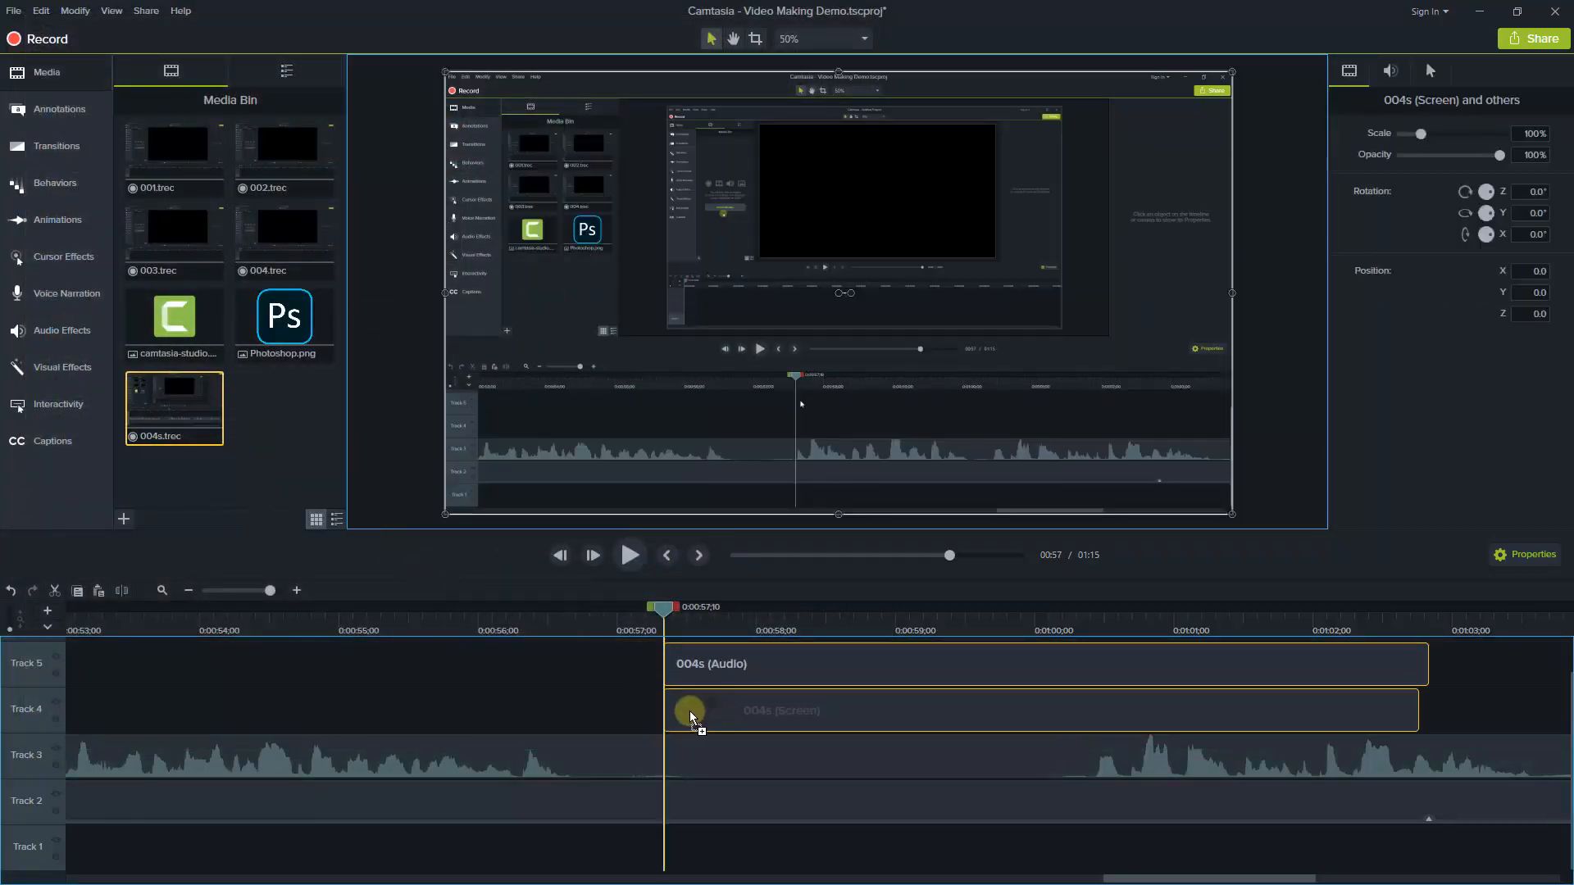
left_click(636, 707)
left_click(750, 716)
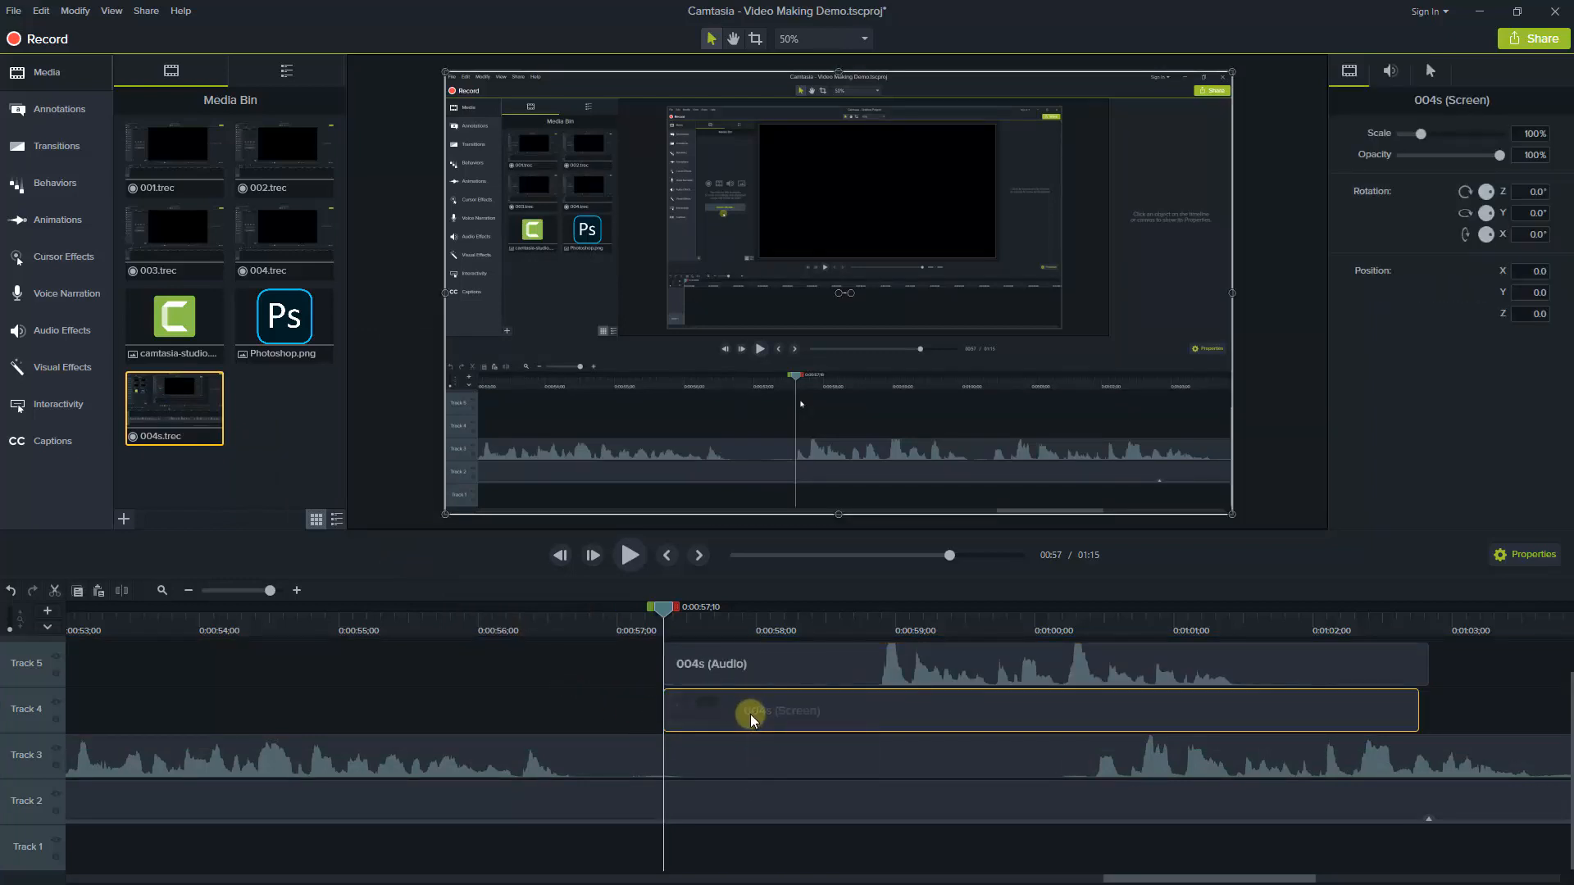
key("Delete")
left_click_drag(995, 669, 765, 724)
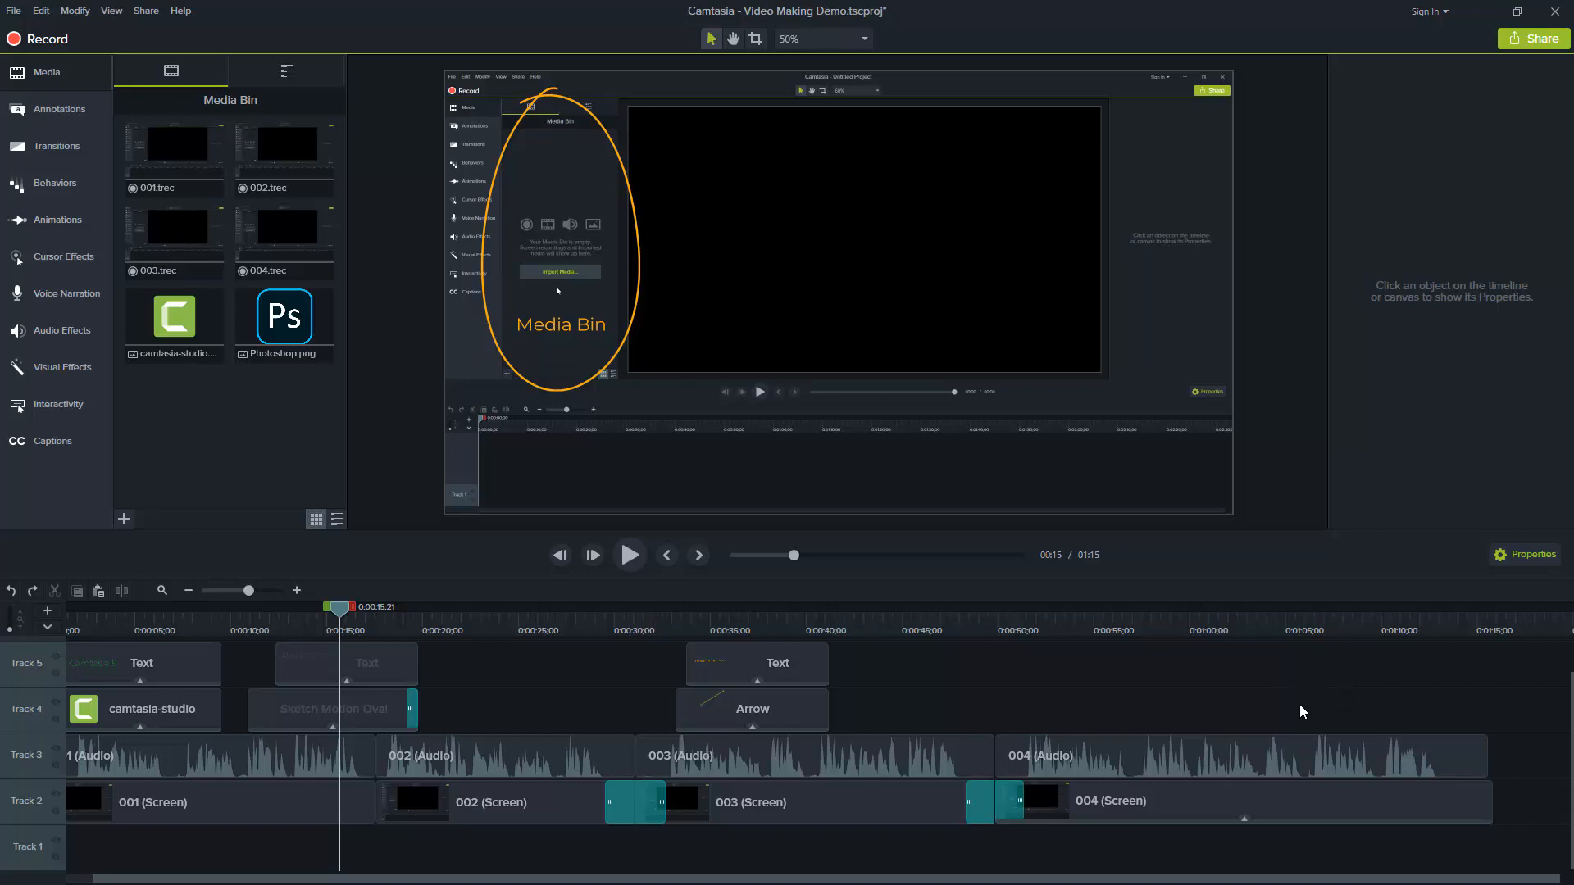
Start a new custom production in MP4 - Smart Player (HTML5) format and switch off producing with a controller
left_click(1543, 41)
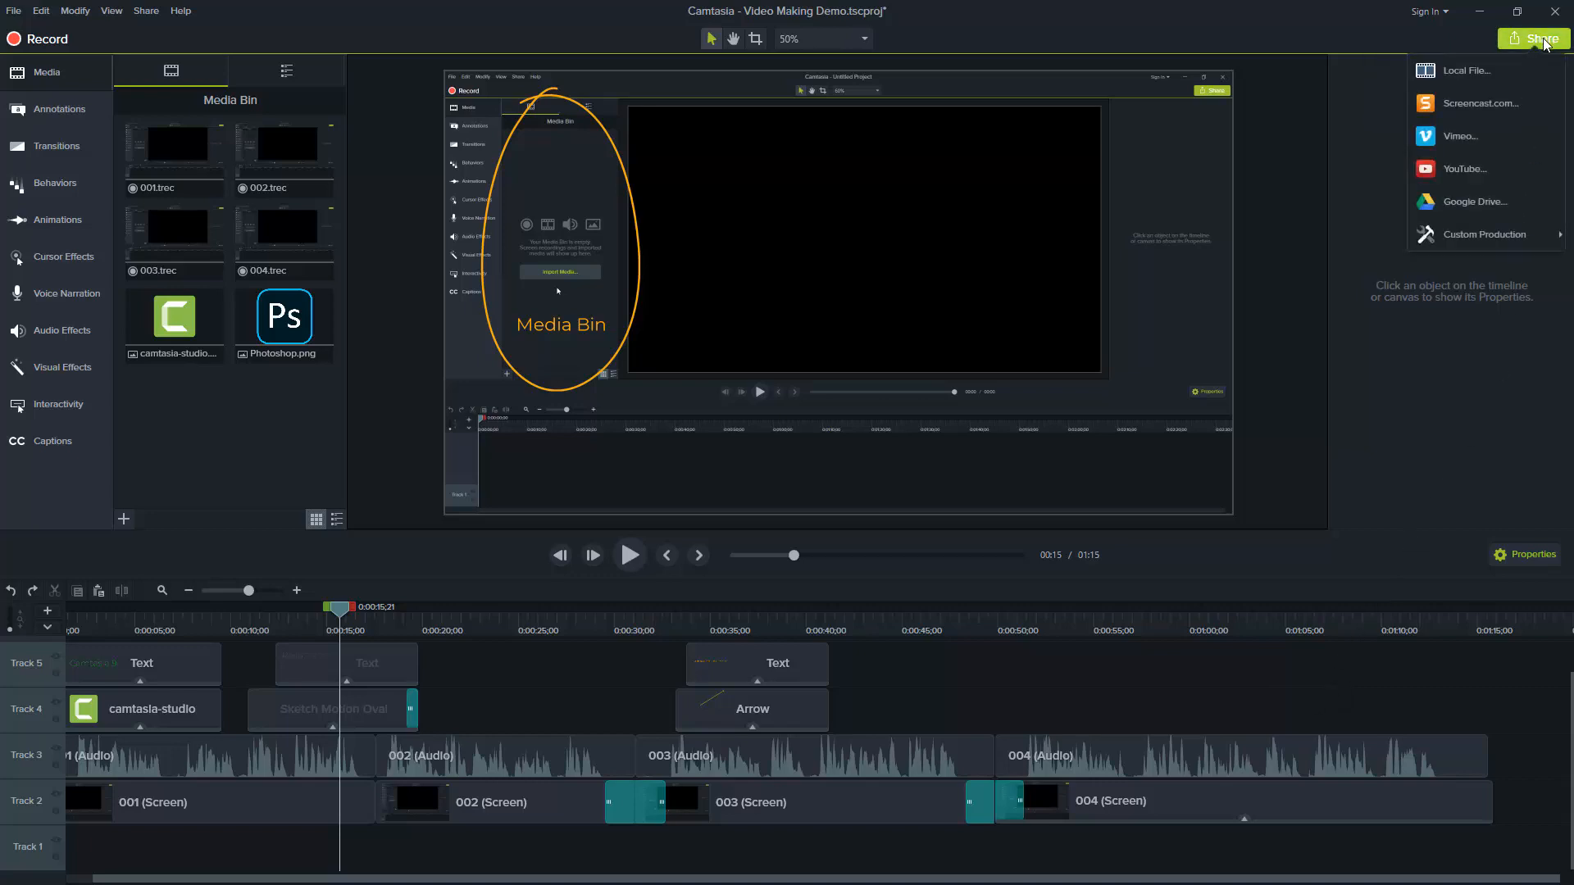
mouse_move(1499, 239)
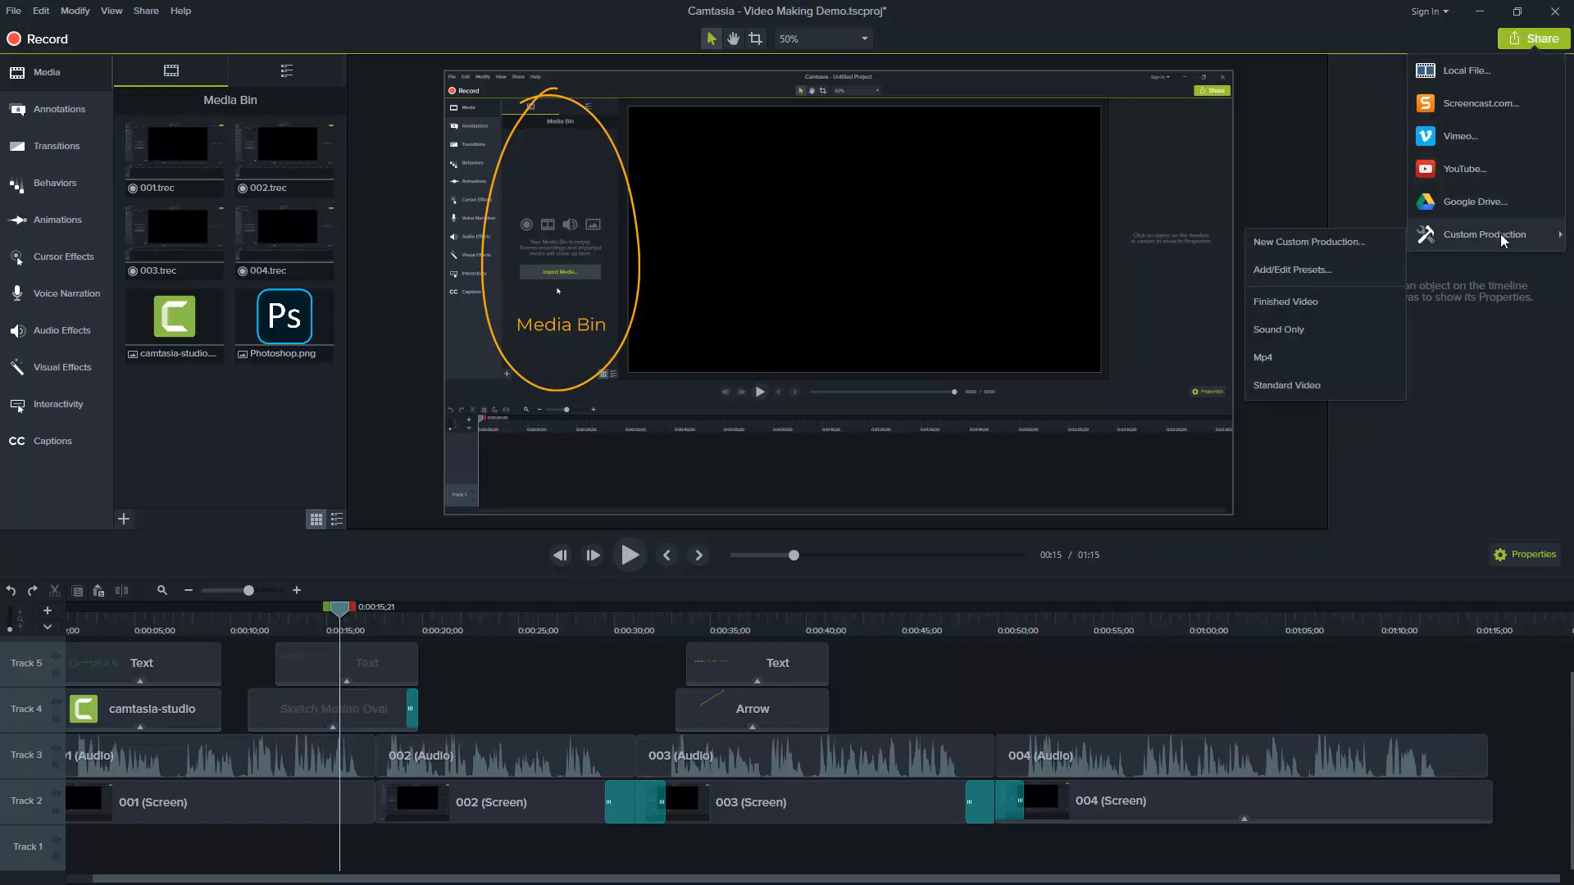
left_click(1315, 242)
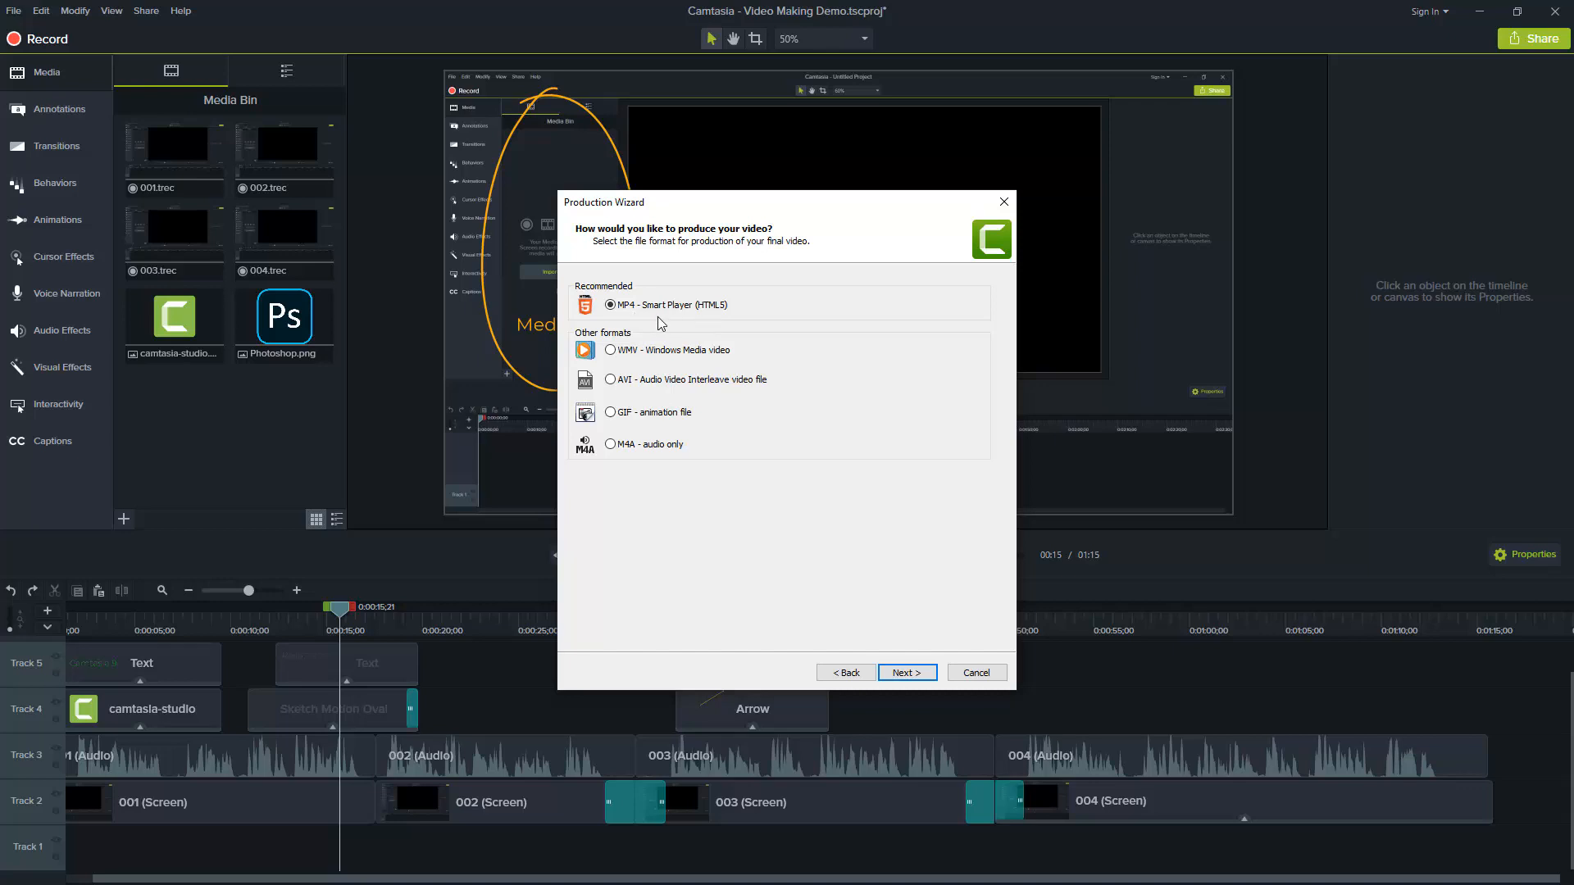
left_click(904, 675)
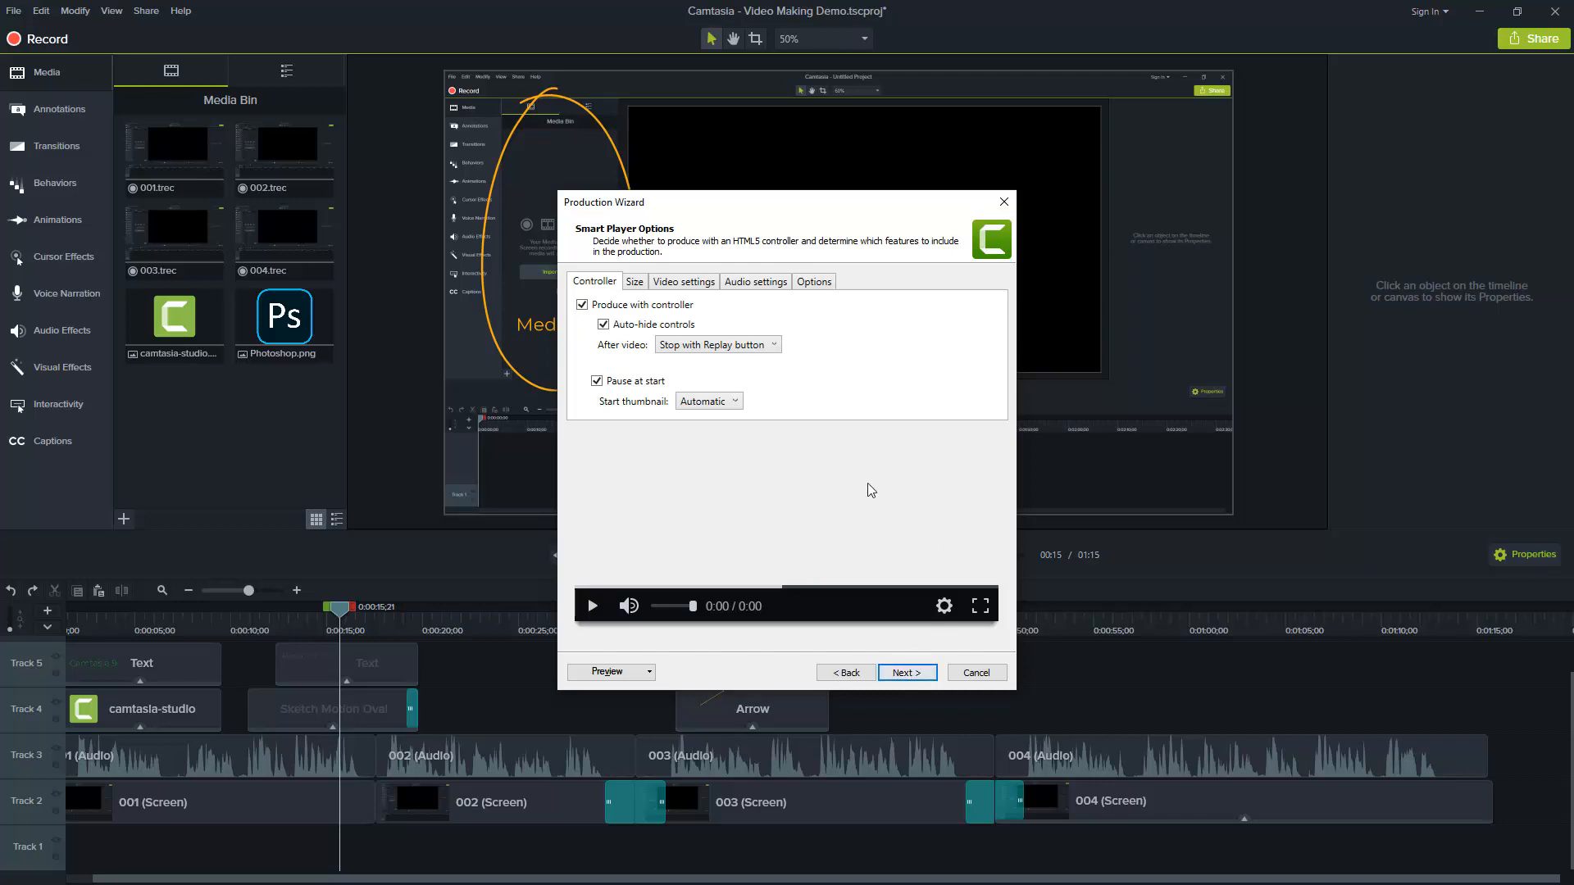
left_click(582, 305)
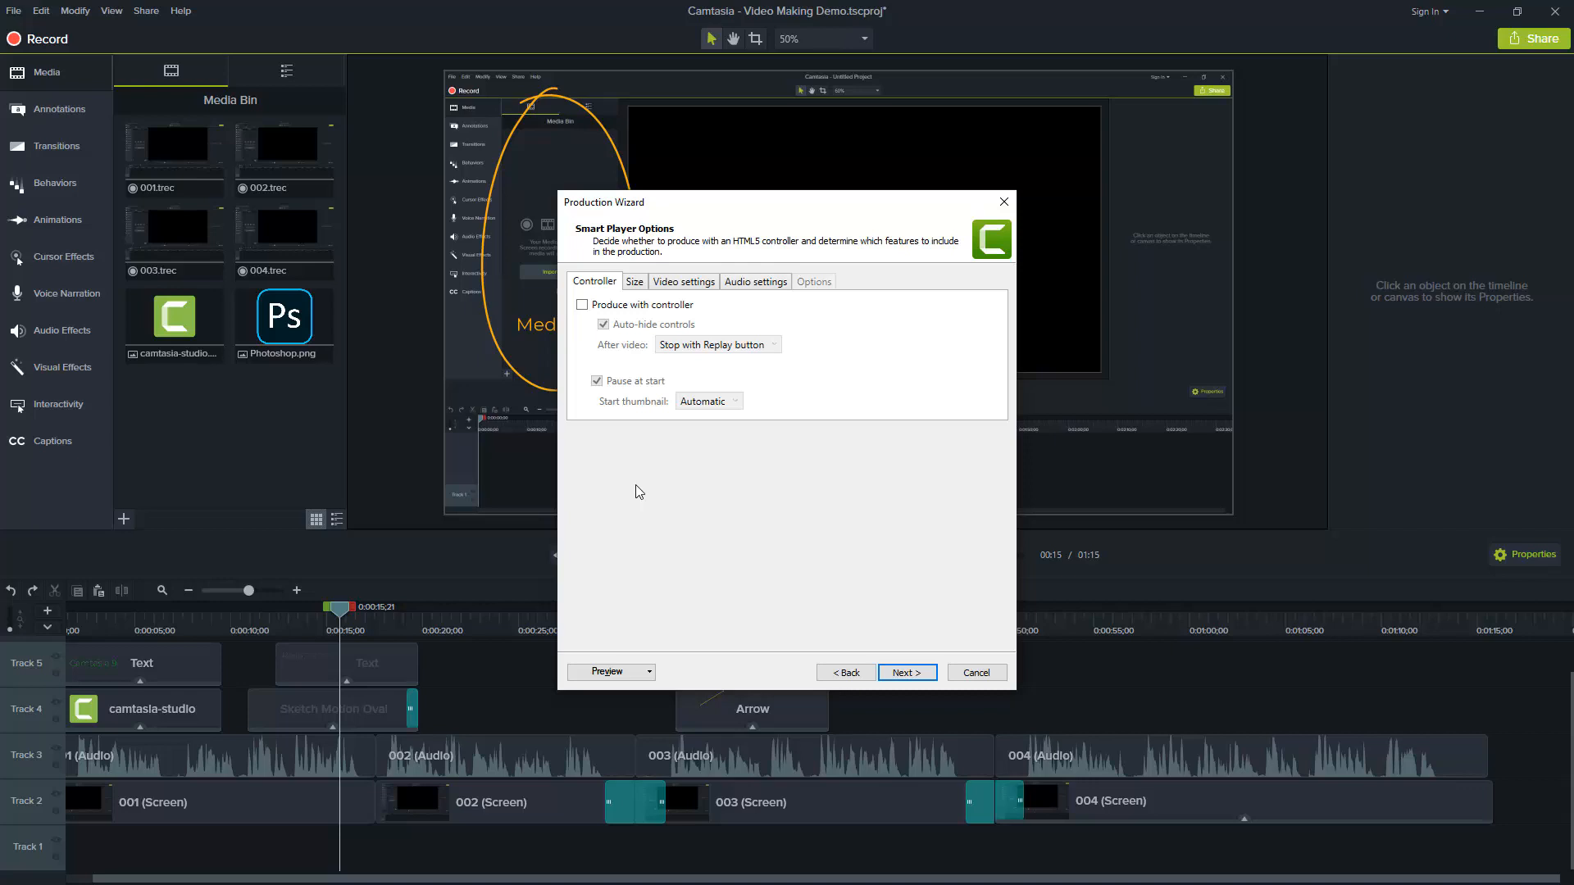
Review the size, video and audio settings, and produce the video to the Desktop as Video Making Demo
left_click(634, 284)
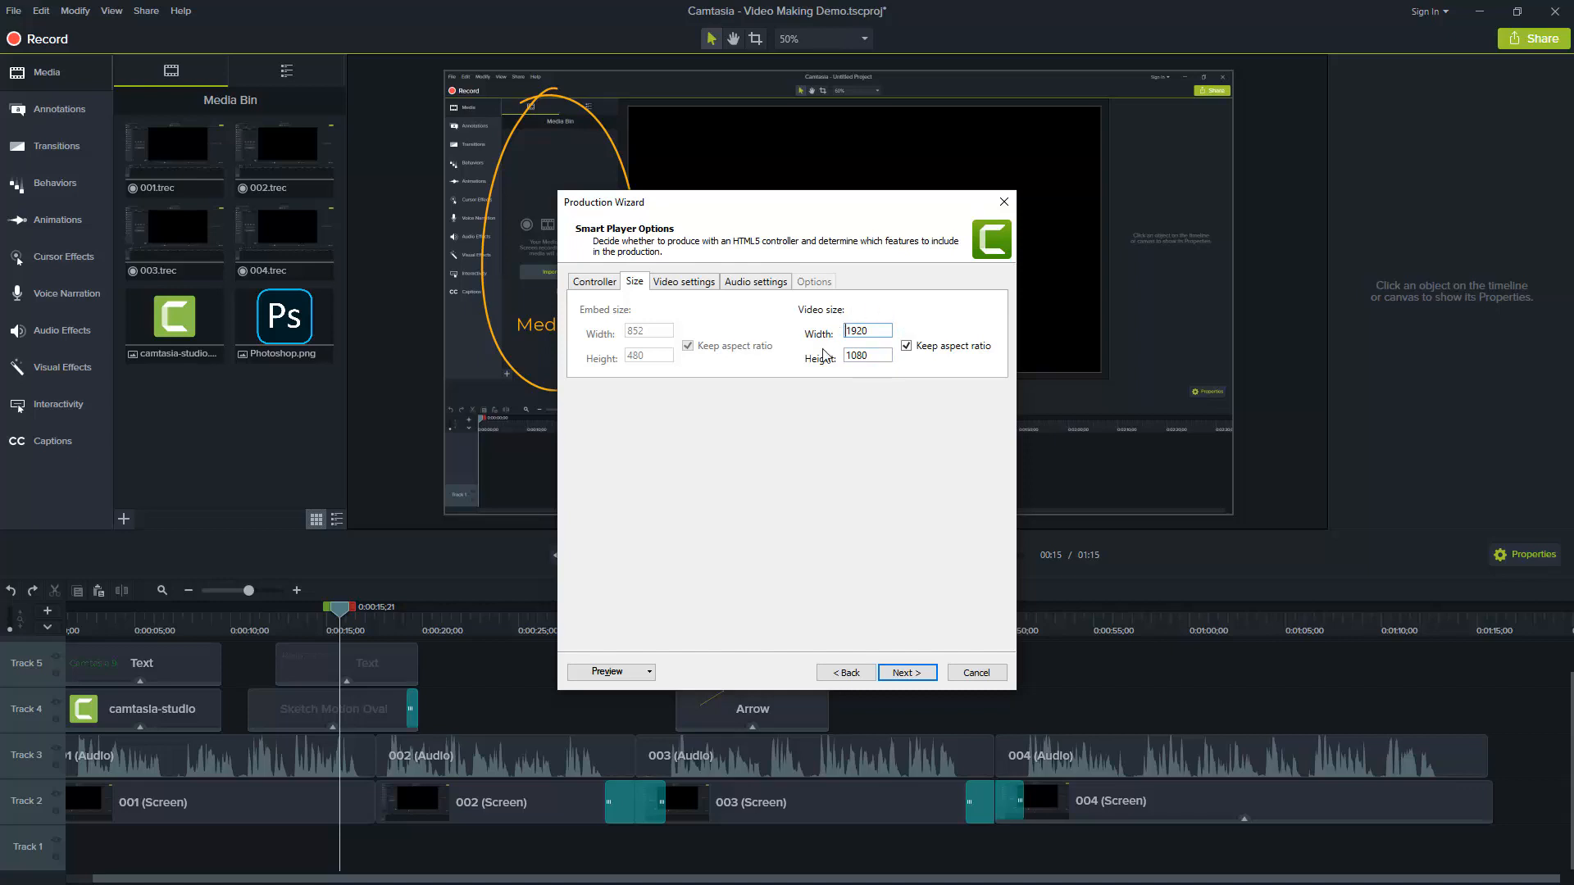
left_click(680, 283)
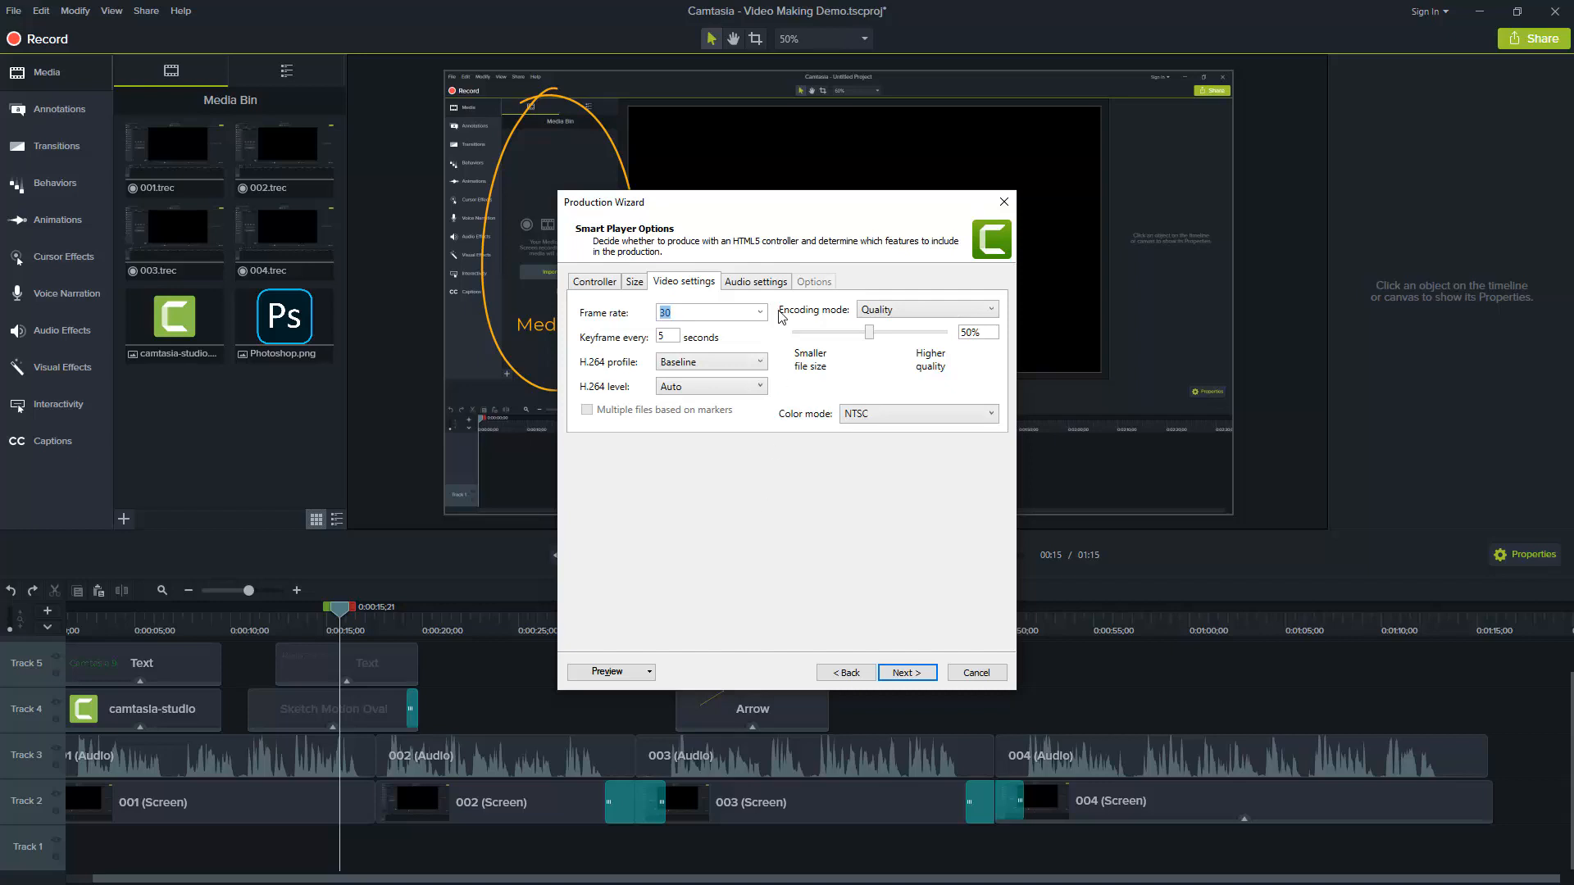
left_click(756, 283)
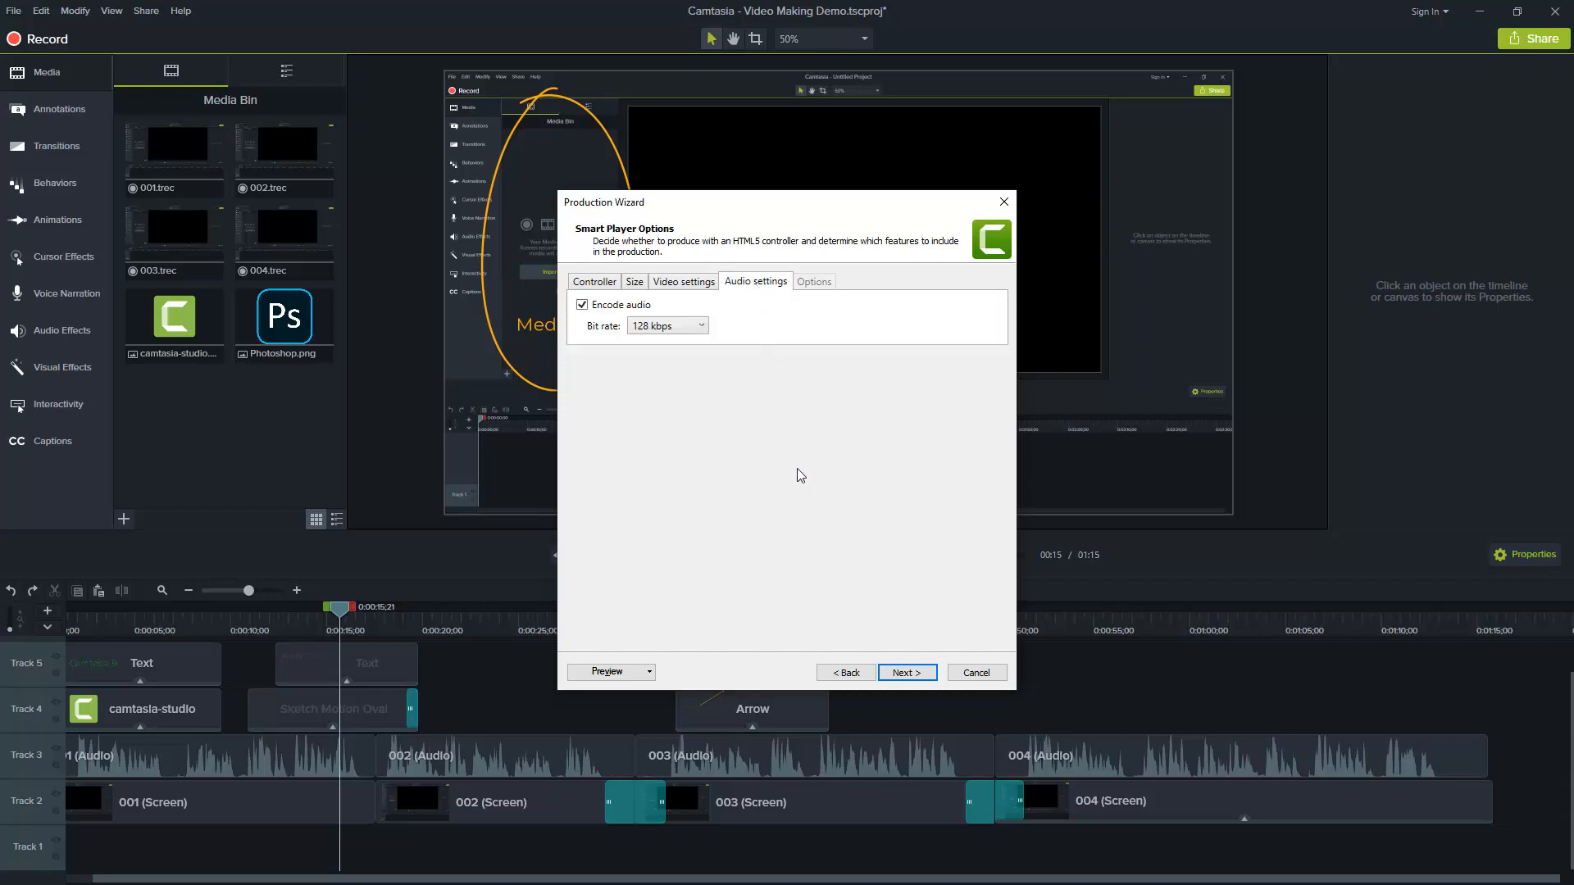
left_click(906, 674)
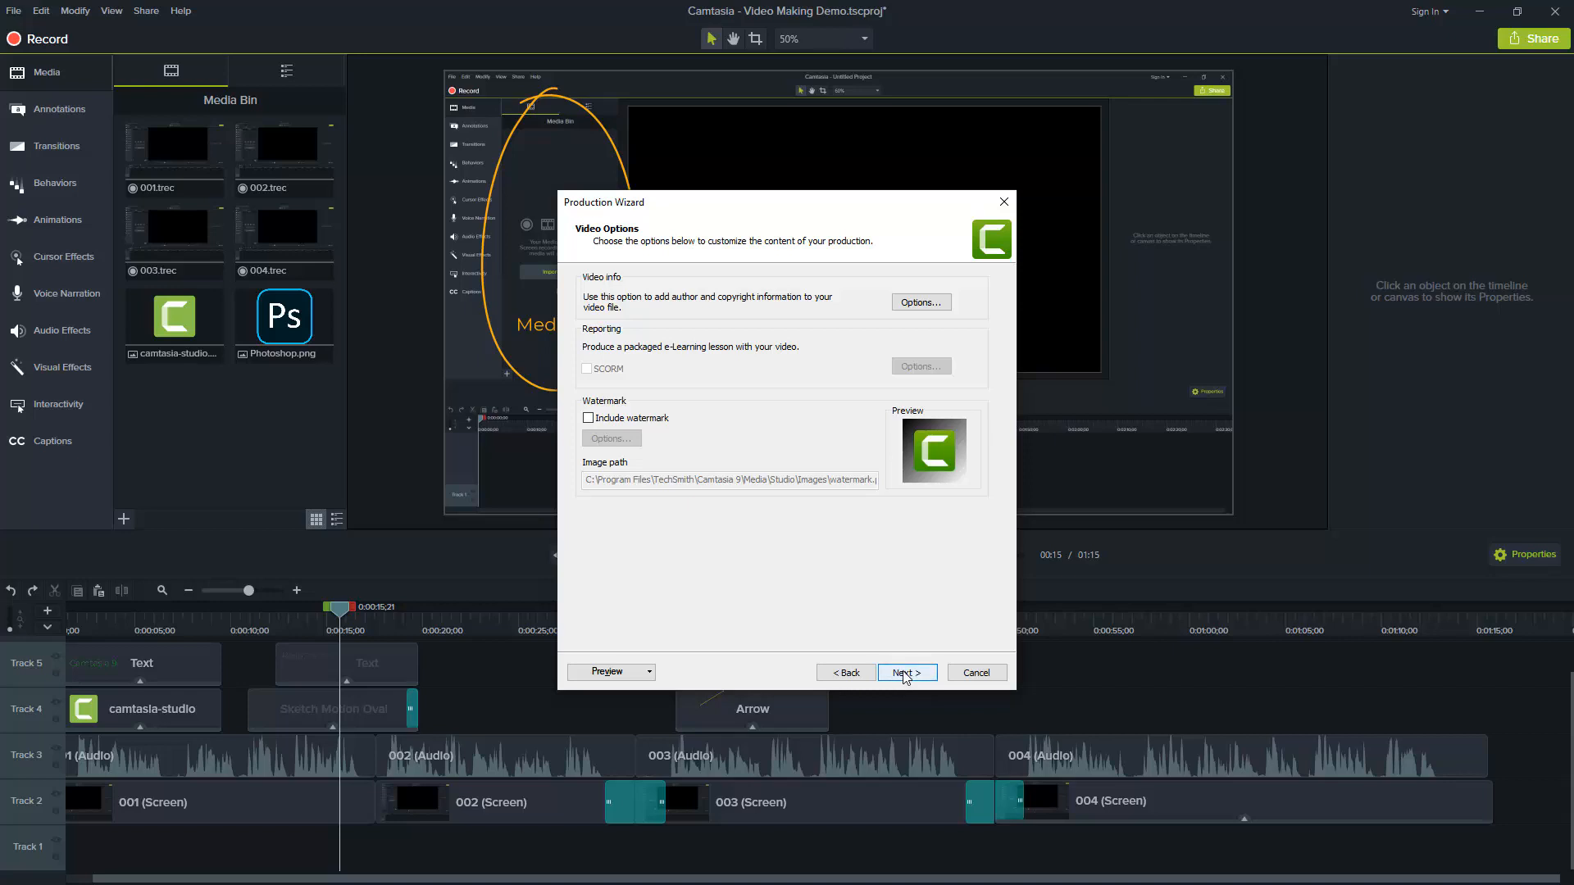
left_click(905, 677)
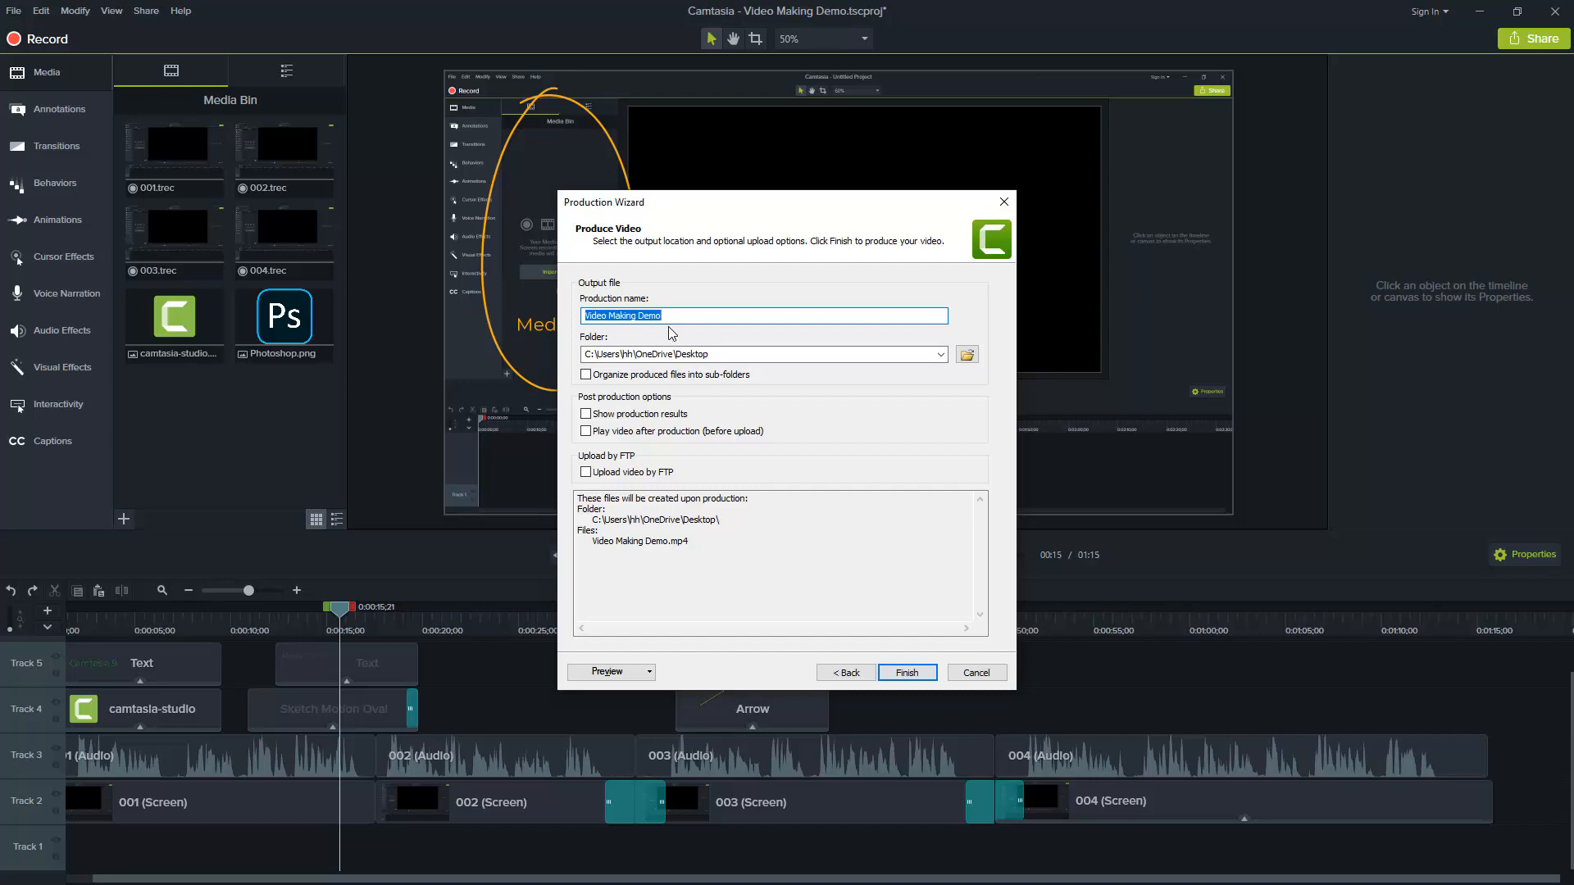
left_click(906, 674)
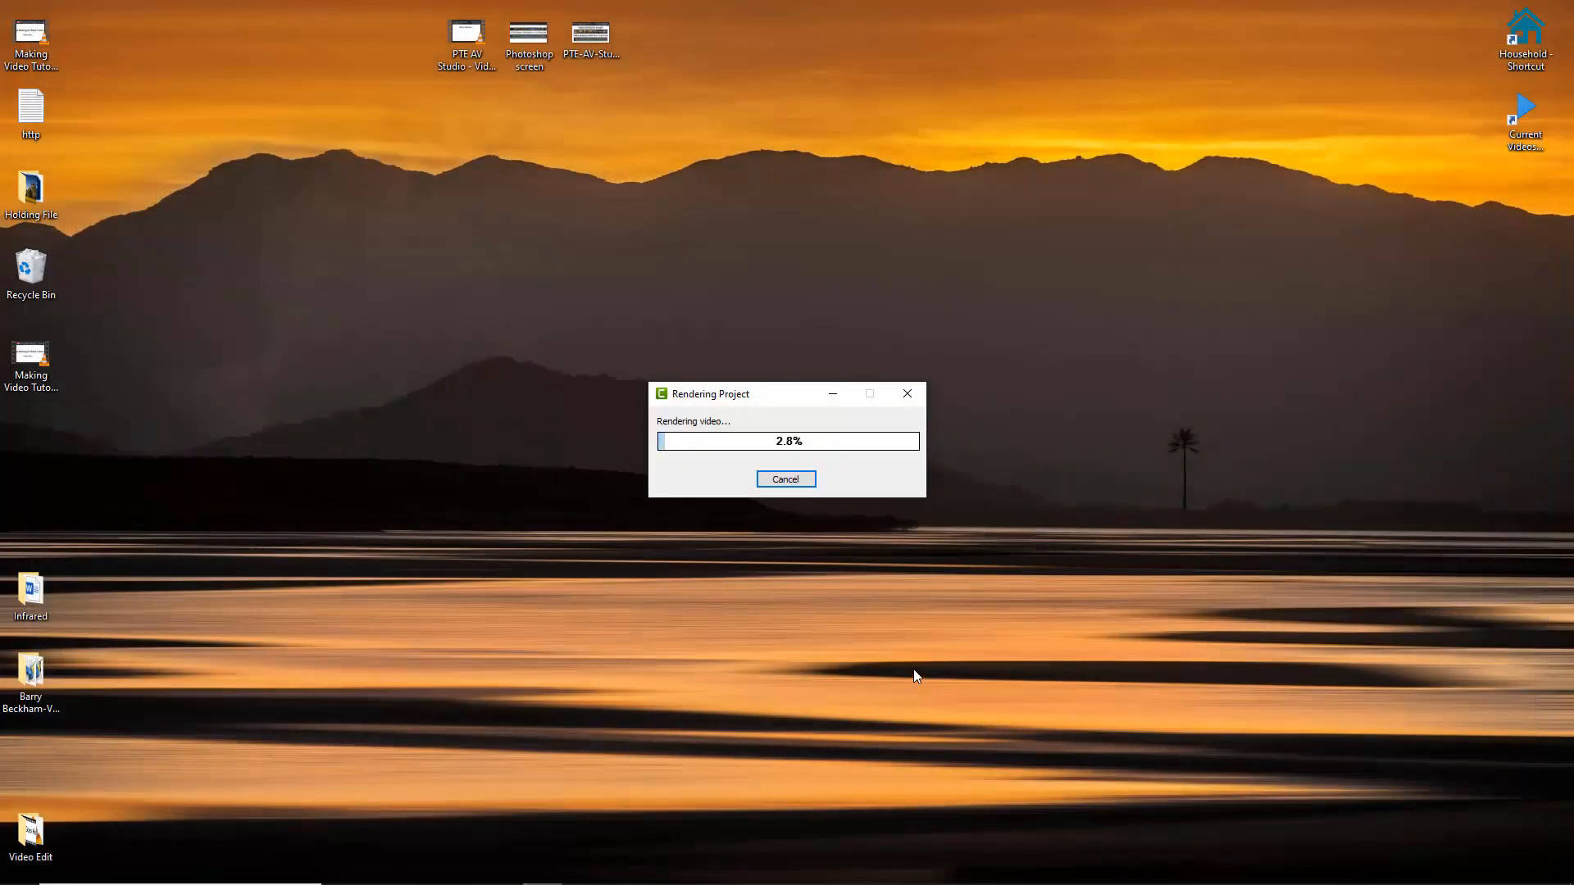